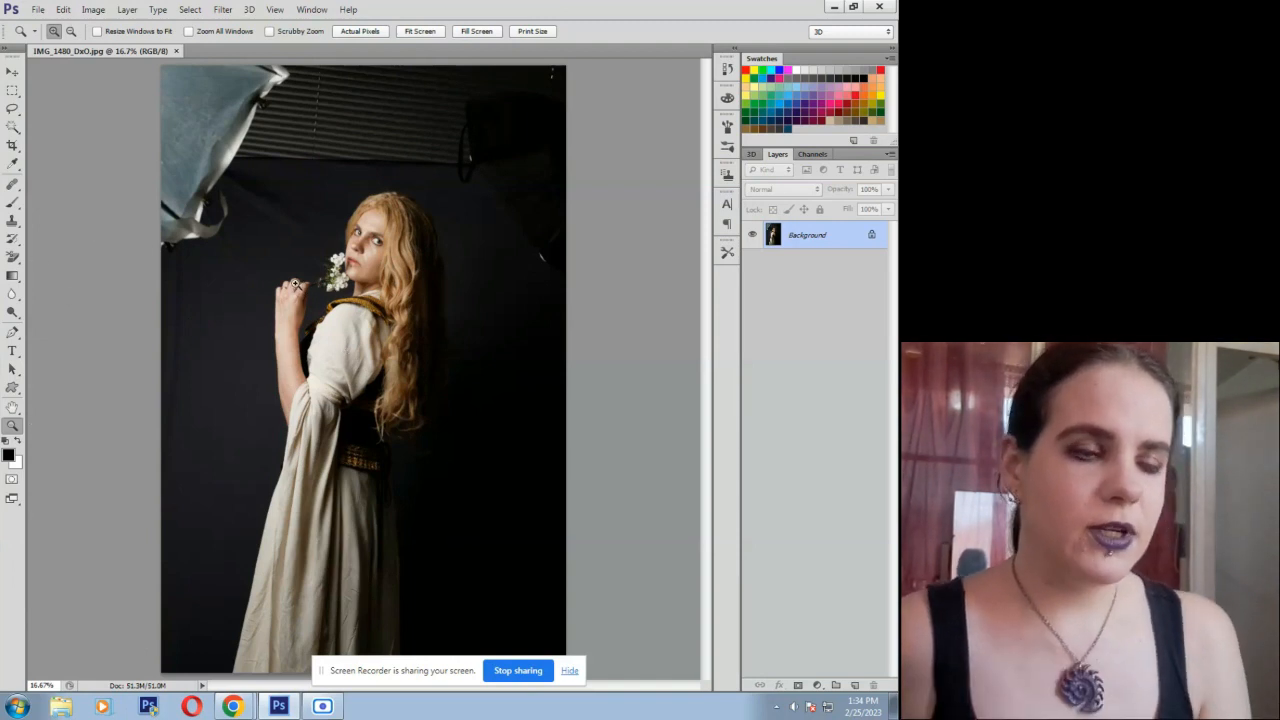
Rotate the photo by about -4.5° and crop it tighter around the woman, keeping the original ratio.
{"action": "left_click", "coordinate": [361, 248]}
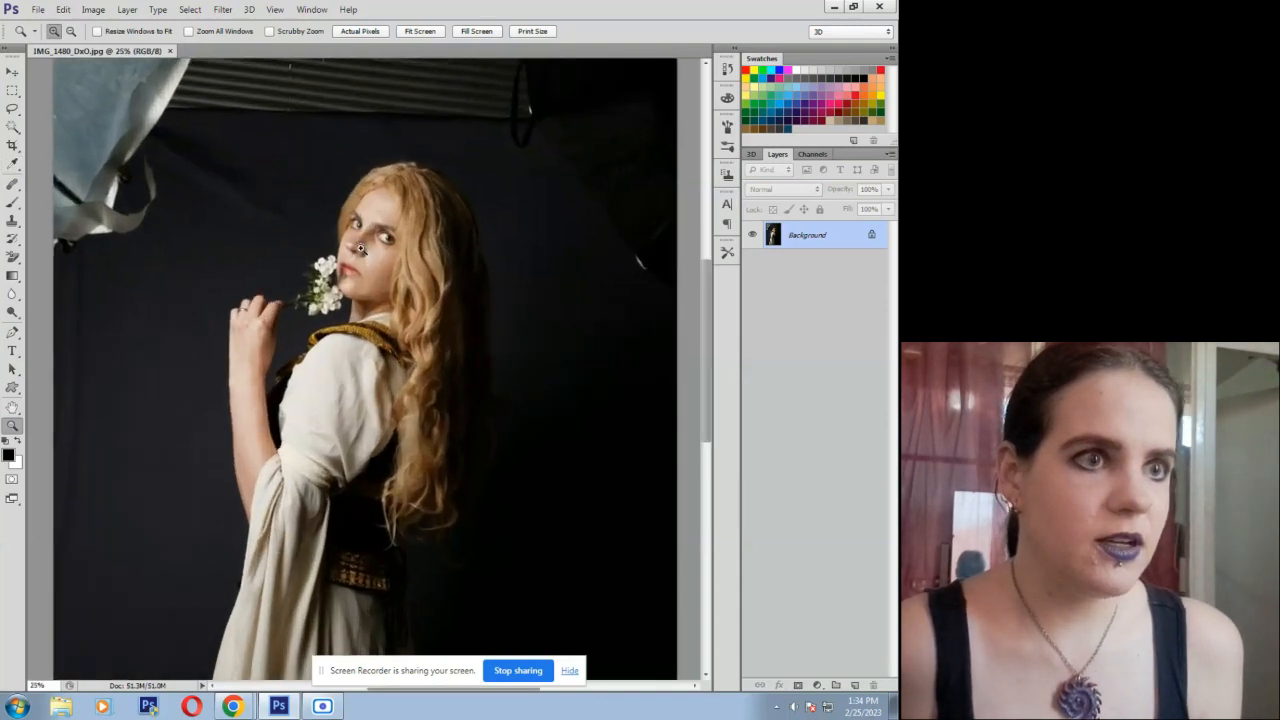
{"action": "left_click", "coordinate": [306, 419], "text": "alt"}
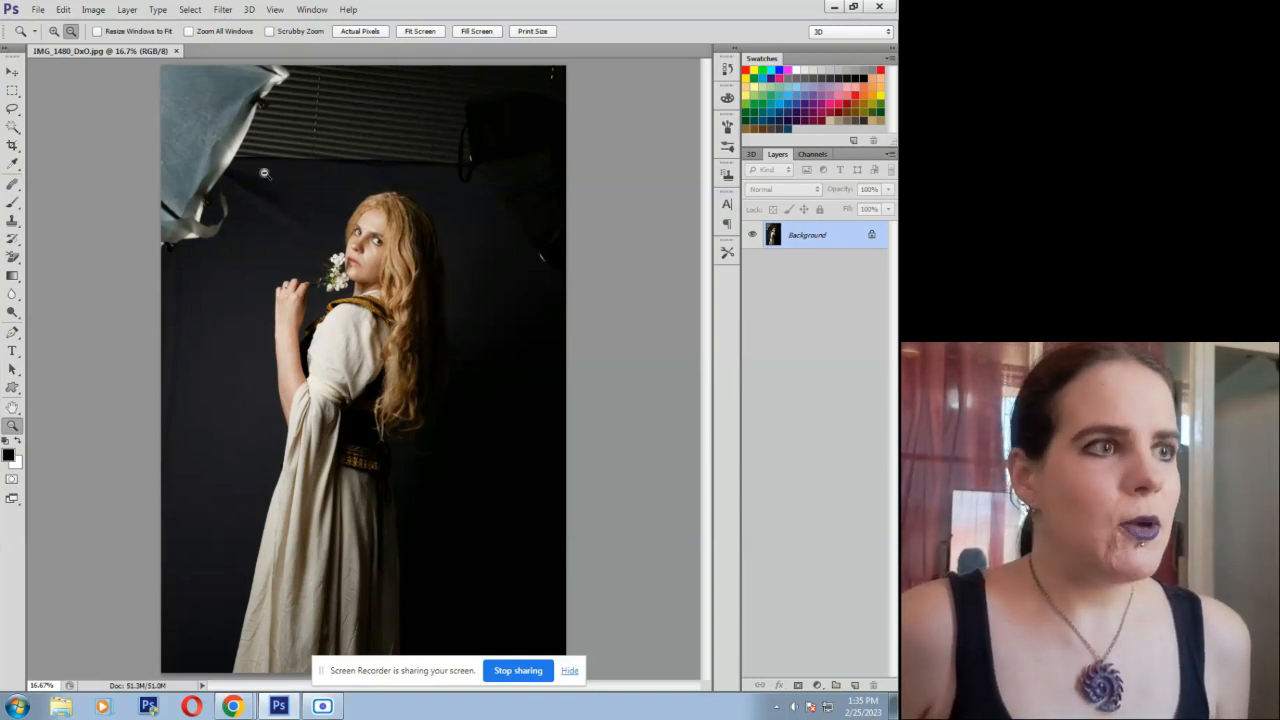
{"action": "left_click", "coordinate": [12, 146]}
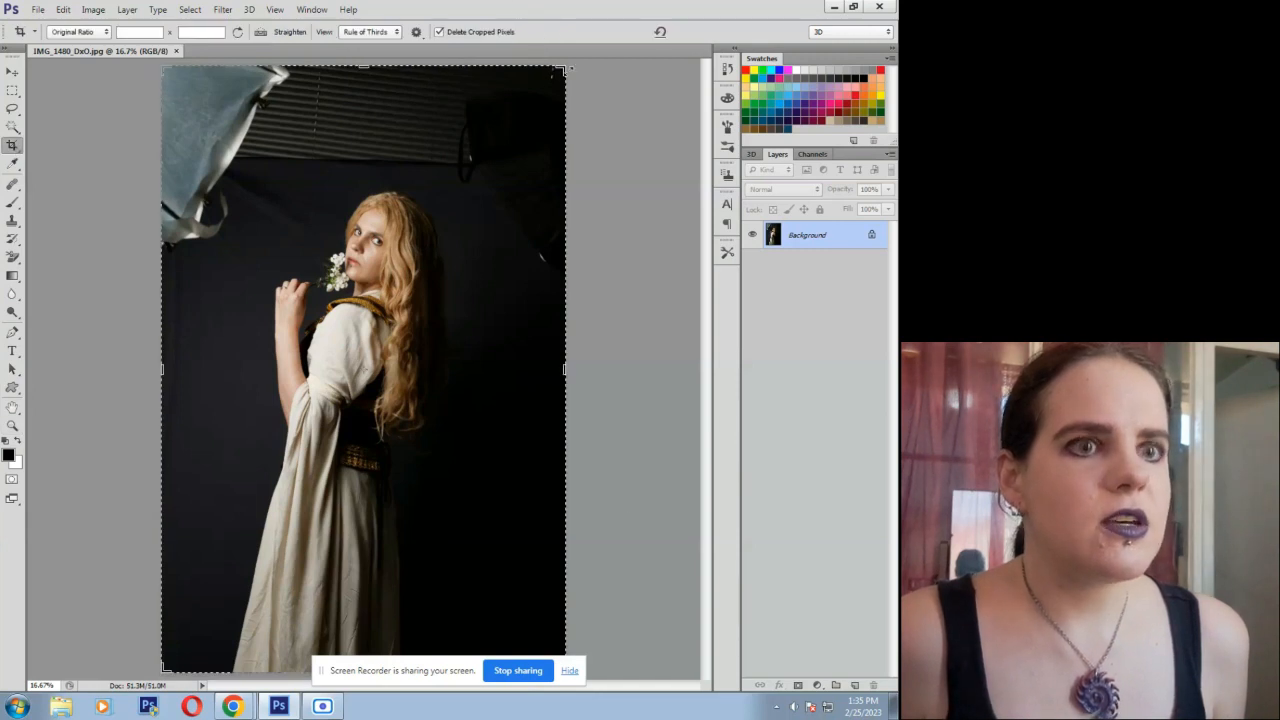
{"action": "left_click", "coordinate": [569, 672]}
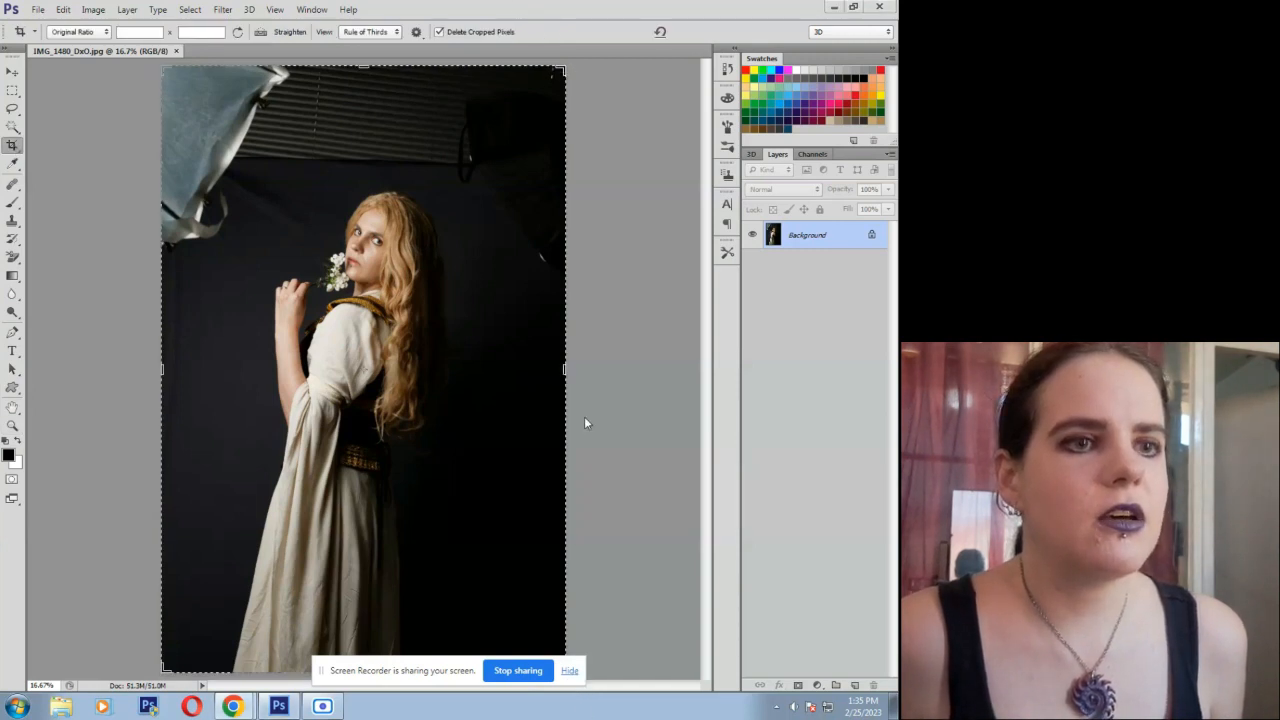
{"action": "left_click_drag", "start_coordinate": [600, 356], "coordinate": [601, 337]}
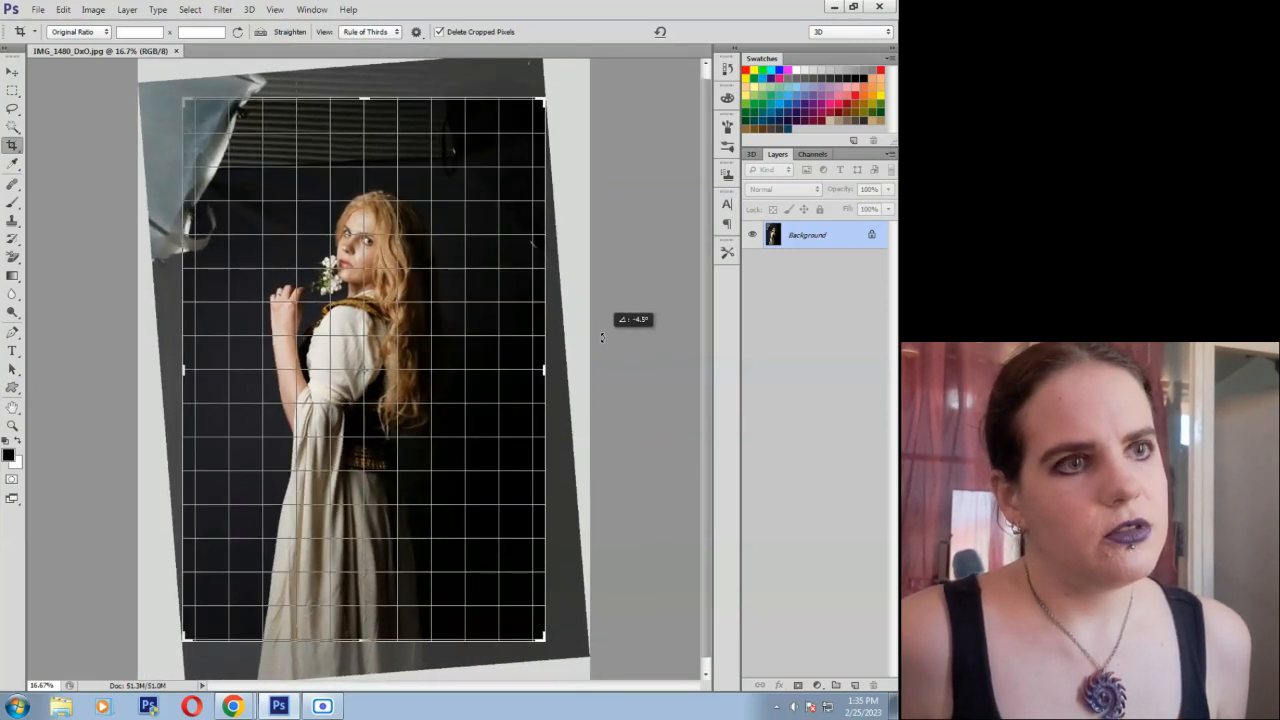
{"action": "left_click_drag", "start_coordinate": [545, 99], "coordinate": [520, 133]}
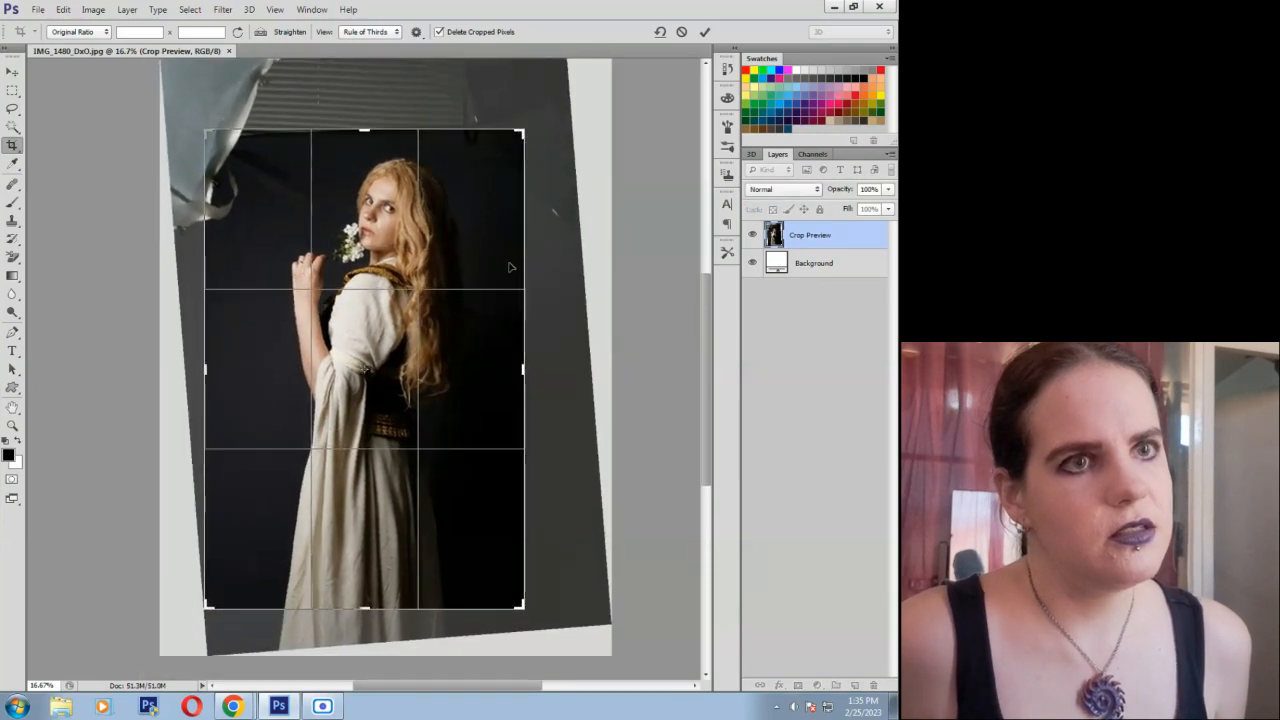
{"action": "left_click_drag", "start_coordinate": [504, 263], "coordinate": [474, 248]}
{"action": "key", "text": "Return"}
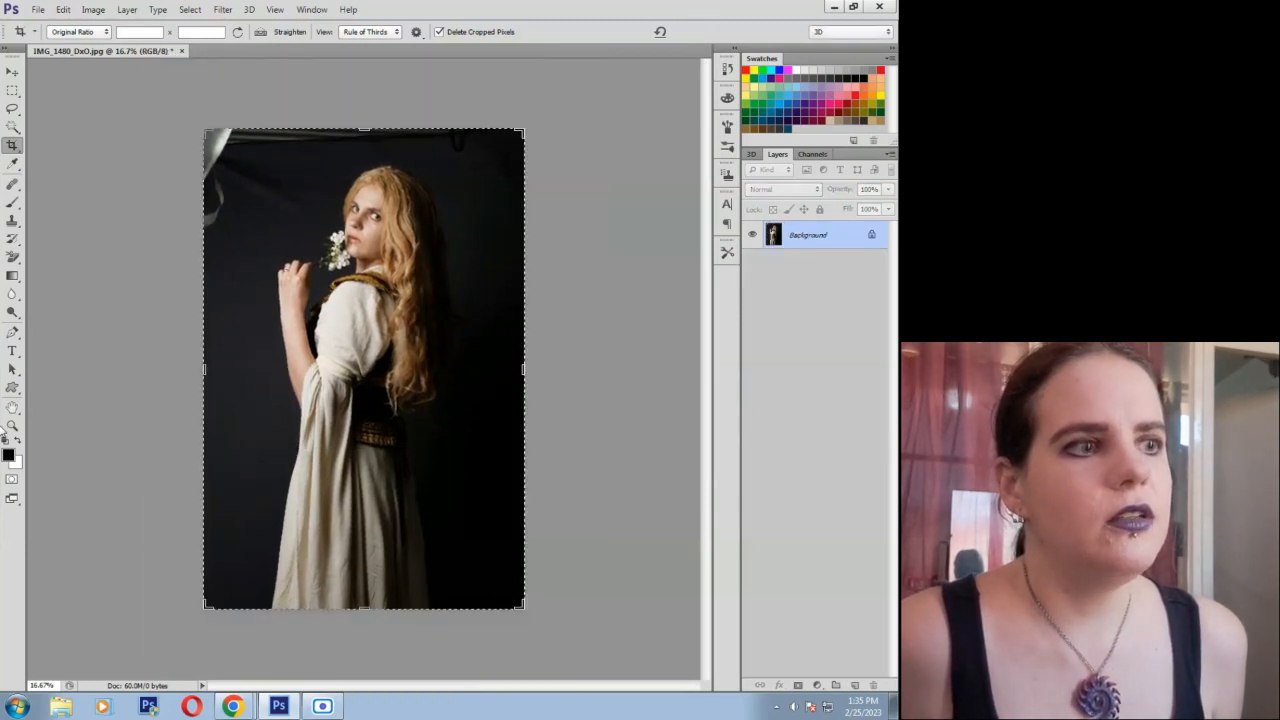
Duplicate the Background layer under the name LF.
{"action": "left_click", "coordinate": [12, 426]}
{"action": "left_click", "coordinate": [54, 31]}
{"action": "left_click", "coordinate": [379, 248]}
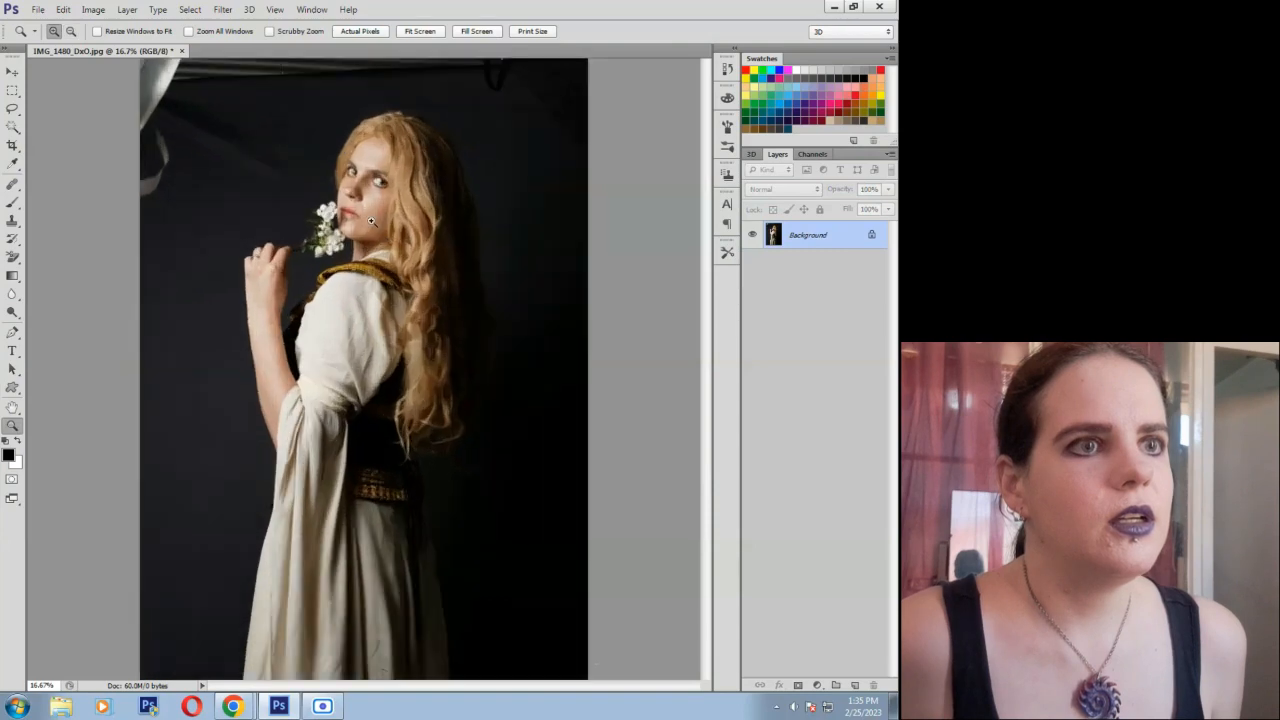
{"action": "left_click", "coordinate": [366, 186]}
{"action": "left_click", "coordinate": [366, 185]}
{"action": "left_click", "coordinate": [366, 186]}
{"action": "scroll", "coordinate": [362, 320], "scroll_direction": "up", "scroll_amount": 2}
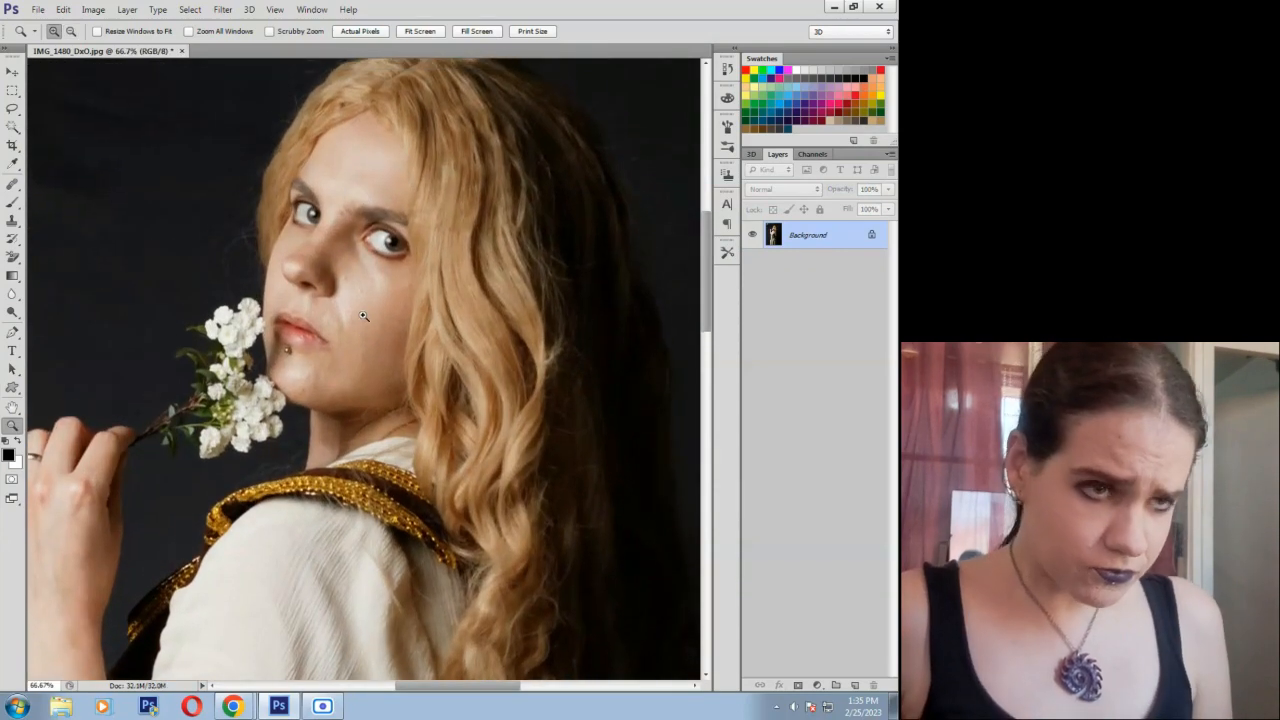
{"action": "left_click", "coordinate": [13, 110]}
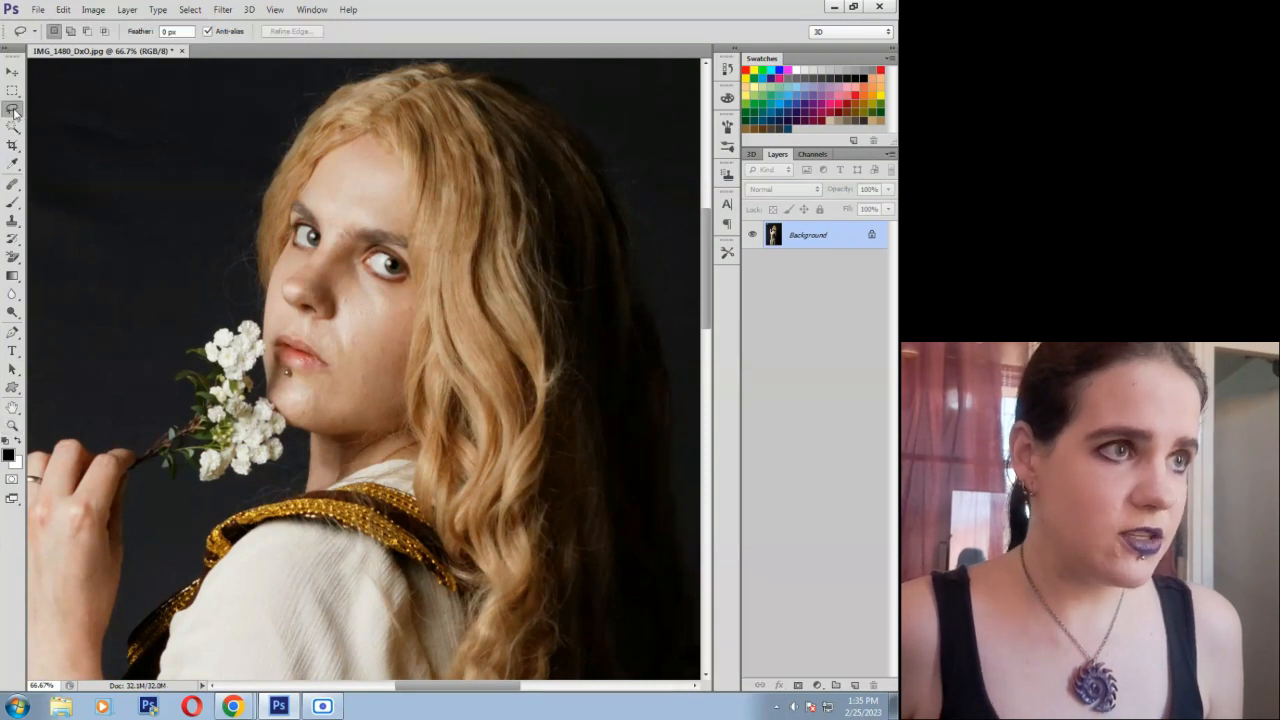
{"action": "right_click", "coordinate": [402, 270]}
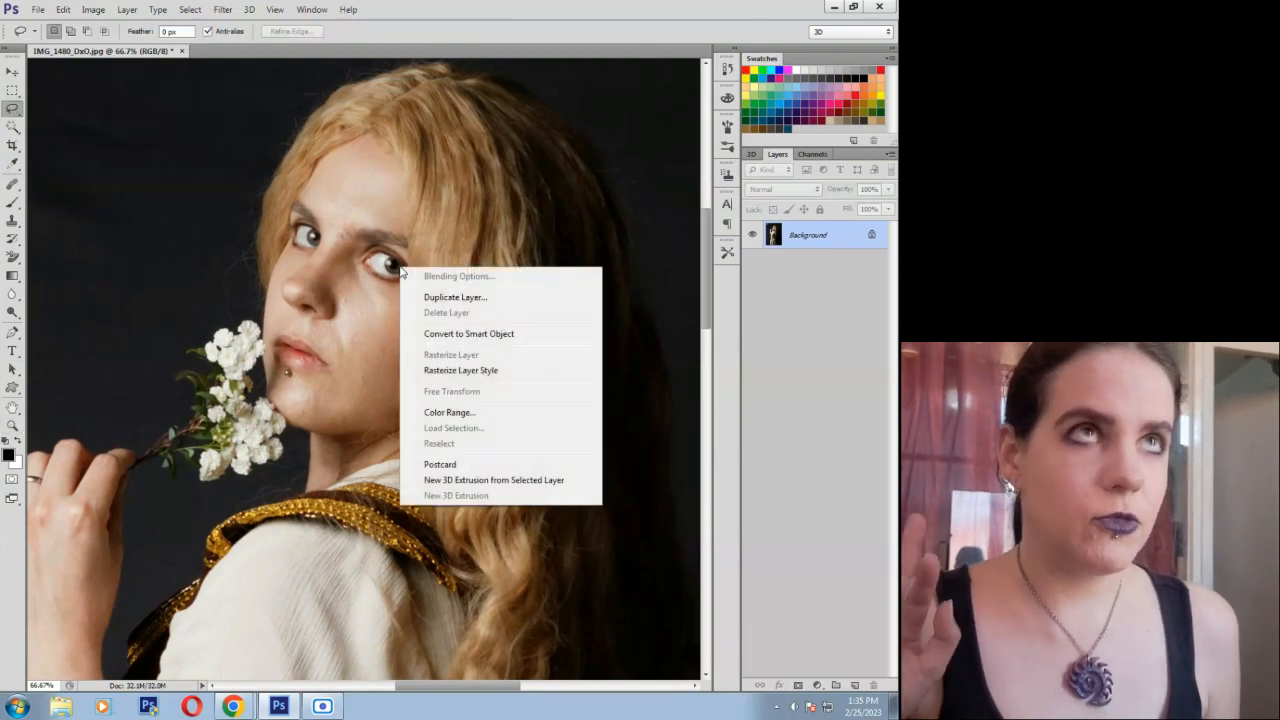
{"action": "left_click", "coordinate": [452, 297]}
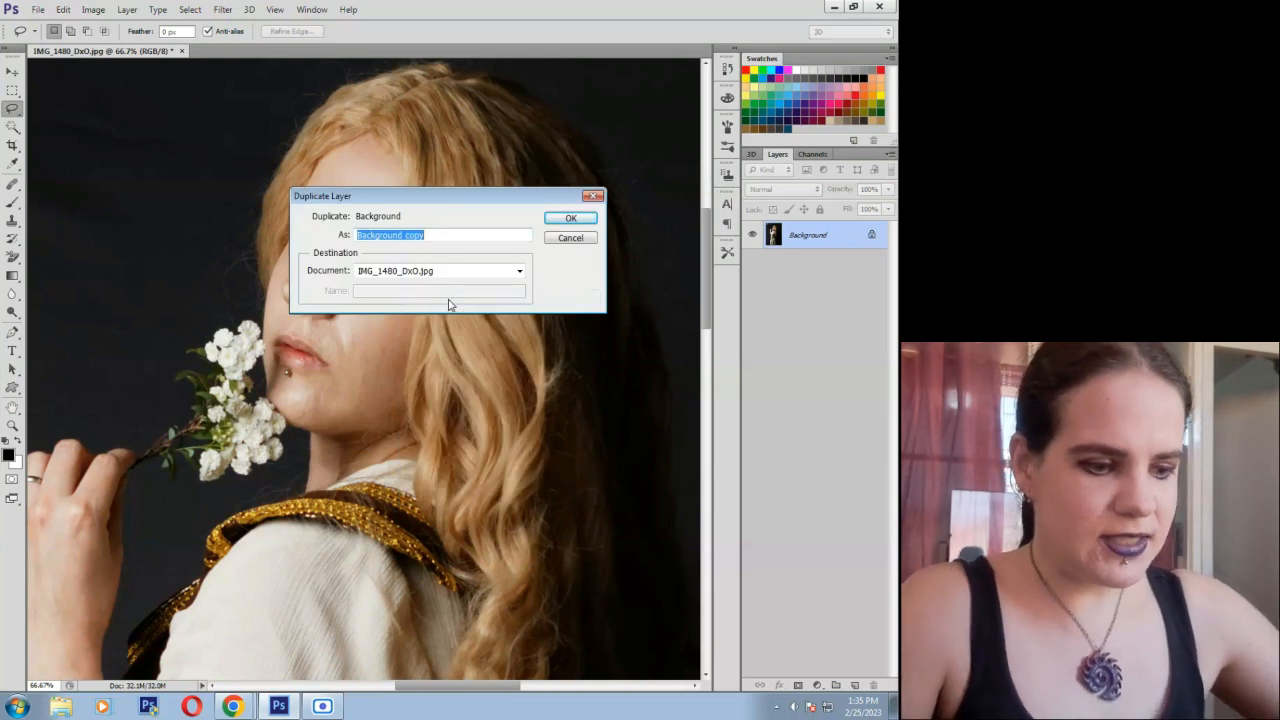
{"action": "type", "text": "LF"}
{"action": "key", "text": "Return"}
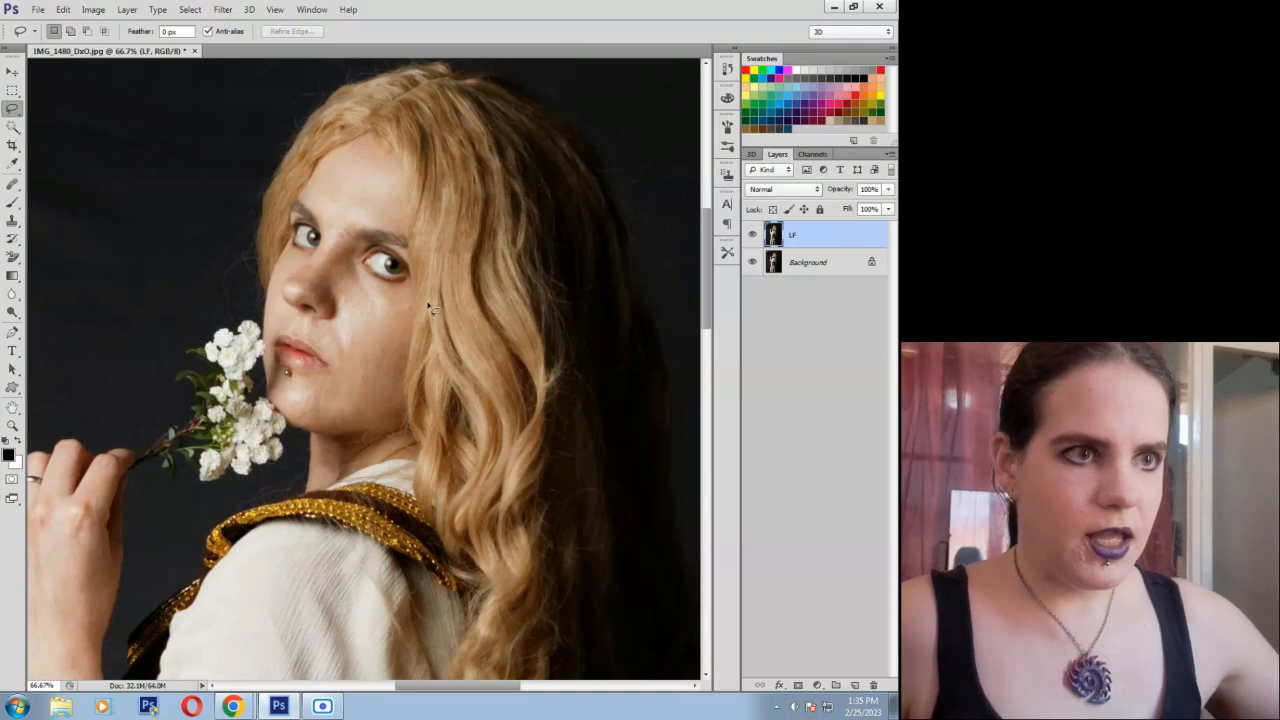
Duplicate the LF layer under the name HF.
{"action": "right_click", "coordinate": [214, 275]}
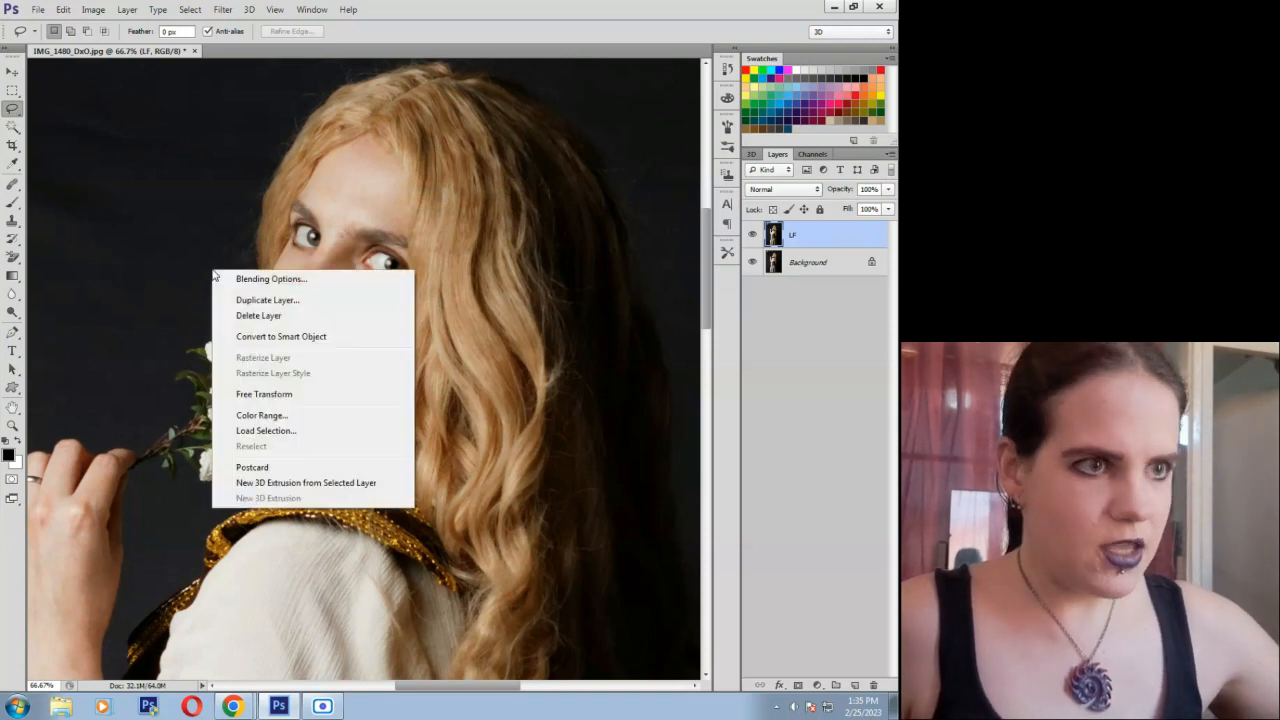
{"action": "left_click", "coordinate": [262, 300]}
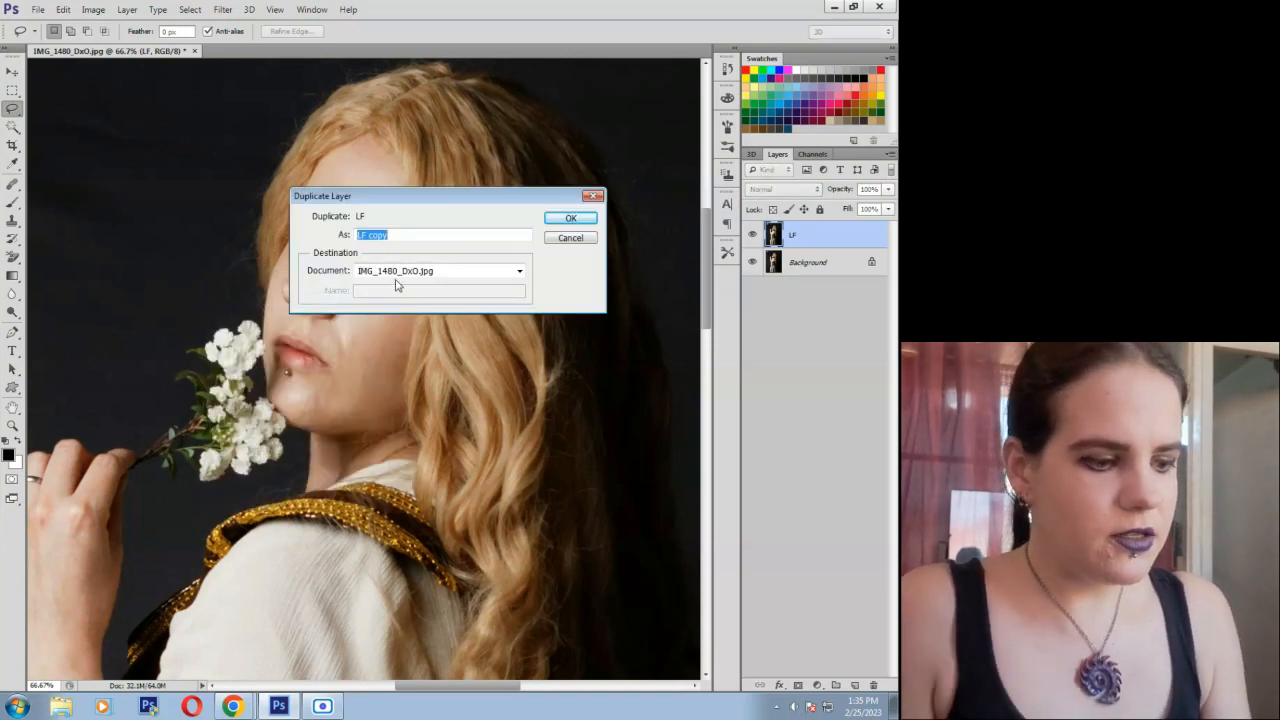
{"action": "type", "text": "HF"}
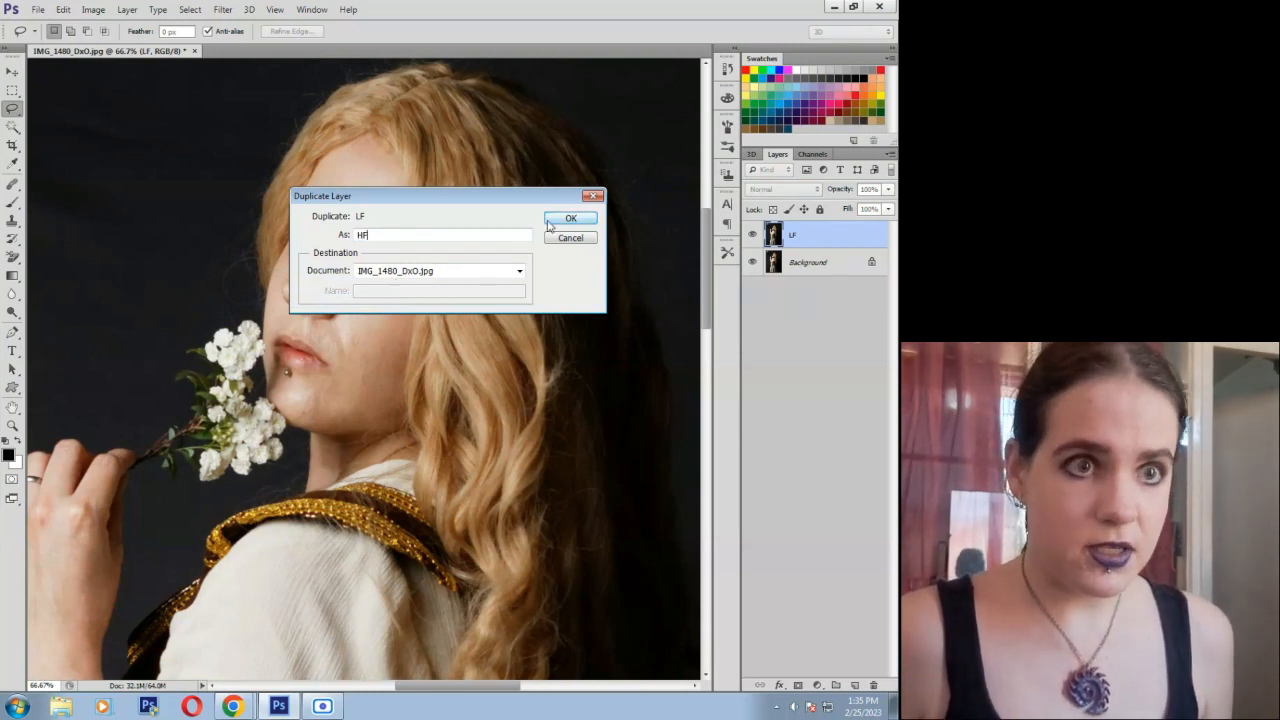
{"action": "left_click", "coordinate": [581, 222]}
Apply a Gaussian Blur with a 3.2 pixel radius to the LF layer, checking the blur on the face.
{"action": "left_click", "coordinate": [822, 262]}
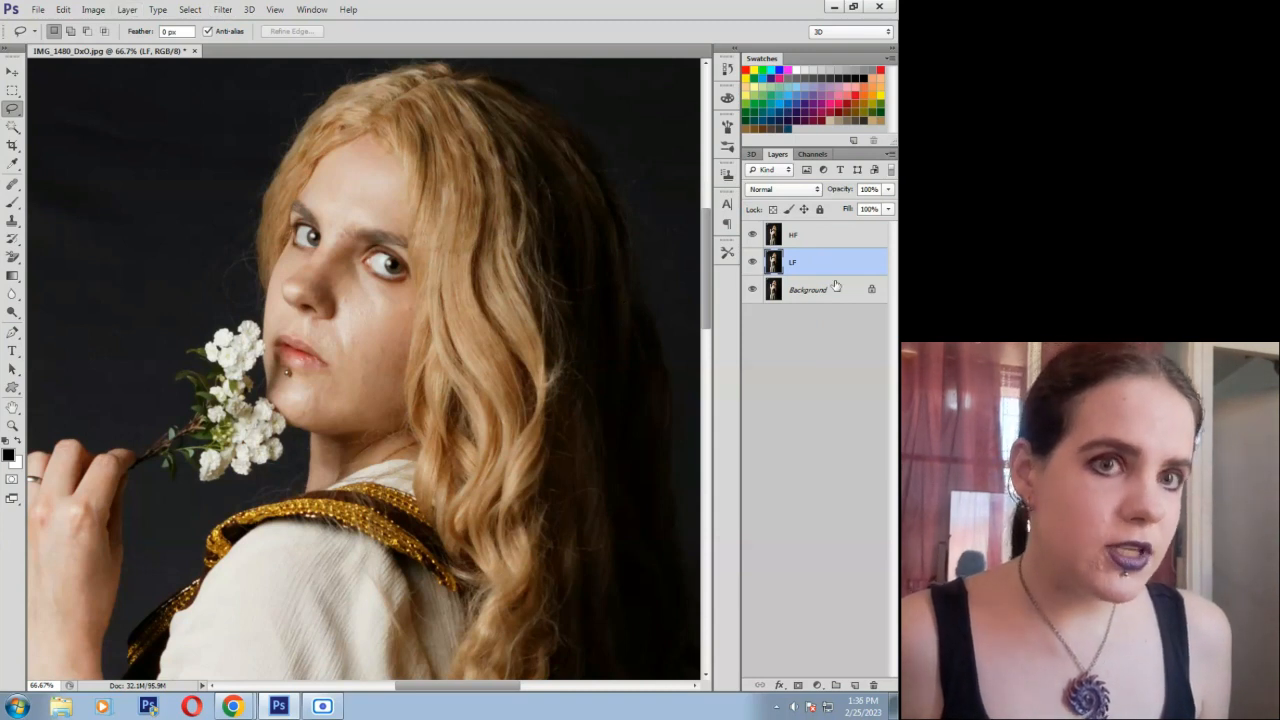
{"action": "left_click", "coordinate": [229, 11]}
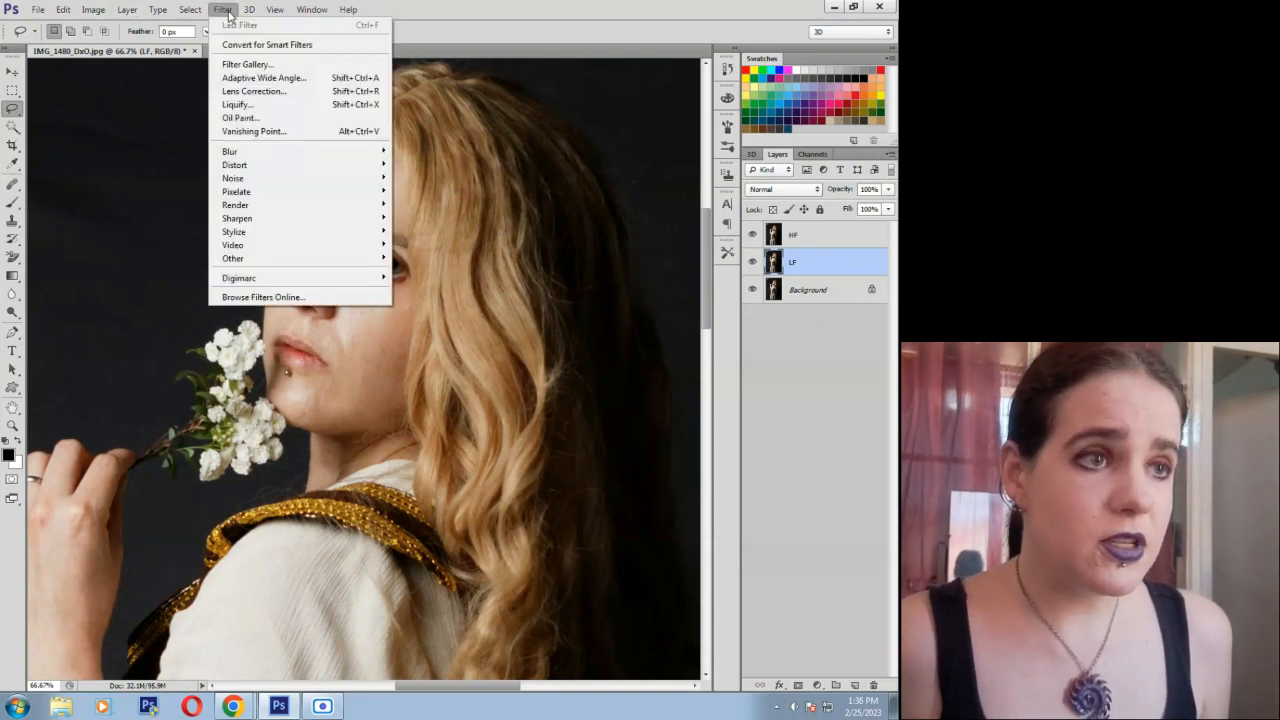
{"action": "mouse_move", "coordinate": [268, 151]}
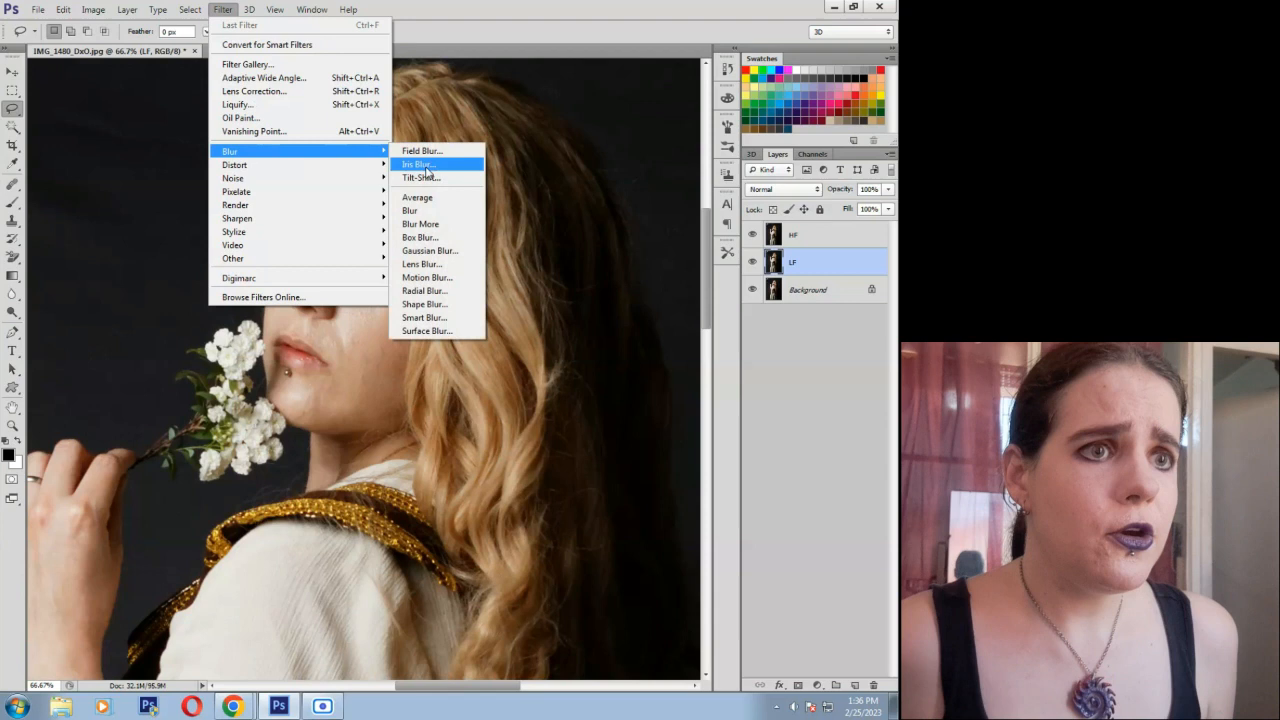
{"action": "left_click", "coordinate": [430, 251]}
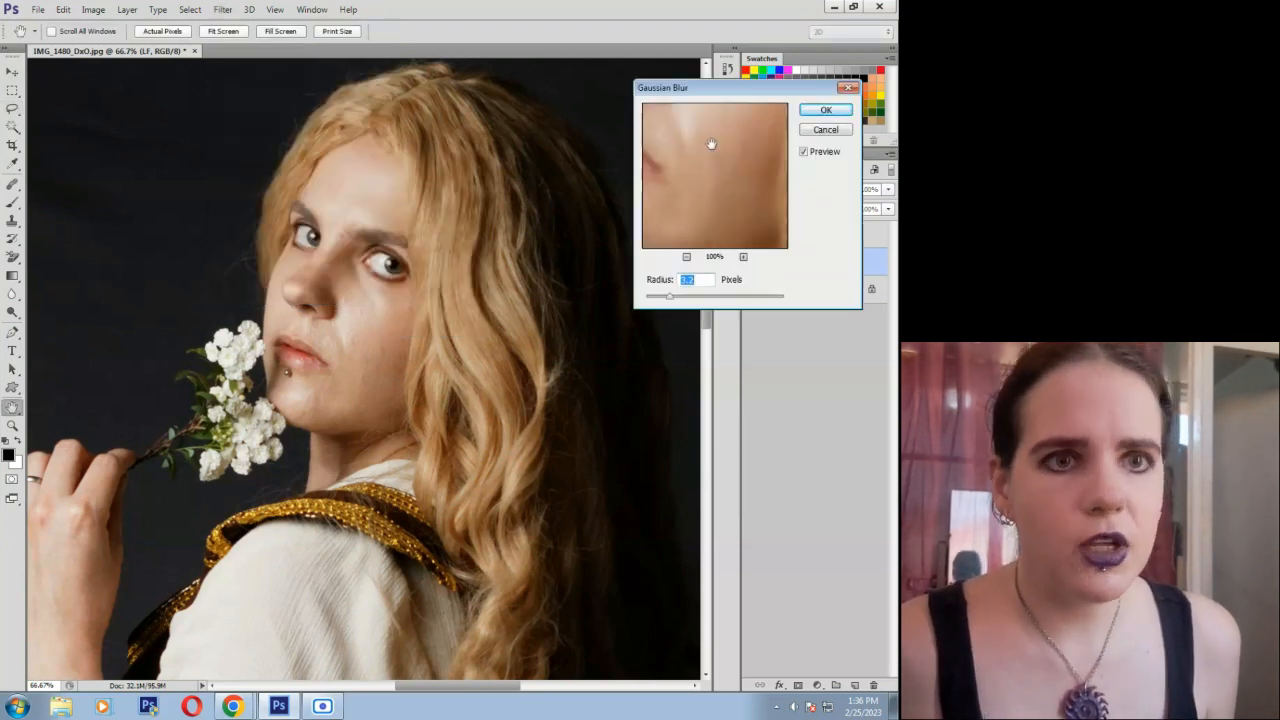
{"action": "left_click_drag", "start_coordinate": [717, 174], "coordinate": [691, 151]}
{"action": "left_click_drag", "start_coordinate": [720, 206], "coordinate": [726, 181]}
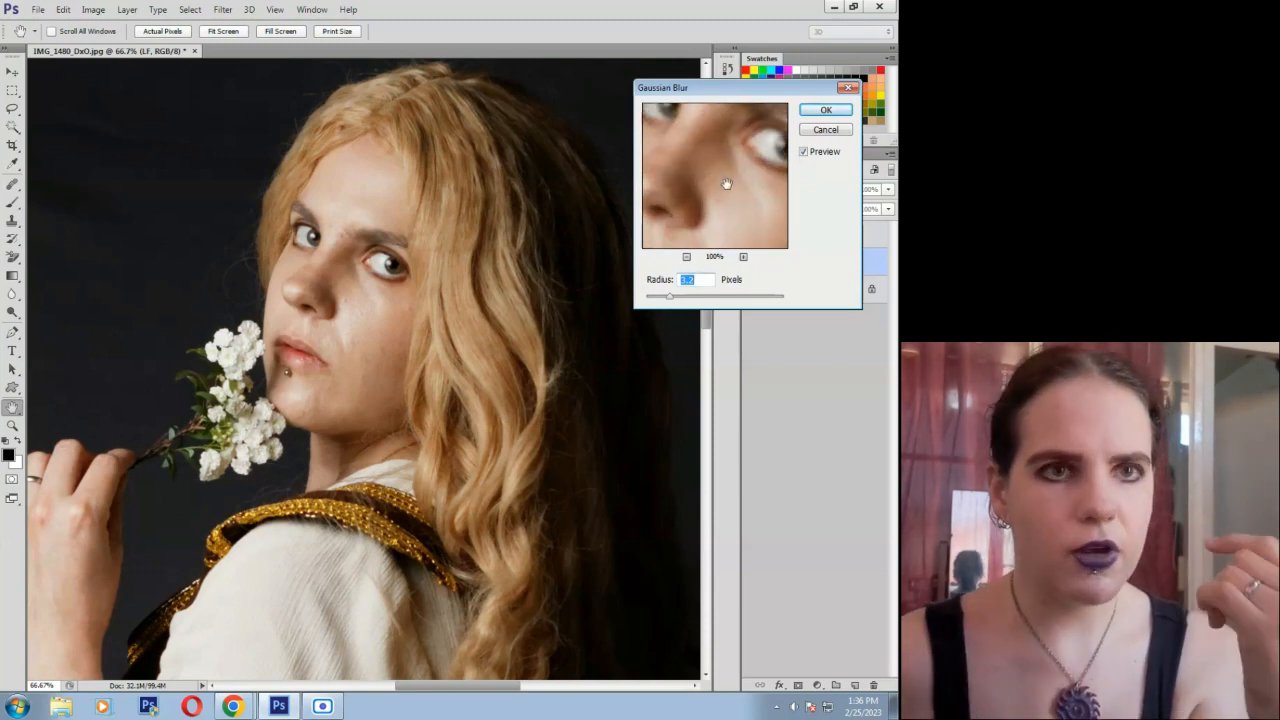
{"action": "left_click_drag", "start_coordinate": [738, 183], "coordinate": [742, 156]}
{"action": "left_click_drag", "start_coordinate": [703, 242], "coordinate": [720, 196]}
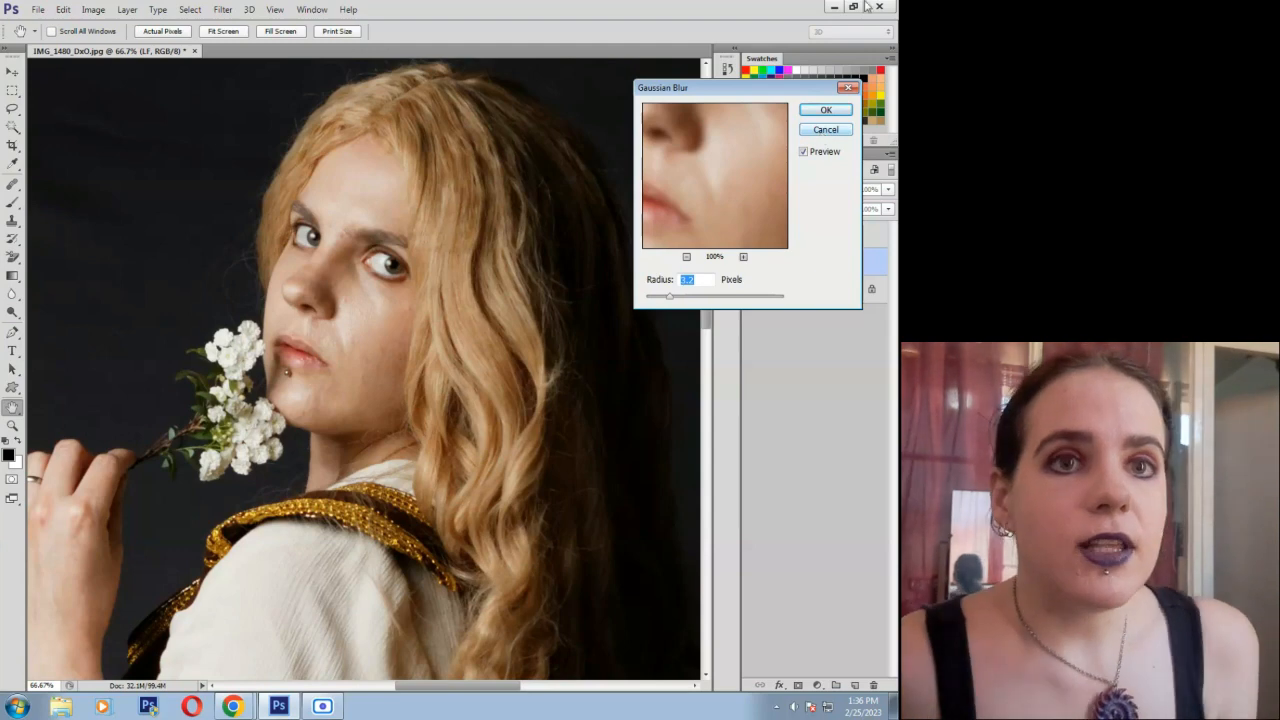
{"action": "left_click", "coordinate": [826, 110]}
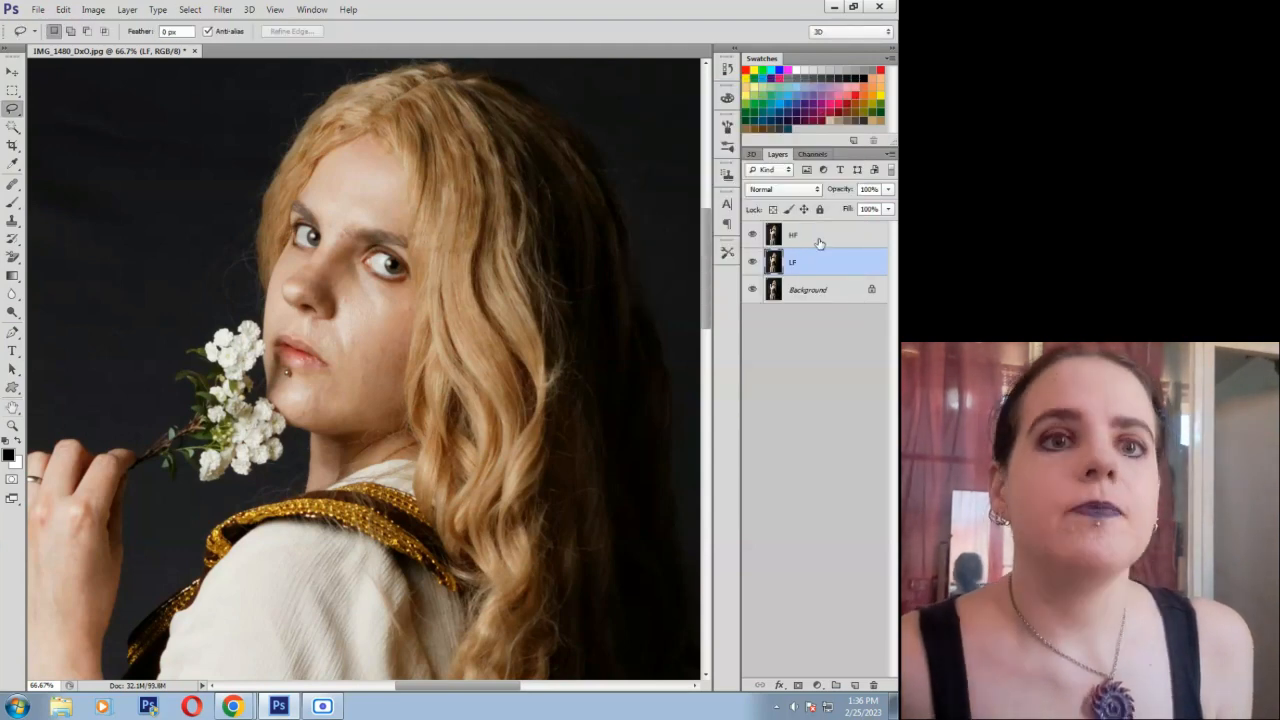
Use Apply Image on the HF layer with LF as the inverted source, Add blending, 100% opacity, scale 2 and offset 0.
{"action": "left_click", "coordinate": [816, 245]}
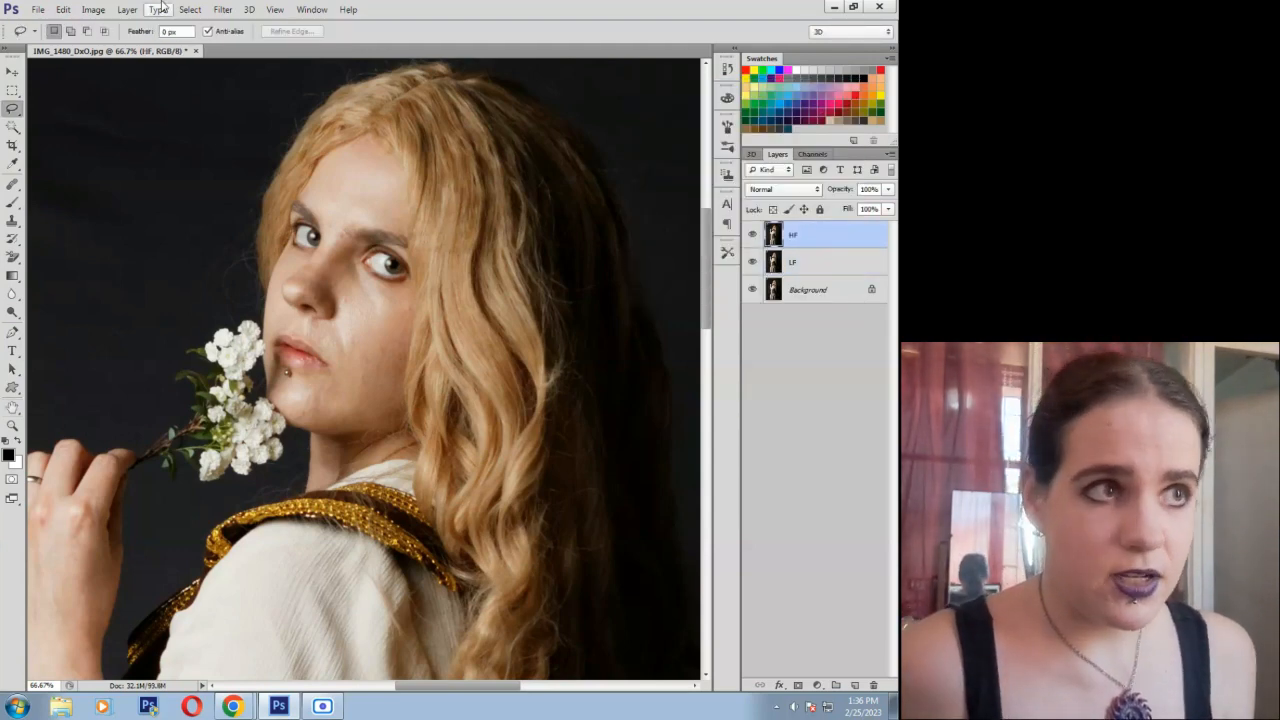
{"action": "left_click", "coordinate": [63, 10]}
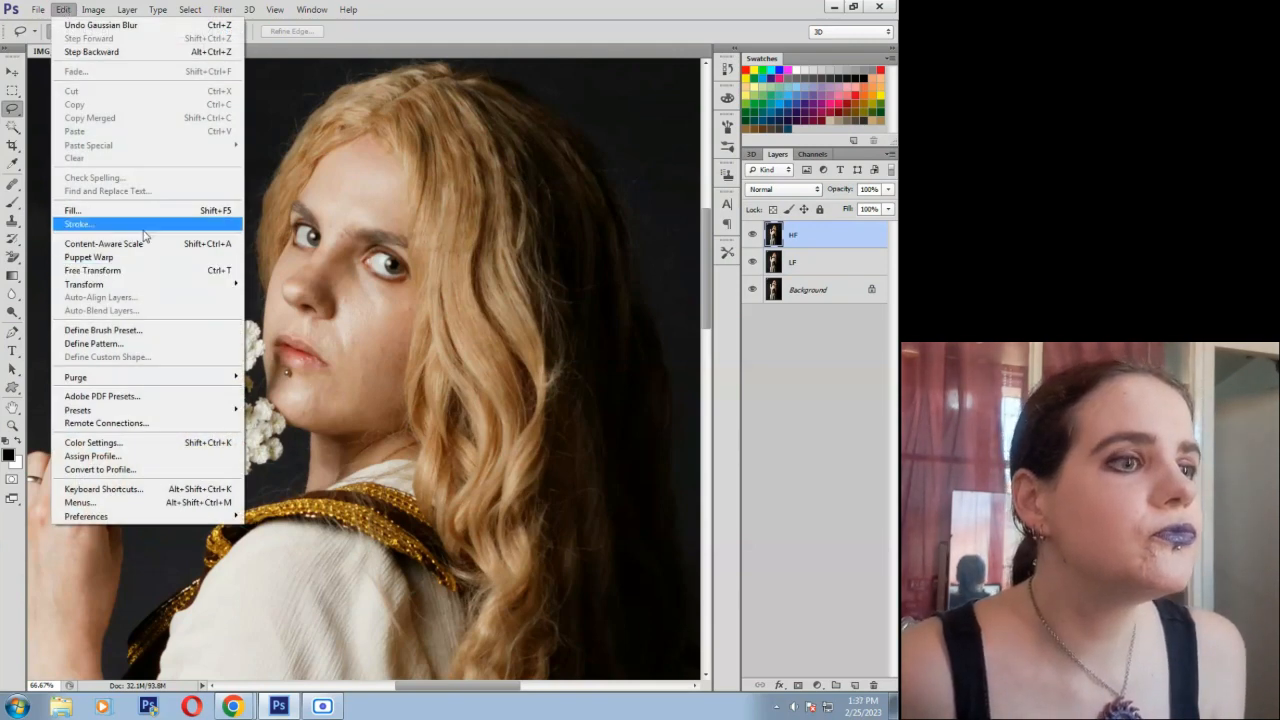
{"action": "mouse_move", "coordinate": [92, 12]}
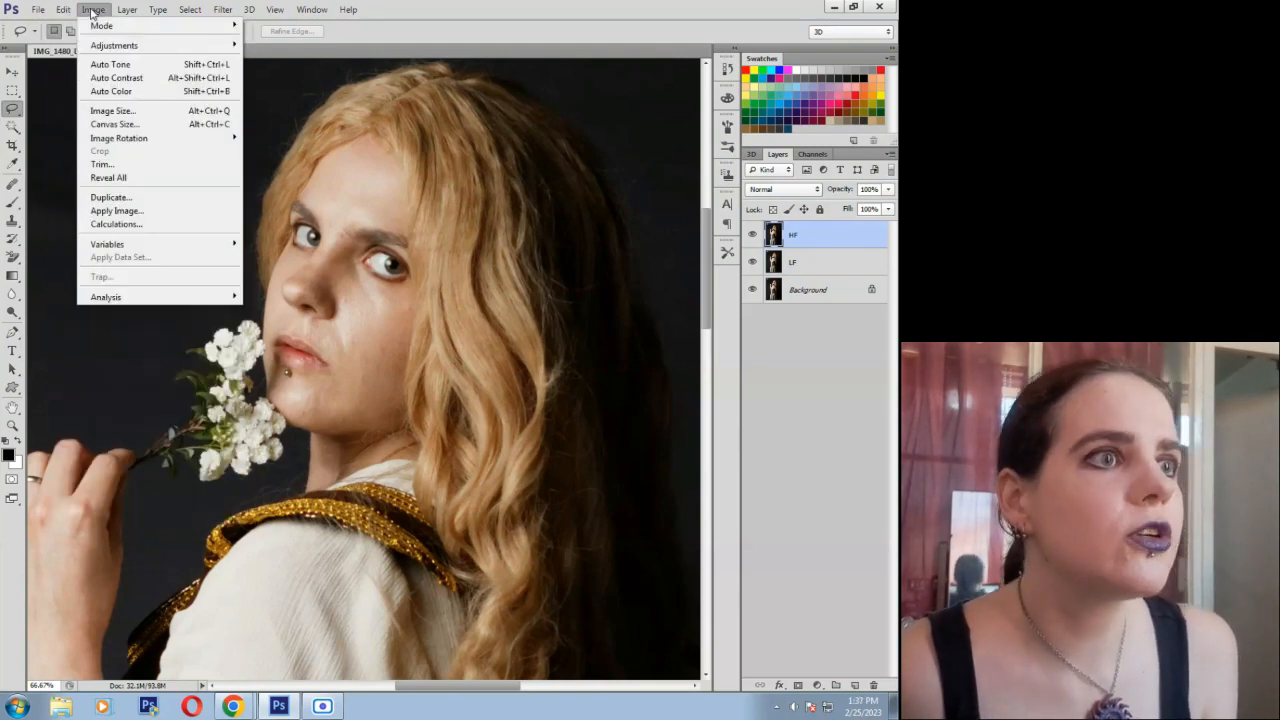
{"action": "left_click", "coordinate": [147, 210]}
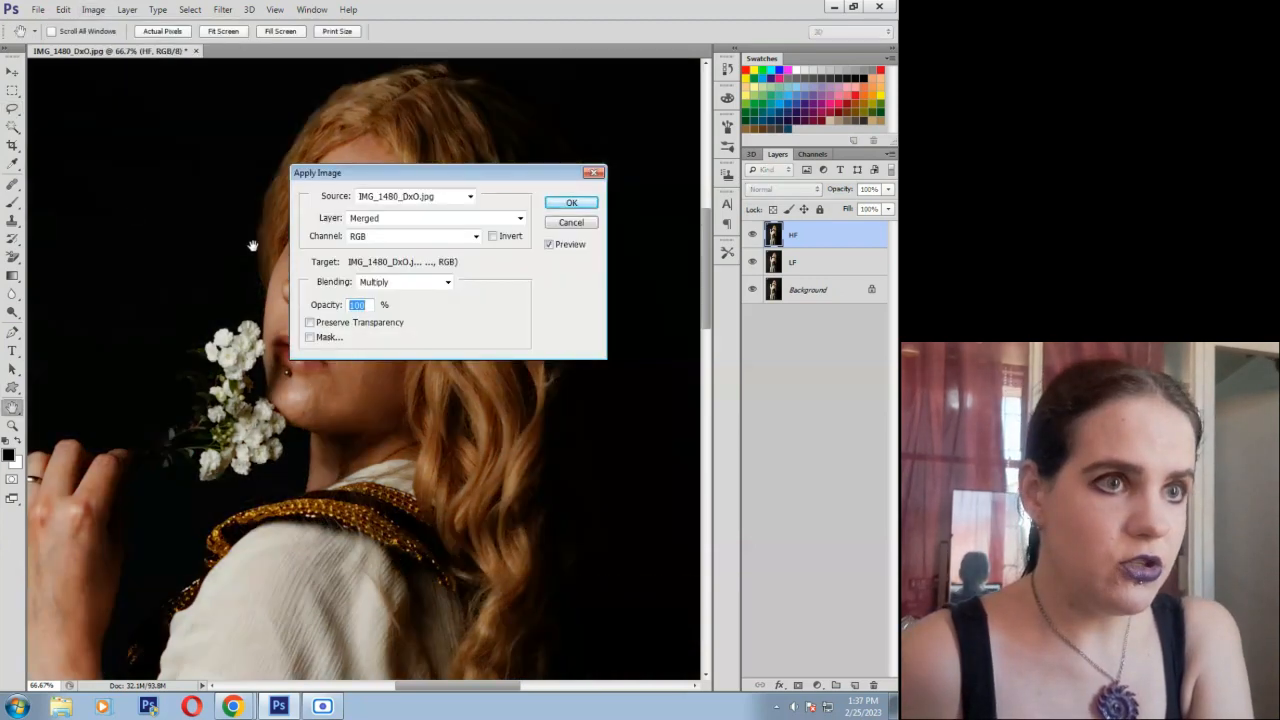
{"action": "left_click", "coordinate": [383, 220]}
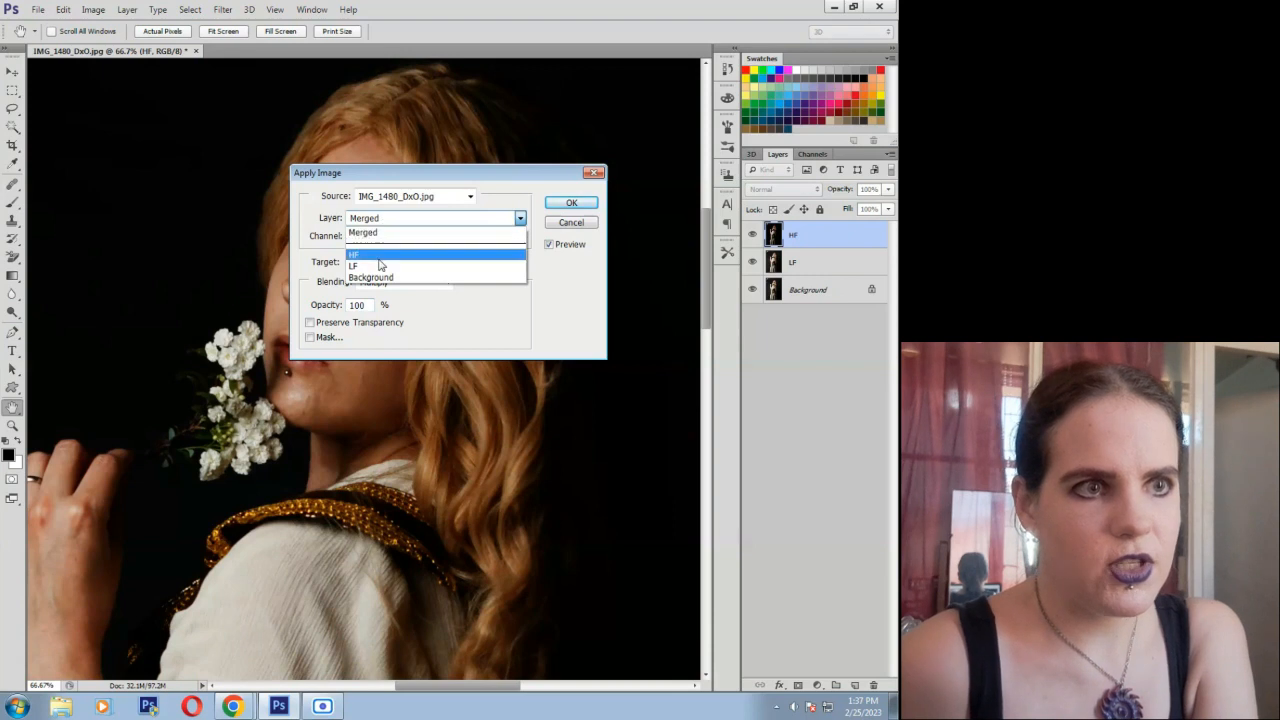
{"action": "left_click", "coordinate": [378, 266]}
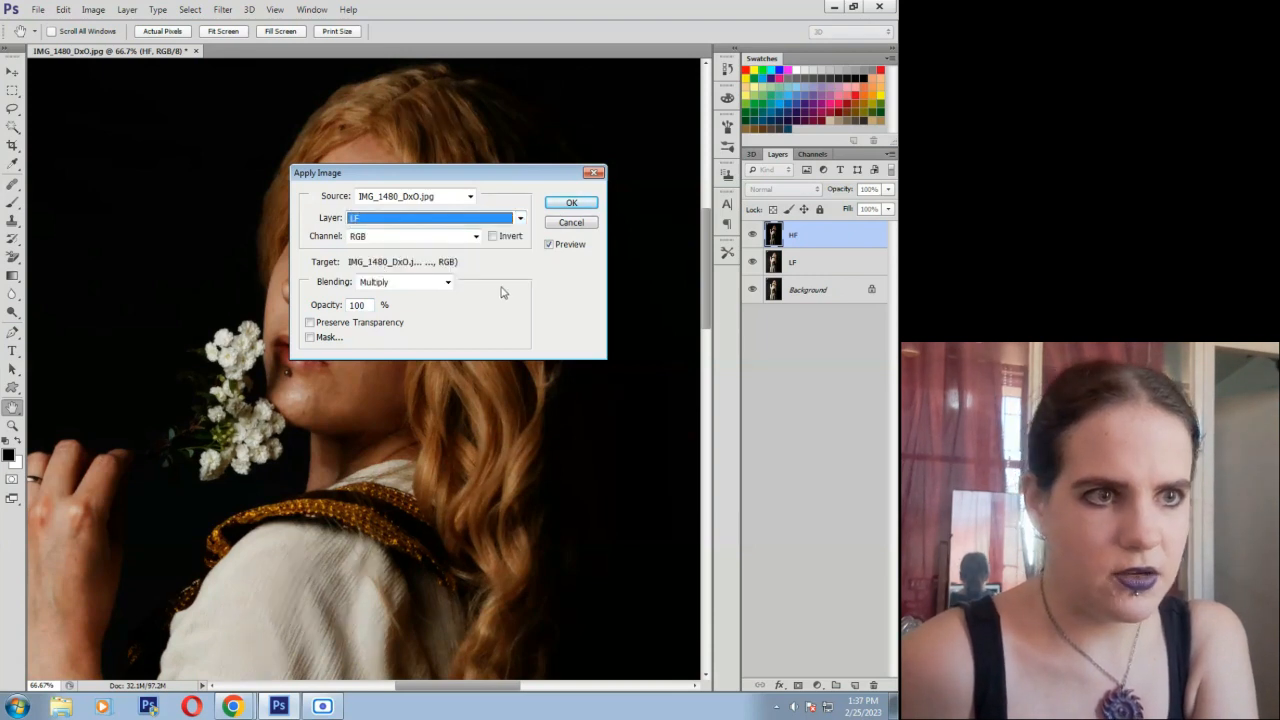
{"action": "left_click", "coordinate": [448, 283]}
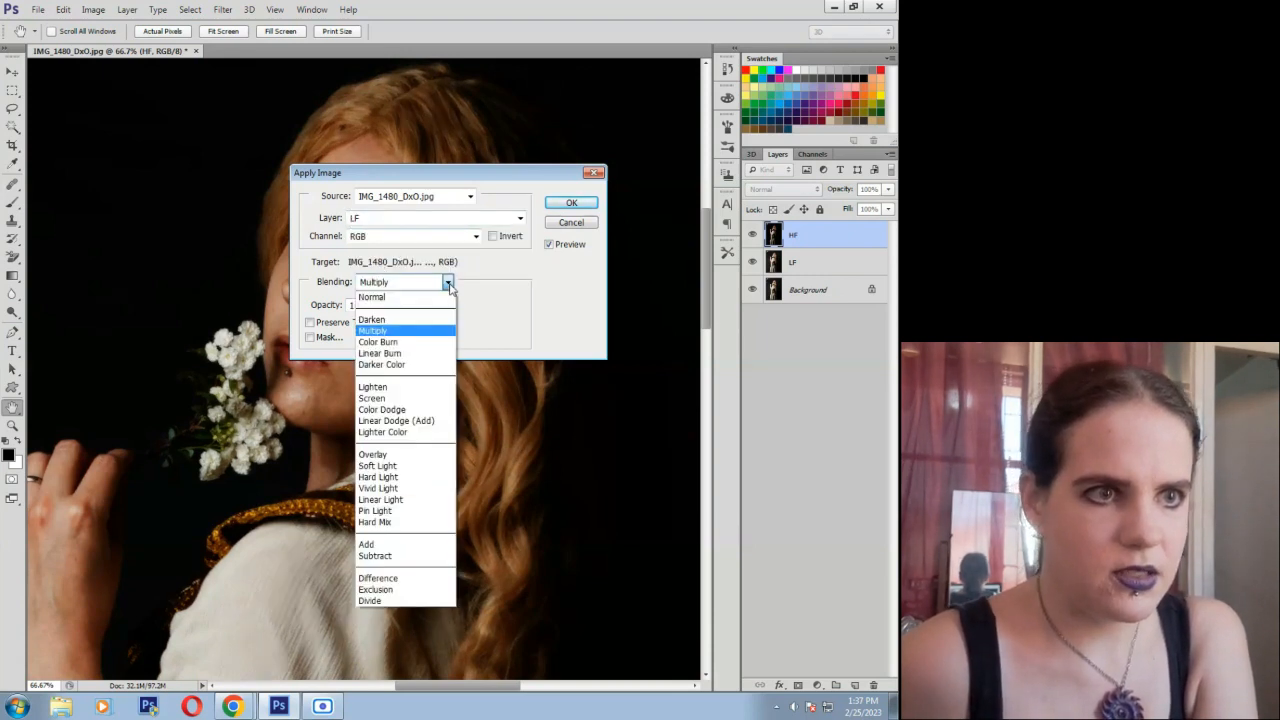
{"action": "left_click", "coordinate": [368, 544]}
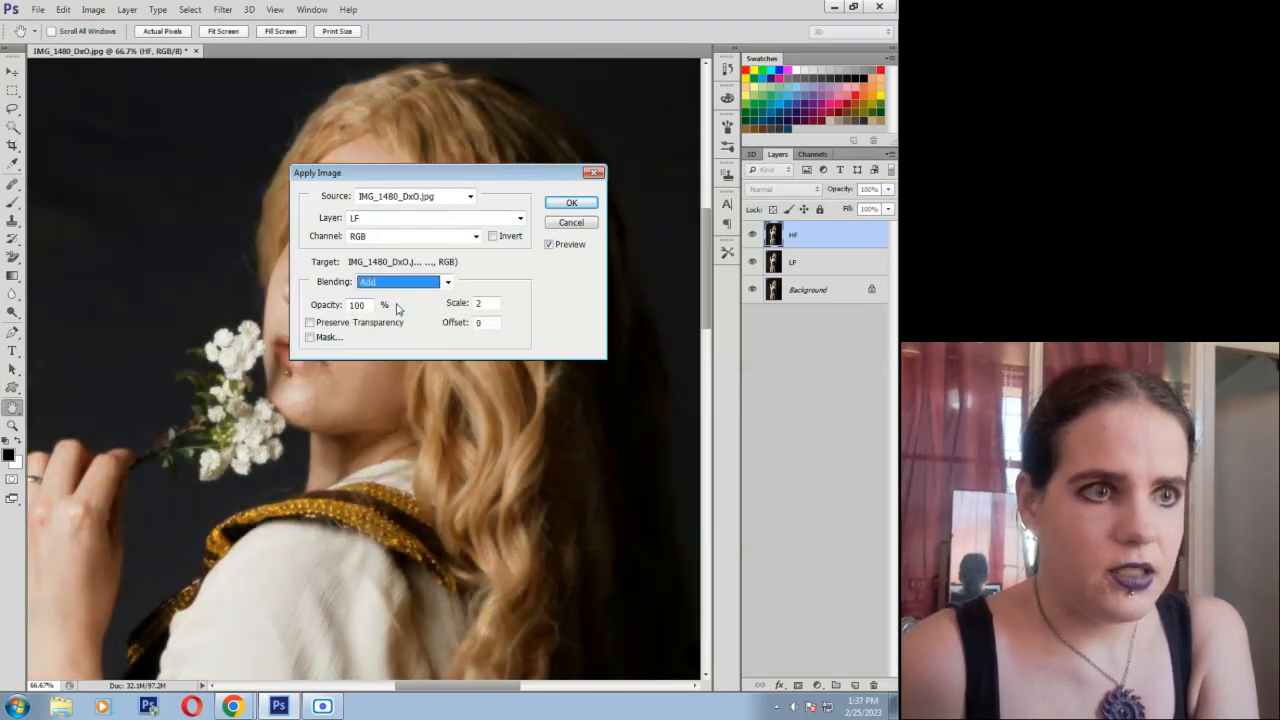
{"action": "left_click", "coordinate": [493, 236]}
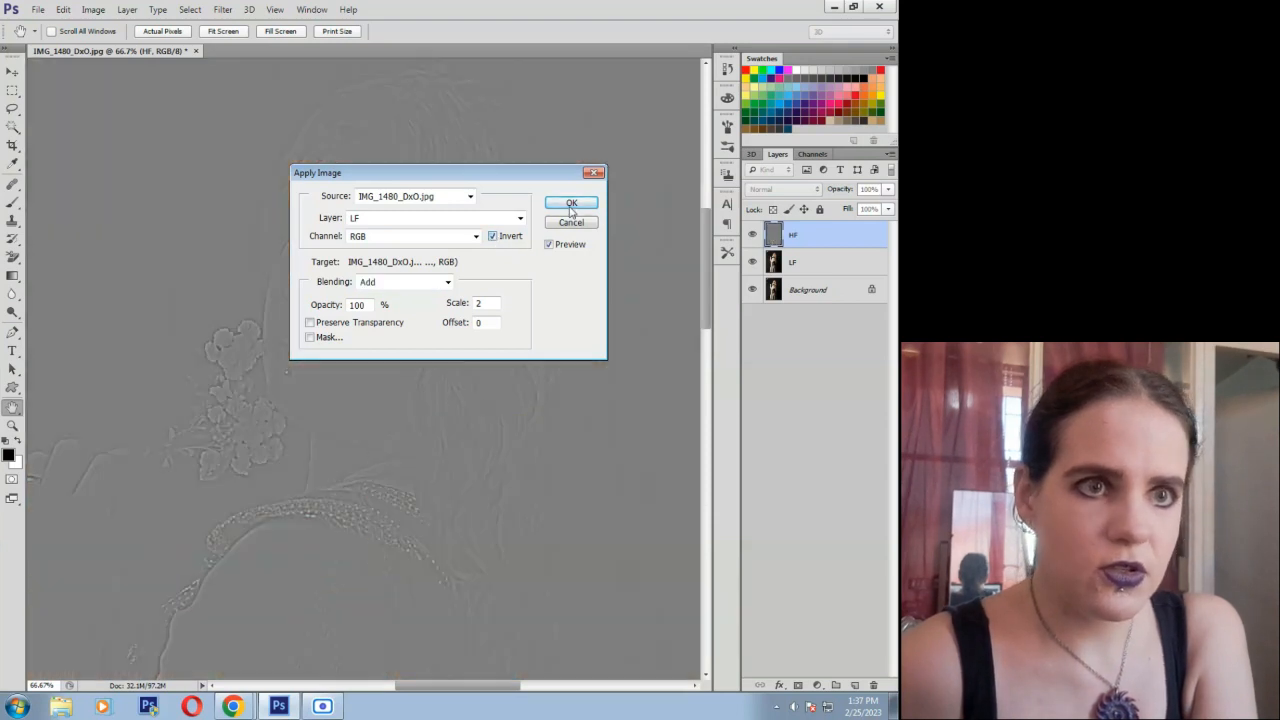
{"action": "left_click", "coordinate": [571, 204]}
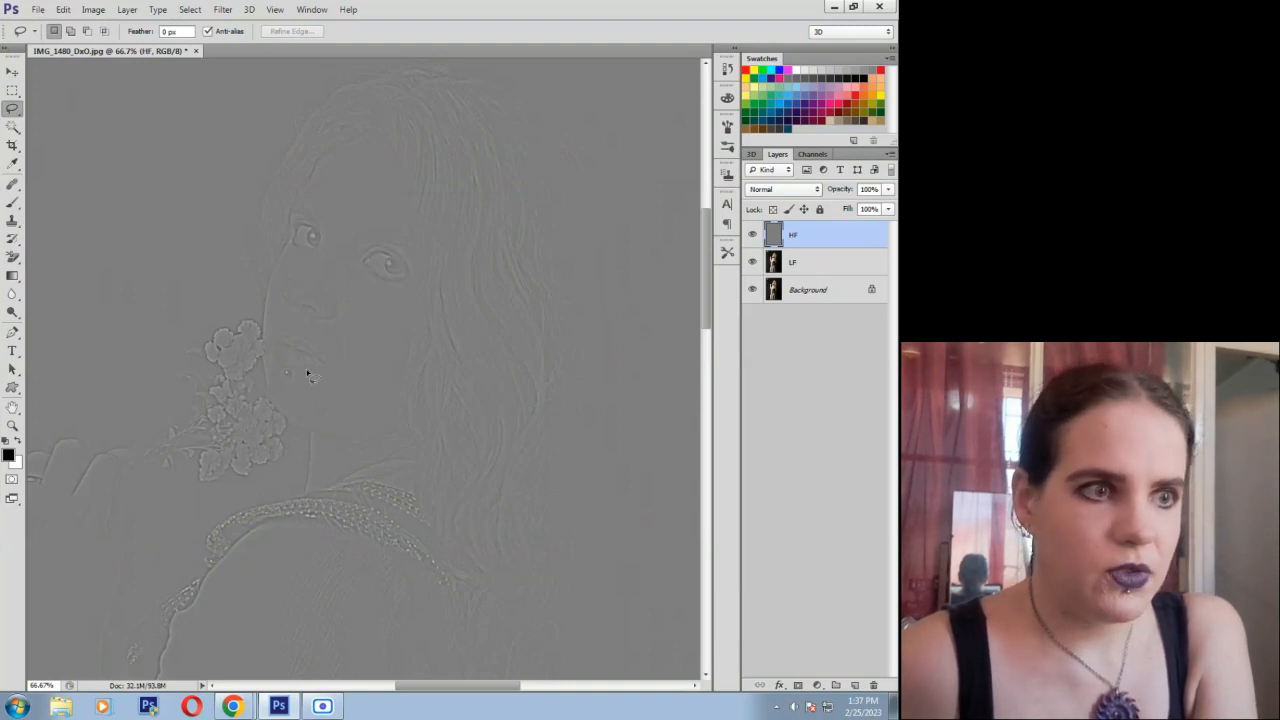
Set the HF layer's blending mode to Linear Light and its opacity to 75%.
{"action": "left_click", "coordinate": [824, 268]}
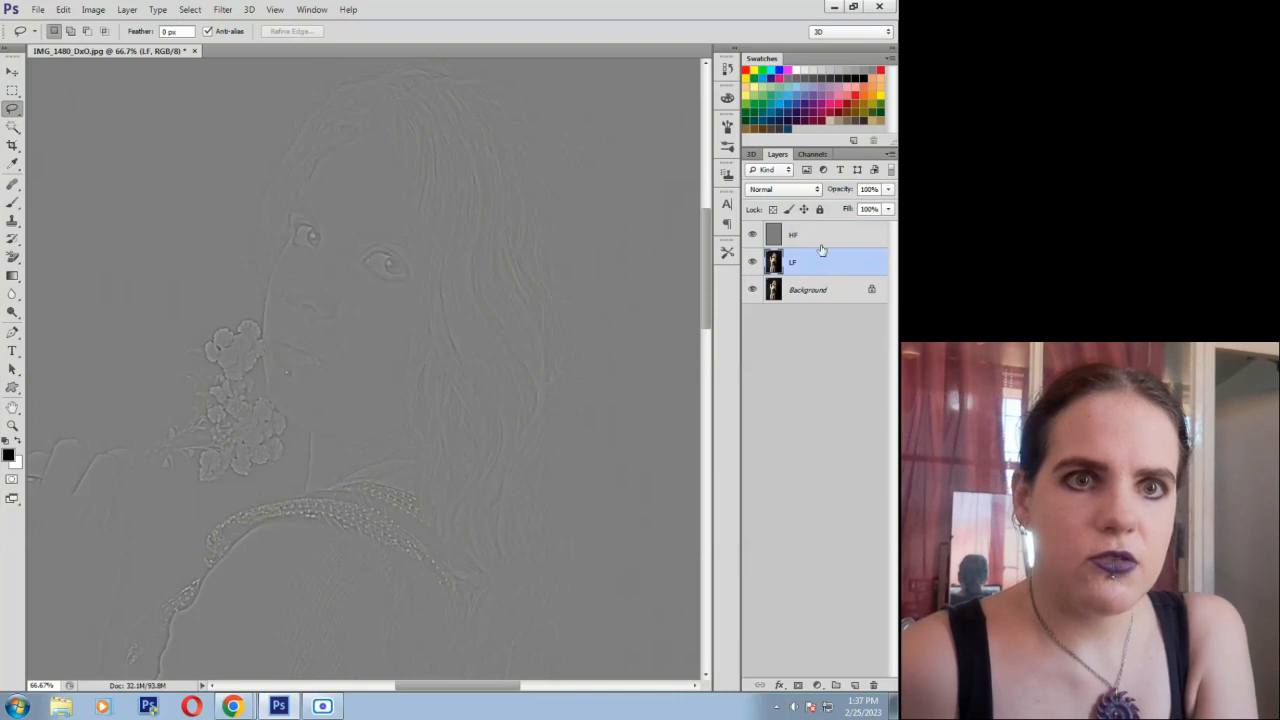
{"action": "left_click", "coordinate": [816, 238]}
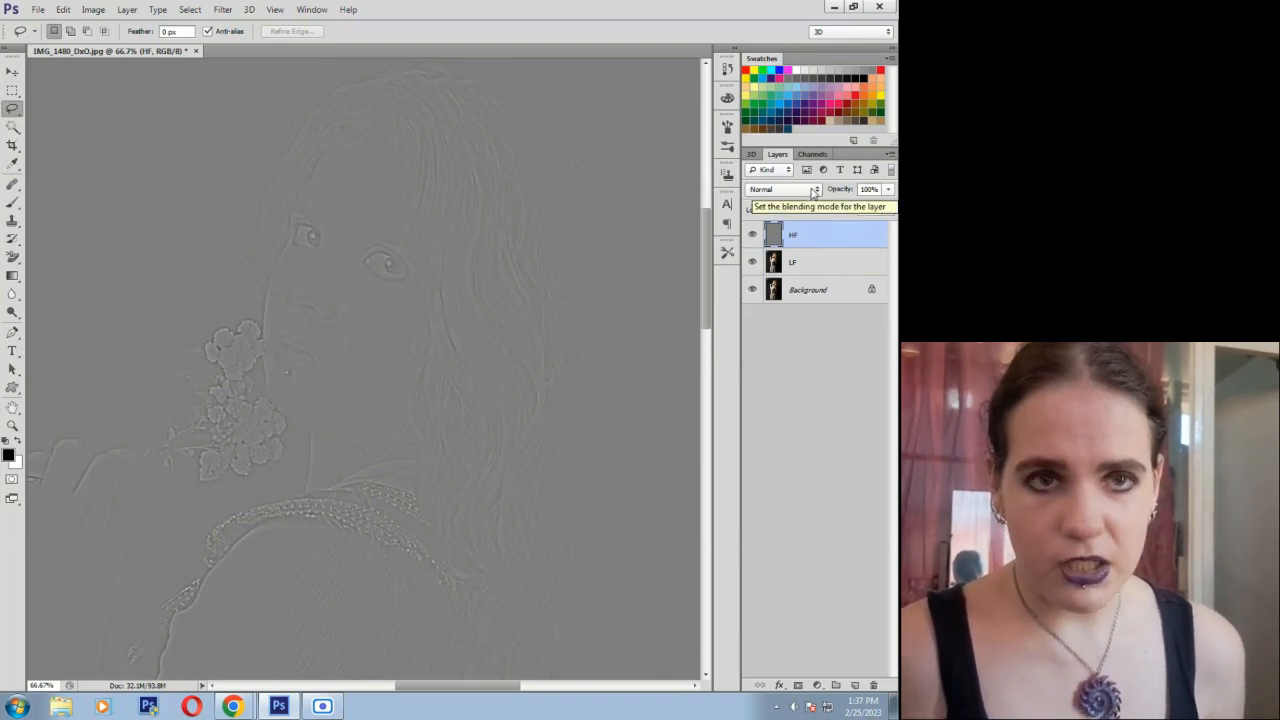
{"action": "left_click", "coordinate": [814, 190]}
{"action": "left_click", "coordinate": [778, 421]}
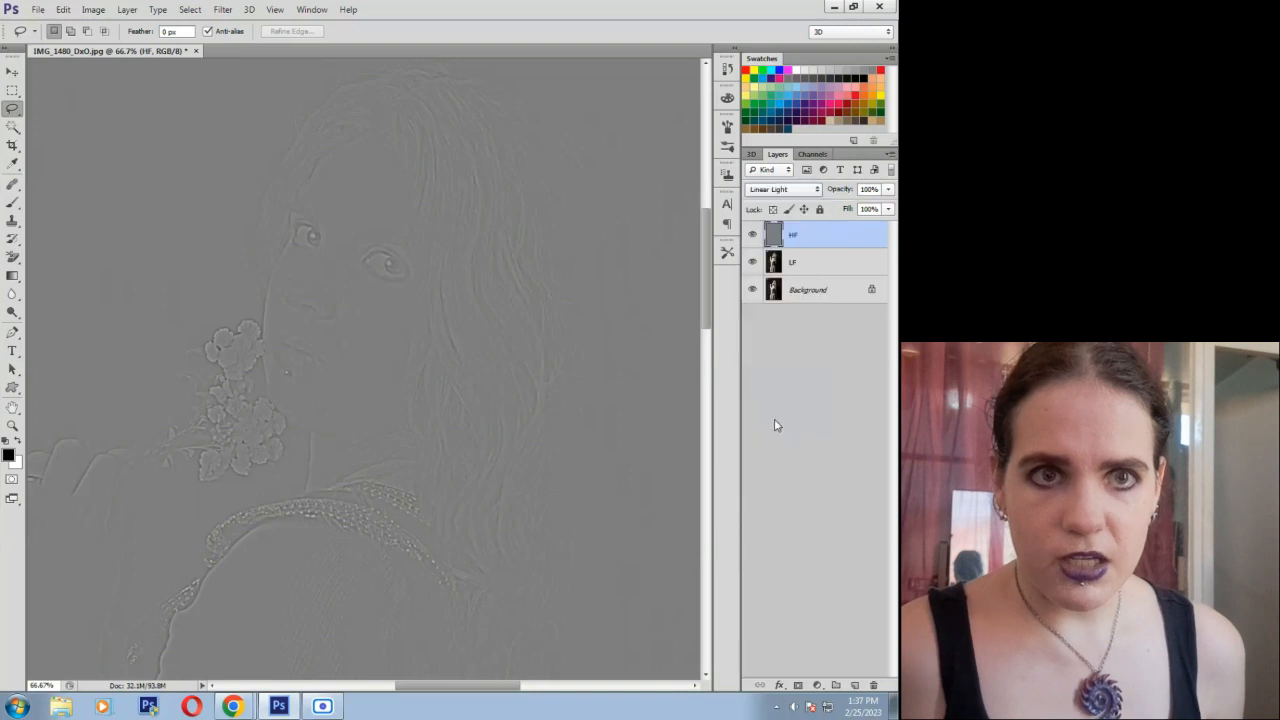
{"action": "left_click_drag", "start_coordinate": [886, 190], "coordinate": [859, 209]}
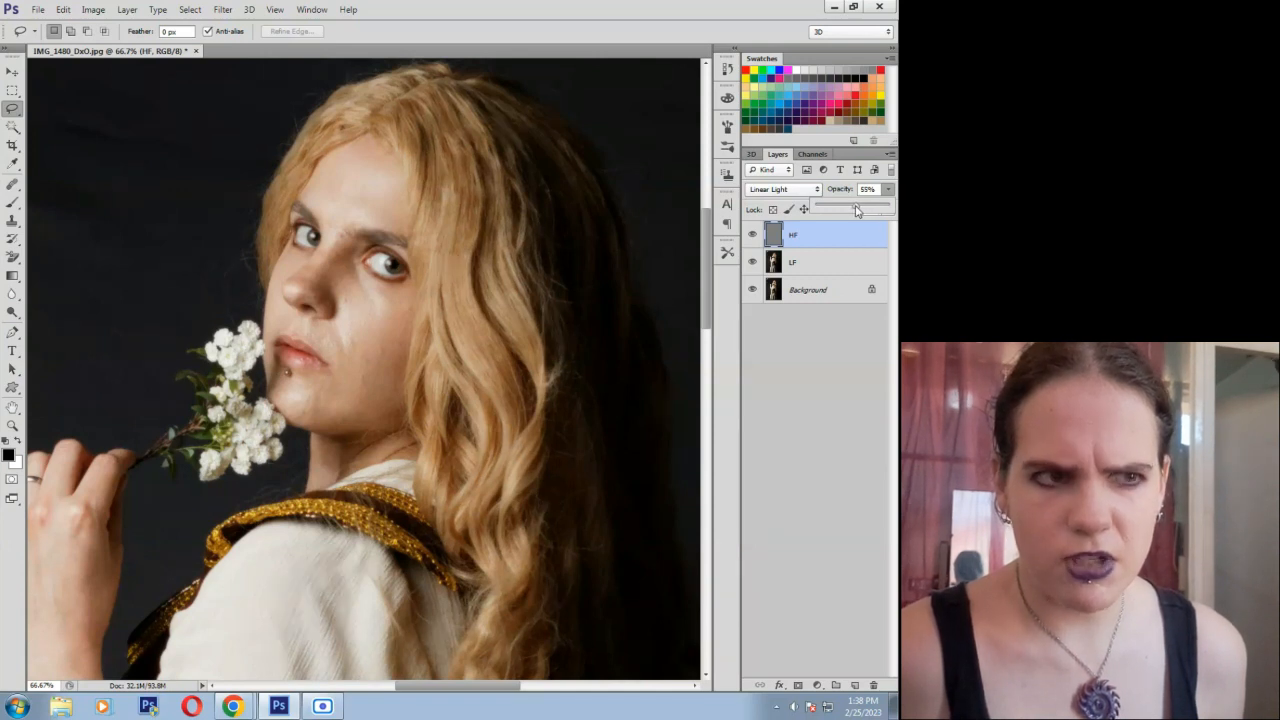
{"action": "left_click_drag", "start_coordinate": [862, 209], "coordinate": [875, 209]}
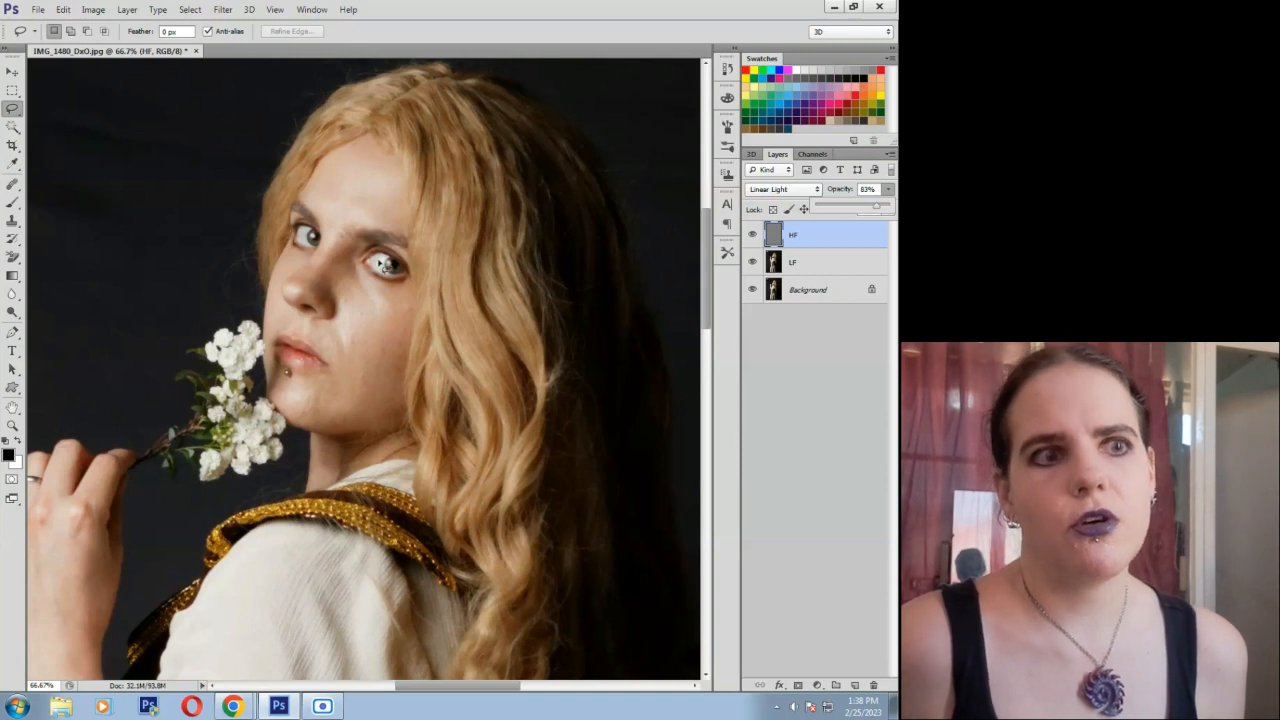
{"action": "left_click_drag", "start_coordinate": [876, 211], "coordinate": [833, 212]}
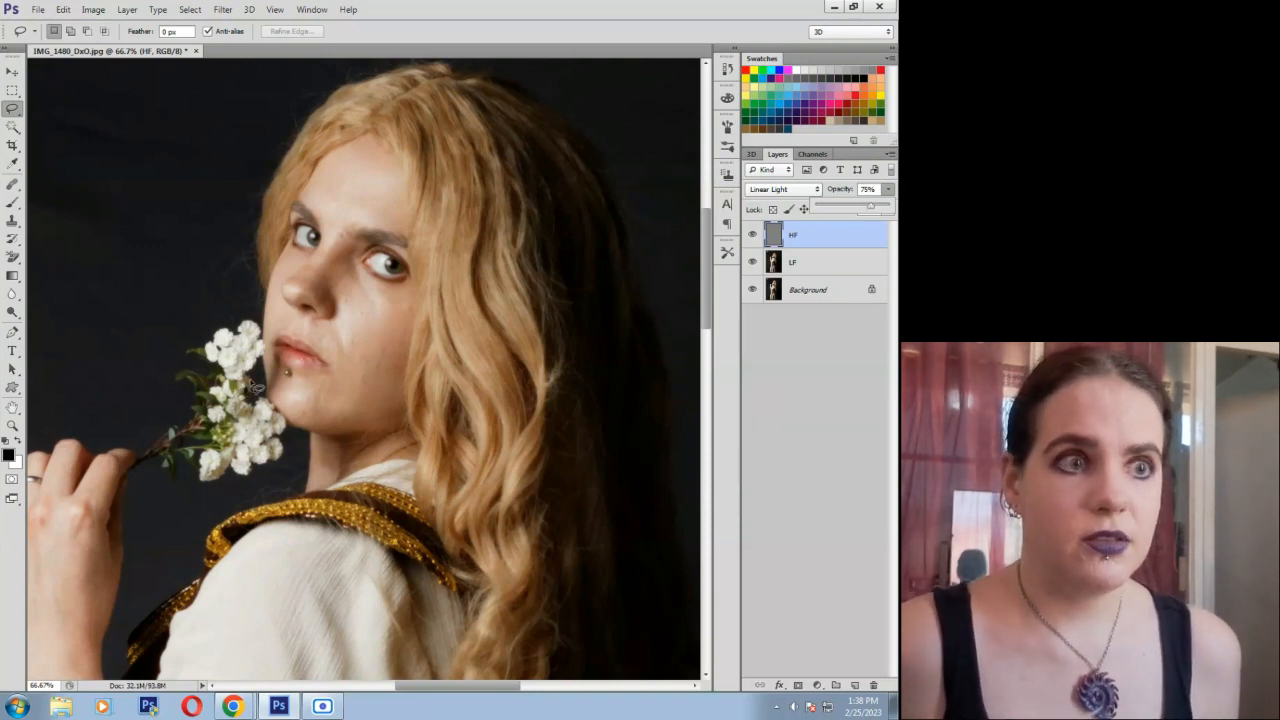
Make the LF layer active and save the document as the layered file IMG_1480_DxO.psd.
{"action": "left_click", "coordinate": [815, 266]}
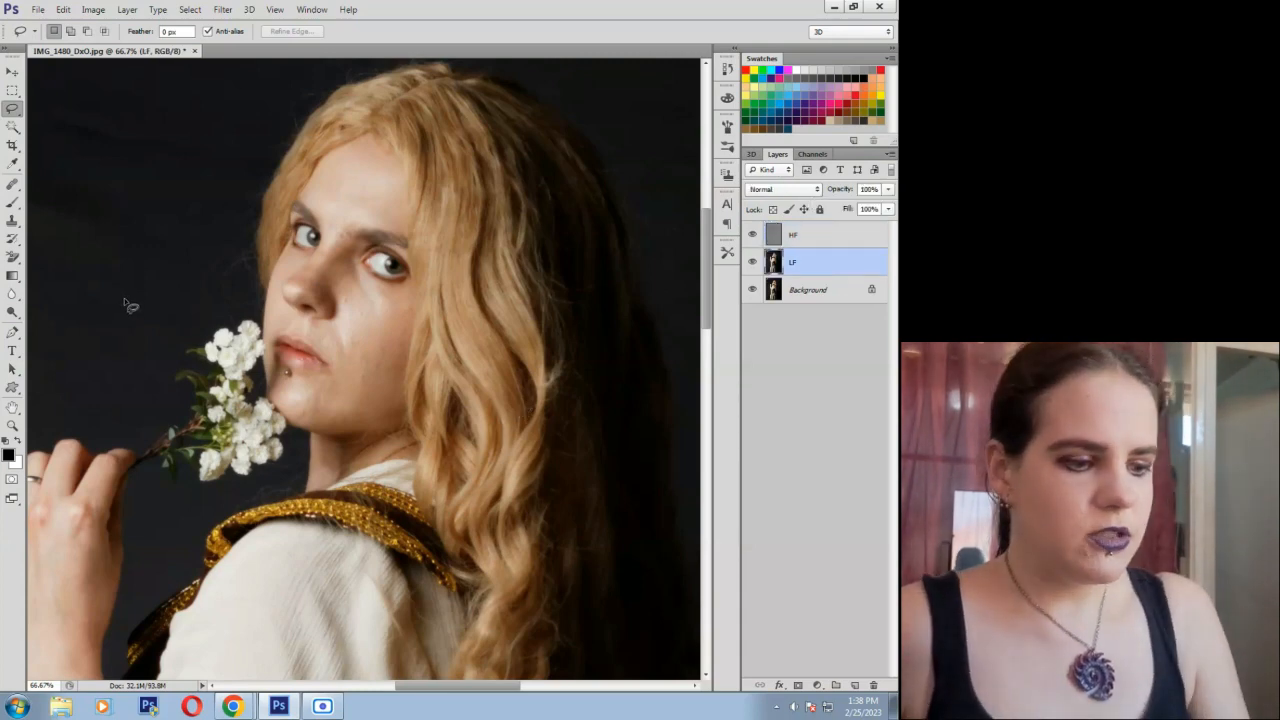
{"action": "key", "text": "ctrl+shift+s"}
{"action": "key", "text": "Return"}
{"action": "key", "text": "Return"}
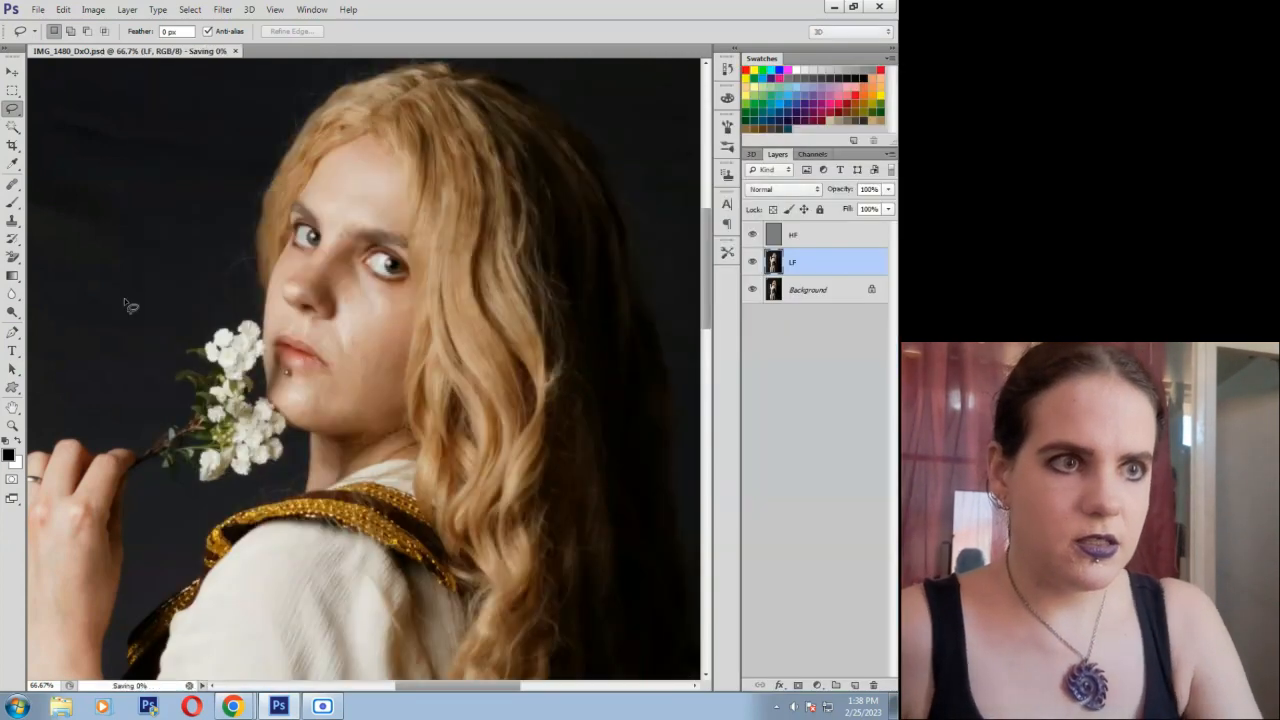
Check the face and hair up close, then choose the Healing Brush with a sampled source for the LF layer.
{"action": "key", "text": "z"}
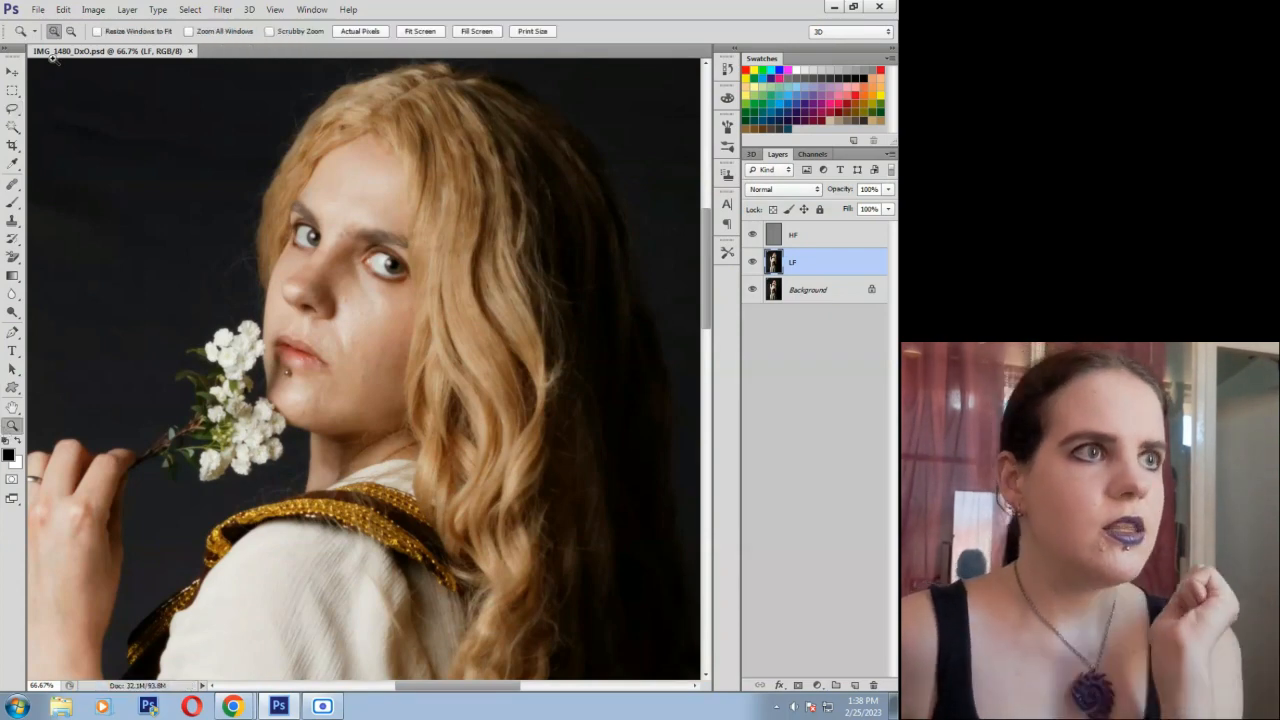
{"action": "left_click", "coordinate": [422, 293]}
{"action": "left_click", "coordinate": [316, 278]}
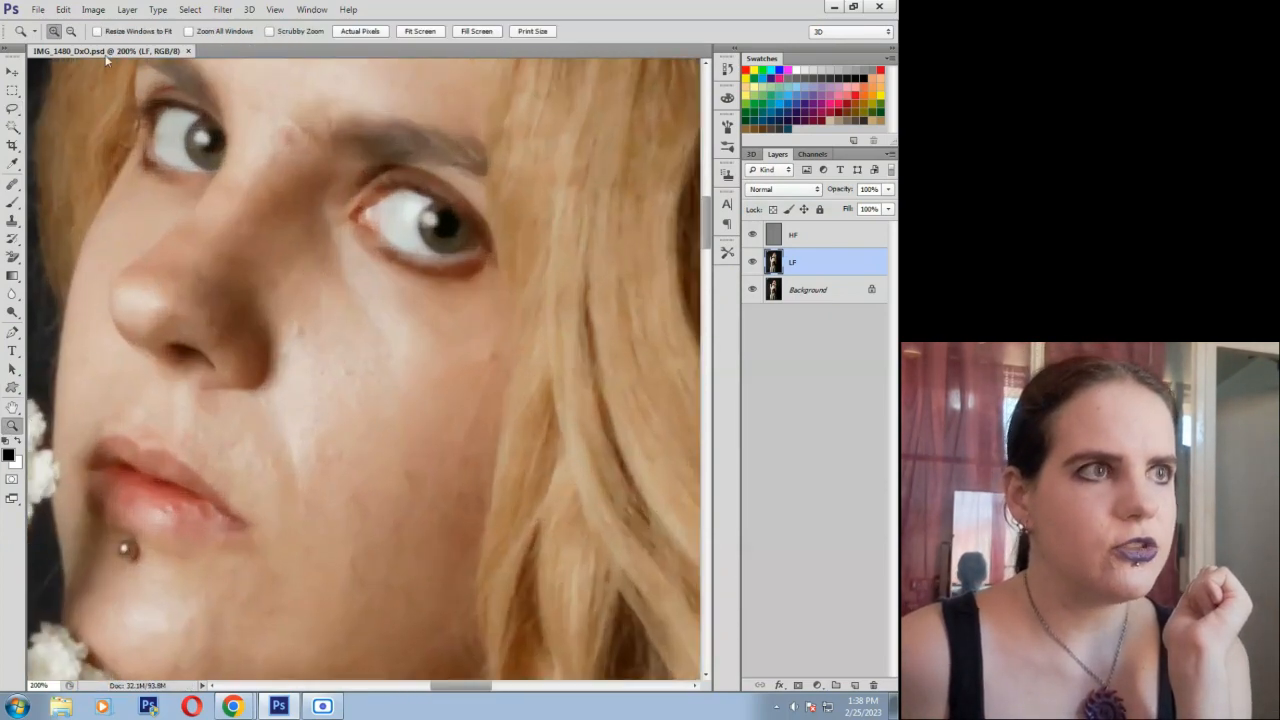
{"action": "left_click", "coordinate": [278, 260], "text": "alt"}
{"action": "scroll", "coordinate": [278, 260], "scroll_direction": "up", "scroll_amount": 1}
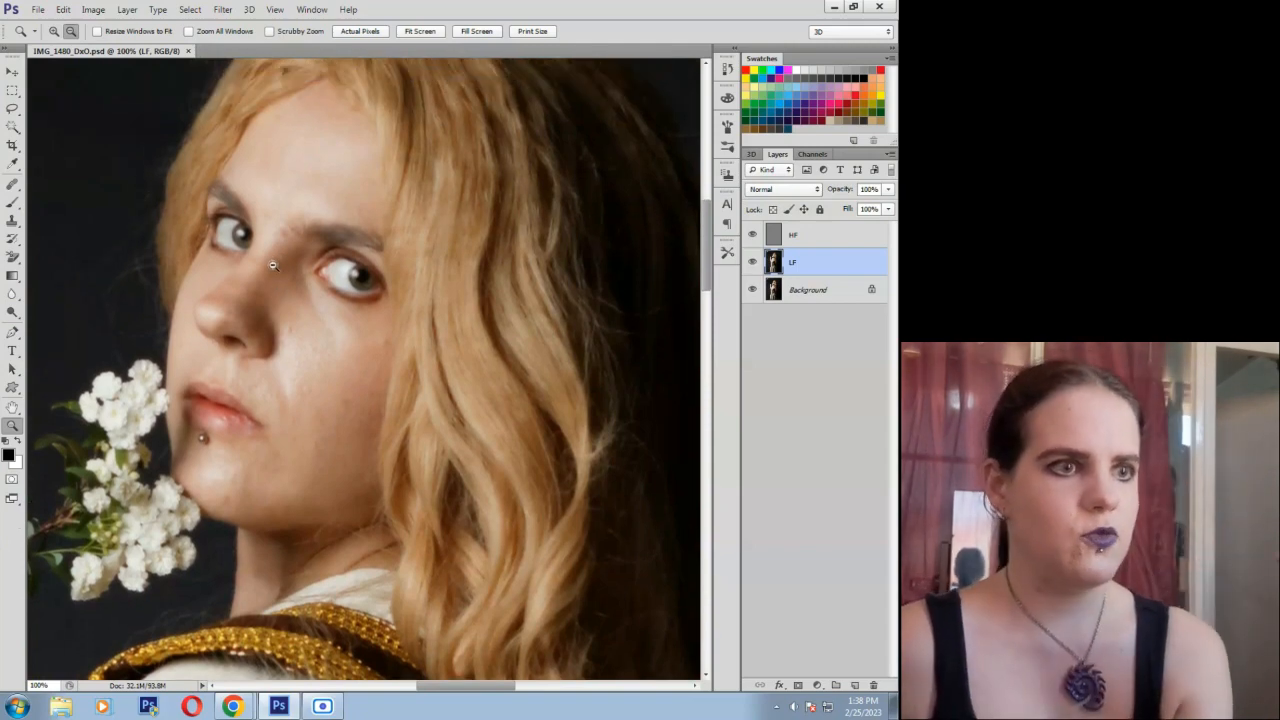
{"action": "left_click_drag", "start_coordinate": [460, 688], "coordinate": [516, 701]}
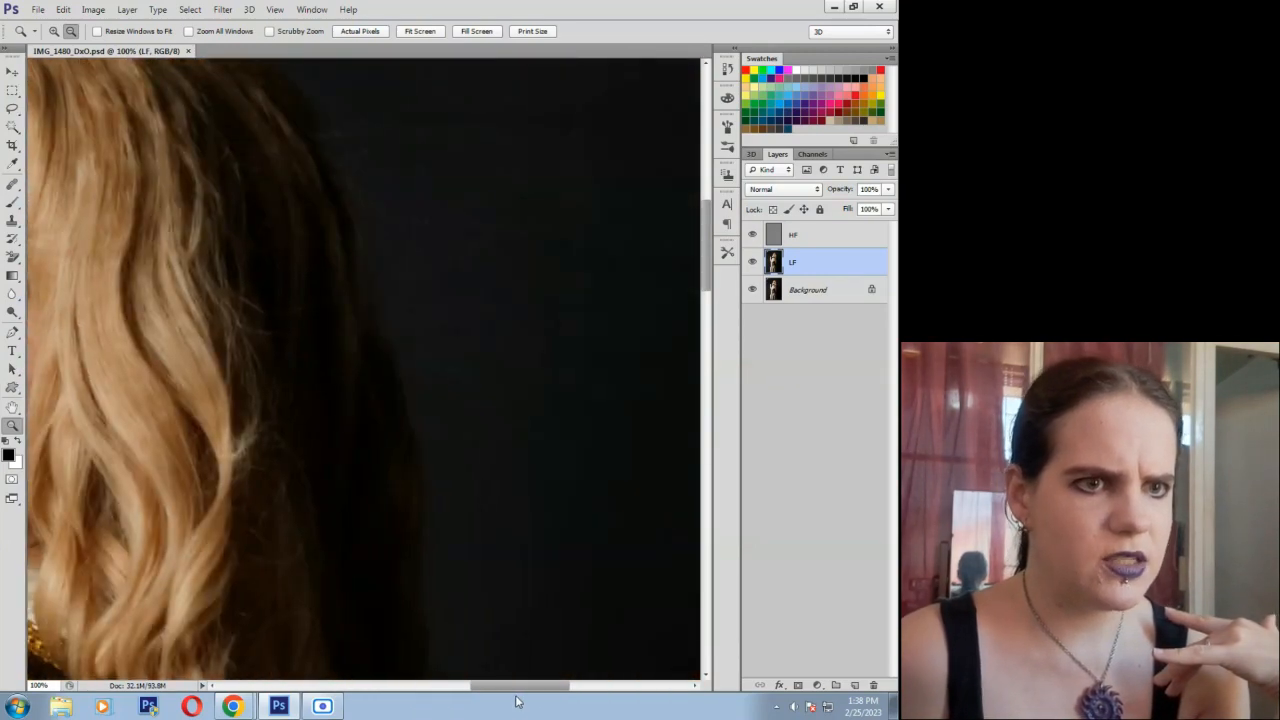
{"action": "left_click", "coordinate": [13, 186]}
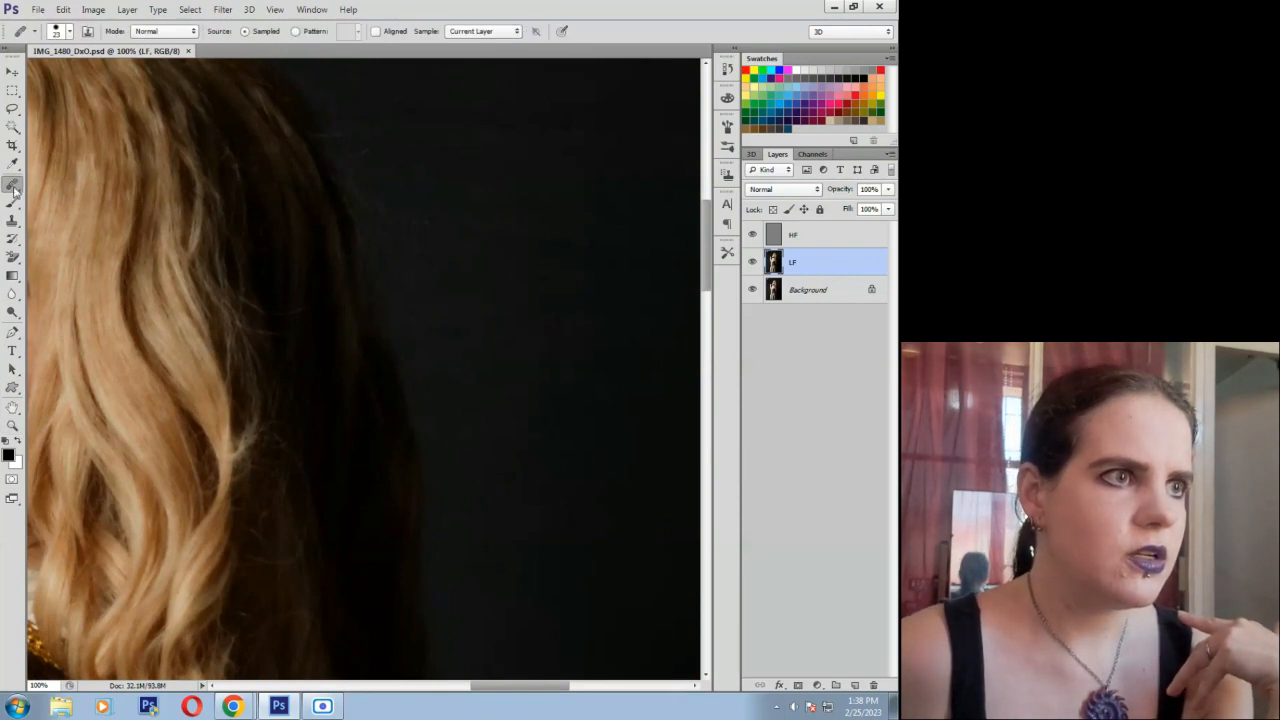
{"action": "right_click", "coordinate": [13, 186]}
{"action": "left_click", "coordinate": [88, 197]}
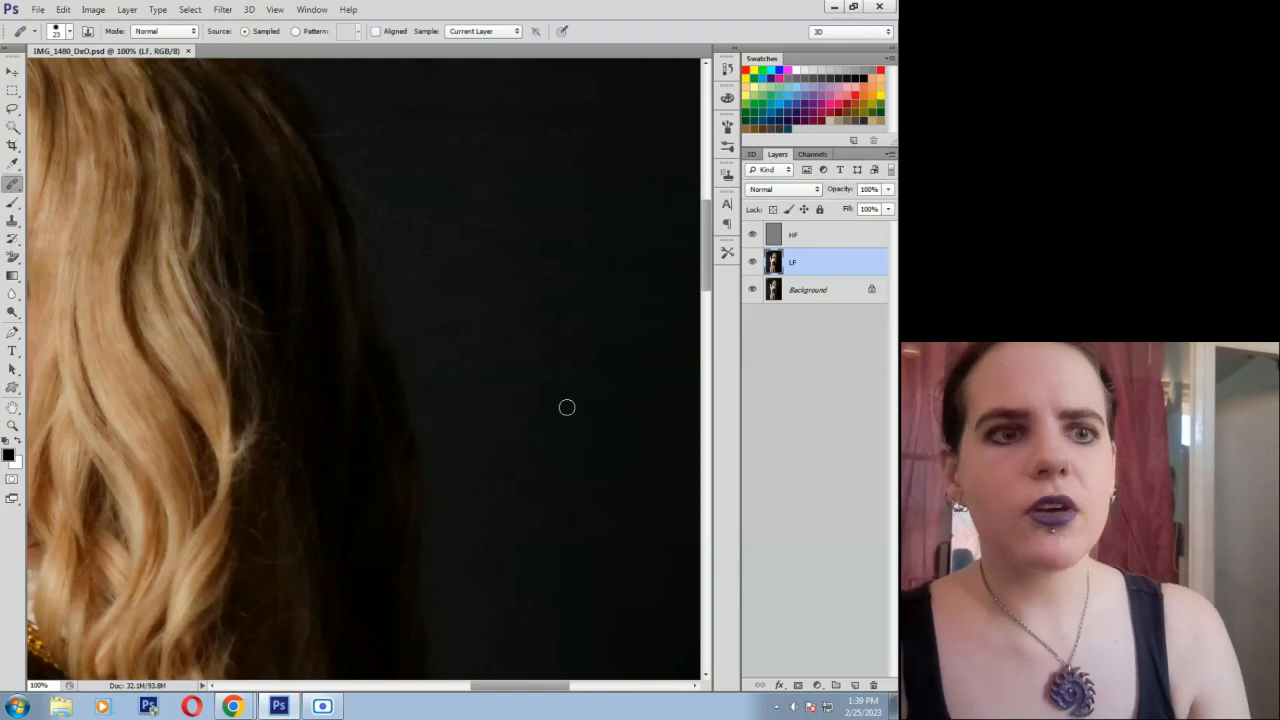
Heal uneven skin on the cheek beside the nose on the LF layer with the 23 px Healing Brush.
{"action": "left_click_drag", "start_coordinate": [516, 689], "coordinate": [381, 688]}
{"action": "scroll", "coordinate": [412, 548], "scroll_direction": "up", "scroll_amount": 3}
{"action": "scroll", "coordinate": [412, 548], "scroll_direction": "up", "scroll_amount": 5}
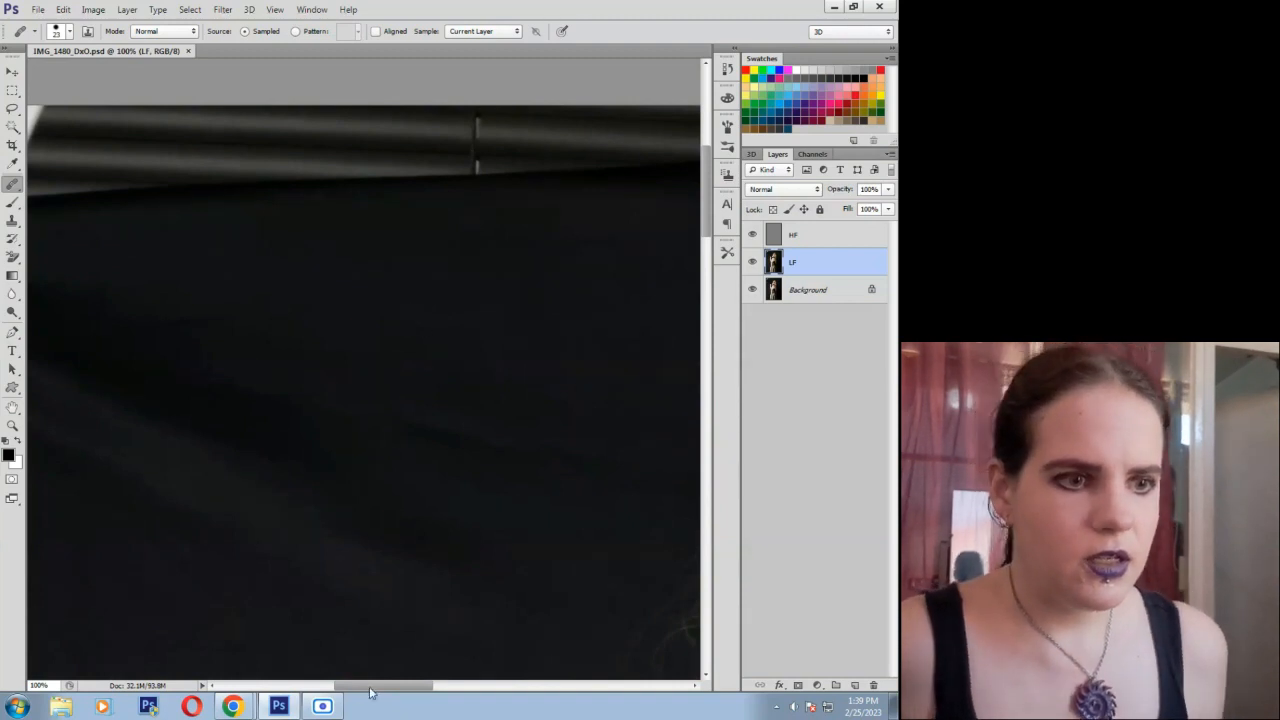
{"action": "left_click_drag", "start_coordinate": [369, 692], "coordinate": [422, 690]}
{"action": "left_click_drag", "start_coordinate": [708, 195], "coordinate": [710, 244]}
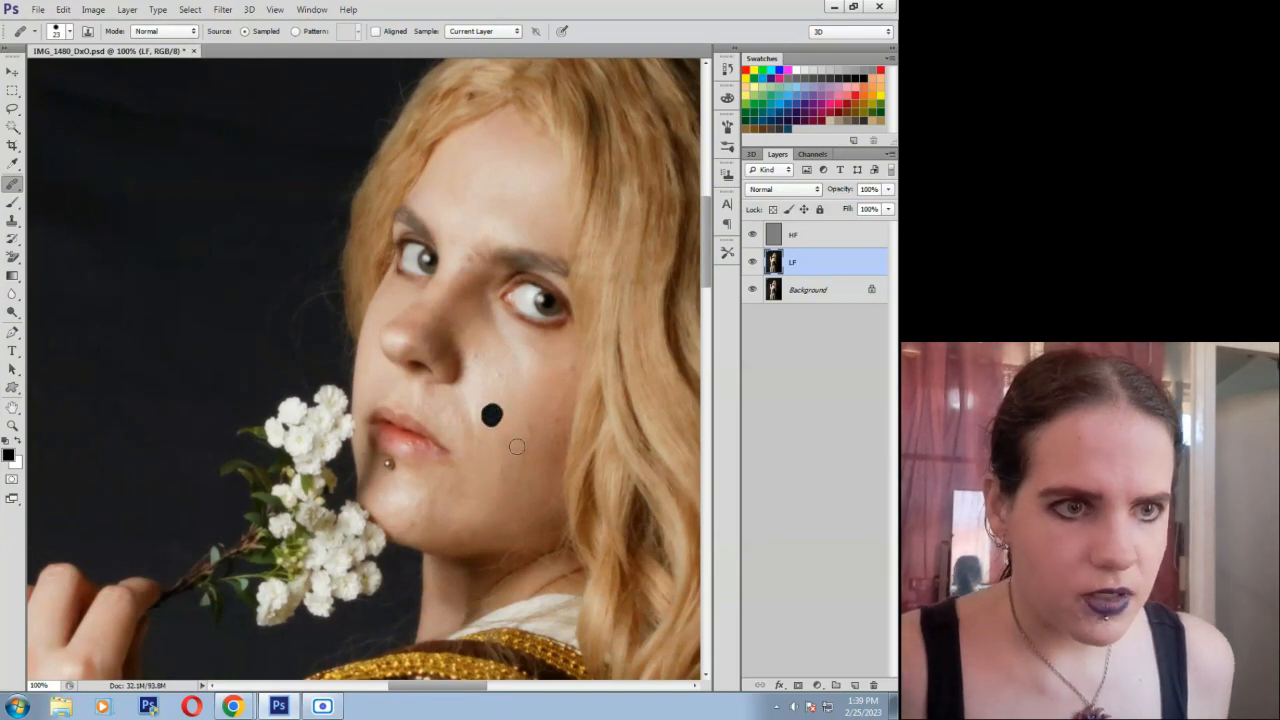
Heal the skin at the mouth corner, above the upper lip and on the lower cheek, working at 200% zoom.
{"action": "left_click", "coordinate": [12, 425]}
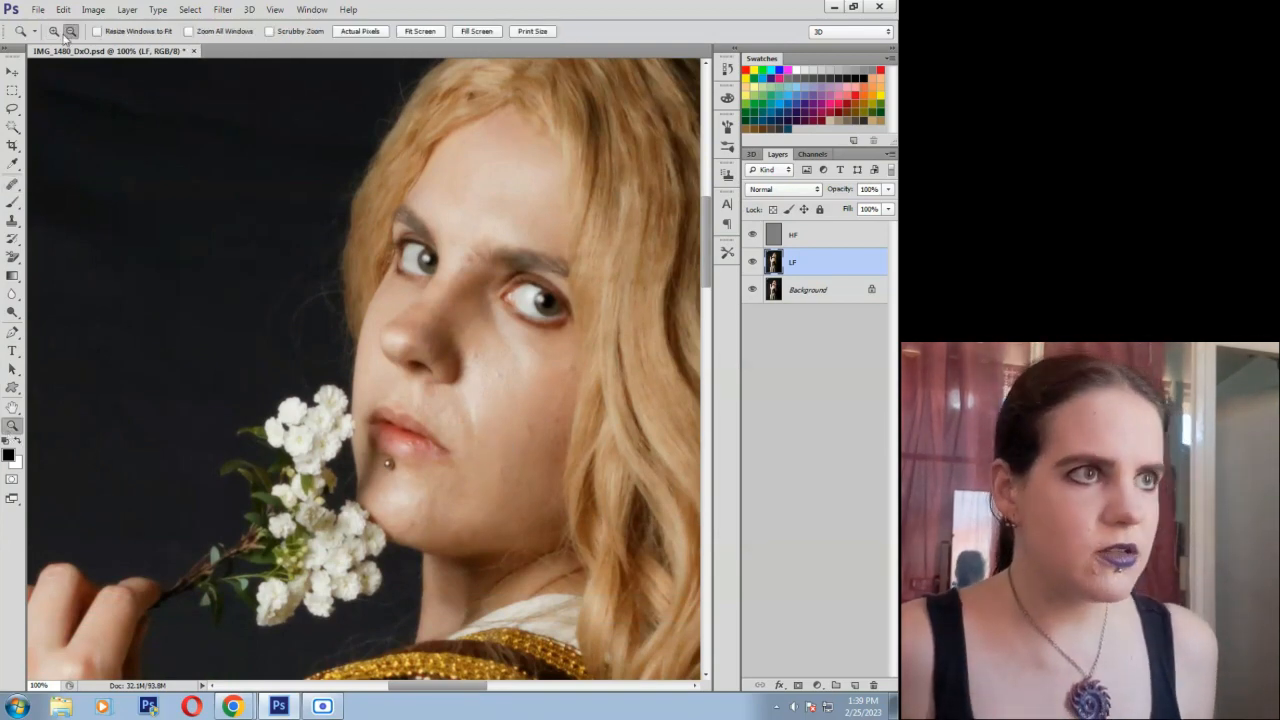
{"action": "left_click", "coordinate": [513, 431]}
{"action": "scroll", "coordinate": [510, 432], "scroll_direction": "down", "scroll_amount": 1}
{"action": "key", "text": "j"}
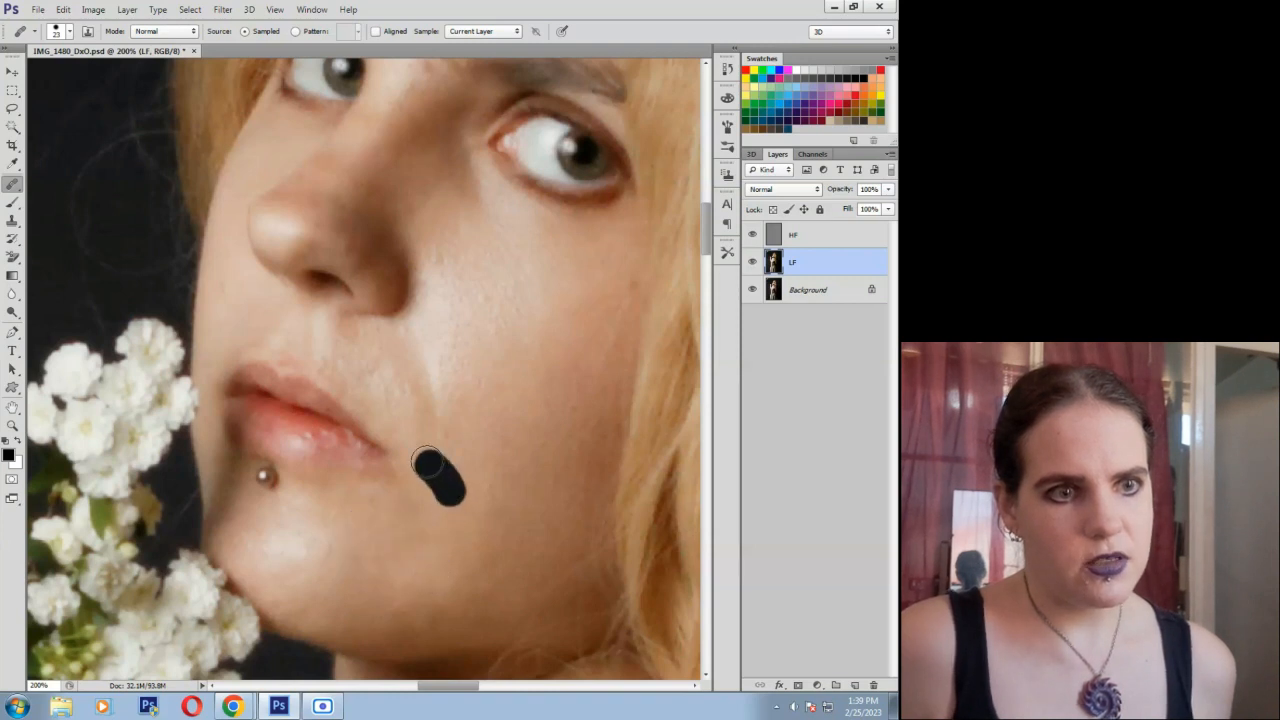
{"action": "left_click_drag", "start_coordinate": [453, 436], "coordinate": [429, 428]}
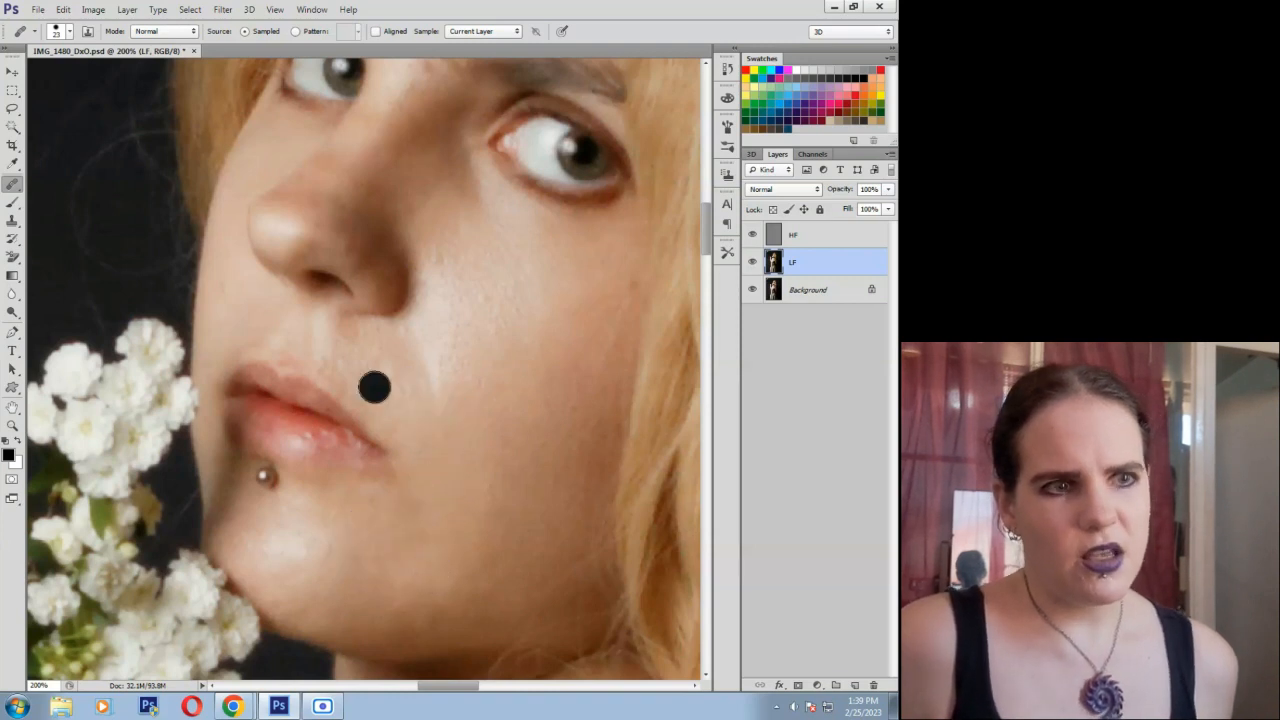
{"action": "mouse_move", "coordinate": [374, 387]}
{"action": "left_mouse_down"}
{"action": "mouse_move", "coordinate": [374, 376]}
{"action": "mouse_move", "coordinate": [370, 395]}
{"action": "mouse_move", "coordinate": [404, 391]}
{"action": "mouse_move", "coordinate": [408, 434]}
{"action": "left_mouse_up"}
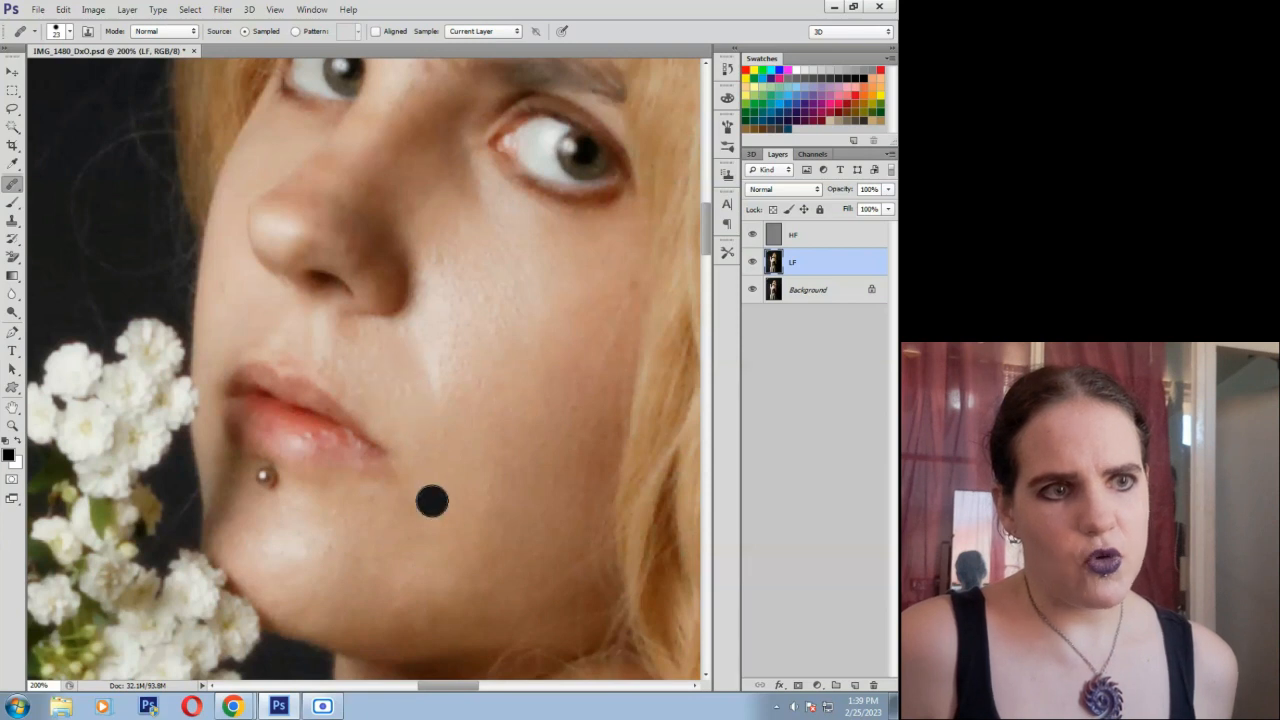
{"action": "left_click_drag", "start_coordinate": [334, 364], "coordinate": [344, 388]}
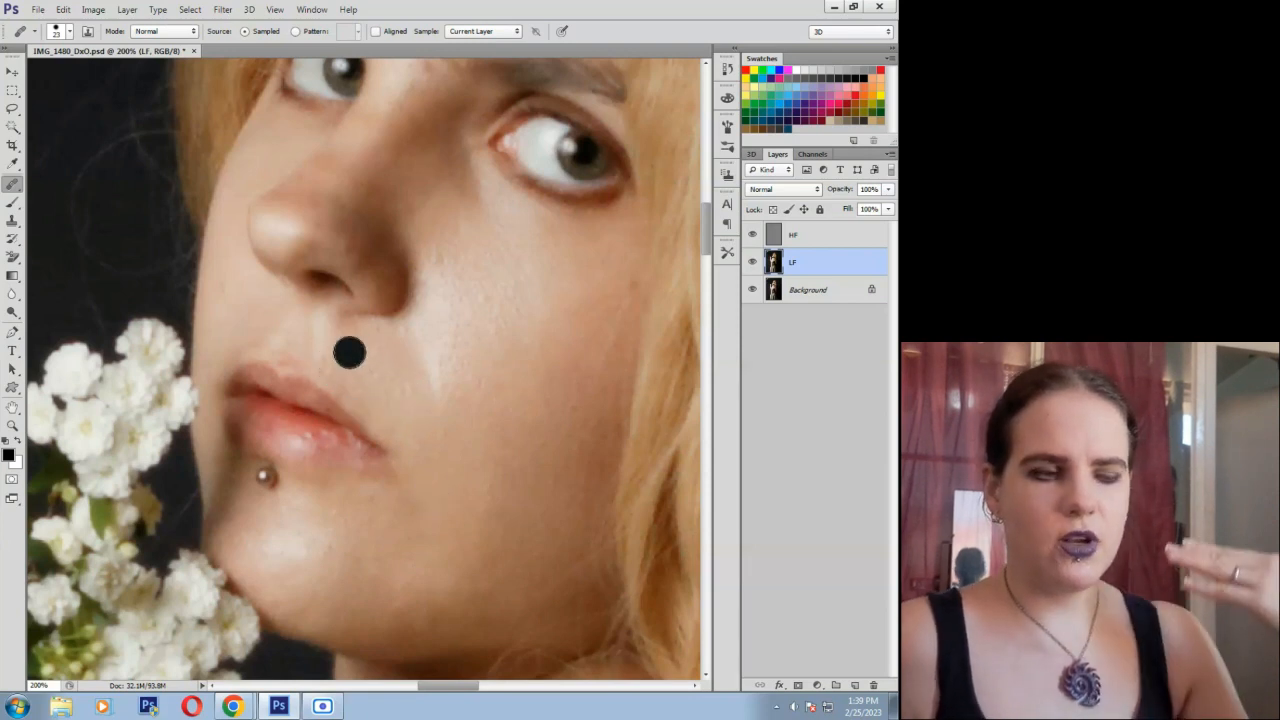
{"action": "left_click_drag", "start_coordinate": [349, 352], "coordinate": [348, 350]}
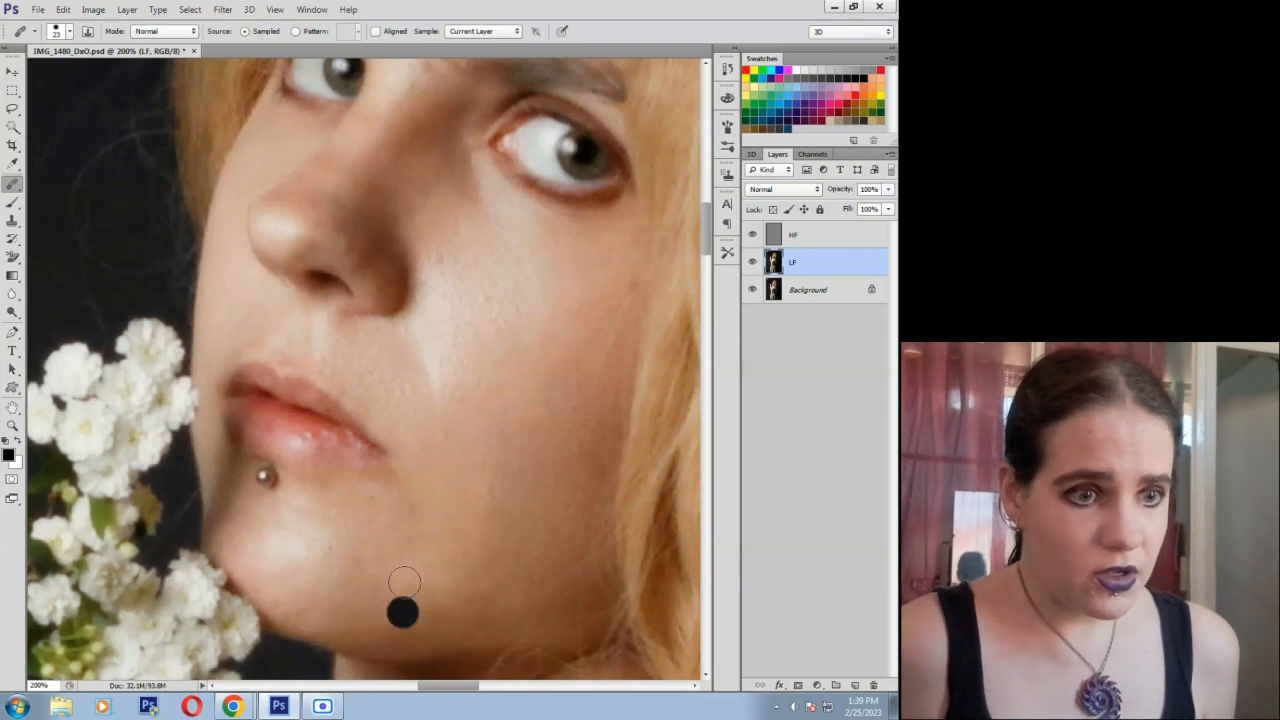
Heal the uneven skin patches across the forehead and on the bridge of the nose on the LF layer.
{"action": "scroll", "coordinate": [555, 470], "scroll_direction": "up", "scroll_amount": 3}
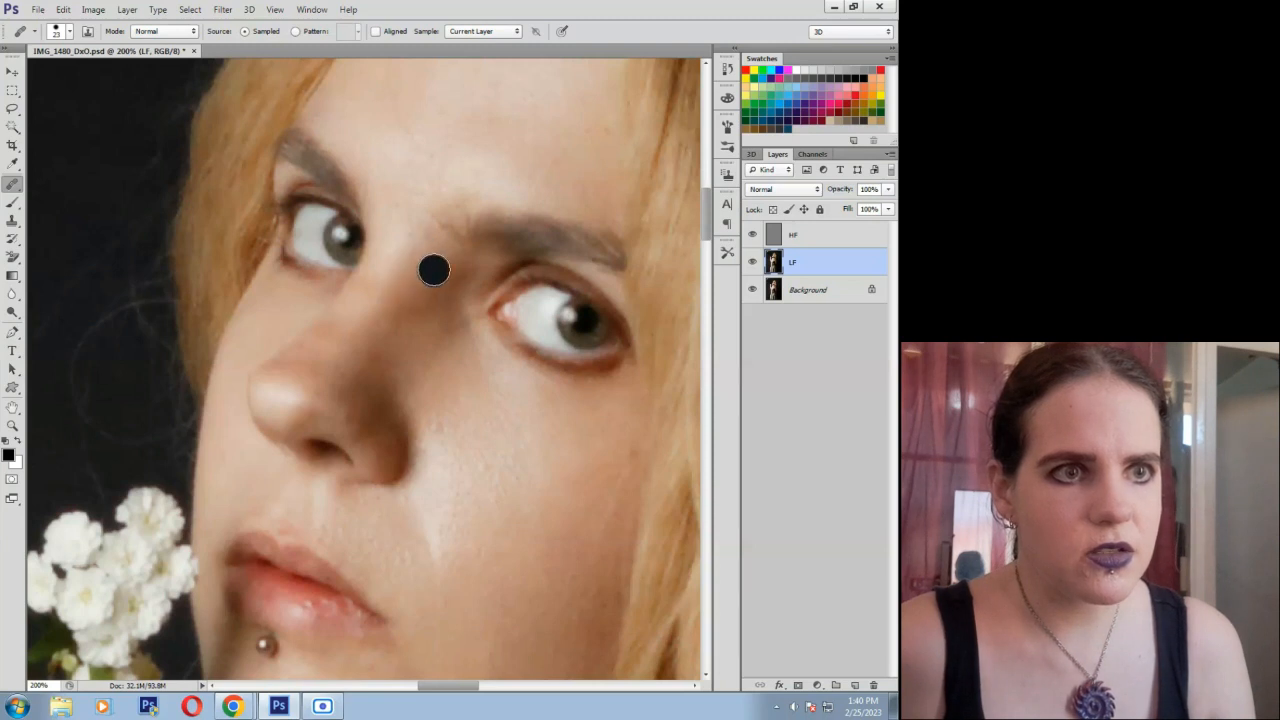
{"action": "scroll", "coordinate": [449, 351], "scroll_direction": "up", "scroll_amount": 2}
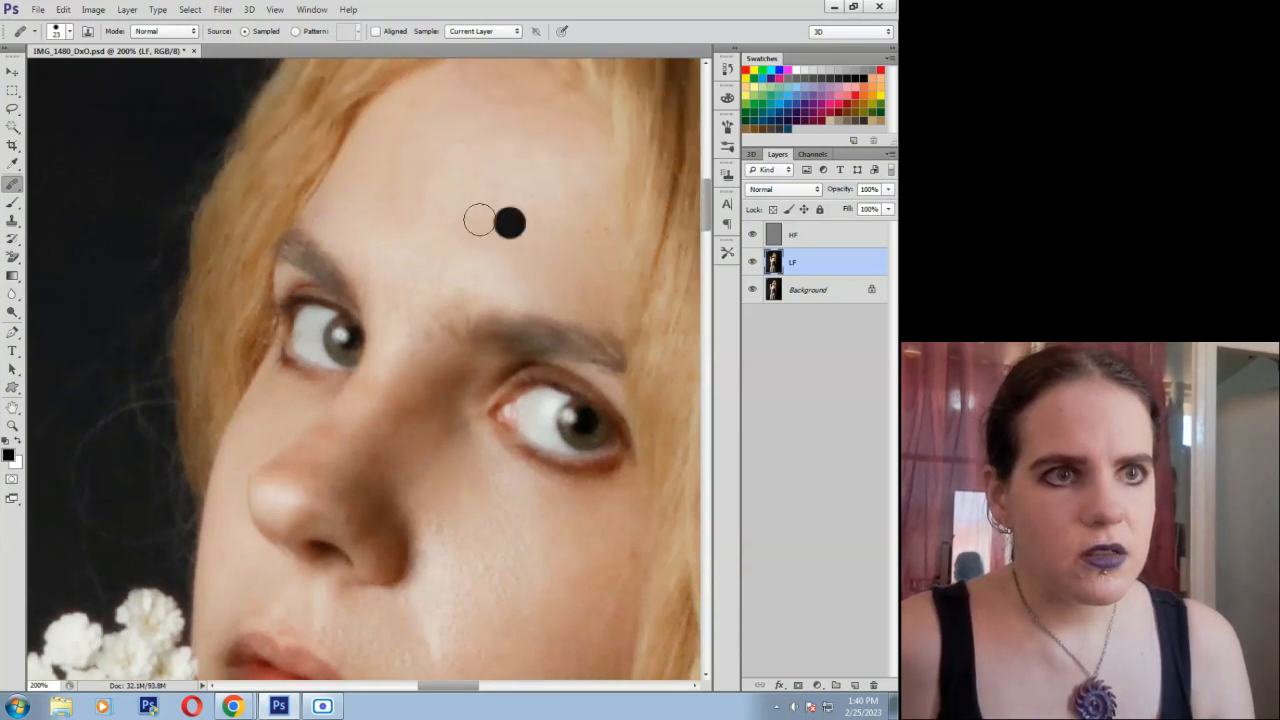
{"action": "left_click_drag", "start_coordinate": [479, 219], "coordinate": [535, 234]}
{"action": "mouse_move", "coordinate": [482, 144]}
{"action": "left_mouse_down"}
{"action": "mouse_move", "coordinate": [451, 141]}
{"action": "mouse_move", "coordinate": [507, 135]}
{"action": "left_mouse_up"}
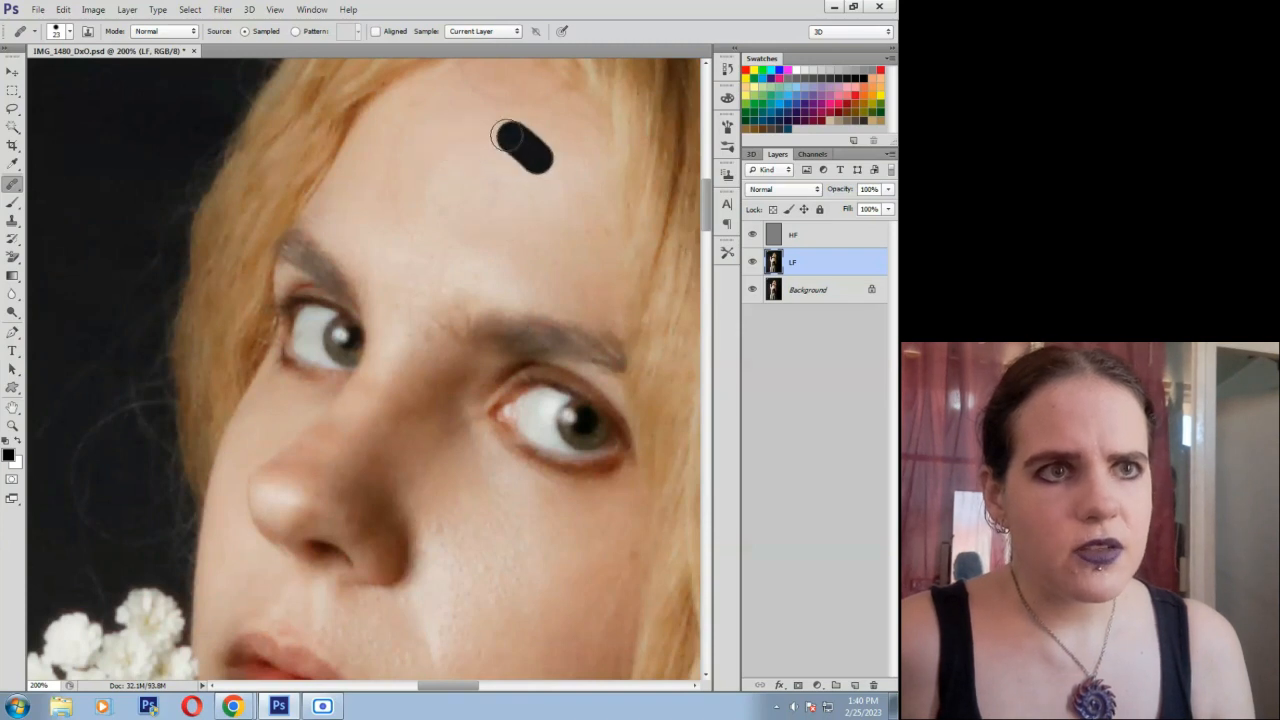
{"action": "left_click", "coordinate": [480, 185]}
{"action": "left_click", "coordinate": [583, 233]}
{"action": "left_click", "coordinate": [448, 124]}
{"action": "left_click_drag", "start_coordinate": [422, 114], "coordinate": [414, 114]}
{"action": "left_click", "coordinate": [442, 380]}
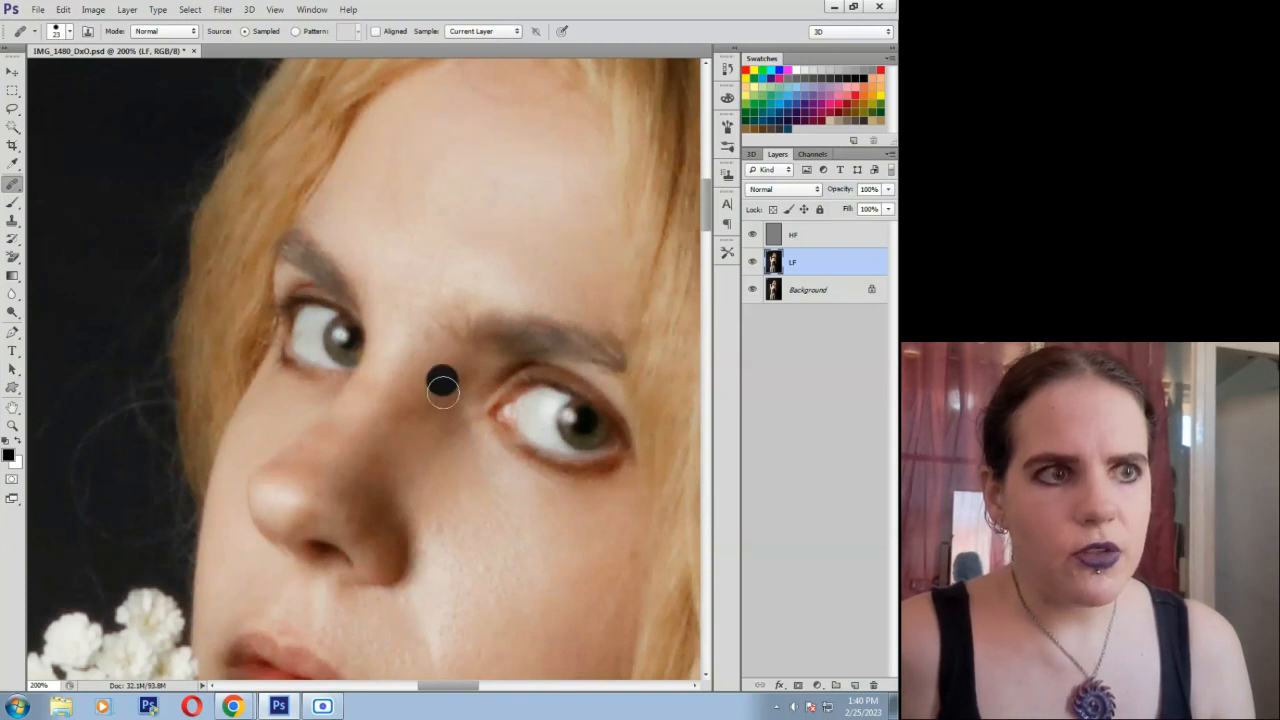
Heal the skin beside the nose, along the jawline and on the lower part of the chin.
{"action": "scroll", "coordinate": [443, 390], "scroll_direction": "down", "scroll_amount": 5}
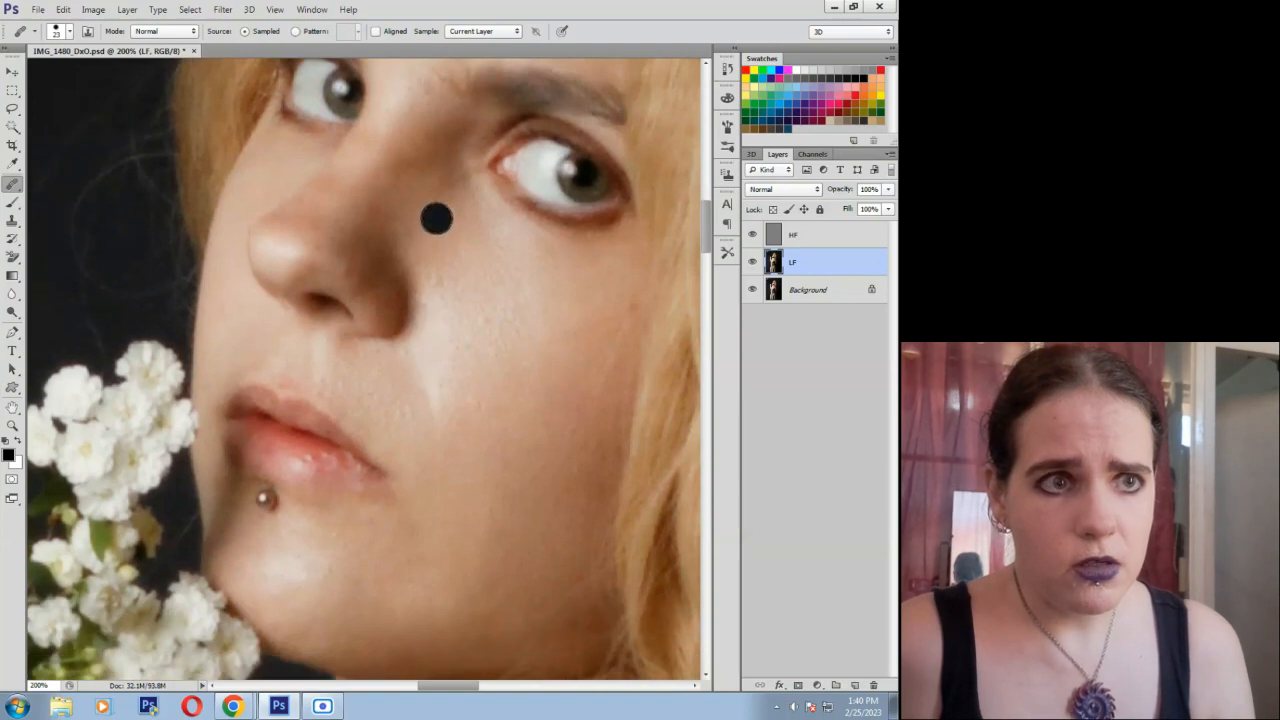
{"action": "scroll", "coordinate": [466, 394], "scroll_direction": "down", "scroll_amount": 6}
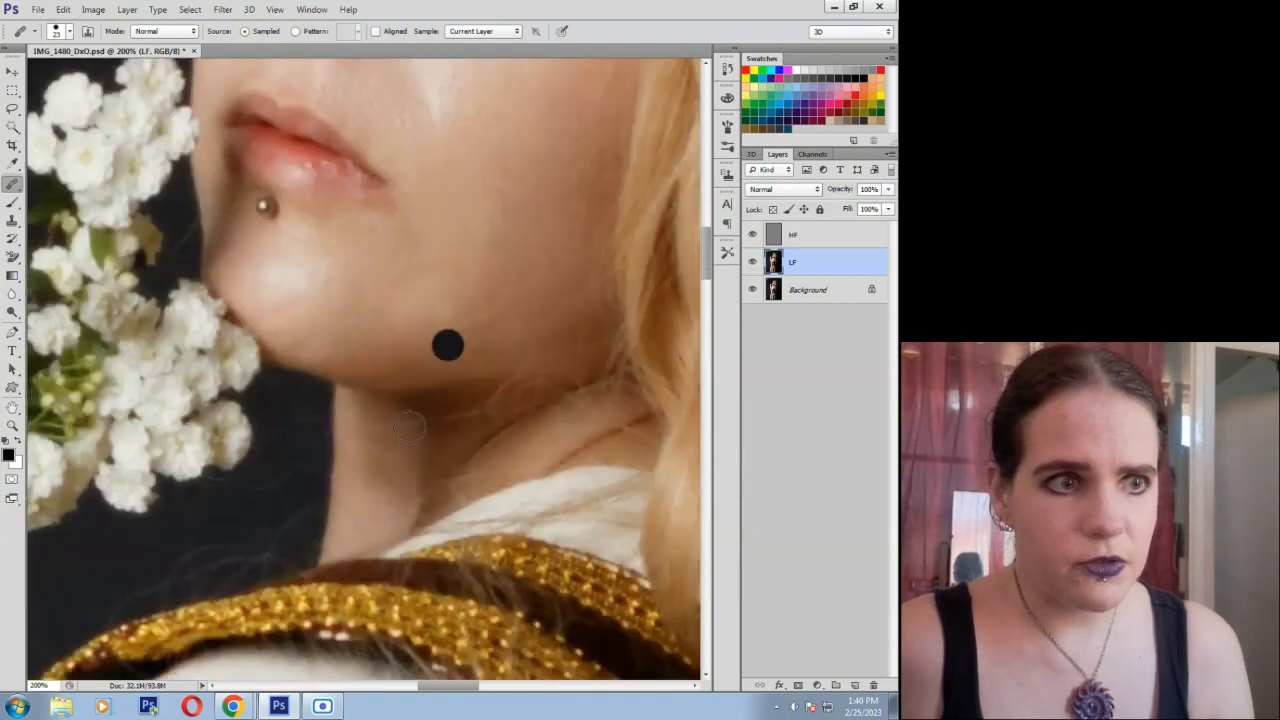
{"action": "scroll", "coordinate": [410, 427], "scroll_direction": "down", "scroll_amount": 1}
{"action": "left_click", "coordinate": [394, 414]}
{"action": "left_click", "coordinate": [357, 342]}
{"action": "left_click", "coordinate": [306, 309]}
{"action": "left_click", "coordinate": [282, 299]}
{"action": "left_click", "coordinate": [268, 293]}
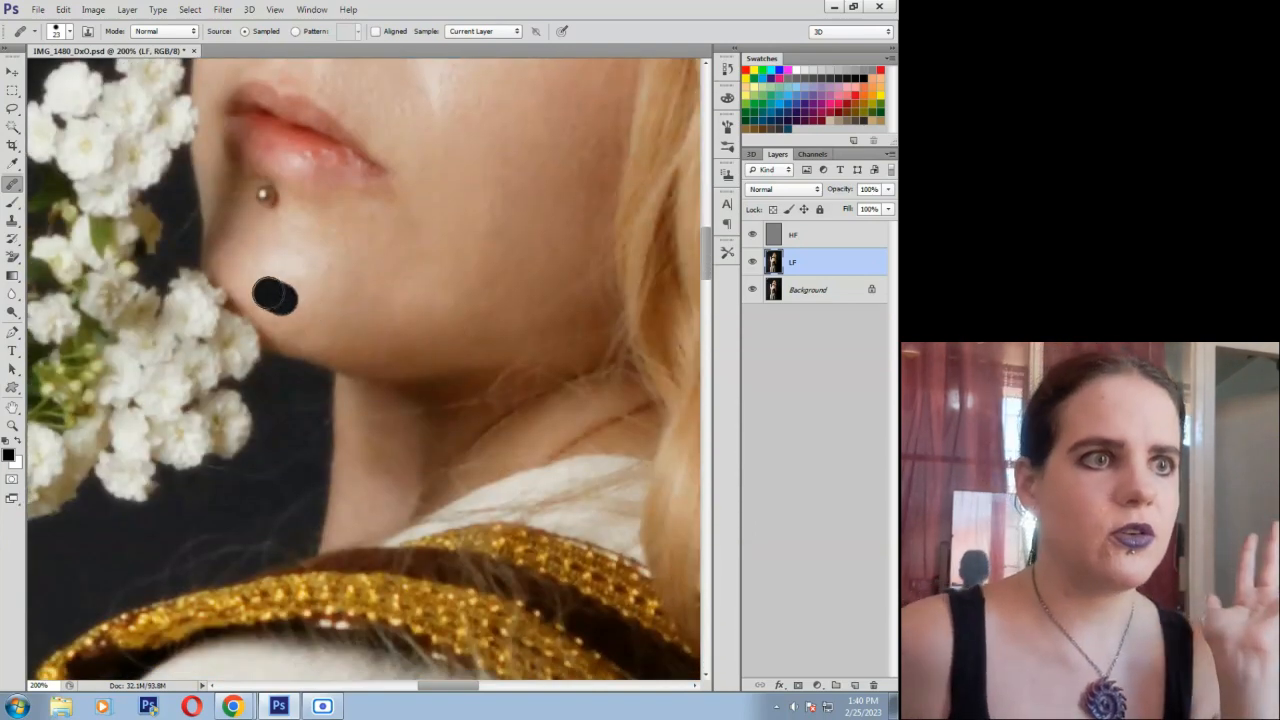
Smooth the chin highlight, the area below the lower lip and the lower cheek with short healing strokes.
{"action": "left_click", "coordinate": [263, 271]}
{"action": "left_click", "coordinate": [306, 246]}
{"action": "left_click", "coordinate": [289, 231]}
{"action": "left_click", "coordinate": [338, 229]}
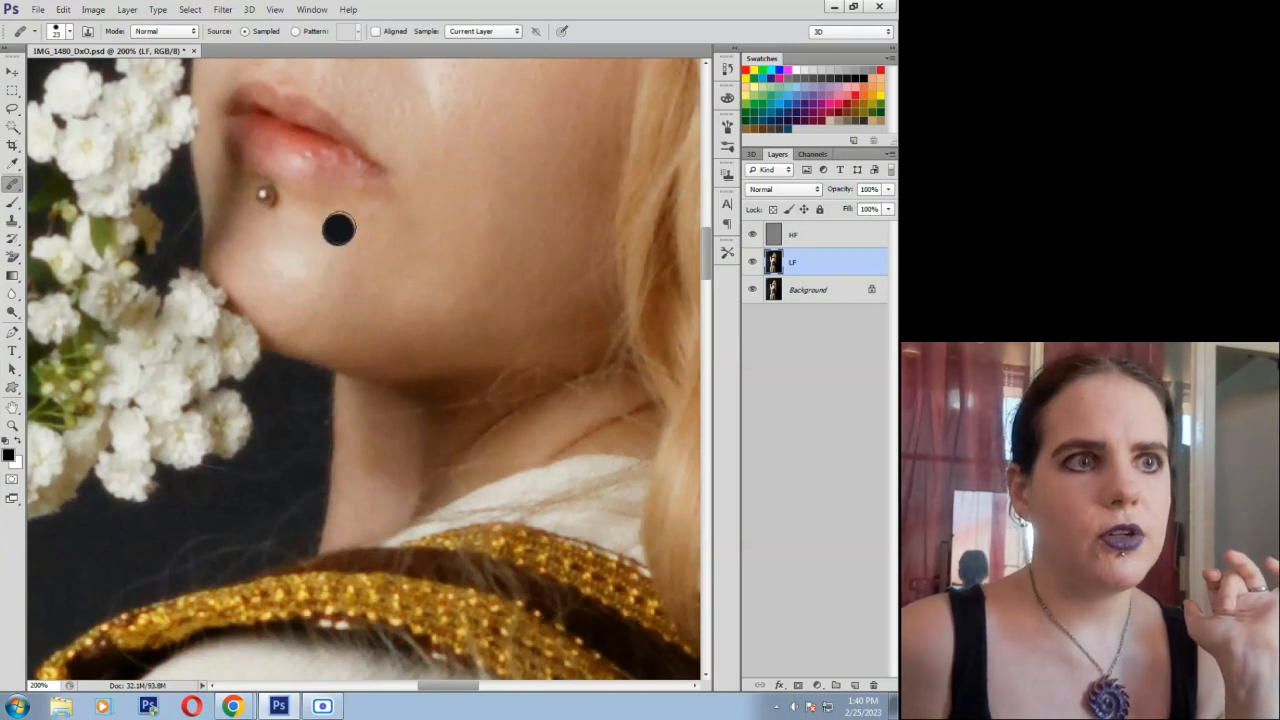
{"action": "left_click_drag", "start_coordinate": [346, 211], "coordinate": [386, 211]}
{"action": "left_click", "coordinate": [423, 249]}
{"action": "left_click", "coordinate": [448, 305]}
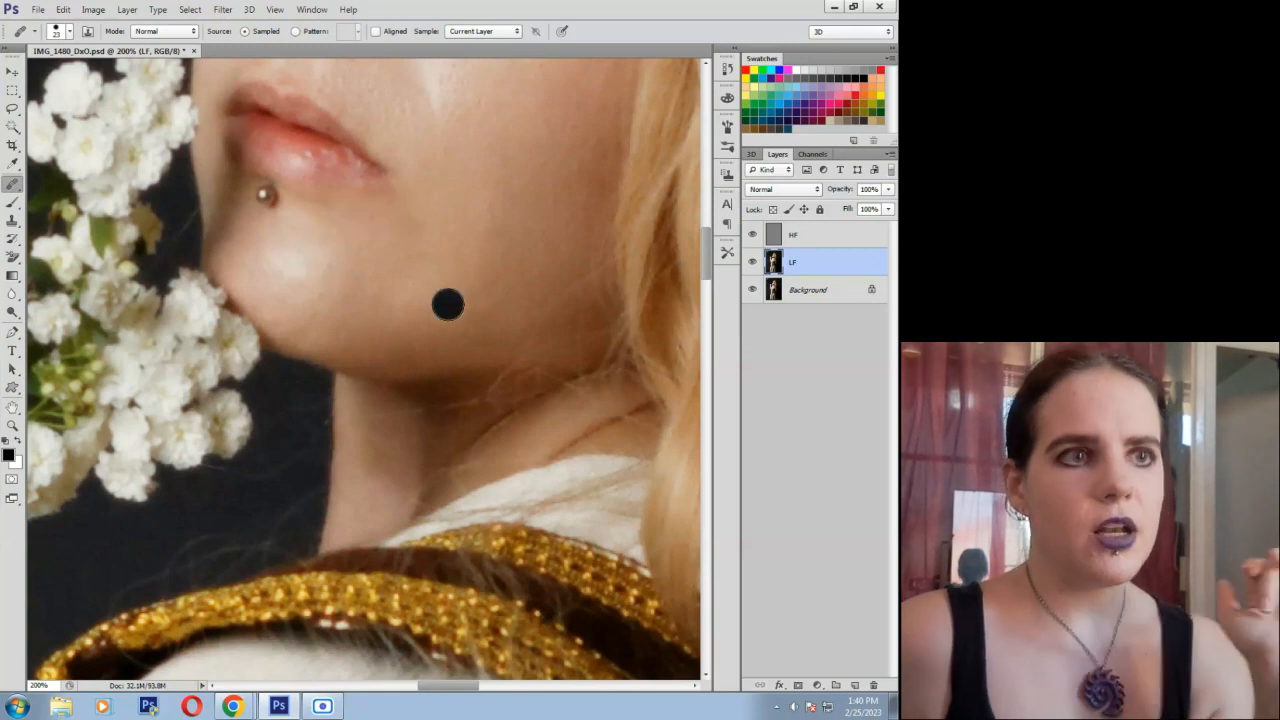
{"action": "left_click_drag", "start_coordinate": [412, 222], "coordinate": [362, 205]}
{"action": "left_click_drag", "start_coordinate": [357, 293], "coordinate": [394, 288]}
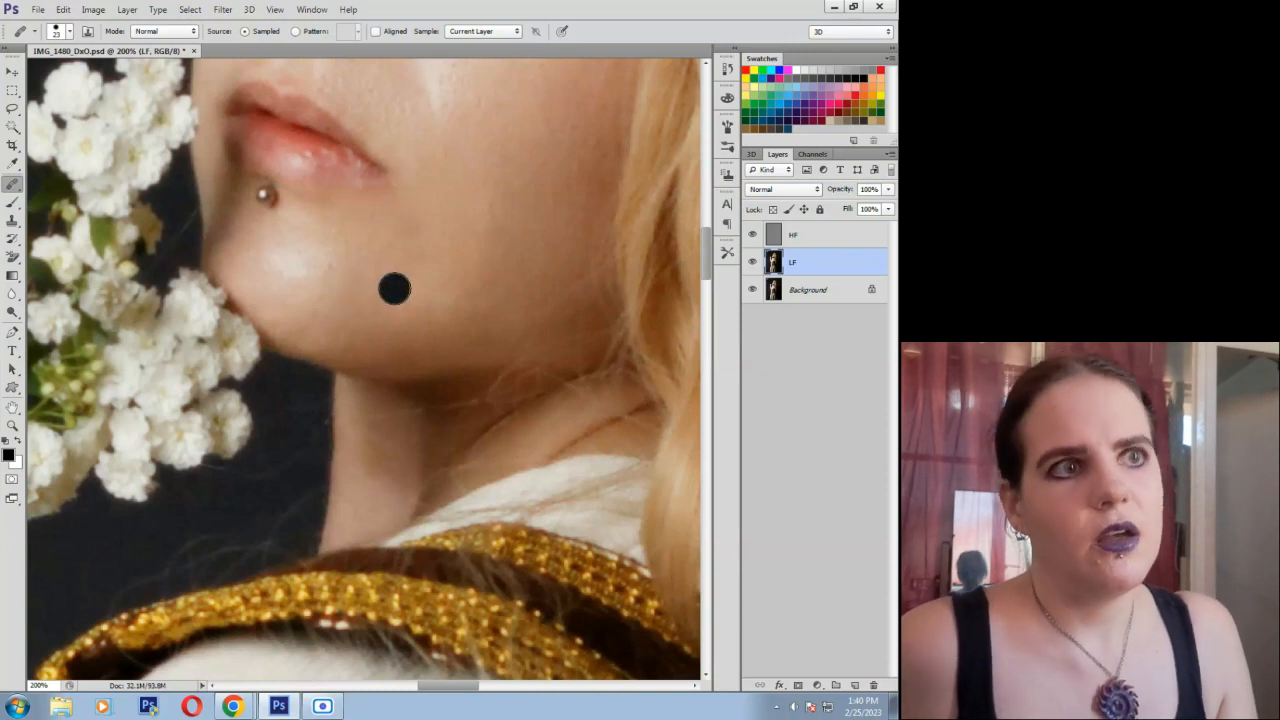
Reduce the Healing Brush size to 9 px and heal small spots along the edges of the lips.
{"action": "scroll", "coordinate": [394, 290], "scroll_direction": "up", "scroll_amount": 3}
{"action": "left_click", "coordinate": [296, 142]}
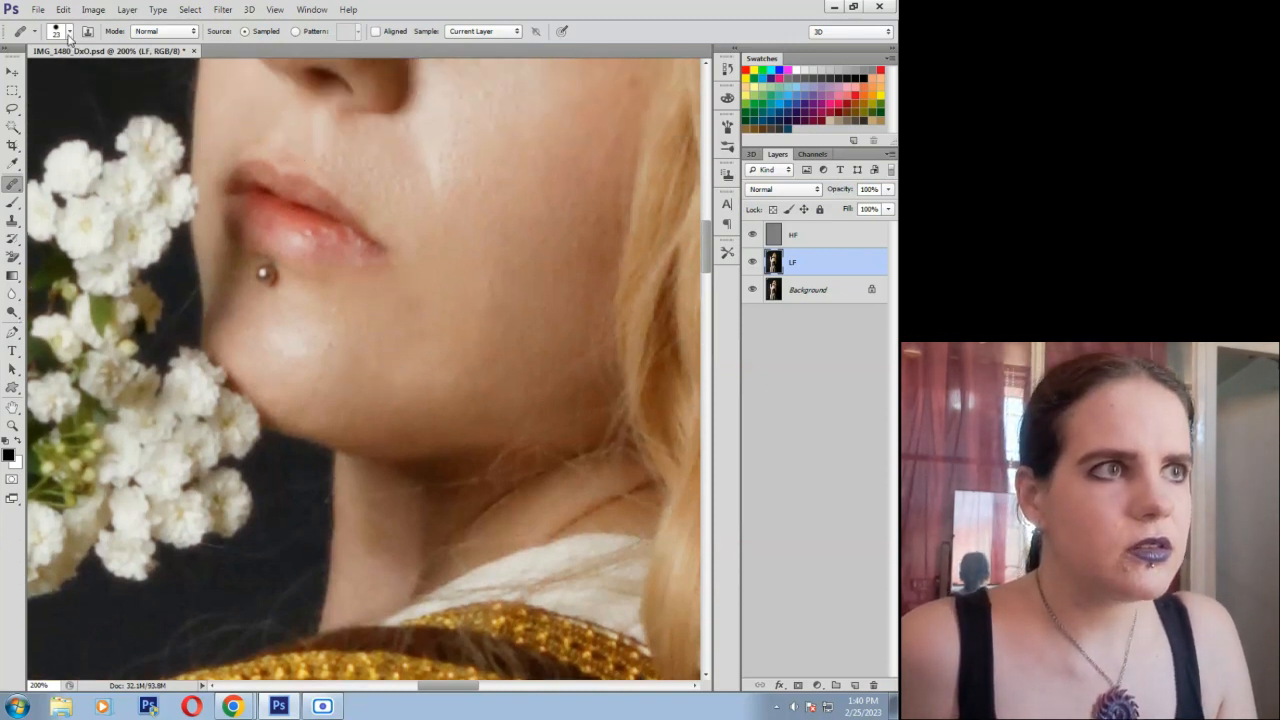
{"action": "left_click", "coordinate": [69, 36]}
{"action": "left_click", "coordinate": [290, 160]}
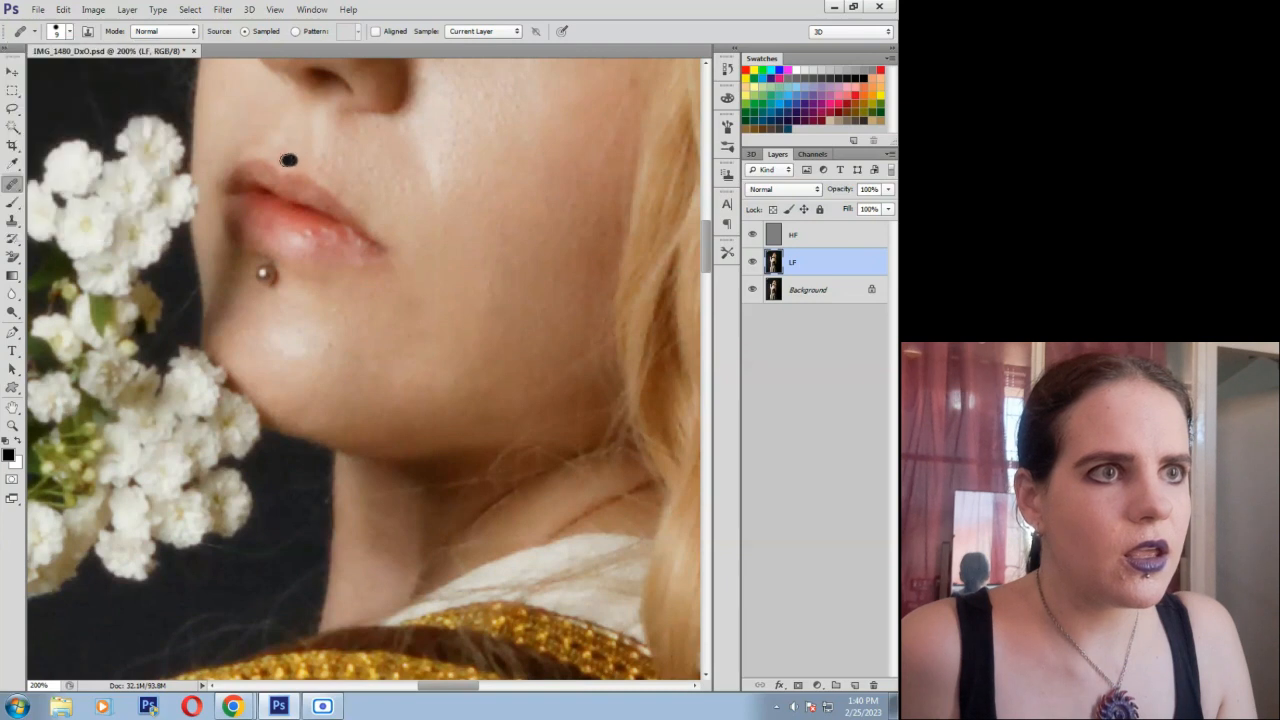
{"action": "left_click", "coordinate": [408, 246]}
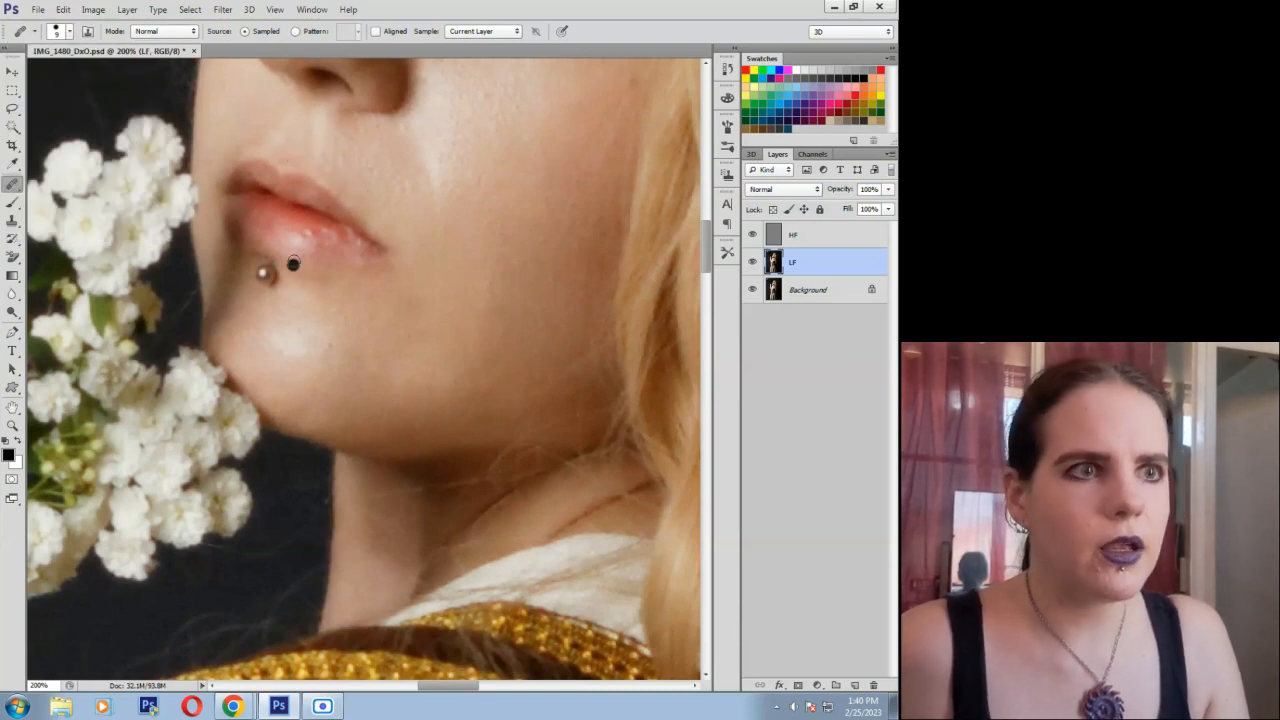
Heal the uneven highlight on the lower lip.
{"action": "left_click", "coordinate": [336, 236]}
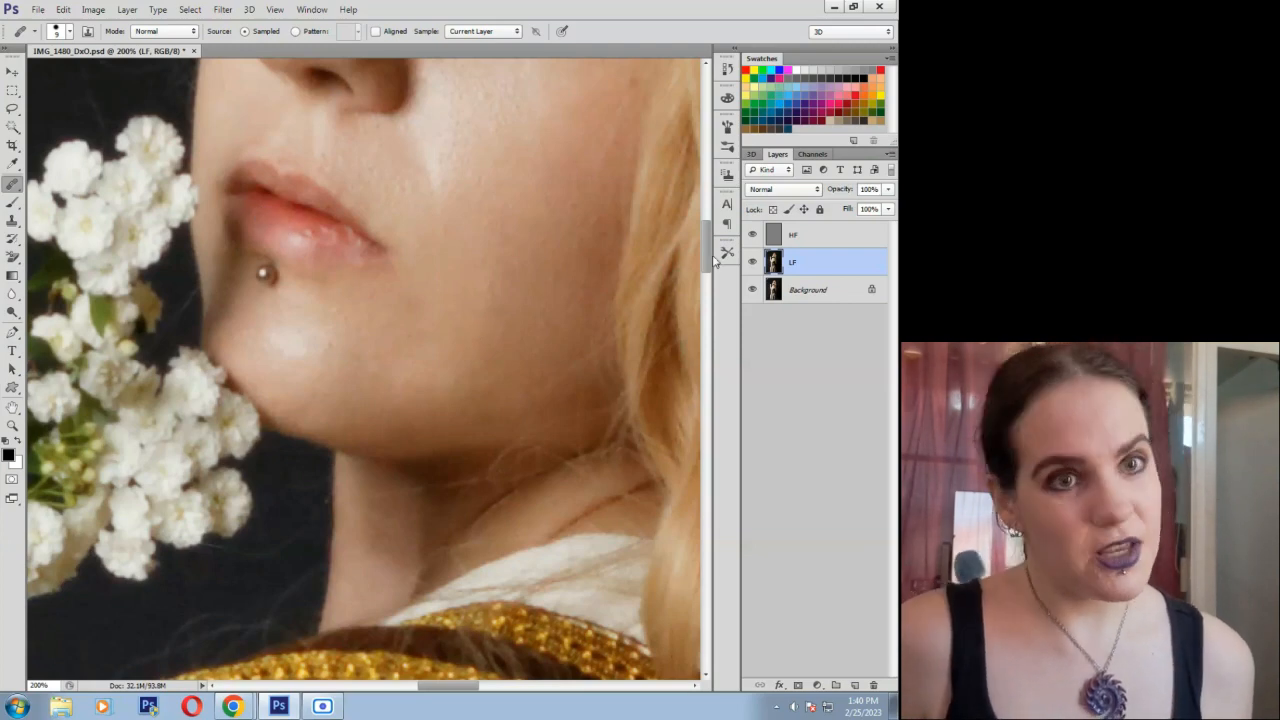
Set the Healing Brush size to 31 px and heal the uneven tones and folds on the white sleeve.
{"action": "left_click_drag", "start_coordinate": [712, 256], "coordinate": [703, 335]}
{"action": "left_click", "coordinate": [9, 426]}
{"action": "left_click", "coordinate": [70, 31]}
{"action": "left_click", "coordinate": [324, 366]}
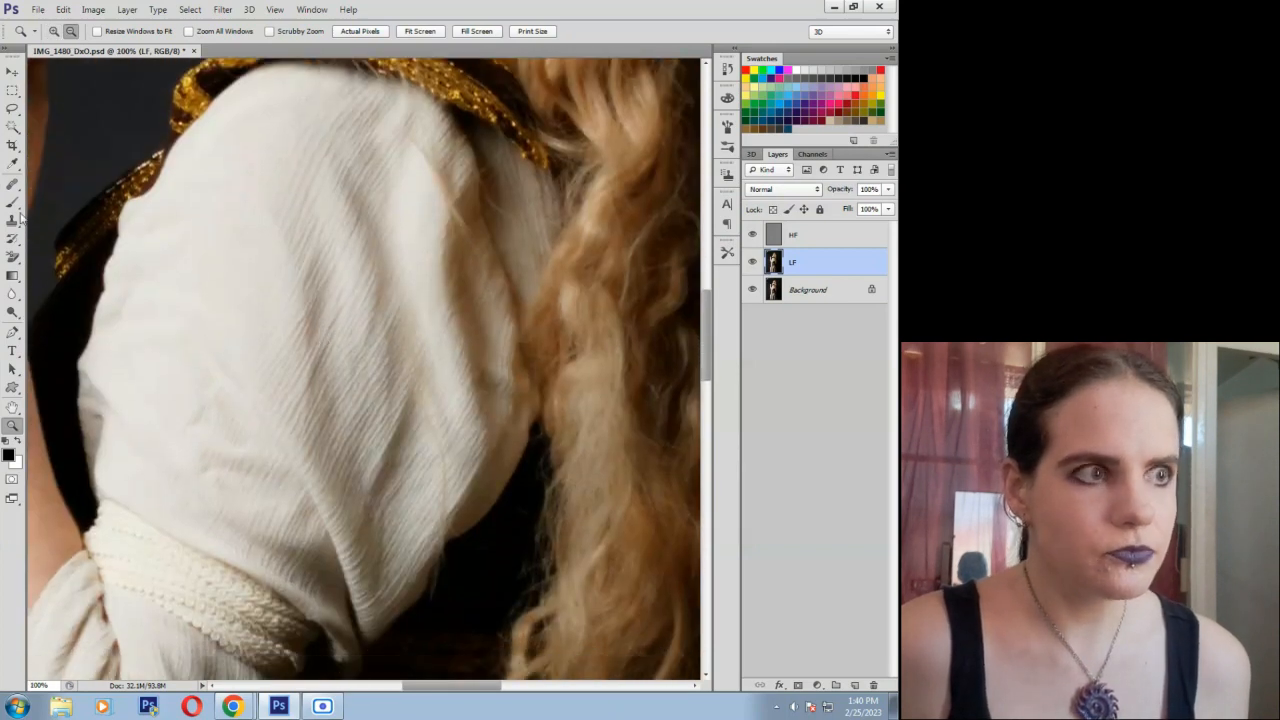
{"action": "left_click", "coordinate": [12, 184]}
{"action": "left_click", "coordinate": [68, 31]}
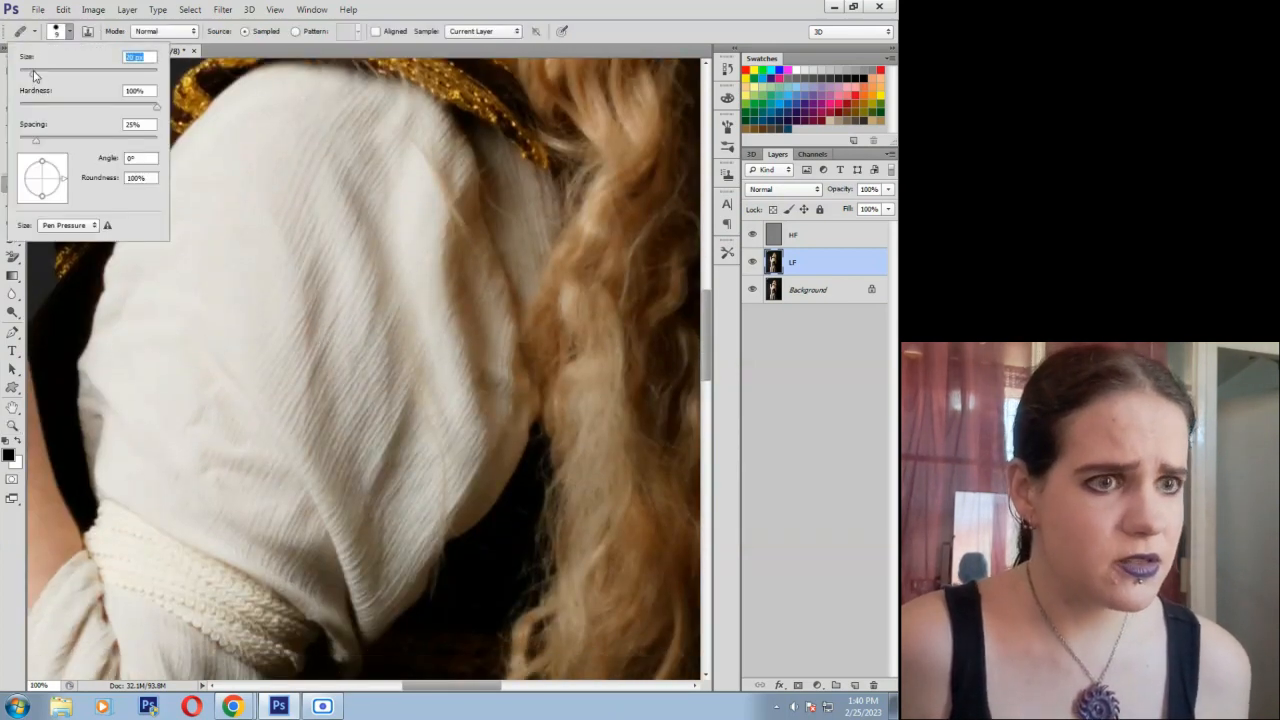
{"action": "left_click", "coordinate": [213, 396]}
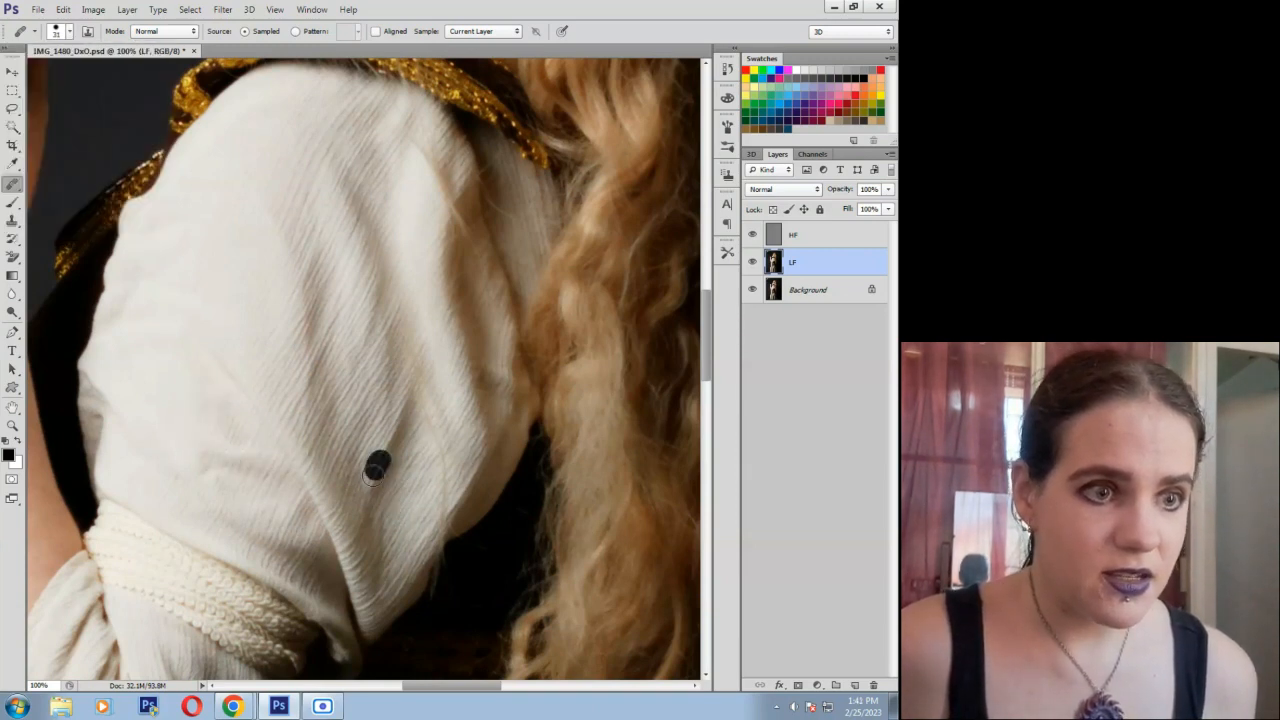
{"action": "mouse_move", "coordinate": [381, 458]}
{"action": "left_mouse_down"}
{"action": "mouse_move", "coordinate": [400, 422]}
{"action": "mouse_move", "coordinate": [372, 488]}
{"action": "left_mouse_up"}
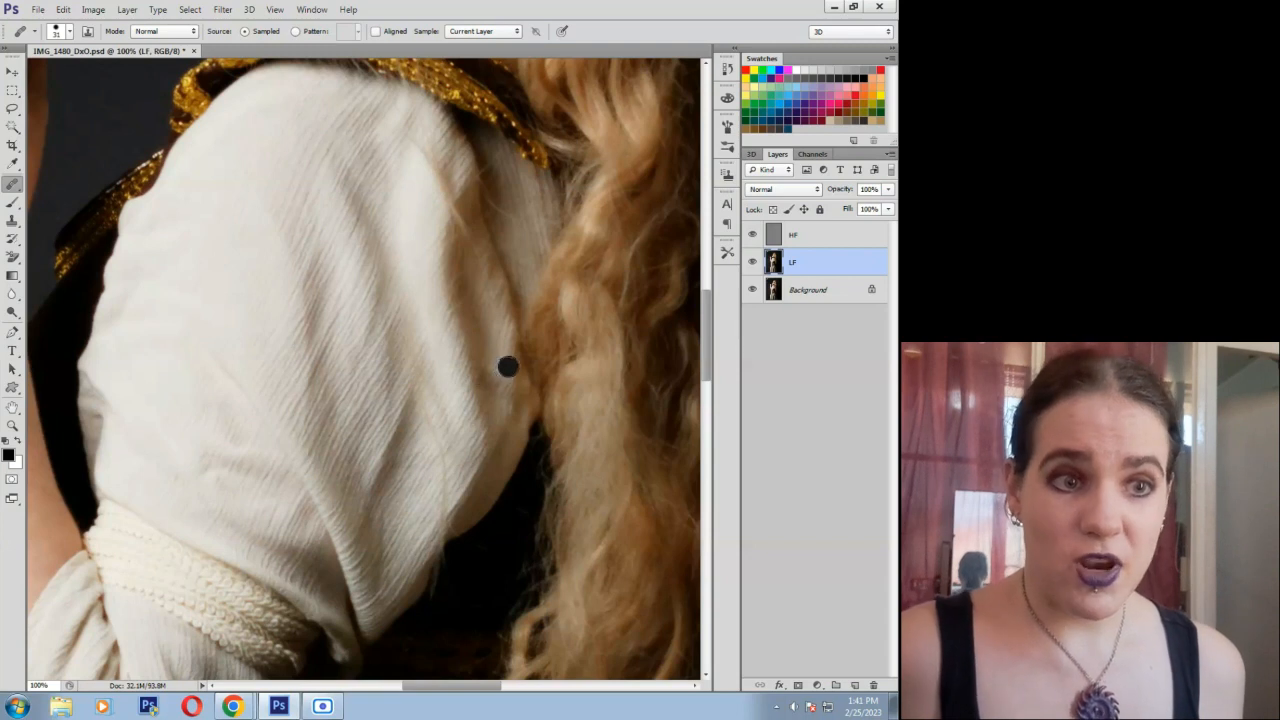
{"action": "left_click_drag", "start_coordinate": [491, 377], "coordinate": [500, 402]}
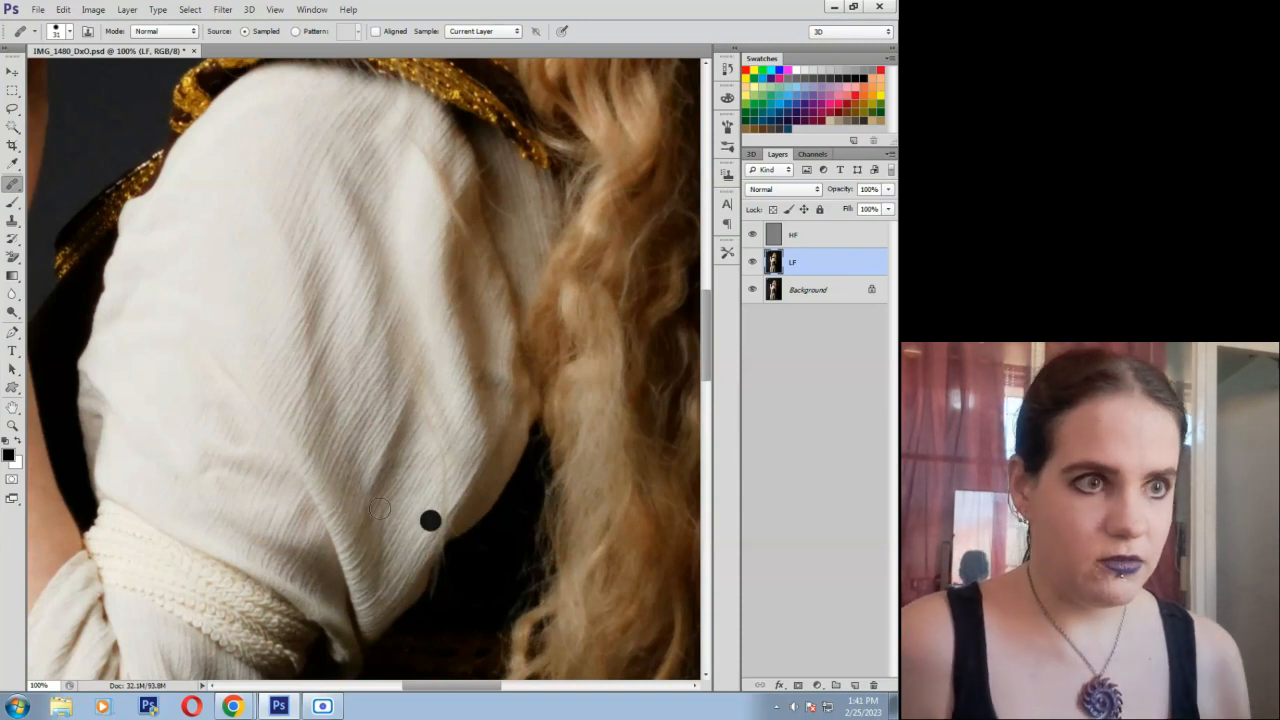
Heal the uneven shading on the dress just below the braided belt and along the pale outer fold of the skirt.
{"action": "left_click_drag", "start_coordinate": [476, 690], "coordinate": [446, 692]}
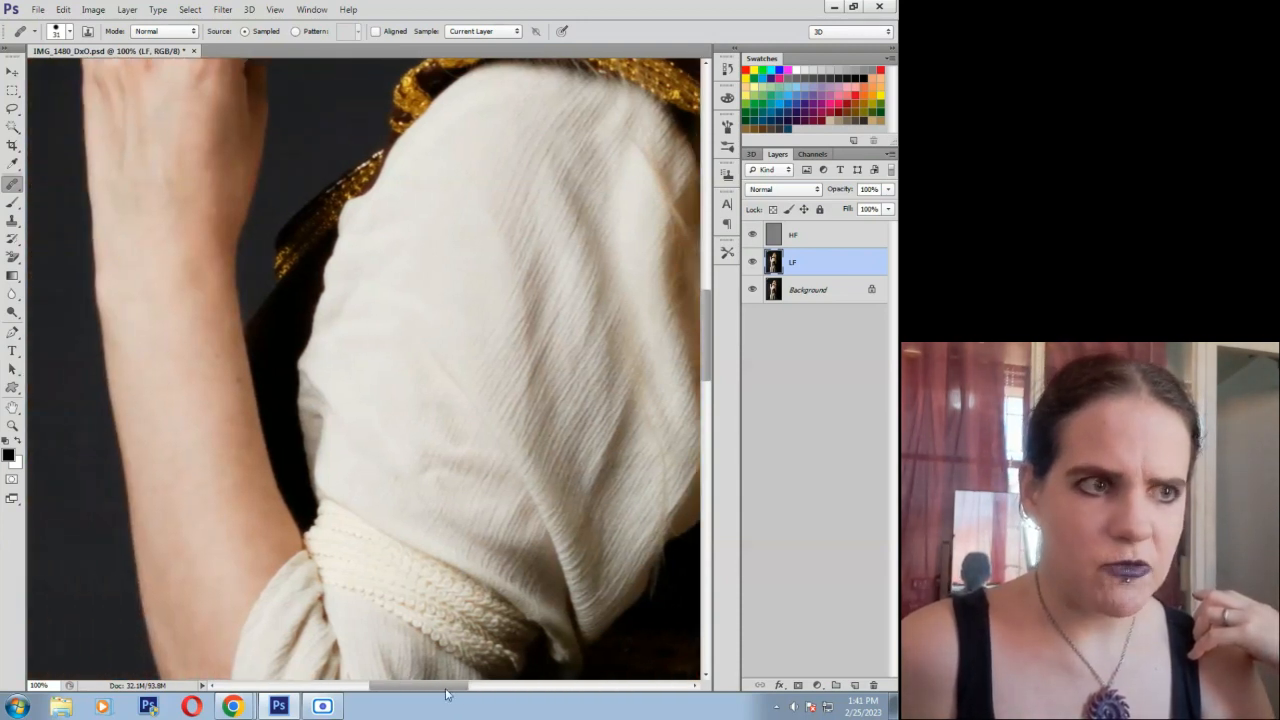
{"action": "left_click_drag", "start_coordinate": [705, 309], "coordinate": [705, 380]}
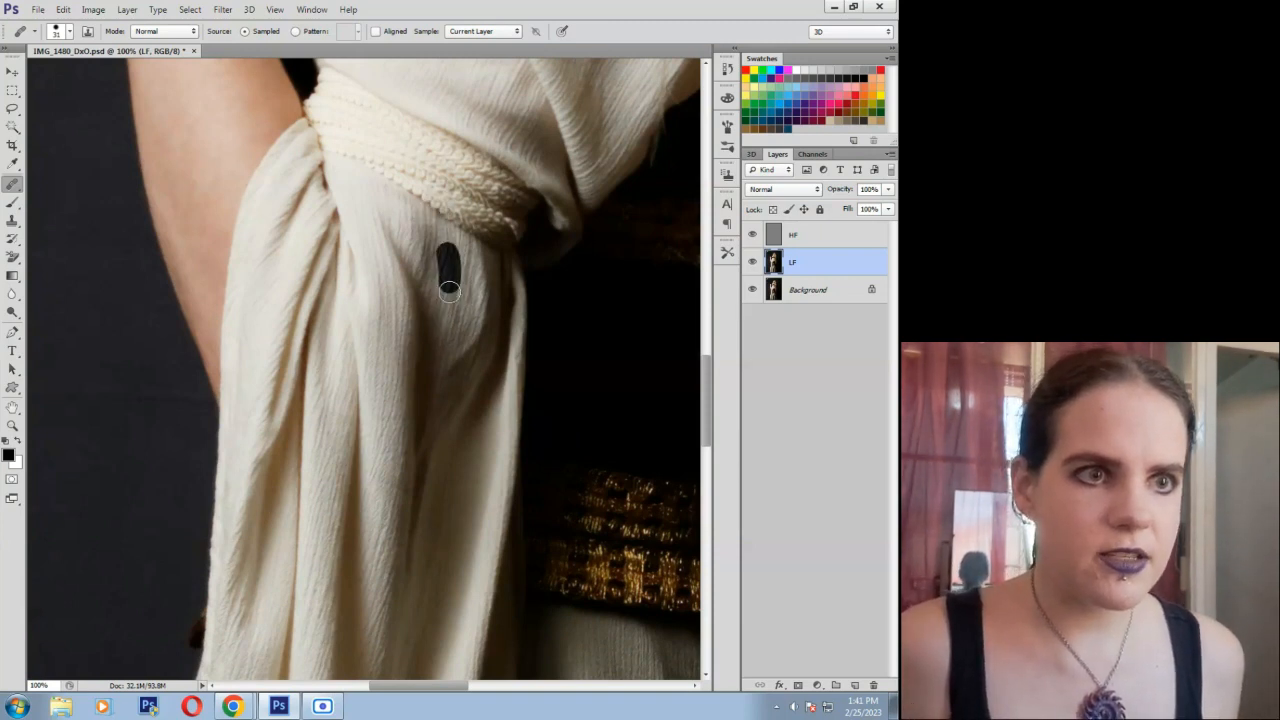
{"action": "mouse_move", "coordinate": [449, 291]}
{"action": "left_mouse_down"}
{"action": "mouse_move", "coordinate": [464, 332]}
{"action": "mouse_move", "coordinate": [464, 292]}
{"action": "left_mouse_up"}
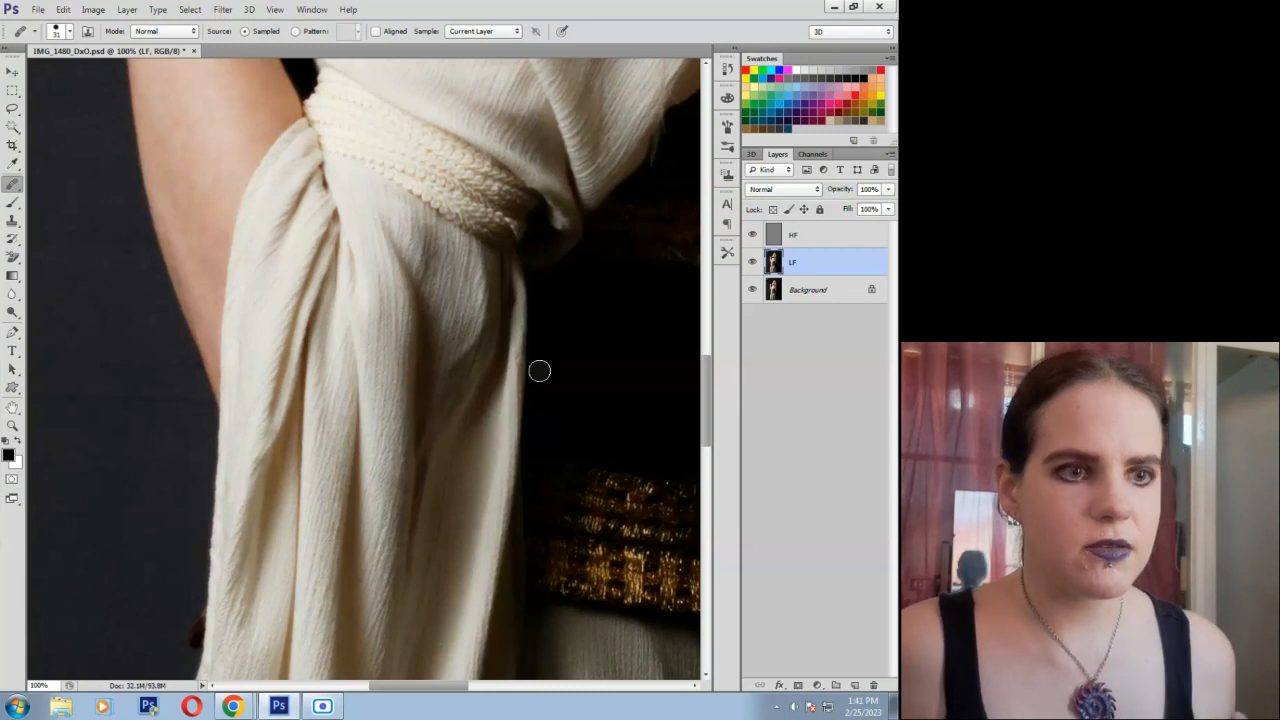
{"action": "scroll", "coordinate": [243, 477], "scroll_direction": "down", "scroll_amount": 5}
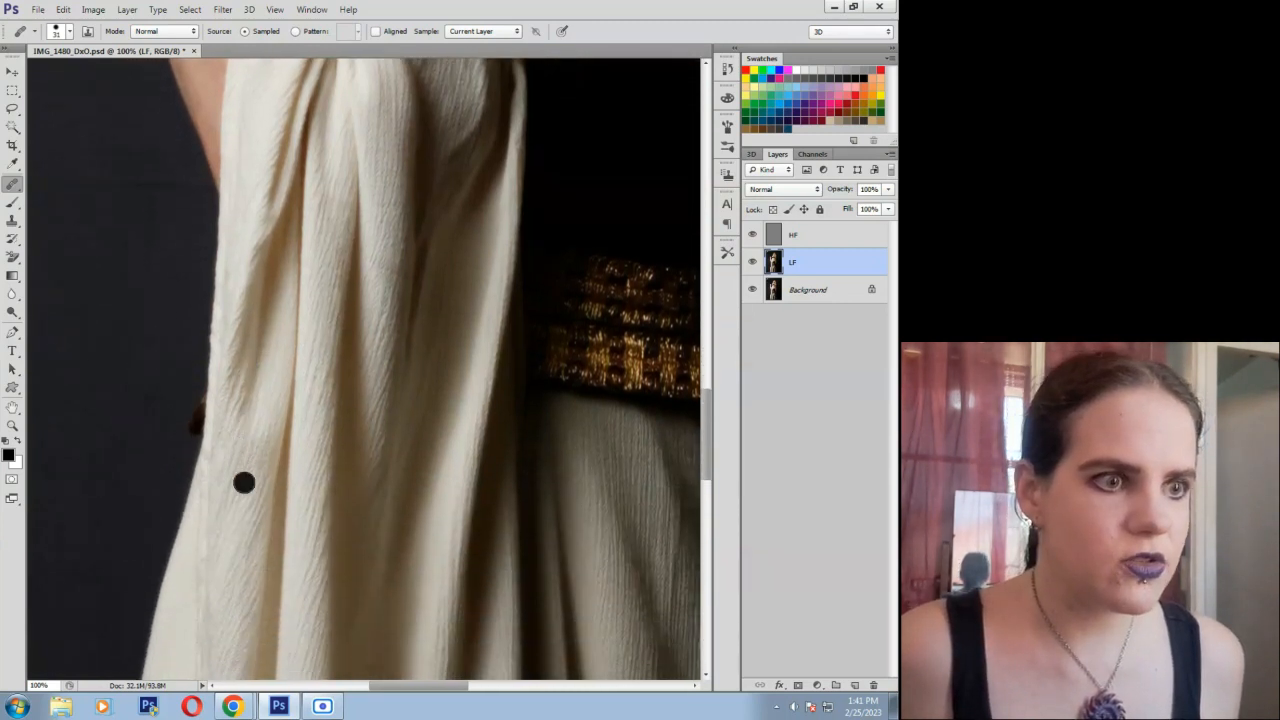
{"action": "scroll", "coordinate": [243, 483], "scroll_direction": "down", "scroll_amount": 5}
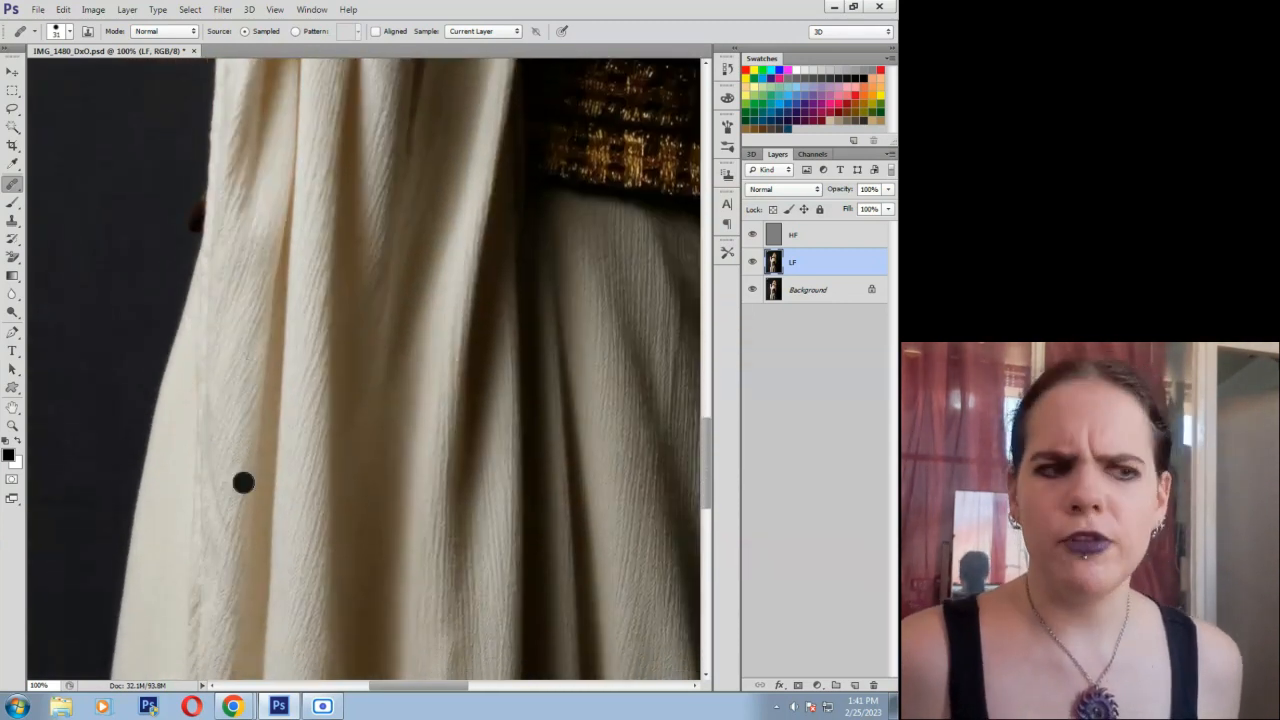
{"action": "scroll", "coordinate": [243, 483], "scroll_direction": "down", "scroll_amount": 1}
{"action": "left_click_drag", "start_coordinate": [213, 450], "coordinate": [218, 490]}
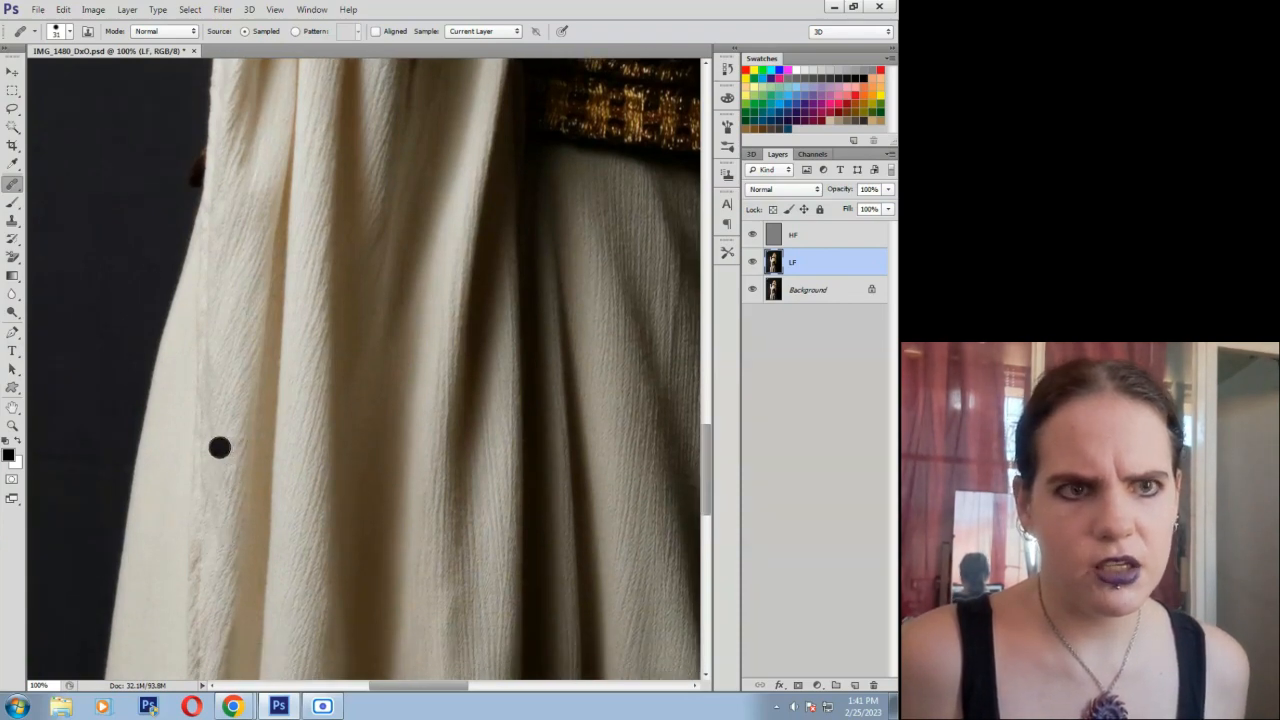
Smooth the small creases on the wide central pleat of the skirt, down to the hem.
{"action": "scroll", "coordinate": [219, 448], "scroll_direction": "down", "scroll_amount": 2}
{"action": "scroll", "coordinate": [217, 447], "scroll_direction": "down", "scroll_amount": 2}
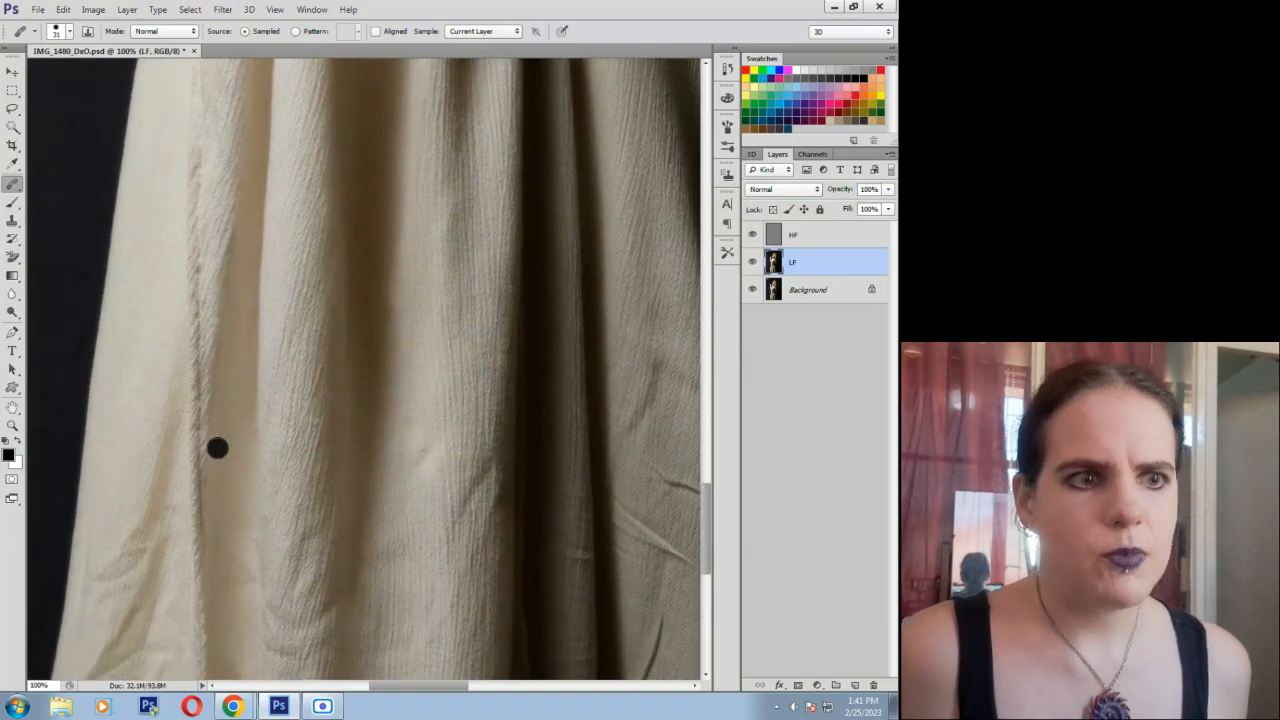
{"action": "mouse_move", "coordinate": [423, 466]}
{"action": "left_mouse_down"}
{"action": "mouse_move", "coordinate": [430, 440]}
{"action": "mouse_move", "coordinate": [410, 476]}
{"action": "left_mouse_up"}
{"action": "mouse_move", "coordinate": [453, 522]}
{"action": "left_mouse_down"}
{"action": "mouse_move", "coordinate": [494, 445]}
{"action": "mouse_move", "coordinate": [478, 488]}
{"action": "mouse_move", "coordinate": [462, 467]}
{"action": "mouse_move", "coordinate": [487, 520]}
{"action": "mouse_move", "coordinate": [488, 466]}
{"action": "left_mouse_up"}
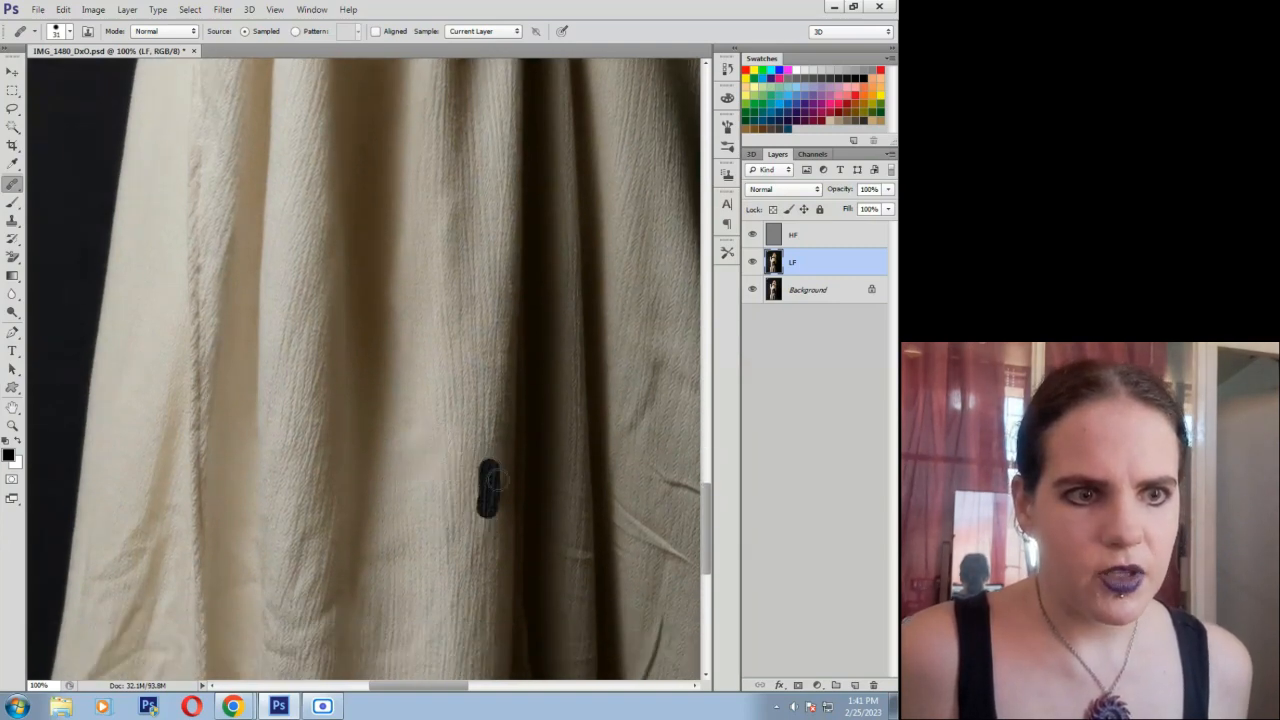
{"action": "scroll", "coordinate": [317, 546], "scroll_direction": "down", "scroll_amount": 2}
{"action": "left_click_drag", "start_coordinate": [405, 446], "coordinate": [372, 452]}
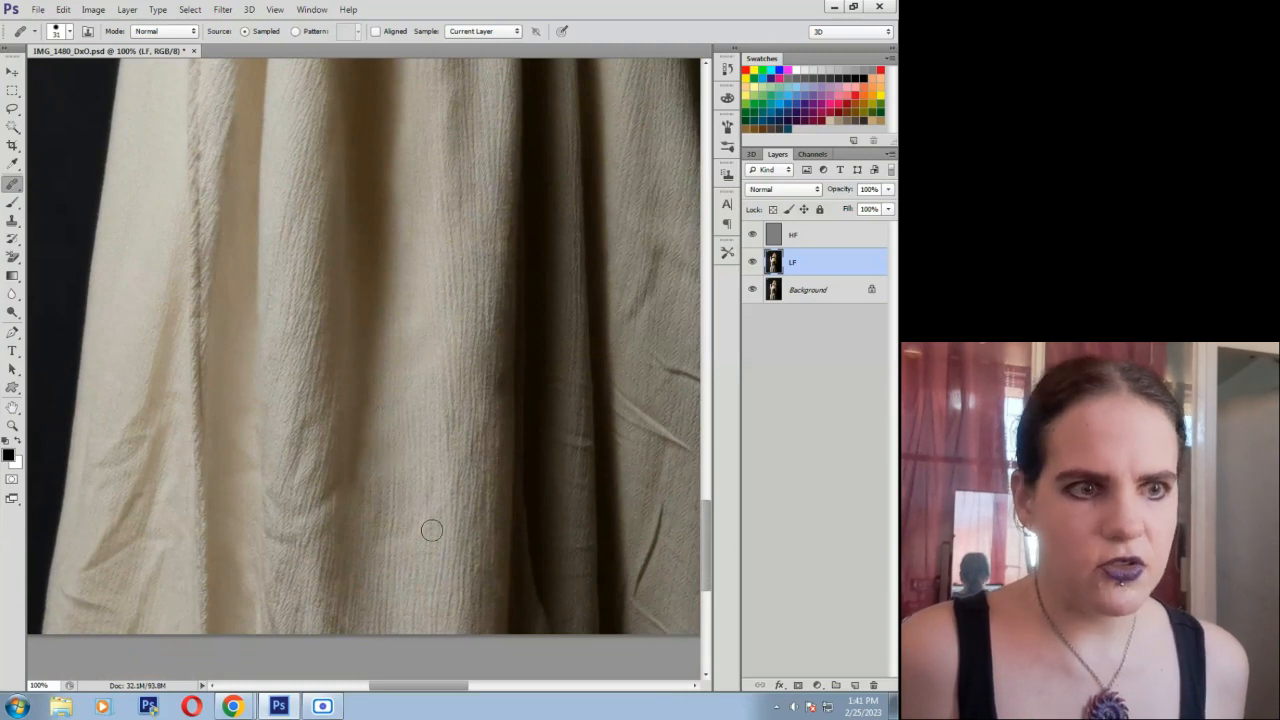
{"action": "left_click_drag", "start_coordinate": [425, 522], "coordinate": [378, 546]}
{"action": "left_click", "coordinate": [424, 581]}
Heal the wrinkles and dark creases in the pale outer panel of the skirt near the hem.
{"action": "left_click", "coordinate": [253, 560]}
{"action": "left_click", "coordinate": [157, 525]}
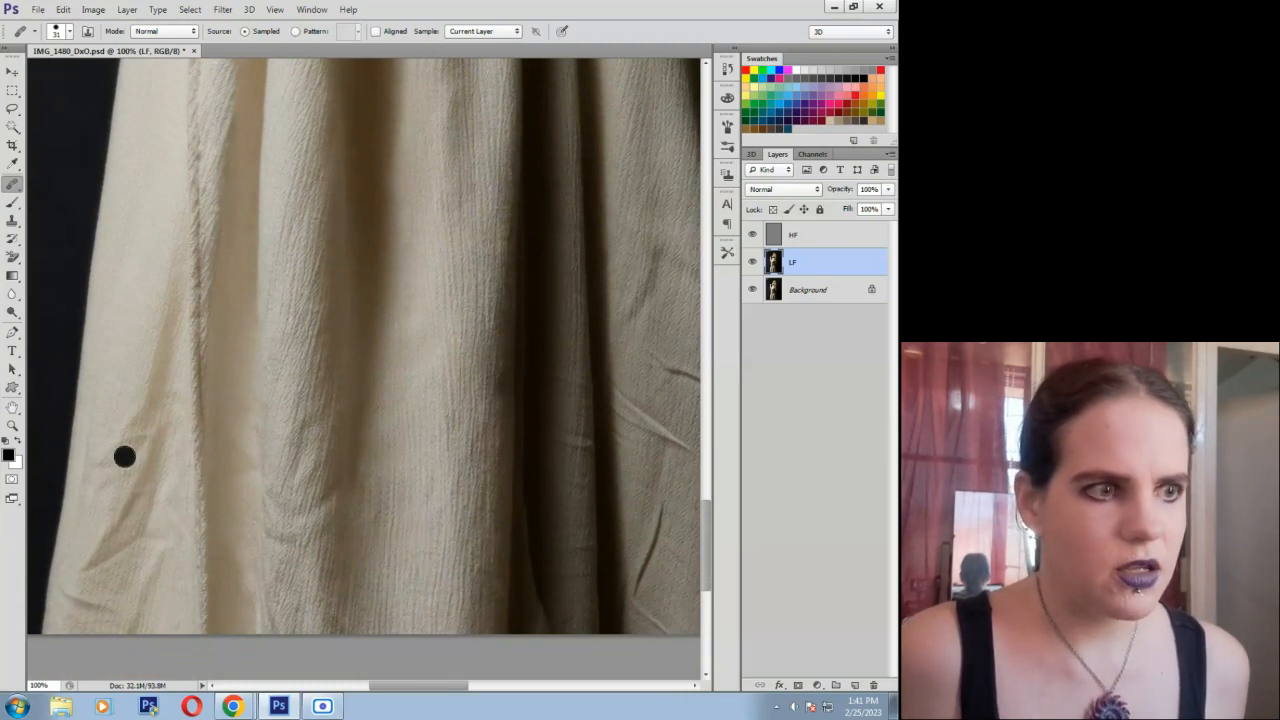
{"action": "mouse_move", "coordinate": [124, 457]}
{"action": "left_mouse_down"}
{"action": "mouse_move", "coordinate": [156, 382]}
{"action": "mouse_move", "coordinate": [139, 436]}
{"action": "left_mouse_up"}
{"action": "left_click", "coordinate": [137, 529]}
{"action": "left_click", "coordinate": [218, 525]}
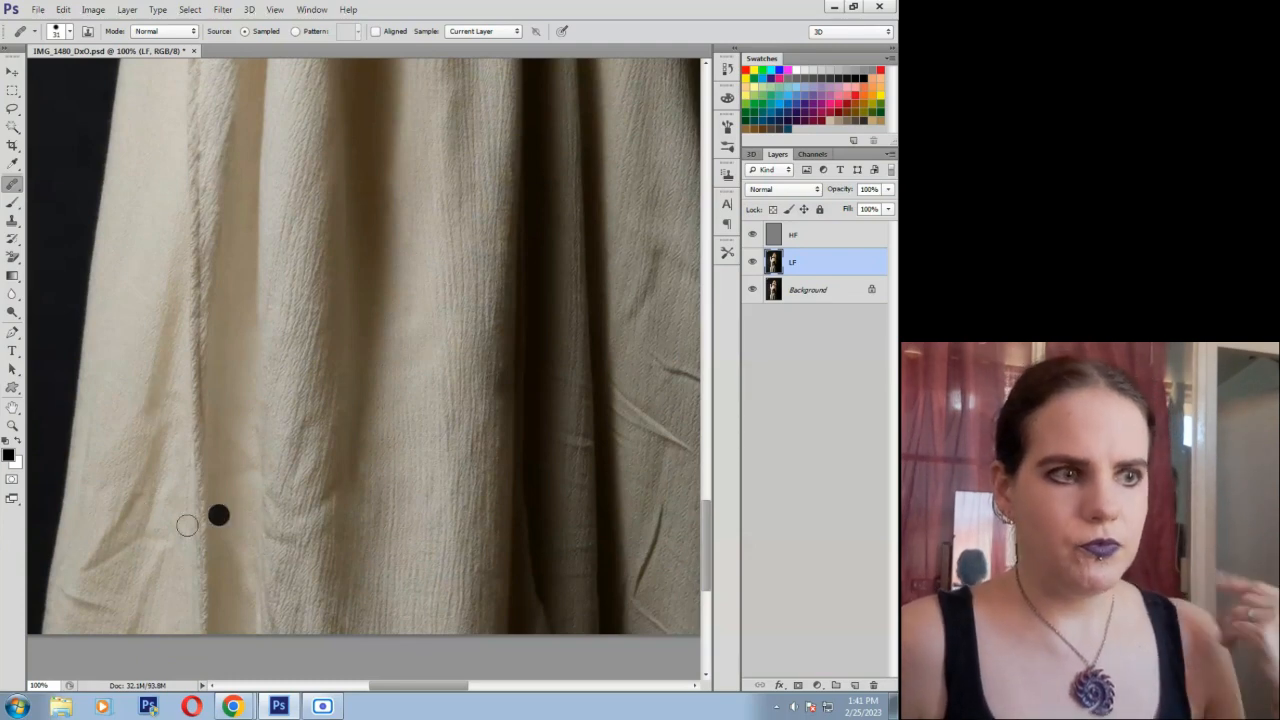
{"action": "mouse_move", "coordinate": [112, 544]}
{"action": "left_mouse_down"}
{"action": "mouse_move", "coordinate": [83, 563]}
{"action": "mouse_move", "coordinate": [121, 506]}
{"action": "mouse_move", "coordinate": [88, 554]}
{"action": "mouse_move", "coordinate": [135, 545]}
{"action": "left_mouse_up"}
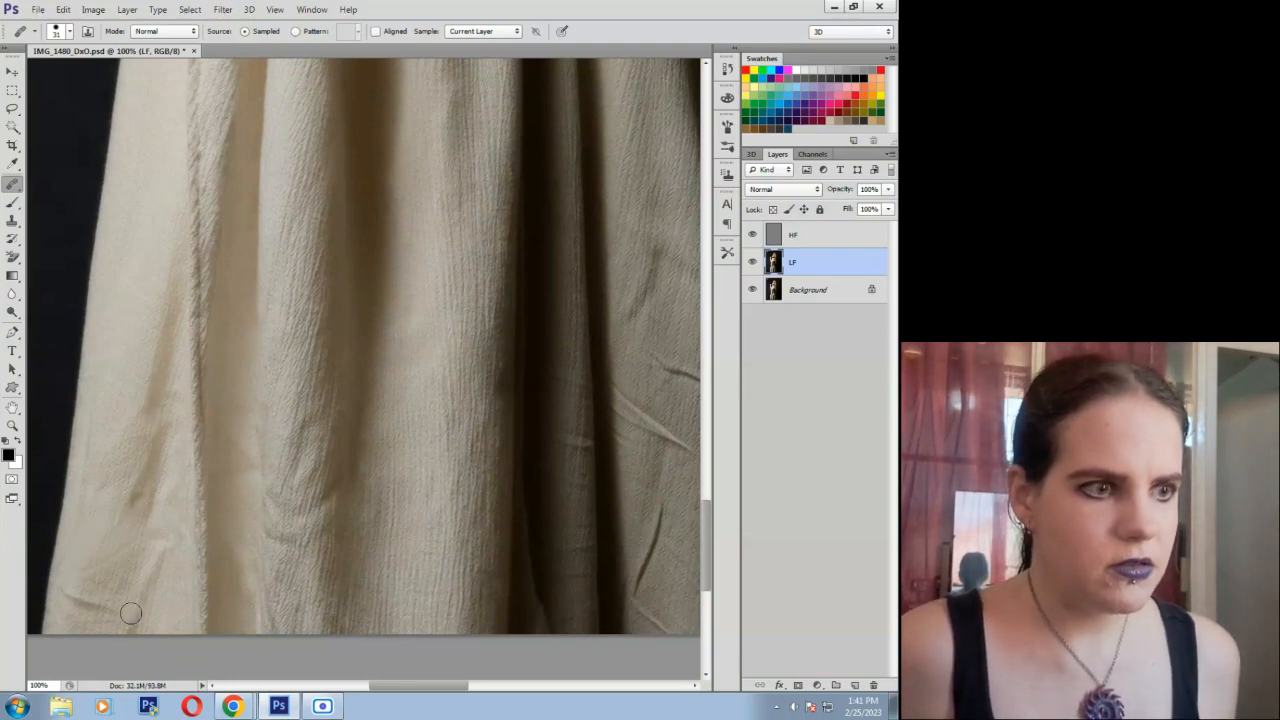
{"action": "left_click", "coordinate": [108, 611]}
{"action": "mouse_move", "coordinate": [111, 615]}
{"action": "left_mouse_down"}
{"action": "mouse_move", "coordinate": [112, 564]}
{"action": "mouse_move", "coordinate": [130, 623]}
{"action": "mouse_move", "coordinate": [162, 550]}
{"action": "mouse_move", "coordinate": [145, 557]}
{"action": "mouse_move", "coordinate": [166, 610]}
{"action": "left_mouse_up"}
{"action": "left_click", "coordinate": [154, 520]}
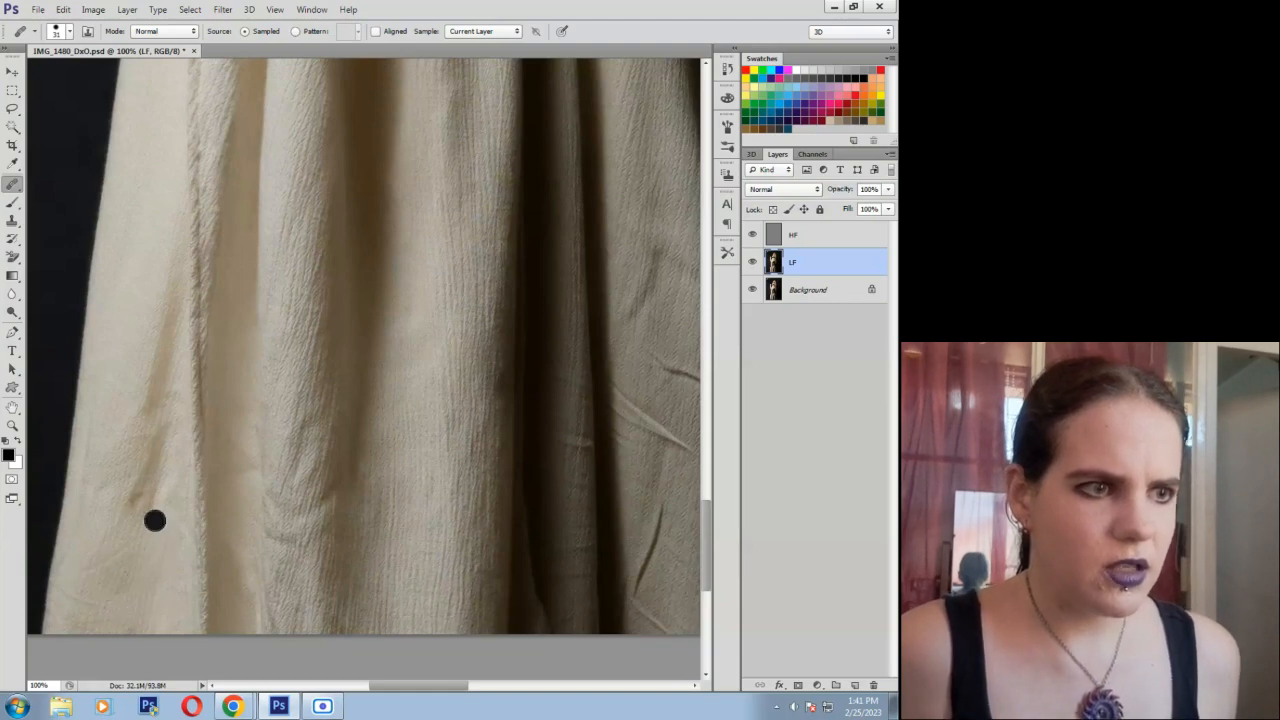
{"action": "left_click_drag", "start_coordinate": [164, 492], "coordinate": [153, 523]}
Heal the creases low on the narrow lit pleat and the uneven tones in the smooth strip beside the seam.
{"action": "left_click", "coordinate": [306, 543]}
{"action": "mouse_move", "coordinate": [294, 539]}
{"action": "left_mouse_down"}
{"action": "mouse_move", "coordinate": [281, 502]}
{"action": "mouse_move", "coordinate": [312, 506]}
{"action": "left_mouse_up"}
{"action": "left_click", "coordinate": [337, 499]}
{"action": "left_click", "coordinate": [290, 488]}
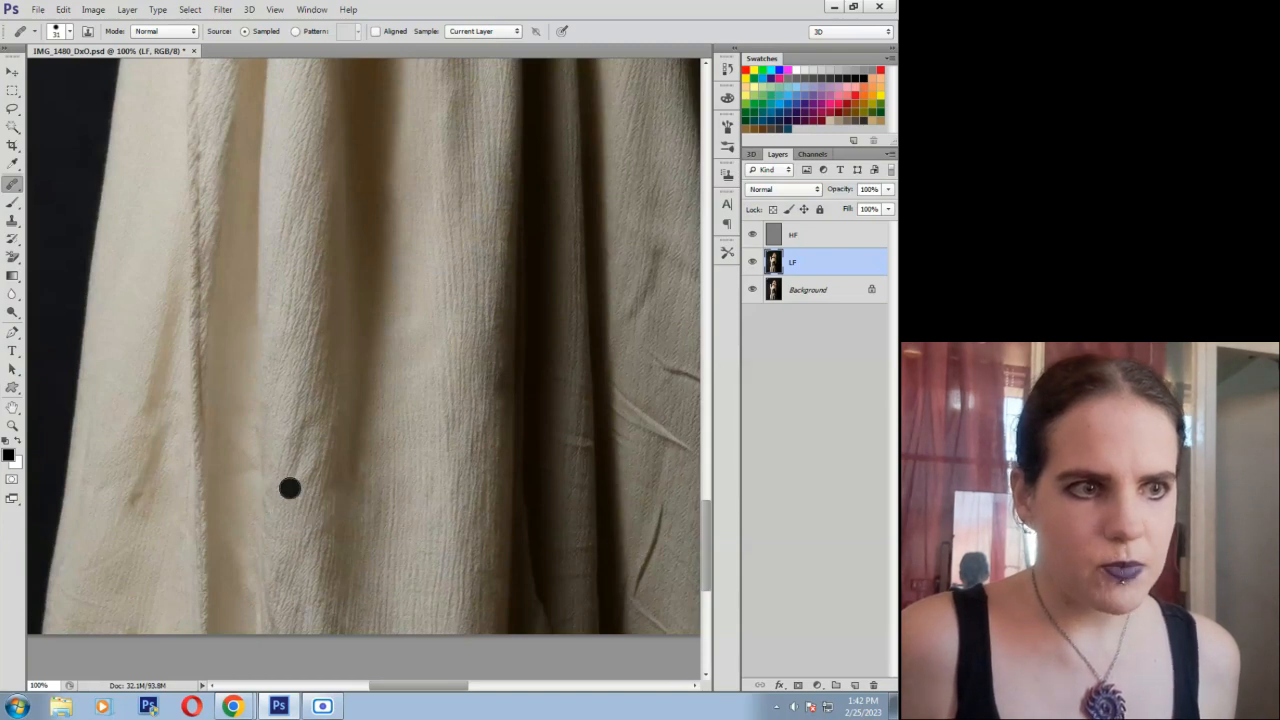
{"action": "mouse_move", "coordinate": [296, 458]}
{"action": "left_mouse_down"}
{"action": "mouse_move", "coordinate": [299, 431]}
{"action": "mouse_move", "coordinate": [327, 415]}
{"action": "left_mouse_up"}
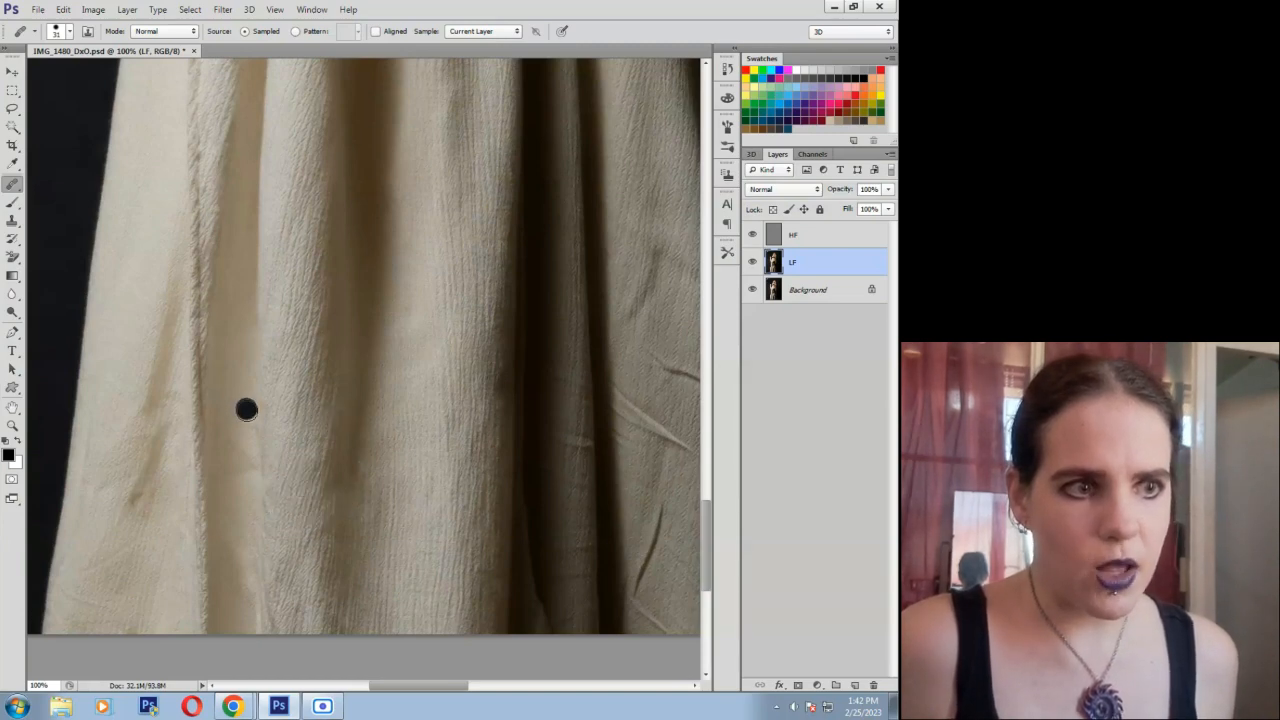
{"action": "left_click_drag", "start_coordinate": [236, 443], "coordinate": [245, 497]}
{"action": "left_click", "coordinate": [236, 511]}
{"action": "left_click_drag", "start_coordinate": [240, 564], "coordinate": [243, 594]}
{"action": "mouse_move", "coordinate": [286, 640]}
{"action": "left_mouse_down"}
{"action": "mouse_move", "coordinate": [275, 624]}
{"action": "mouse_move", "coordinate": [311, 625]}
{"action": "left_mouse_up"}
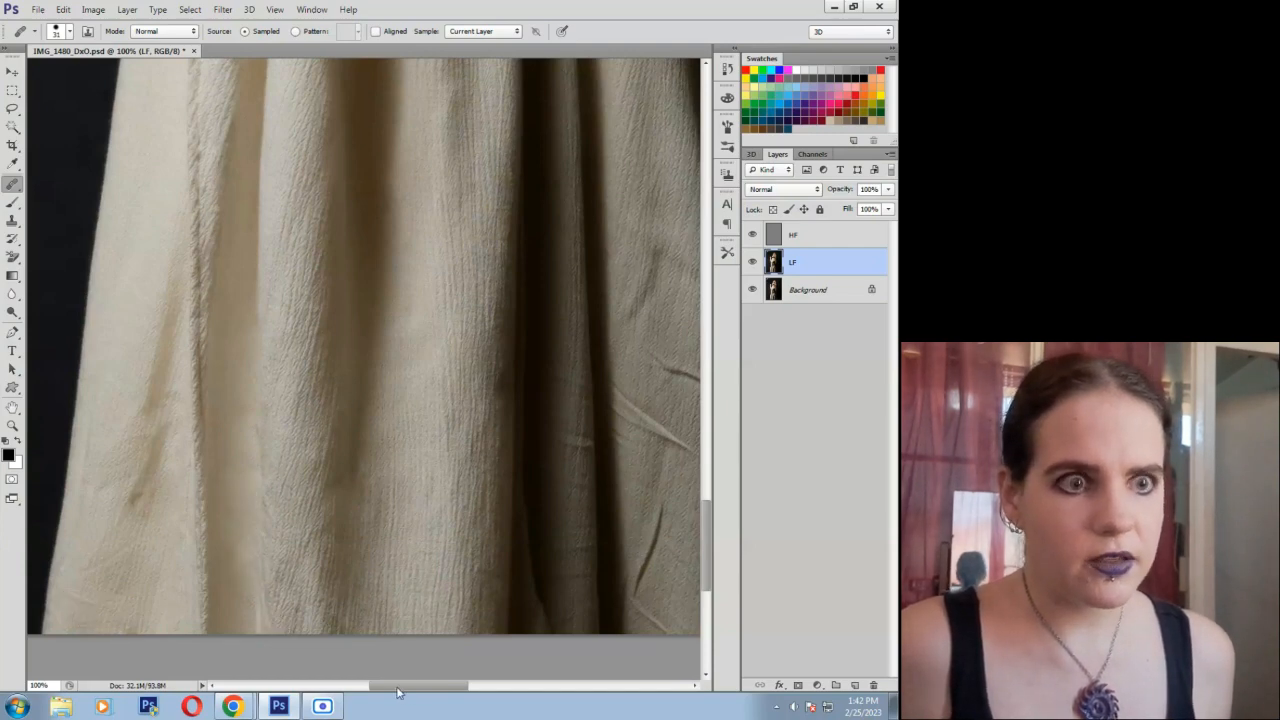
Heal the diagonal creases and uneven patches on the middle part of the shaded skirt panel.
{"action": "left_click_drag", "start_coordinate": [397, 692], "coordinate": [435, 692]}
{"action": "mouse_move", "coordinate": [380, 416]}
{"action": "left_mouse_down"}
{"action": "mouse_move", "coordinate": [431, 453]}
{"action": "mouse_move", "coordinate": [456, 496]}
{"action": "left_mouse_up"}
{"action": "mouse_move", "coordinate": [425, 465]}
{"action": "left_mouse_down"}
{"action": "mouse_move", "coordinate": [445, 505]}
{"action": "mouse_move", "coordinate": [372, 432]}
{"action": "left_mouse_up"}
{"action": "left_click", "coordinate": [418, 463]}
{"action": "left_click", "coordinate": [404, 285]}
{"action": "mouse_move", "coordinate": [402, 256]}
{"action": "left_mouse_down"}
{"action": "mouse_move", "coordinate": [399, 292]}
{"action": "mouse_move", "coordinate": [408, 247]}
{"action": "left_mouse_up"}
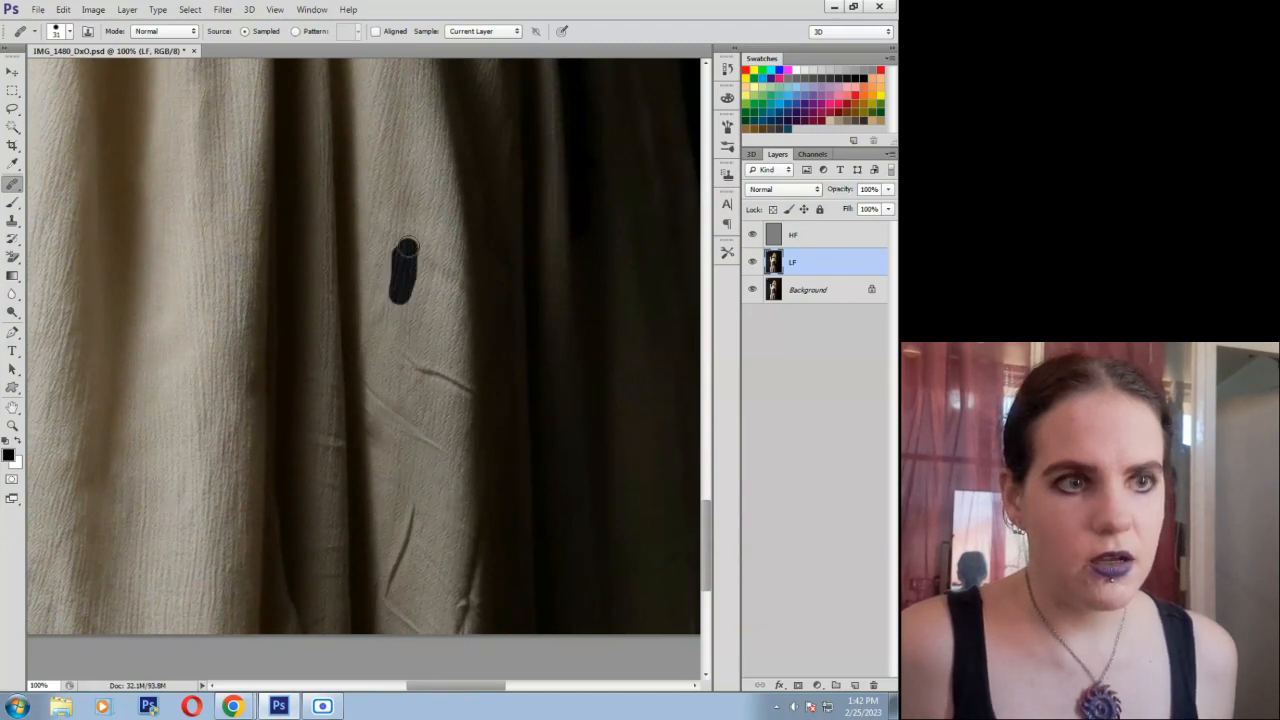
{"action": "left_click_drag", "start_coordinate": [381, 322], "coordinate": [384, 298]}
{"action": "left_click", "coordinate": [448, 372]}
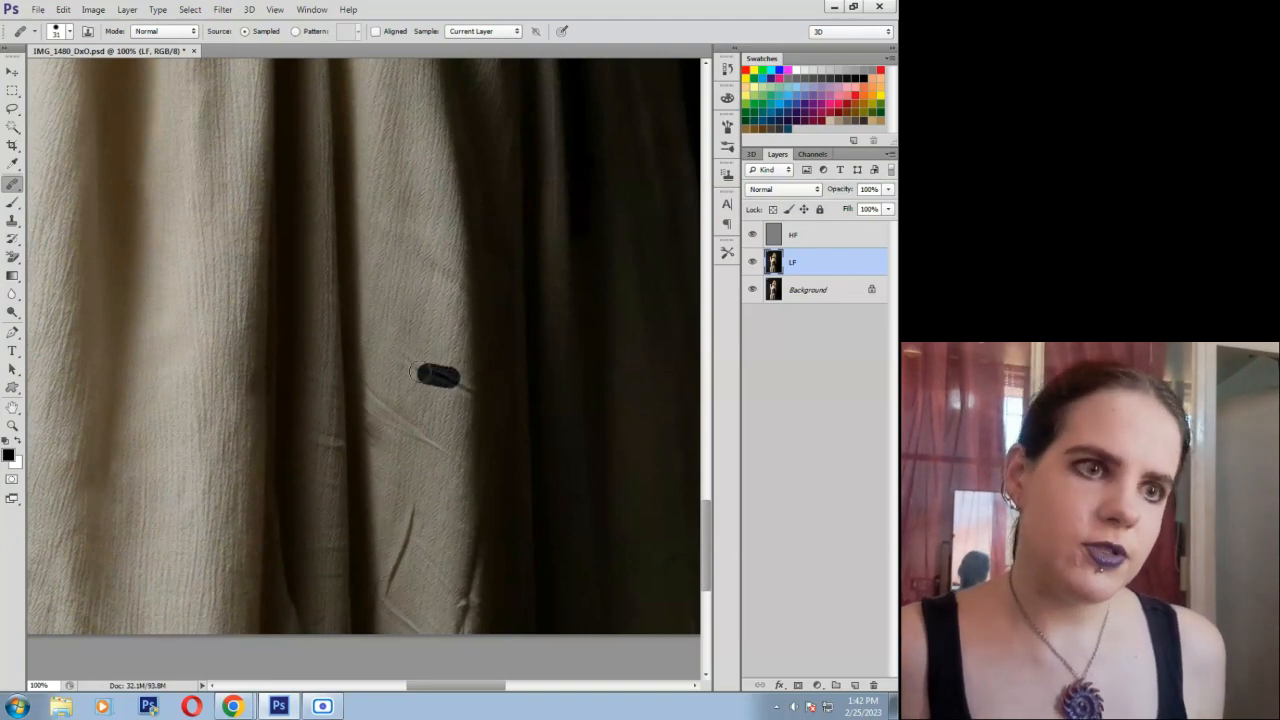
Smooth the dark narrow pleat and the slanted creases at the hem and shadow edge of the shaded skirt panel.
{"action": "left_click", "coordinate": [441, 488]}
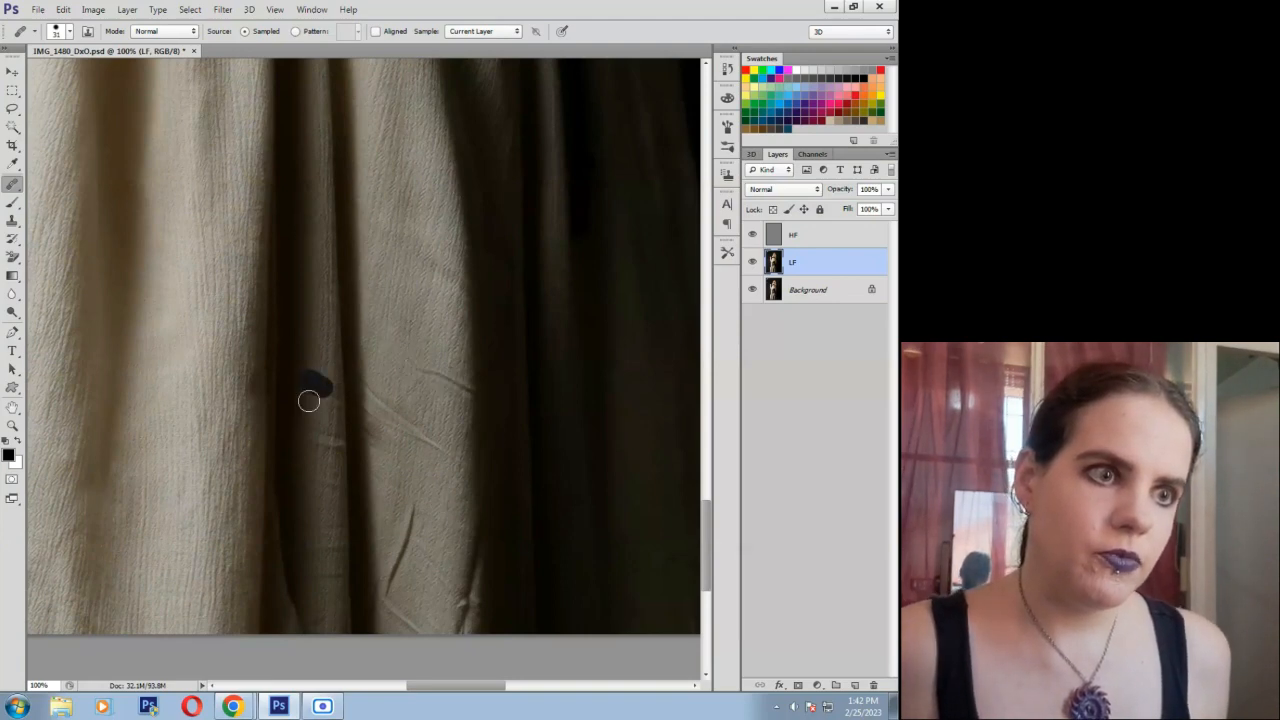
{"action": "left_click_drag", "start_coordinate": [331, 443], "coordinate": [305, 437]}
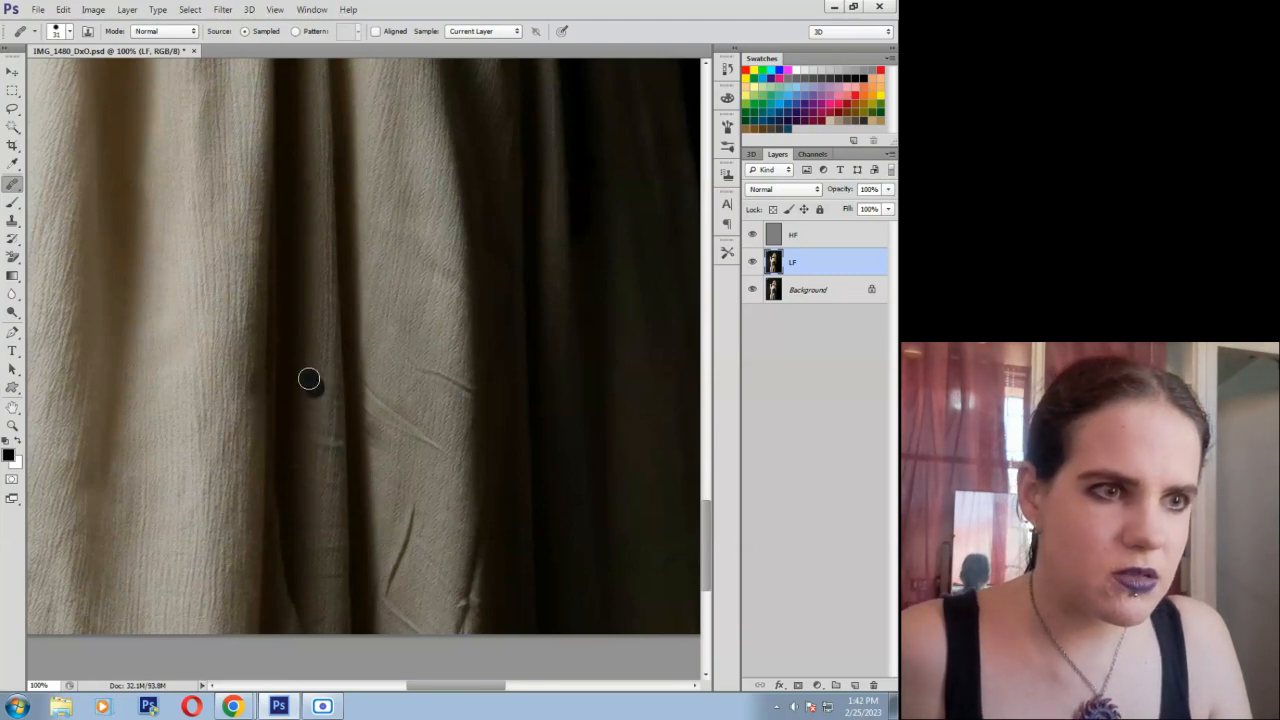
{"action": "left_click_drag", "start_coordinate": [322, 498], "coordinate": [331, 512]}
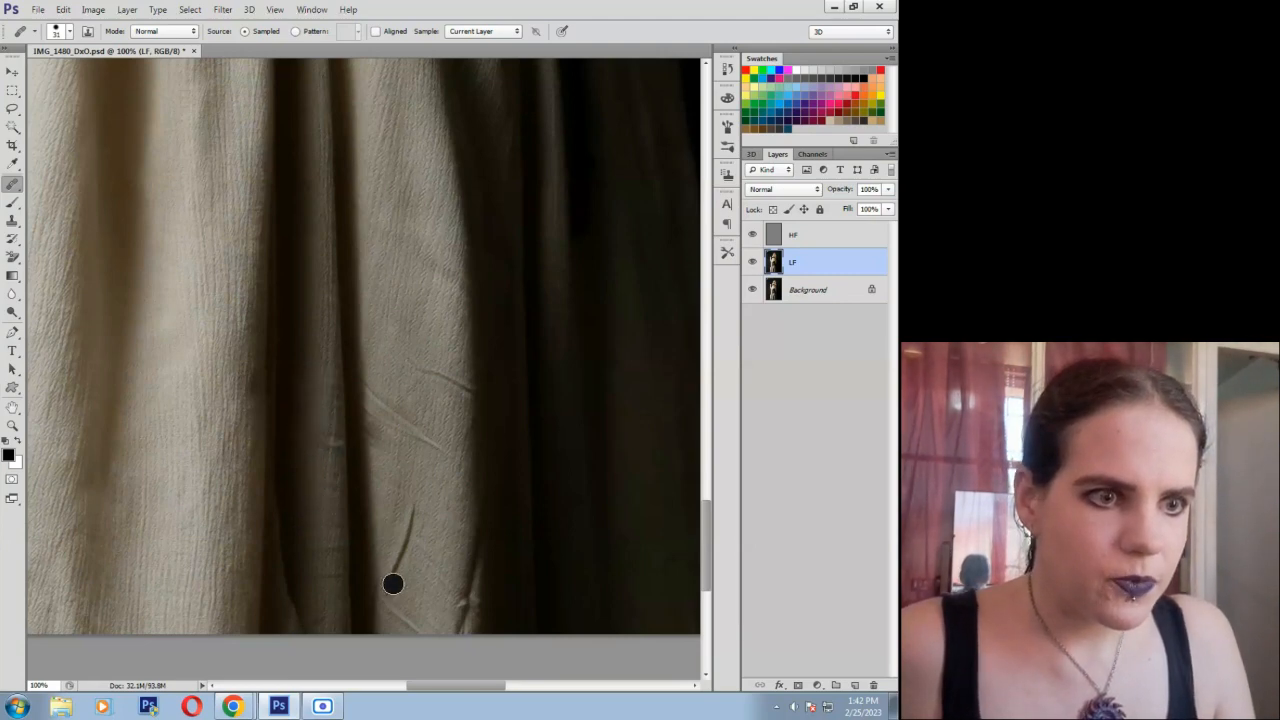
{"action": "left_click_drag", "start_coordinate": [393, 584], "coordinate": [410, 525]}
{"action": "mouse_move", "coordinate": [396, 582]}
{"action": "left_mouse_down"}
{"action": "mouse_move", "coordinate": [453, 601]}
{"action": "mouse_move", "coordinate": [455, 640]}
{"action": "mouse_move", "coordinate": [465, 592]}
{"action": "mouse_move", "coordinate": [466, 638]}
{"action": "mouse_move", "coordinate": [400, 614]}
{"action": "mouse_move", "coordinate": [391, 597]}
{"action": "mouse_move", "coordinate": [426, 640]}
{"action": "left_mouse_up"}
{"action": "left_click", "coordinate": [317, 626]}
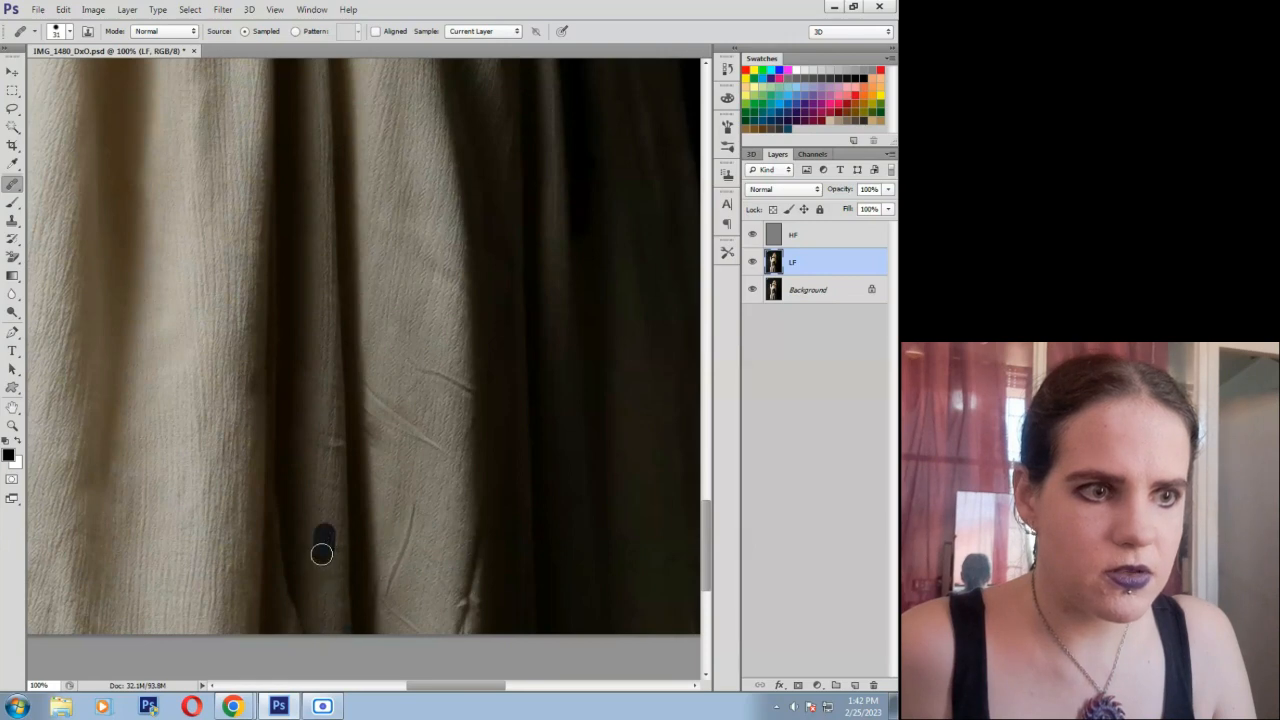
{"action": "left_click_drag", "start_coordinate": [321, 554], "coordinate": [316, 557]}
{"action": "left_click_drag", "start_coordinate": [478, 690], "coordinate": [503, 689]}
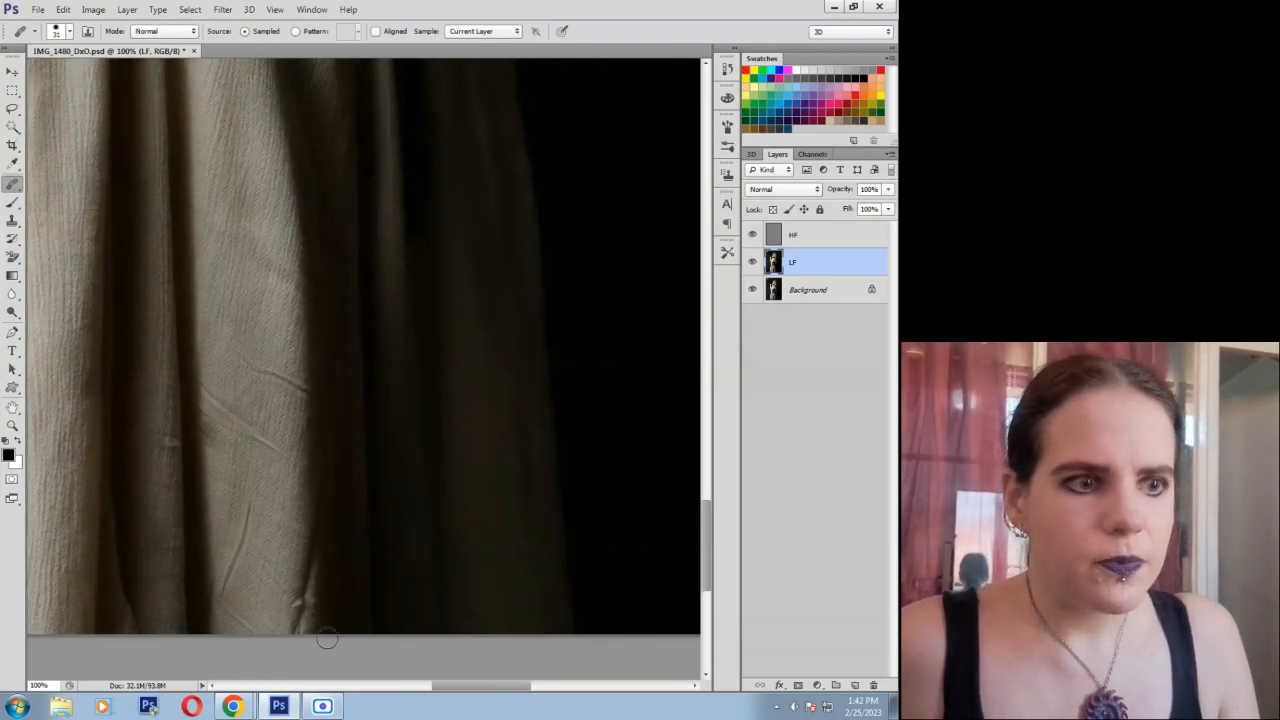
{"action": "left_click_drag", "start_coordinate": [310, 625], "coordinate": [311, 628]}
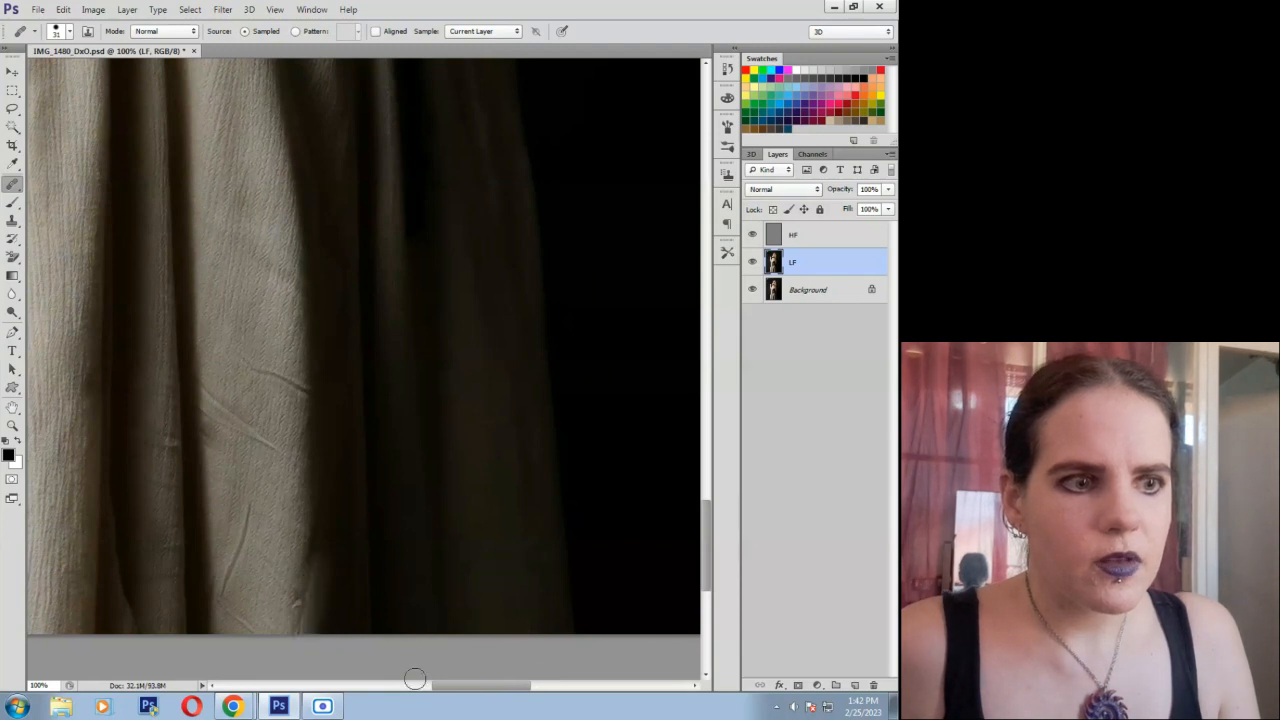
Heal the remaining dark crease in the pale outer panel of the skirt above the hem.
{"action": "left_click_drag", "start_coordinate": [508, 690], "coordinate": [438, 691]}
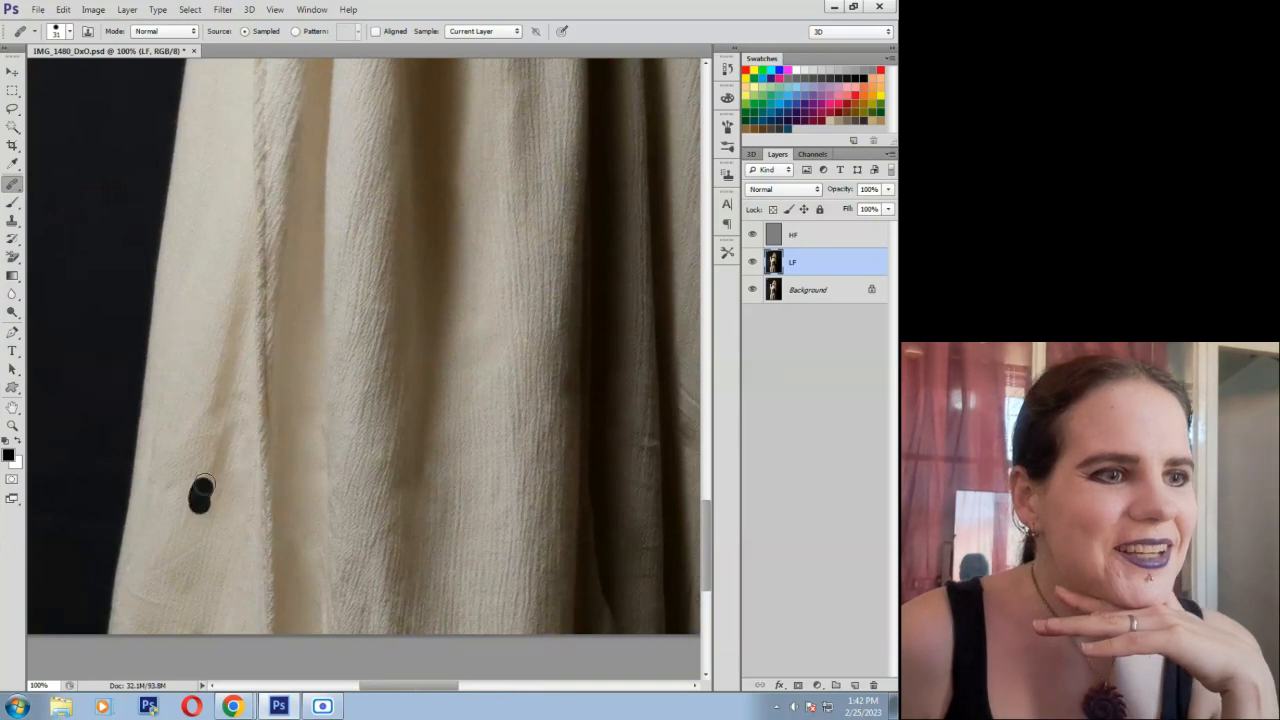
{"action": "left_click_drag", "start_coordinate": [186, 516], "coordinate": [182, 548]}
{"action": "mouse_move", "coordinate": [197, 471]}
{"action": "left_mouse_down"}
{"action": "mouse_move", "coordinate": [174, 471]}
{"action": "mouse_move", "coordinate": [173, 485]}
{"action": "left_mouse_up"}
Heal the uneven skin tones on the raised forearm below the wrist, working at 200% on the LF layer.
{"action": "left_click_drag", "start_coordinate": [706, 519], "coordinate": [692, 339]}
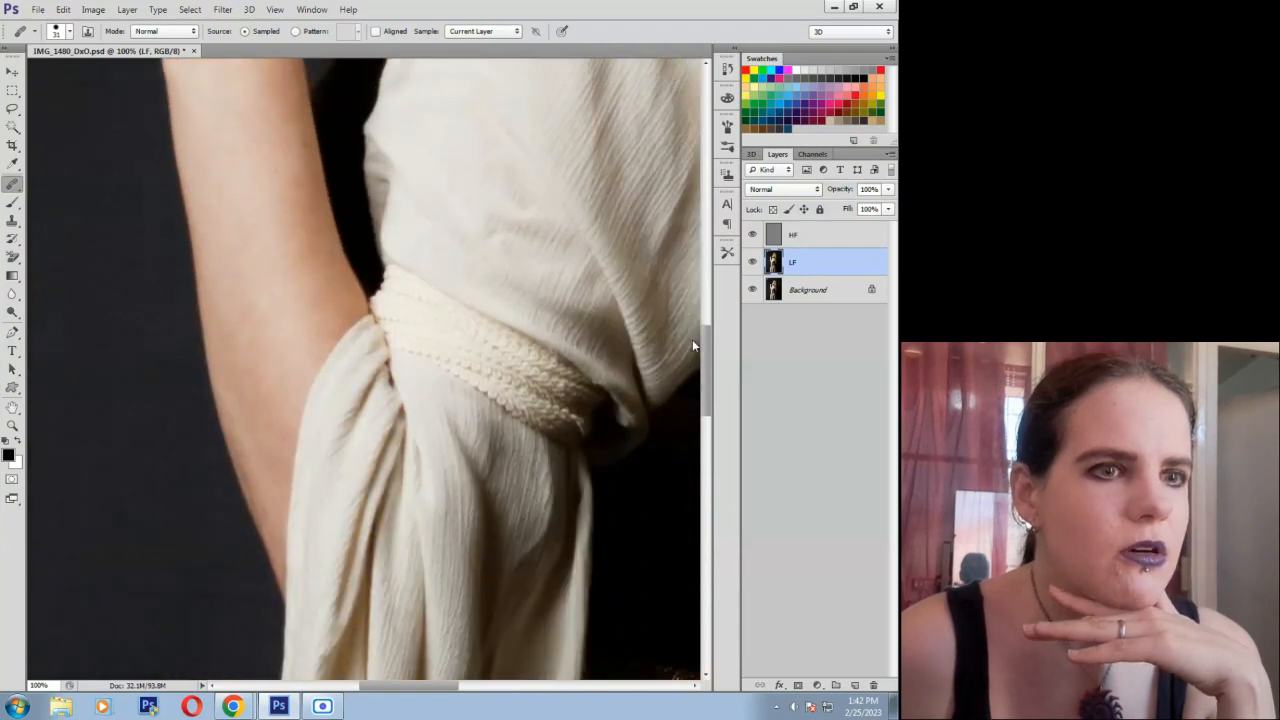
{"action": "scroll", "coordinate": [226, 383], "scroll_direction": "up", "scroll_amount": 4}
{"action": "scroll", "coordinate": [224, 380], "scroll_direction": "up", "scroll_amount": 6}
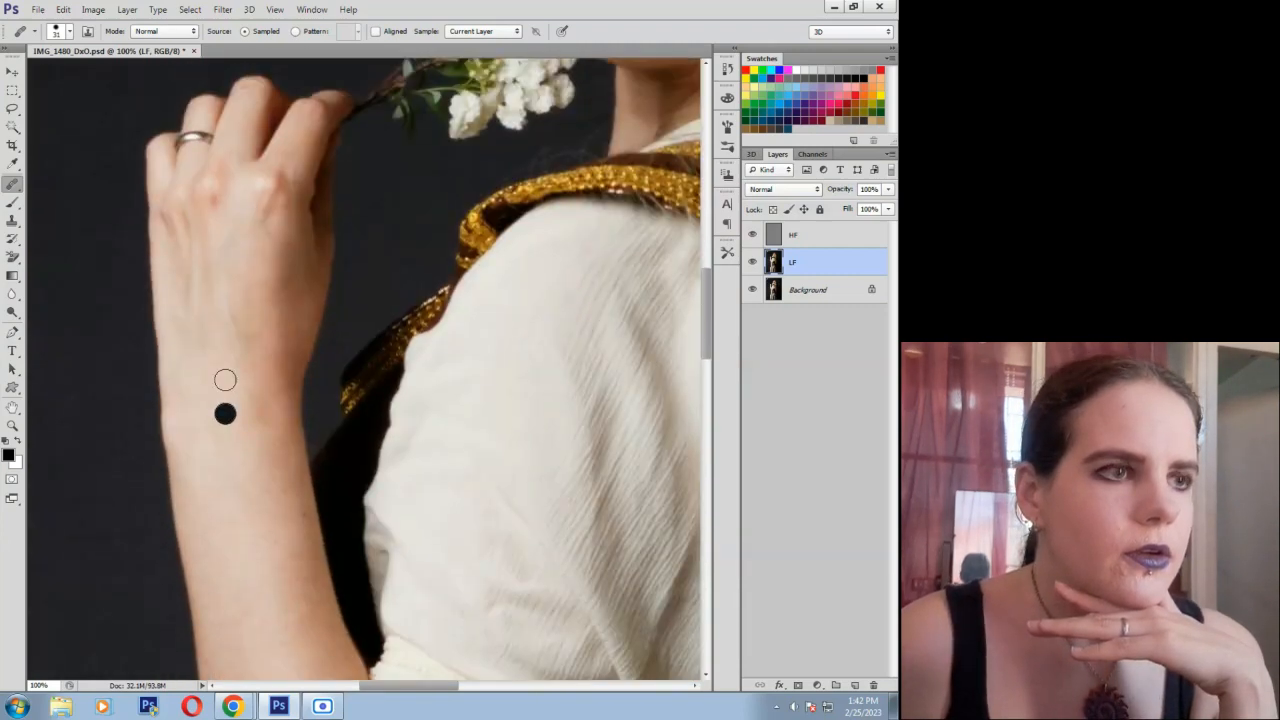
{"action": "key", "text": "z"}
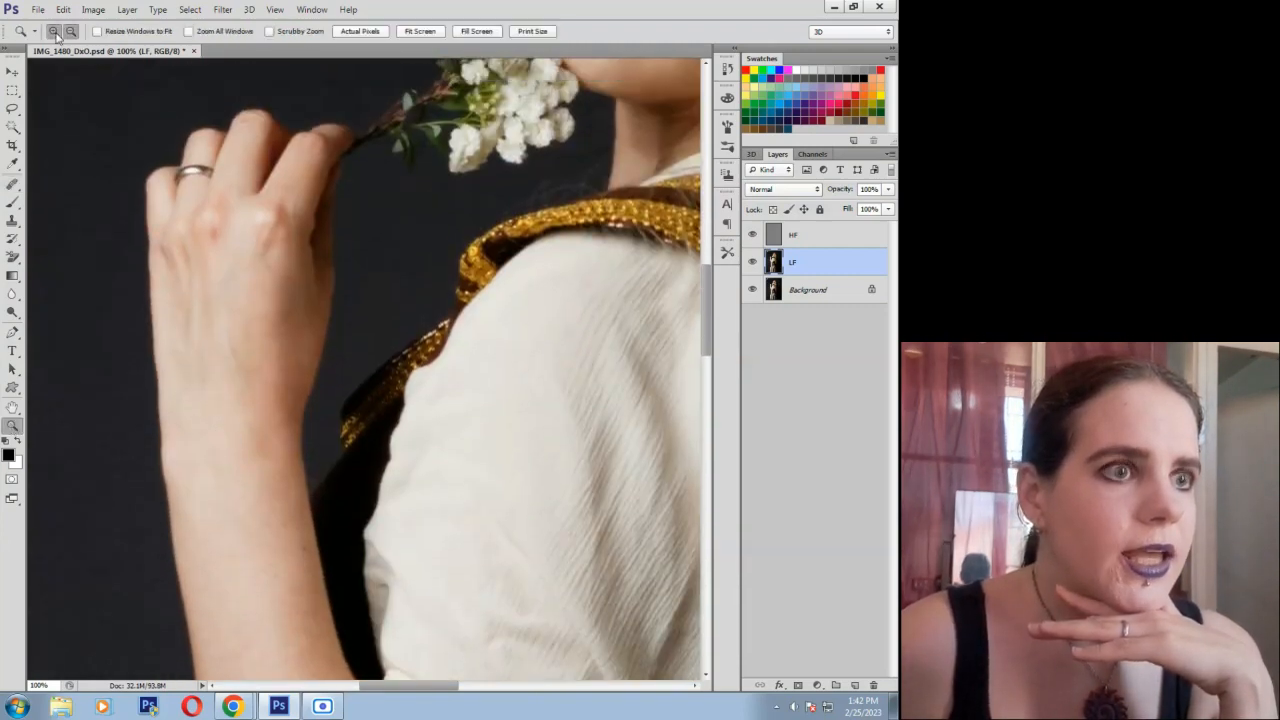
{"action": "left_click", "coordinate": [229, 329]}
{"action": "key", "text": "j"}
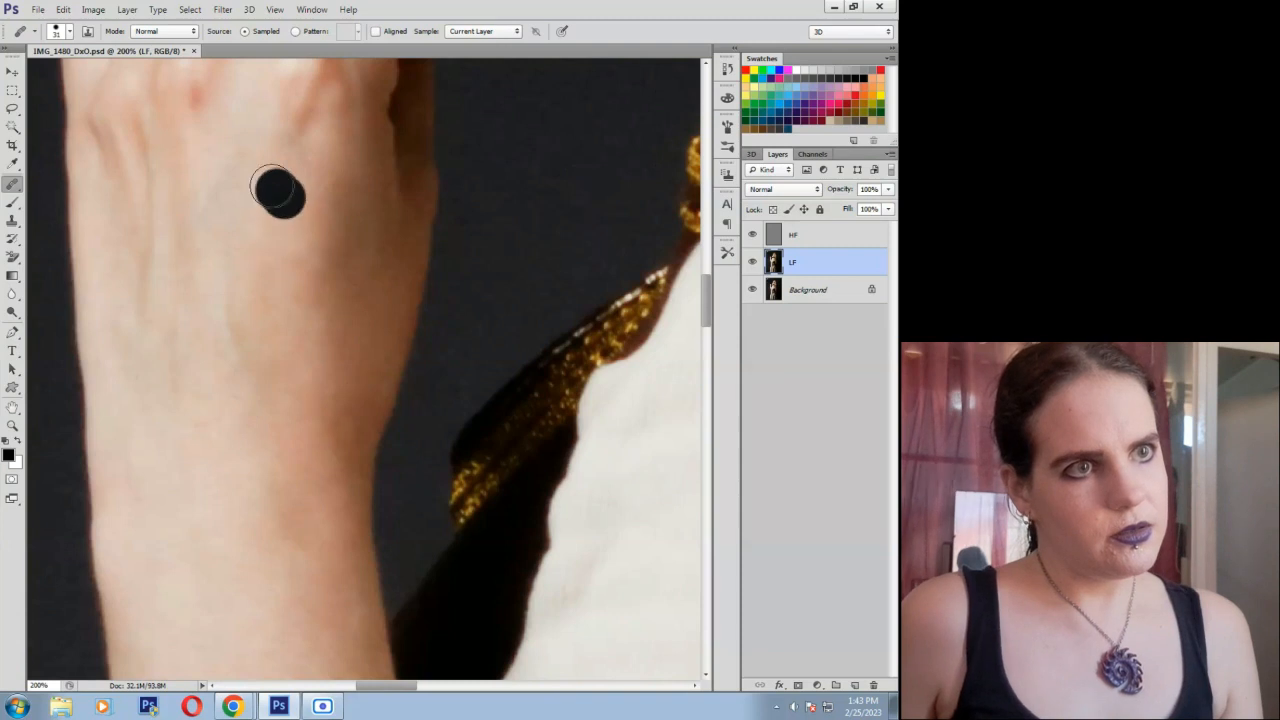
{"action": "scroll", "coordinate": [240, 474], "scroll_direction": "down", "scroll_amount": 3}
{"action": "left_click", "coordinate": [237, 468]}
{"action": "scroll", "coordinate": [237, 489], "scroll_direction": "down", "scroll_amount": 2}
{"action": "left_click", "coordinate": [270, 497]}
{"action": "left_click", "coordinate": [314, 402]}
{"action": "mouse_move", "coordinate": [317, 378]}
{"action": "left_mouse_down"}
{"action": "mouse_move", "coordinate": [325, 346]}
{"action": "mouse_move", "coordinate": [332, 387]}
{"action": "mouse_move", "coordinate": [358, 406]}
{"action": "mouse_move", "coordinate": [357, 364]}
{"action": "mouse_move", "coordinate": [366, 400]}
{"action": "left_mouse_up"}
{"action": "left_click", "coordinate": [360, 409]}
{"action": "left_click", "coordinate": [321, 495]}
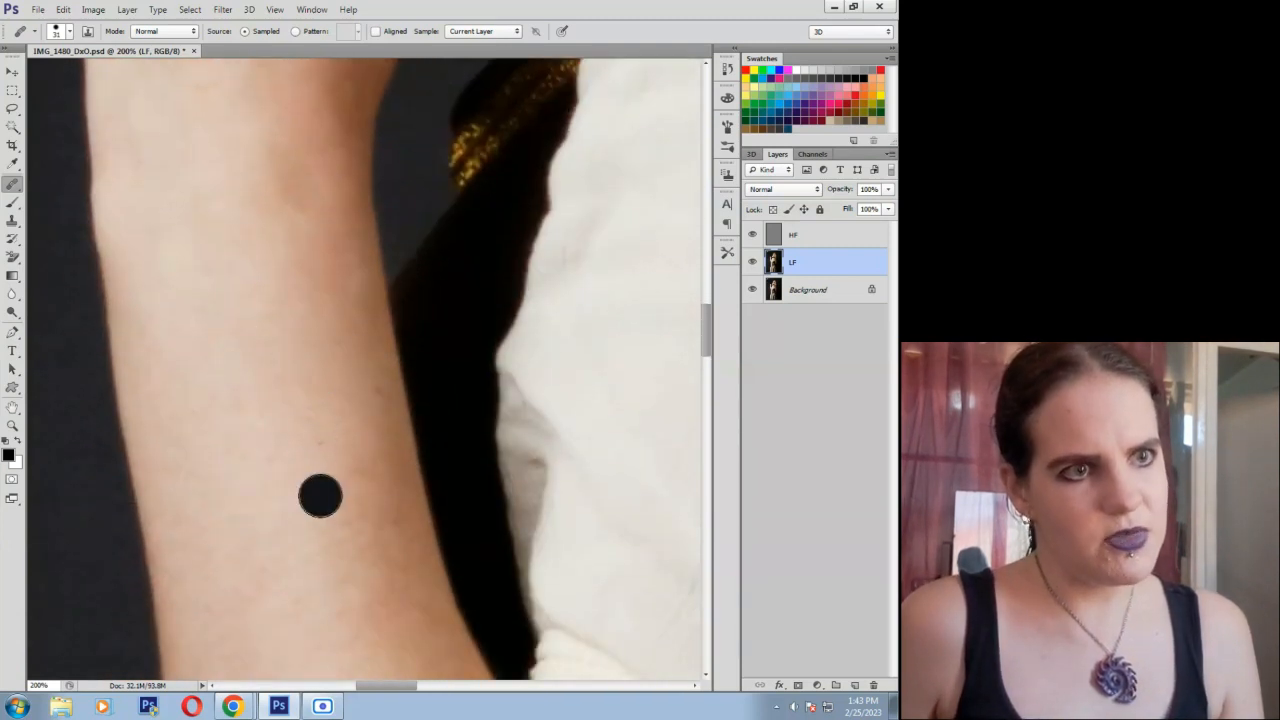
Even out the reddish patches along the shaded inner side of the upper forearm and the blotches in its lit centre.
{"action": "left_click", "coordinate": [331, 336]}
{"action": "left_click", "coordinate": [327, 319]}
{"action": "left_click", "coordinate": [317, 291]}
{"action": "left_click", "coordinate": [309, 274]}
{"action": "left_click", "coordinate": [303, 238]}
{"action": "left_click", "coordinate": [340, 292]}
{"action": "left_click_drag", "start_coordinate": [346, 289], "coordinate": [337, 269]}
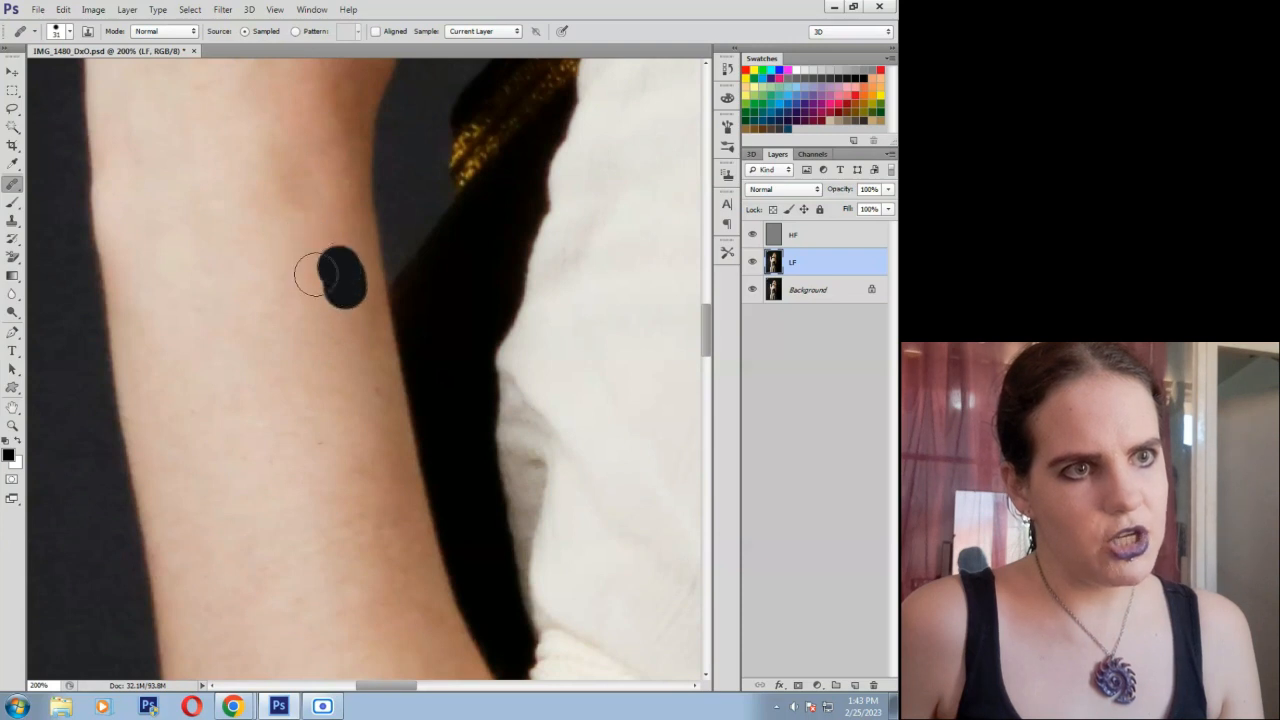
{"action": "left_click", "coordinate": [251, 438]}
{"action": "scroll", "coordinate": [252, 447], "scroll_direction": "down", "scroll_amount": 2}
{"action": "left_click", "coordinate": [251, 447]}
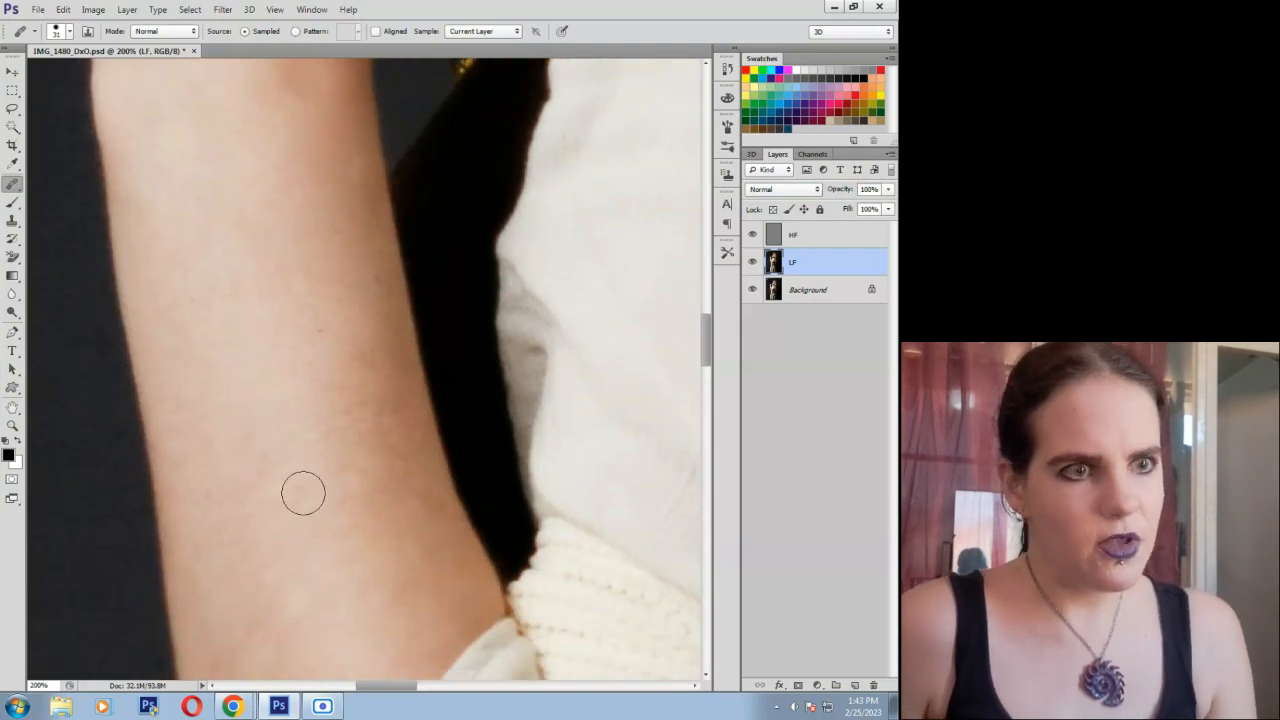
Heal the dark and reddish patches along the shaded edge and centre of the mid-forearm above the knitted belt.
{"action": "mouse_move", "coordinate": [394, 451]}
{"action": "left_mouse_down"}
{"action": "mouse_move", "coordinate": [384, 407]}
{"action": "mouse_move", "coordinate": [378, 446]}
{"action": "mouse_move", "coordinate": [410, 516]}
{"action": "mouse_move", "coordinate": [369, 383]}
{"action": "mouse_move", "coordinate": [352, 374]}
{"action": "mouse_move", "coordinate": [328, 394]}
{"action": "left_mouse_up"}
{"action": "left_click", "coordinate": [409, 520]}
{"action": "left_click", "coordinate": [386, 417]}
{"action": "left_click", "coordinate": [422, 554]}
{"action": "mouse_move", "coordinate": [413, 514]}
{"action": "left_mouse_down"}
{"action": "mouse_move", "coordinate": [407, 474]}
{"action": "mouse_move", "coordinate": [426, 519]}
{"action": "left_mouse_up"}
{"action": "left_click", "coordinate": [420, 581]}
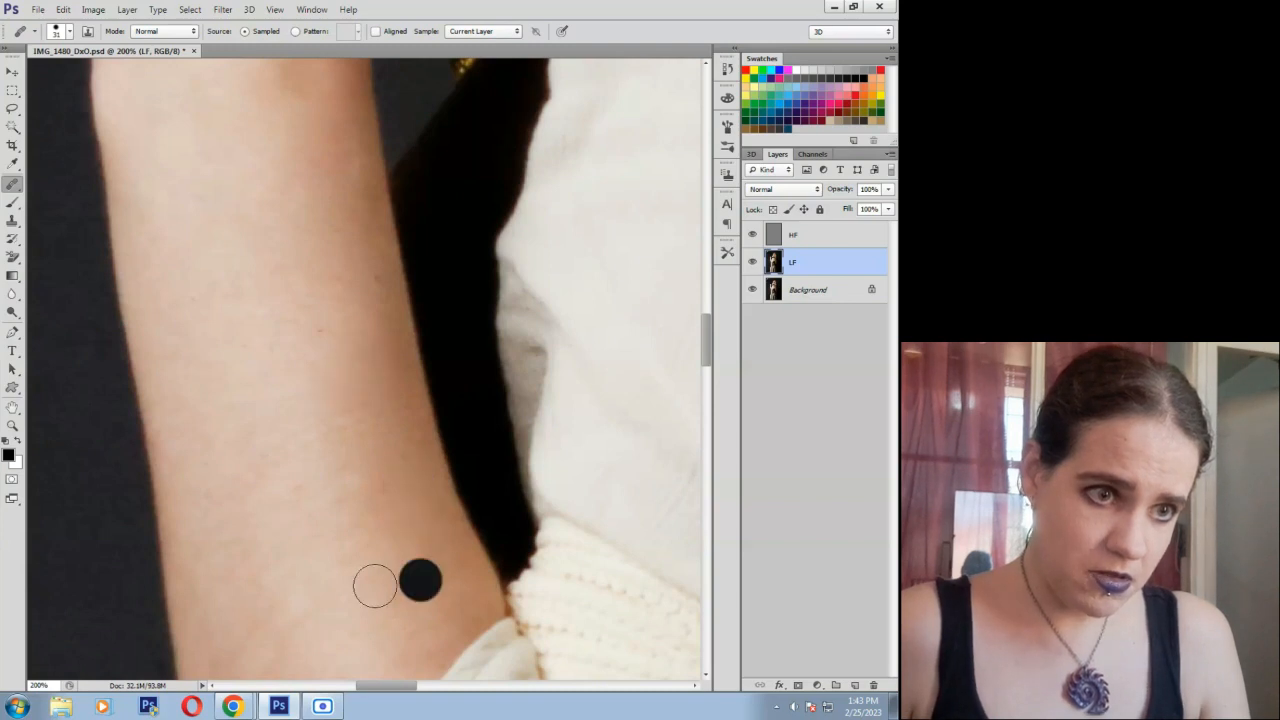
{"action": "scroll", "coordinate": [374, 583], "scroll_direction": "down", "scroll_amount": 4}
{"action": "left_click", "coordinate": [363, 446]}
{"action": "mouse_move", "coordinate": [334, 430]}
{"action": "left_mouse_down"}
{"action": "mouse_move", "coordinate": [369, 407]}
{"action": "mouse_move", "coordinate": [386, 445]}
{"action": "left_mouse_up"}
{"action": "left_click_drag", "start_coordinate": [335, 398], "coordinate": [285, 392]}
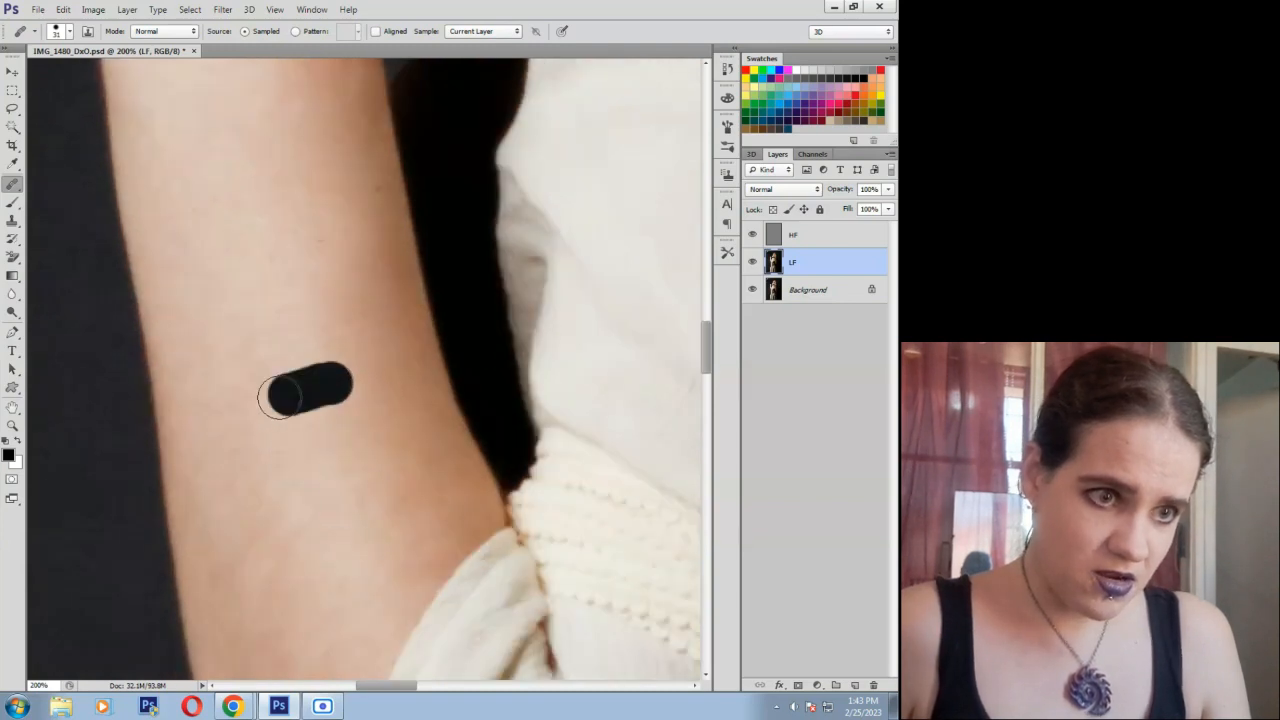
Smooth the uneven skin on the lower forearm where it meets the knitted belt and gathered fabric.
{"action": "mouse_move", "coordinate": [397, 494]}
{"action": "left_mouse_down"}
{"action": "mouse_move", "coordinate": [377, 543]}
{"action": "mouse_move", "coordinate": [425, 560]}
{"action": "left_mouse_up"}
{"action": "left_click", "coordinate": [467, 485]}
{"action": "left_click_drag", "start_coordinate": [399, 458], "coordinate": [330, 507]}
{"action": "left_click", "coordinate": [279, 556]}
{"action": "scroll", "coordinate": [280, 557], "scroll_direction": "down", "scroll_amount": 3}
{"action": "left_click", "coordinate": [363, 500]}
{"action": "left_click", "coordinate": [412, 437]}
{"action": "left_click", "coordinate": [444, 396]}
{"action": "left_click", "coordinate": [423, 430]}
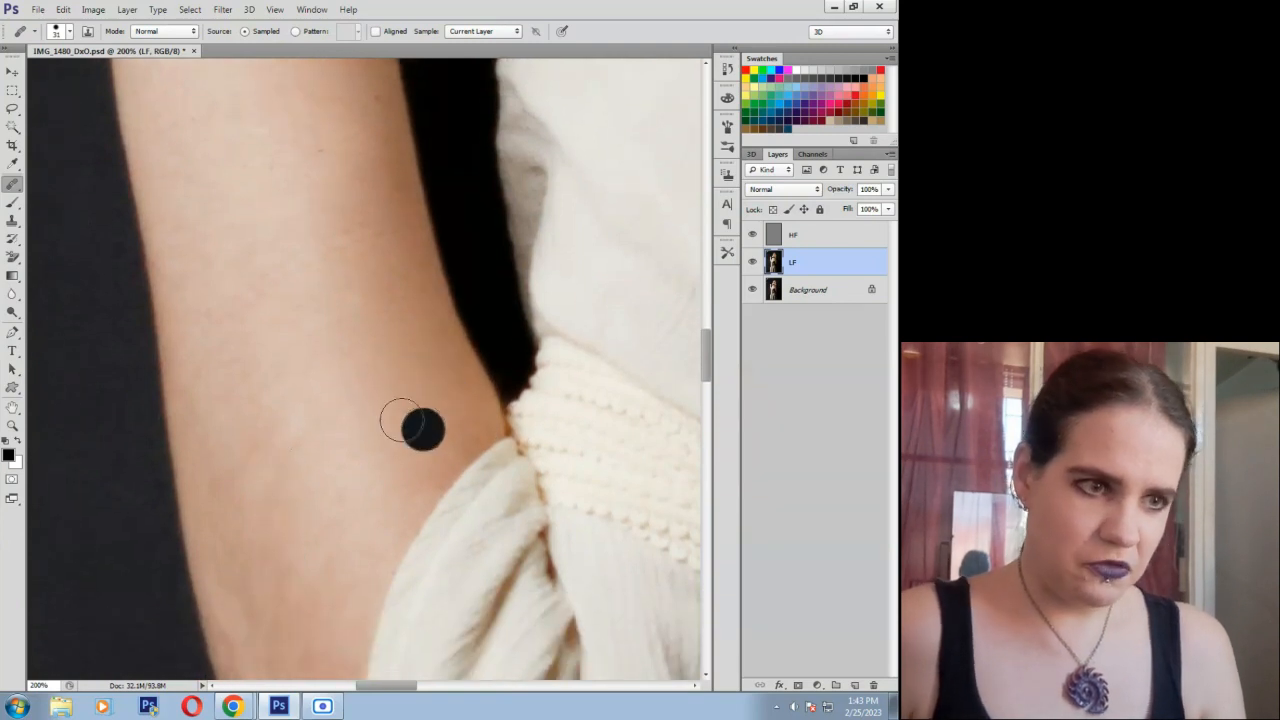
Heal the blotchy tones on the outer side and centre of the lower forearm beside the dark backdrop.
{"action": "left_click", "coordinate": [269, 521]}
{"action": "left_click_drag", "start_coordinate": [235, 487], "coordinate": [267, 449]}
{"action": "left_click", "coordinate": [294, 454]}
{"action": "left_click", "coordinate": [273, 497]}
{"action": "mouse_move", "coordinate": [271, 518]}
{"action": "left_mouse_down"}
{"action": "mouse_move", "coordinate": [268, 554]}
{"action": "mouse_move", "coordinate": [246, 530]}
{"action": "left_mouse_up"}
{"action": "mouse_move", "coordinate": [289, 619]}
{"action": "left_mouse_down"}
{"action": "mouse_move", "coordinate": [260, 584]}
{"action": "mouse_move", "coordinate": [270, 639]}
{"action": "left_mouse_up"}
{"action": "left_click", "coordinate": [320, 579]}
{"action": "left_click", "coordinate": [316, 563]}
{"action": "left_click_drag", "start_coordinate": [343, 516], "coordinate": [283, 610]}
{"action": "left_click", "coordinate": [303, 537]}
Heal the remaining uneven patches at the lowest visible part of the forearm beside the draped fabric.
{"action": "scroll", "coordinate": [306, 543], "scroll_direction": "down", "scroll_amount": 3}
{"action": "scroll", "coordinate": [306, 543], "scroll_direction": "down", "scroll_amount": 2}
{"action": "left_click", "coordinate": [310, 577]}
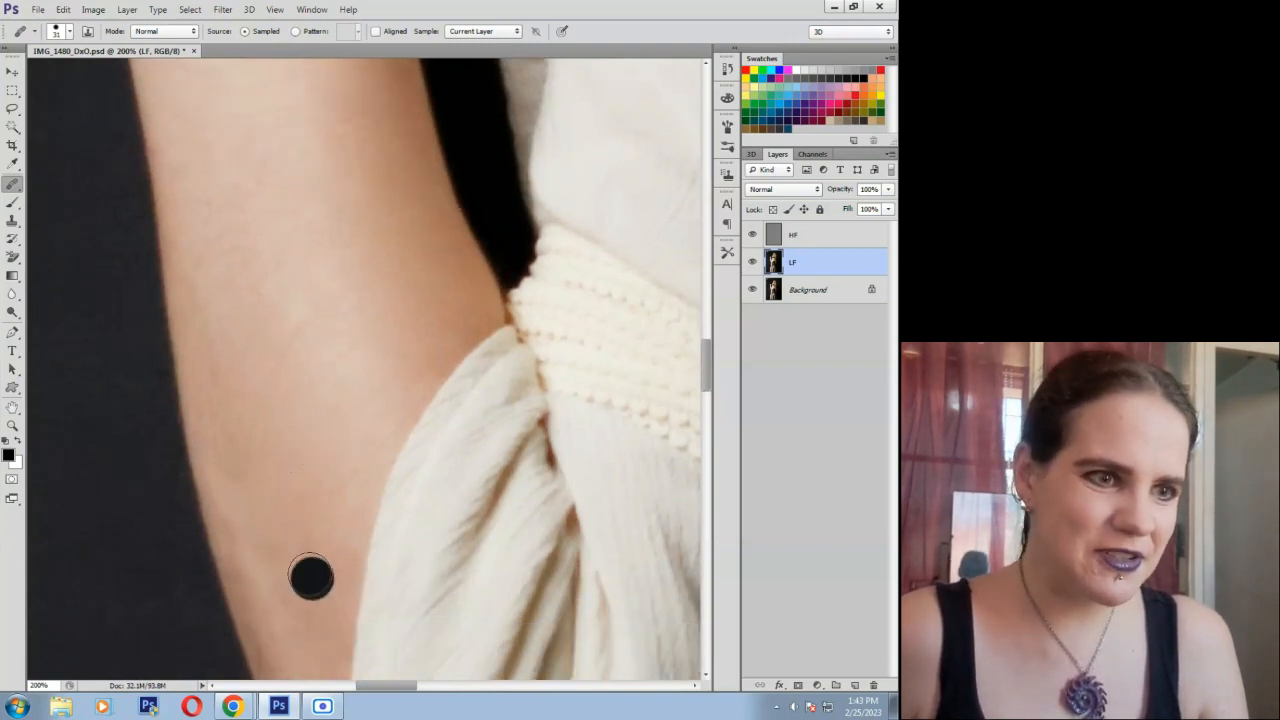
{"action": "left_click_drag", "start_coordinate": [311, 535], "coordinate": [320, 560]}
{"action": "left_click", "coordinate": [273, 566]}
{"action": "left_click", "coordinate": [331, 529]}
{"action": "left_click", "coordinate": [306, 489]}
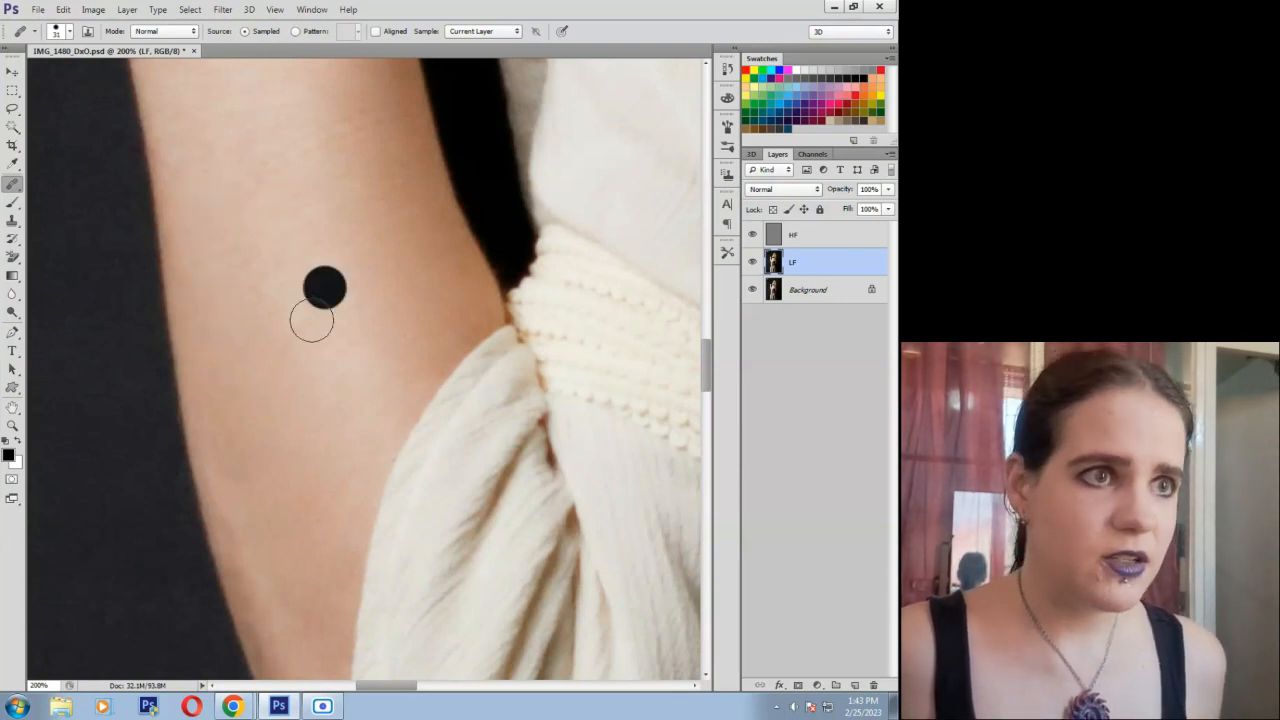
Touch up the remaining tonal patches in the middle and upper forearm along its shaded side.
{"action": "scroll", "coordinate": [298, 400], "scroll_direction": "up", "scroll_amount": 1}
{"action": "scroll", "coordinate": [300, 410], "scroll_direction": "down", "scroll_amount": 5}
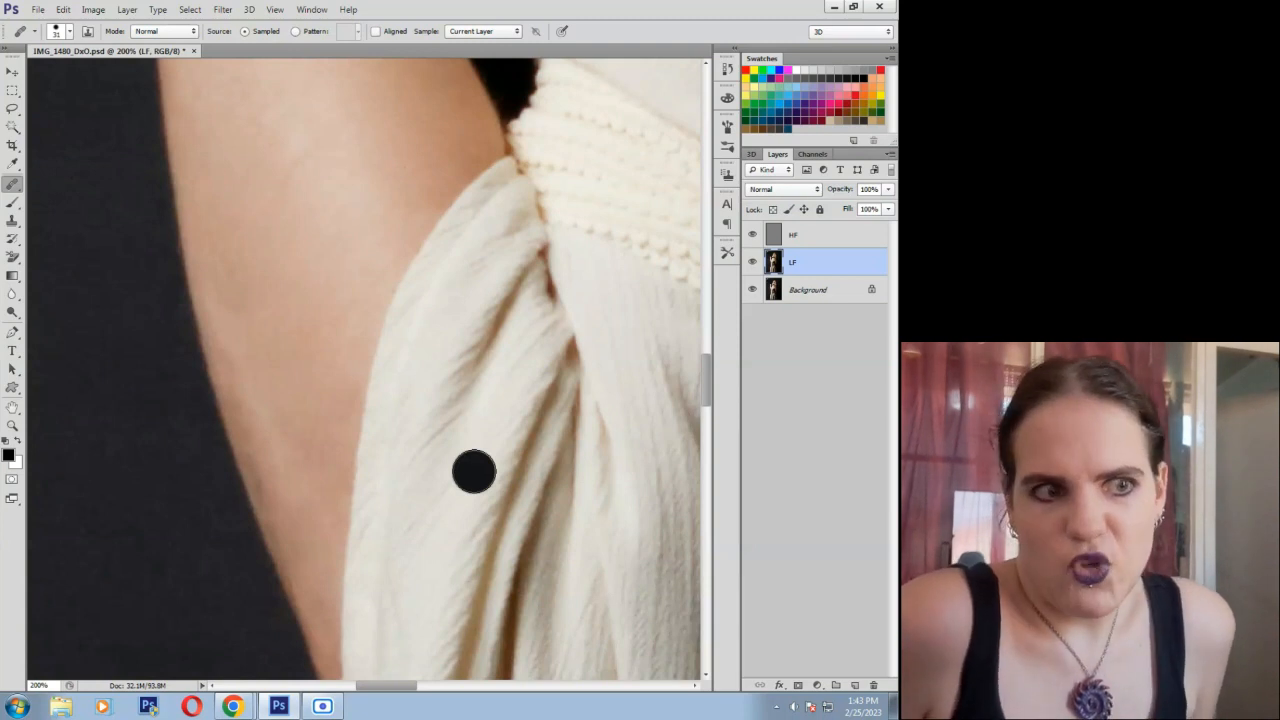
{"action": "scroll", "coordinate": [300, 385], "scroll_direction": "up", "scroll_amount": 6}
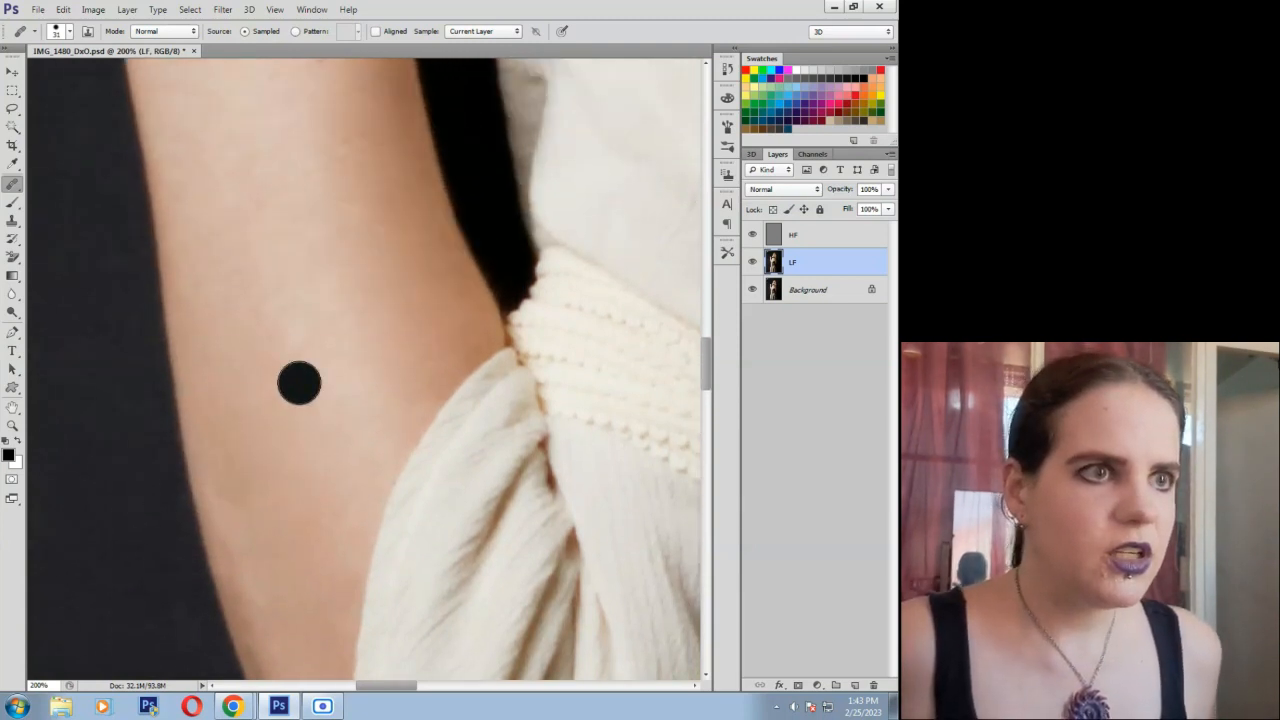
{"action": "scroll", "coordinate": [299, 383], "scroll_direction": "up", "scroll_amount": 4}
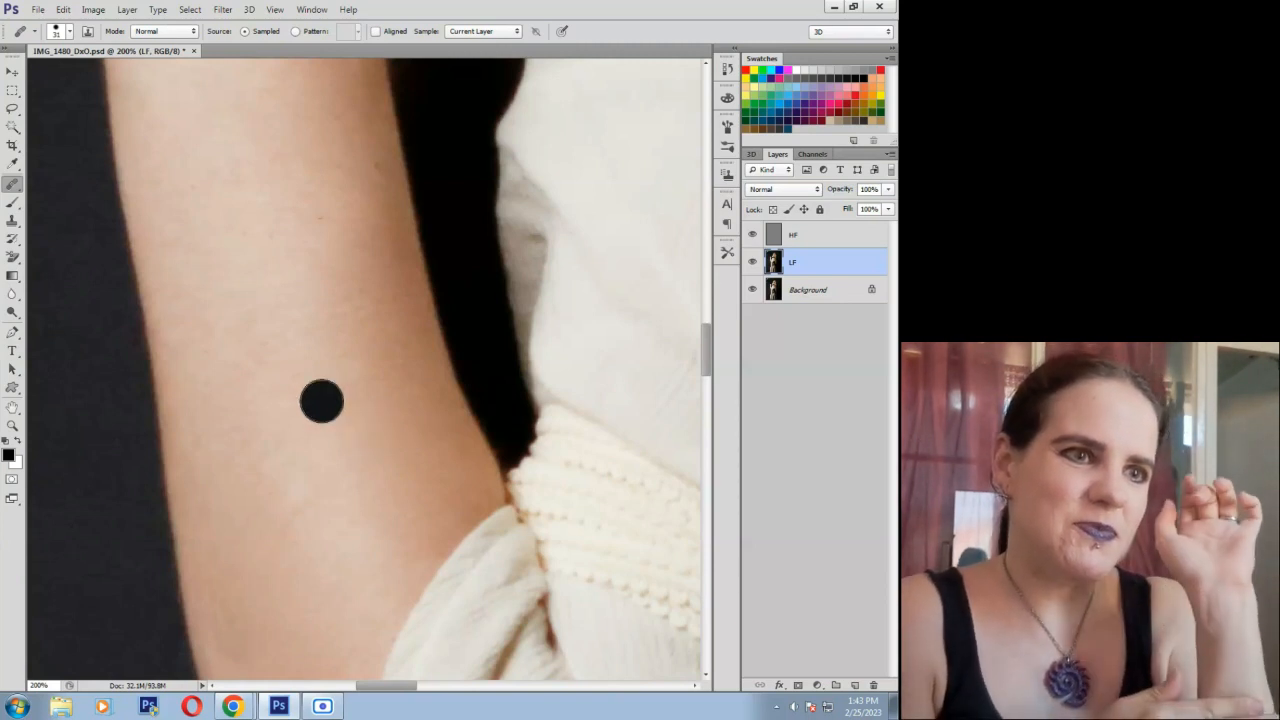
{"action": "mouse_move", "coordinate": [283, 203]}
{"action": "left_mouse_down"}
{"action": "mouse_move", "coordinate": [232, 181]}
{"action": "mouse_move", "coordinate": [316, 216]}
{"action": "left_mouse_up"}
{"action": "left_click_drag", "start_coordinate": [276, 162], "coordinate": [343, 237]}
{"action": "left_click_drag", "start_coordinate": [328, 119], "coordinate": [313, 108]}
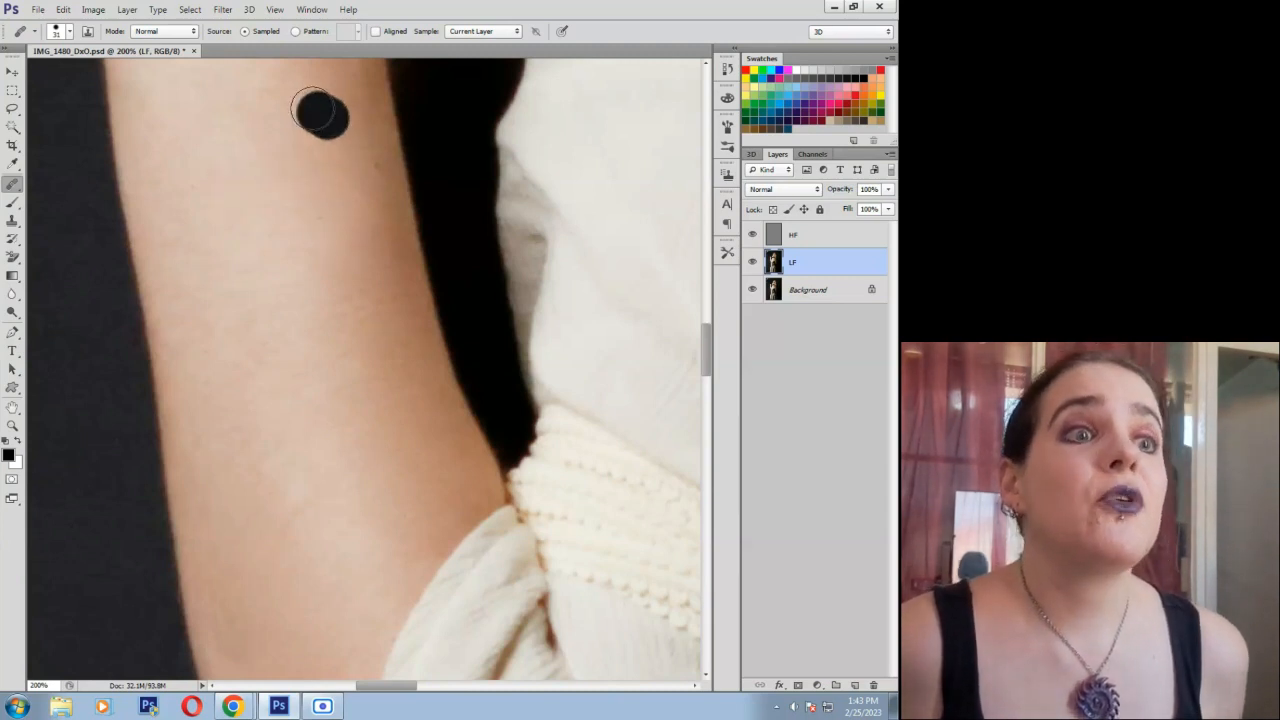
{"action": "left_click_drag", "start_coordinate": [362, 168], "coordinate": [352, 110]}
{"action": "left_click", "coordinate": [273, 400]}
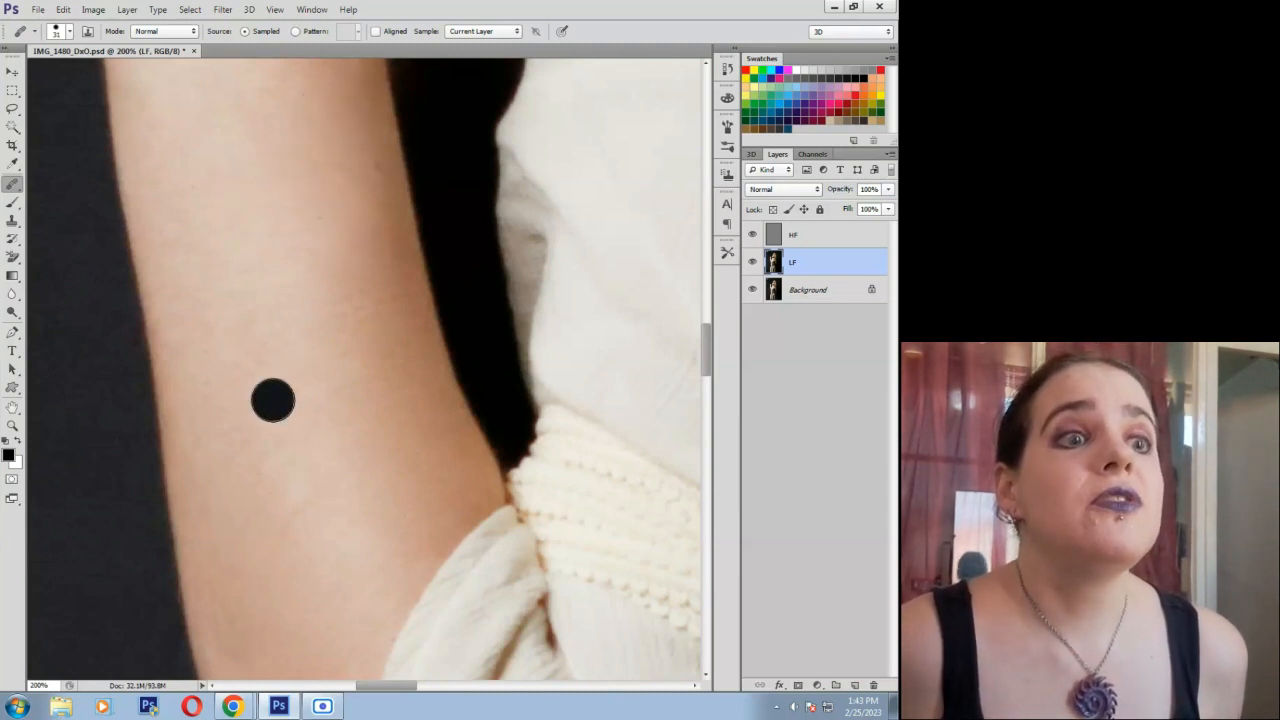
{"action": "scroll", "coordinate": [273, 400], "scroll_direction": "up", "scroll_amount": 3}
{"action": "mouse_move", "coordinate": [341, 251]}
{"action": "left_mouse_down"}
{"action": "mouse_move", "coordinate": [340, 231]}
{"action": "mouse_move", "coordinate": [349, 277]}
{"action": "left_mouse_up"}
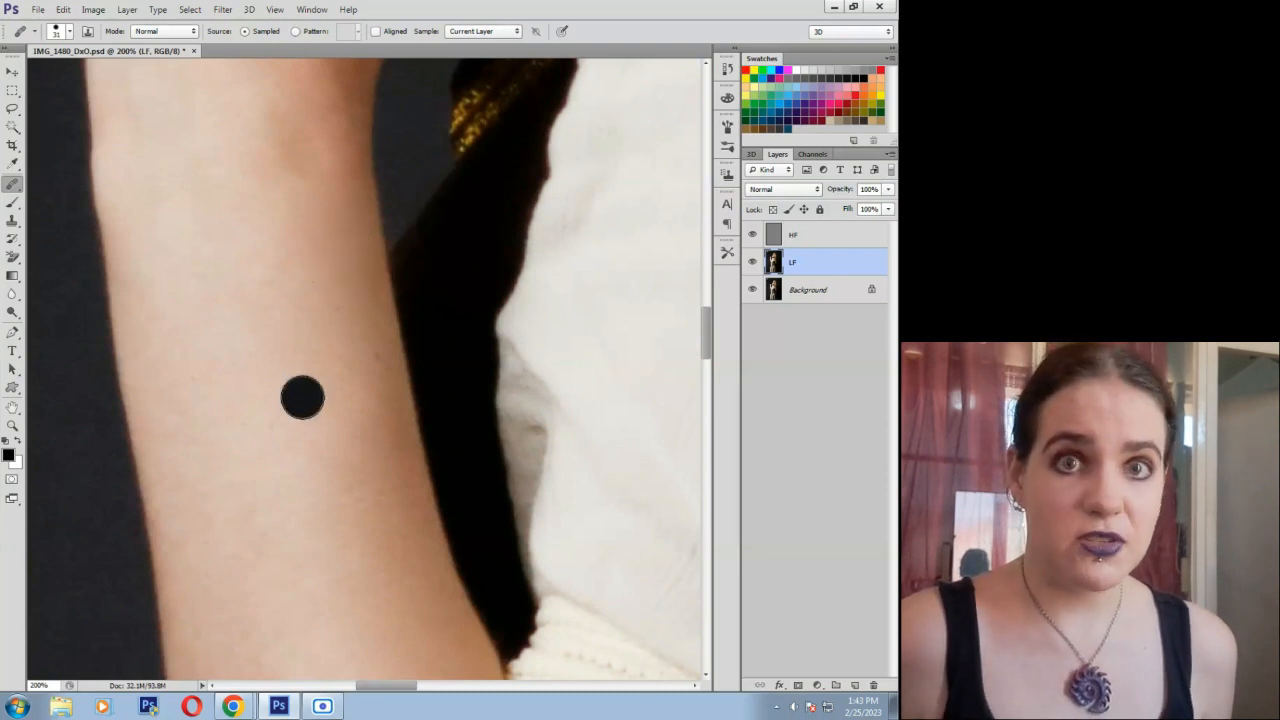
Set the Healing Brush size to 71 px and sample clean dark backdrop above the raised hand at 100%.
{"action": "scroll", "coordinate": [302, 398], "scroll_direction": "up", "scroll_amount": 5}
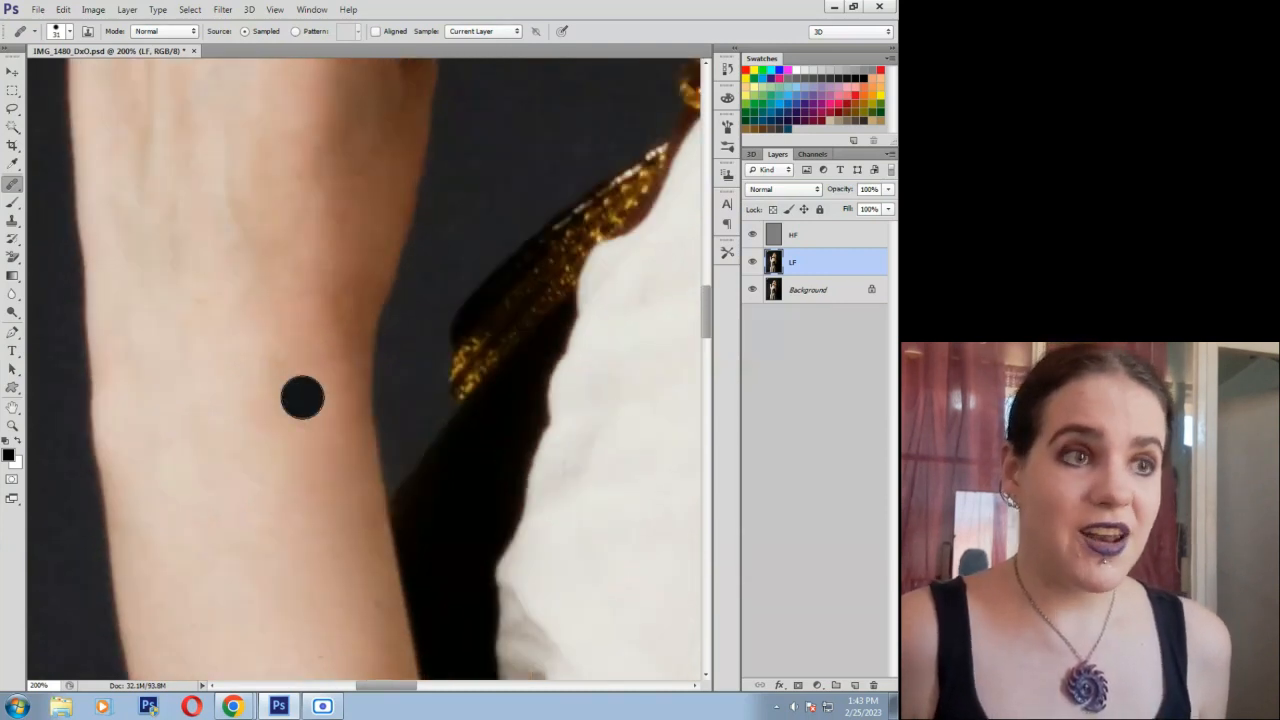
{"action": "scroll", "coordinate": [302, 398], "scroll_direction": "up", "scroll_amount": 5}
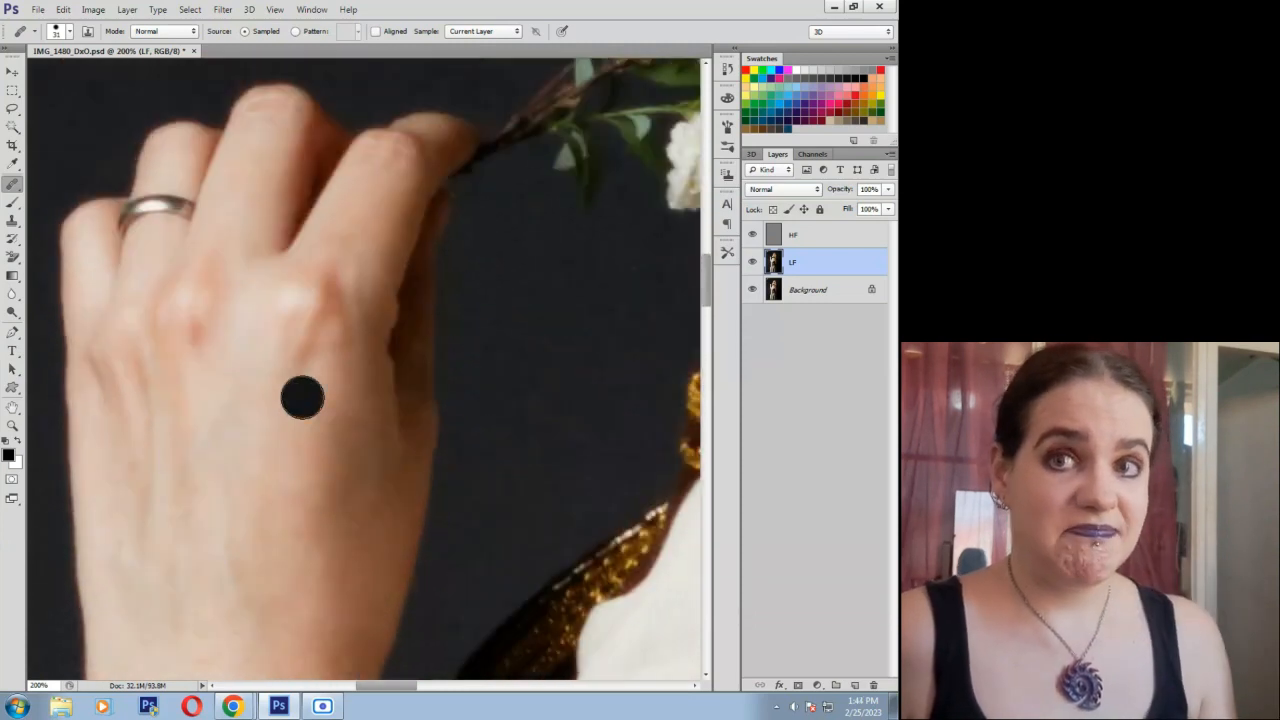
{"action": "mouse_move", "coordinate": [600, 350]}
{"action": "left_mouse_down"}
{"action": "mouse_move", "coordinate": [539, 319]}
{"action": "mouse_move", "coordinate": [577, 358]}
{"action": "left_mouse_up"}
{"action": "left_click", "coordinate": [12, 426]}
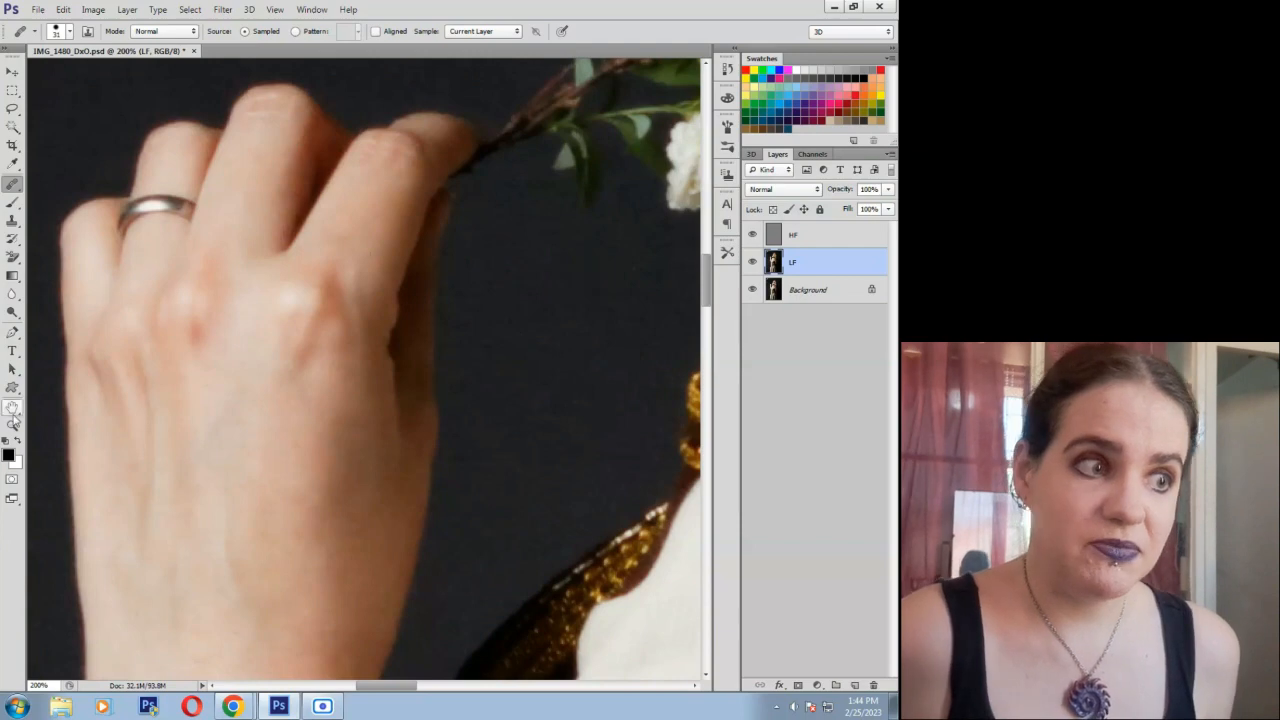
{"action": "left_click", "coordinate": [393, 303]}
{"action": "scroll", "coordinate": [388, 340], "scroll_direction": "up", "scroll_amount": 6}
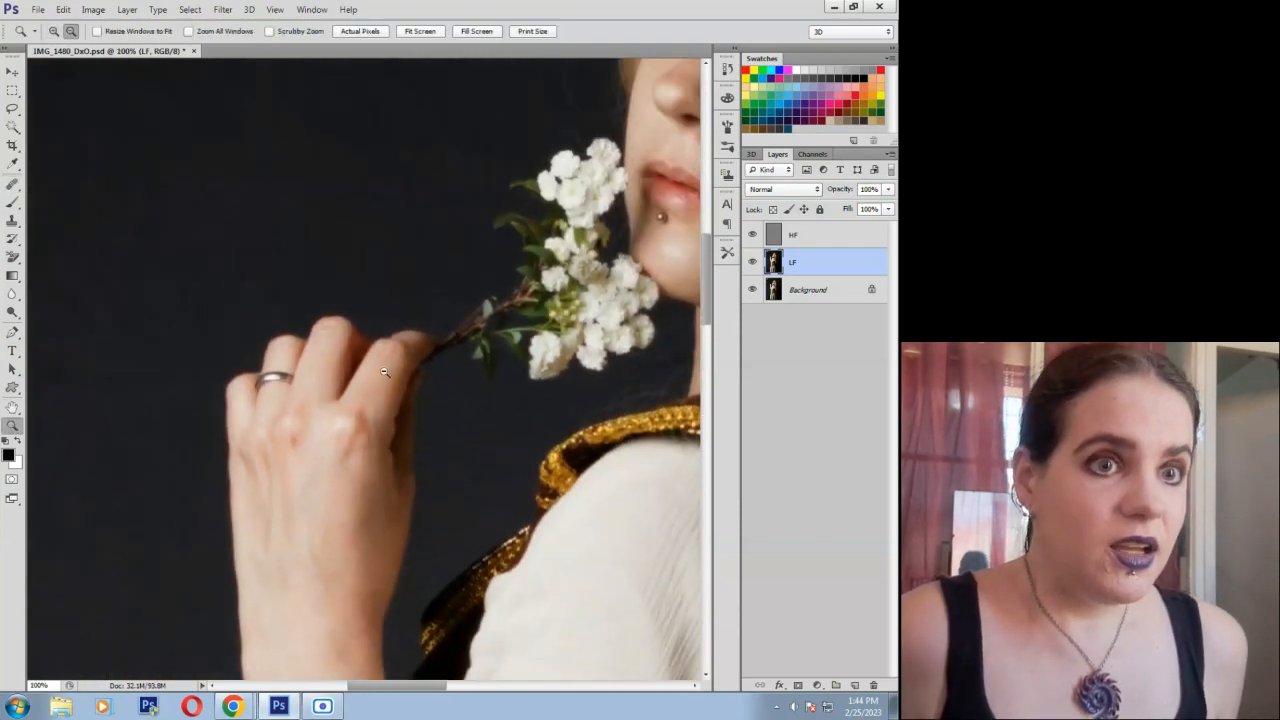
{"action": "left_click_drag", "start_coordinate": [440, 687], "coordinate": [390, 690]}
{"action": "left_click", "coordinate": [11, 182]}
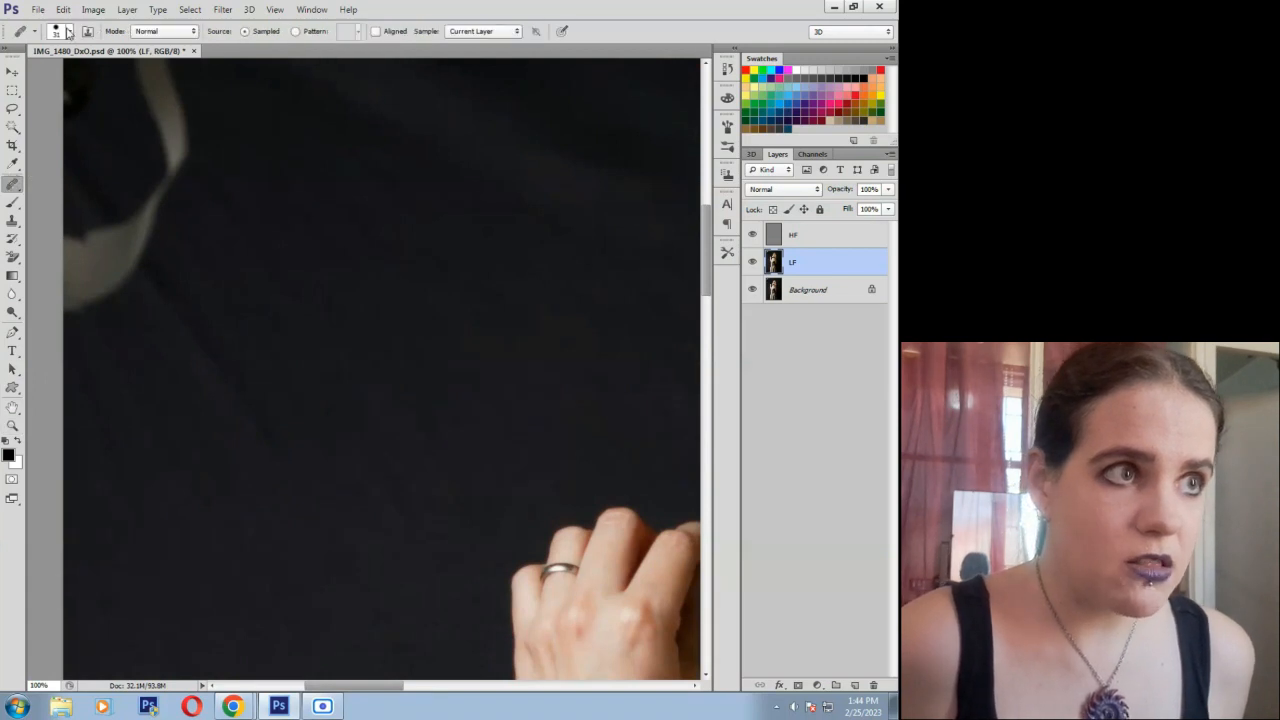
{"action": "left_click", "coordinate": [67, 31]}
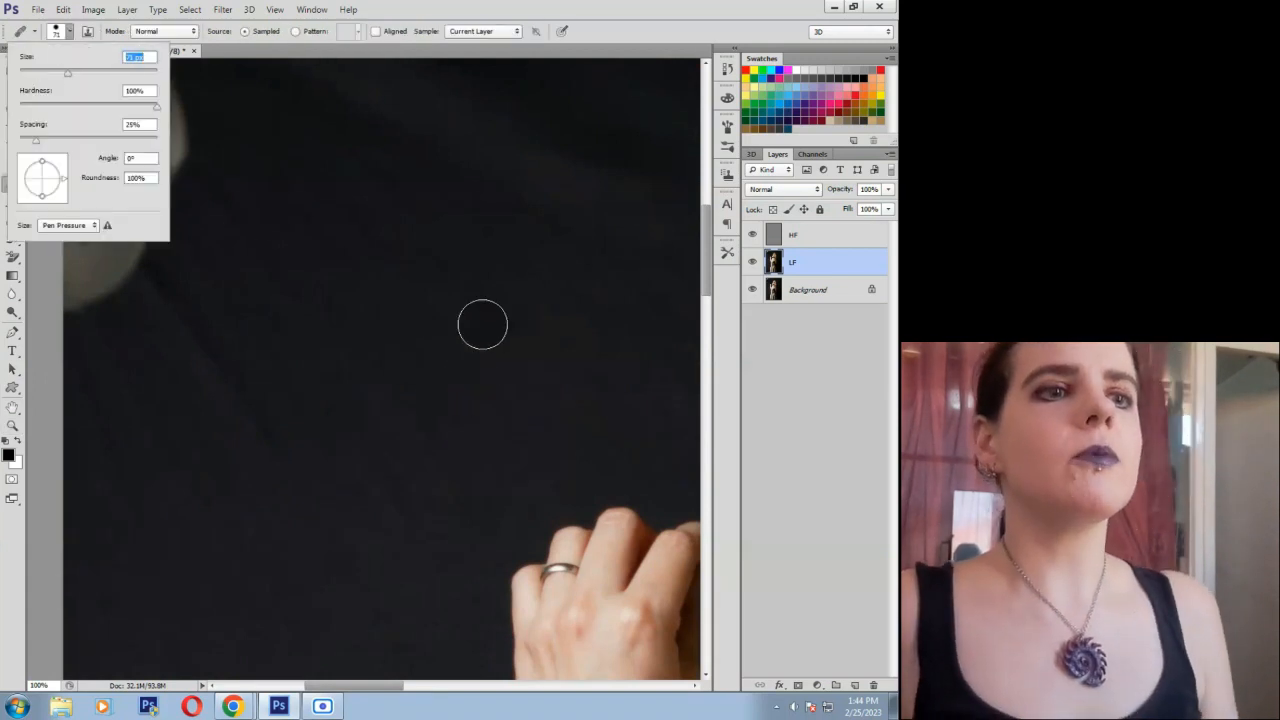
{"action": "left_click", "coordinate": [437, 327], "text": "alt"}
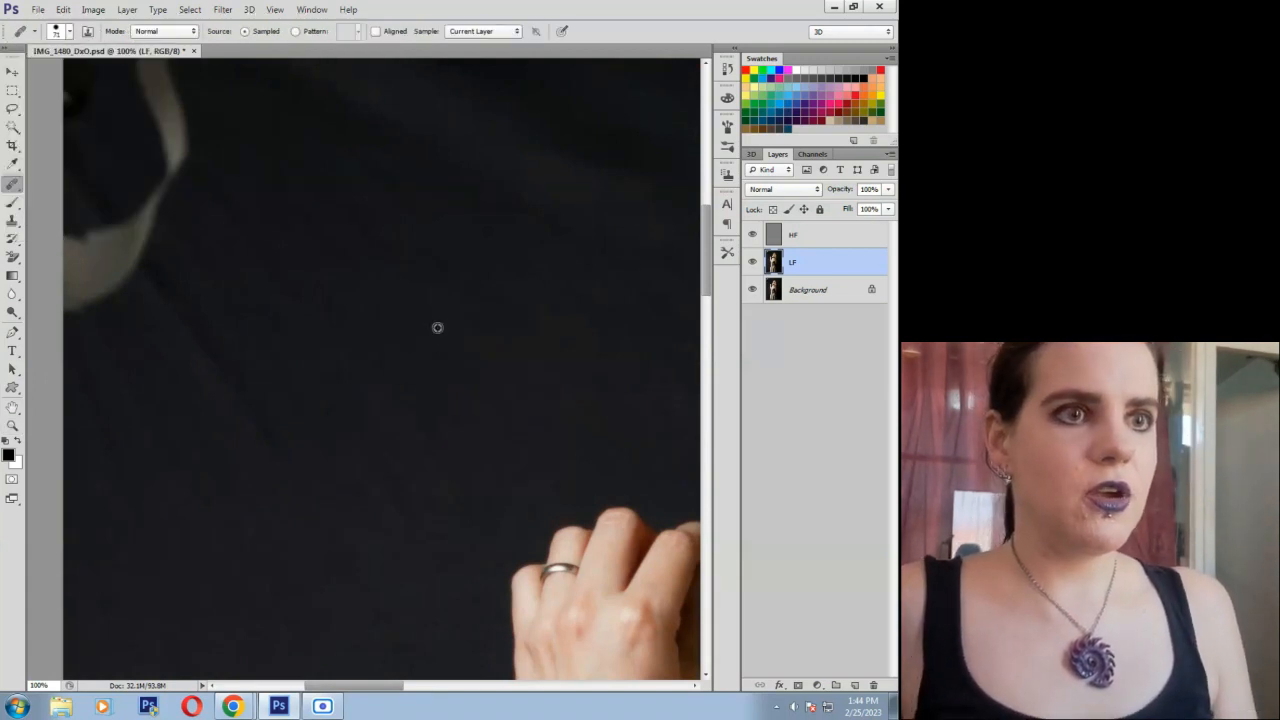
Heal the creases and uneven tones in the dark backdrop beside and above the raised hand.
{"action": "left_click_drag", "start_coordinate": [418, 452], "coordinate": [414, 450]}
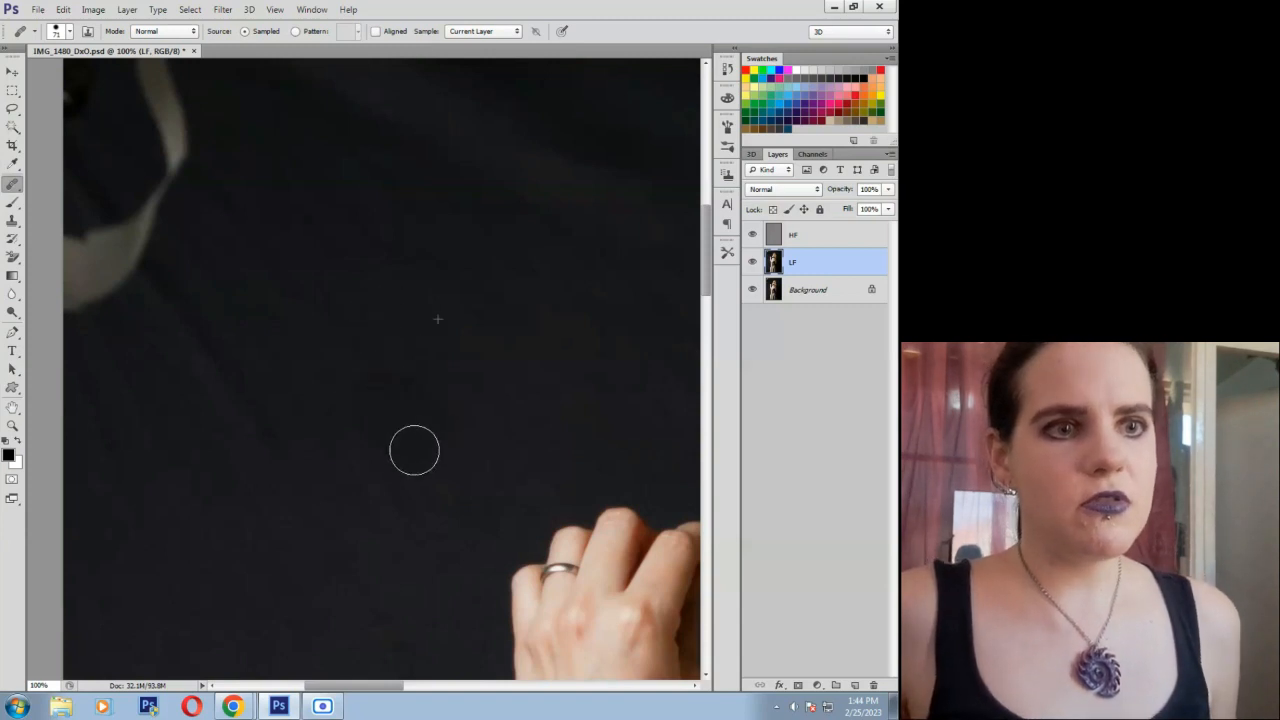
{"action": "left_click_drag", "start_coordinate": [578, 381], "coordinate": [531, 389]}
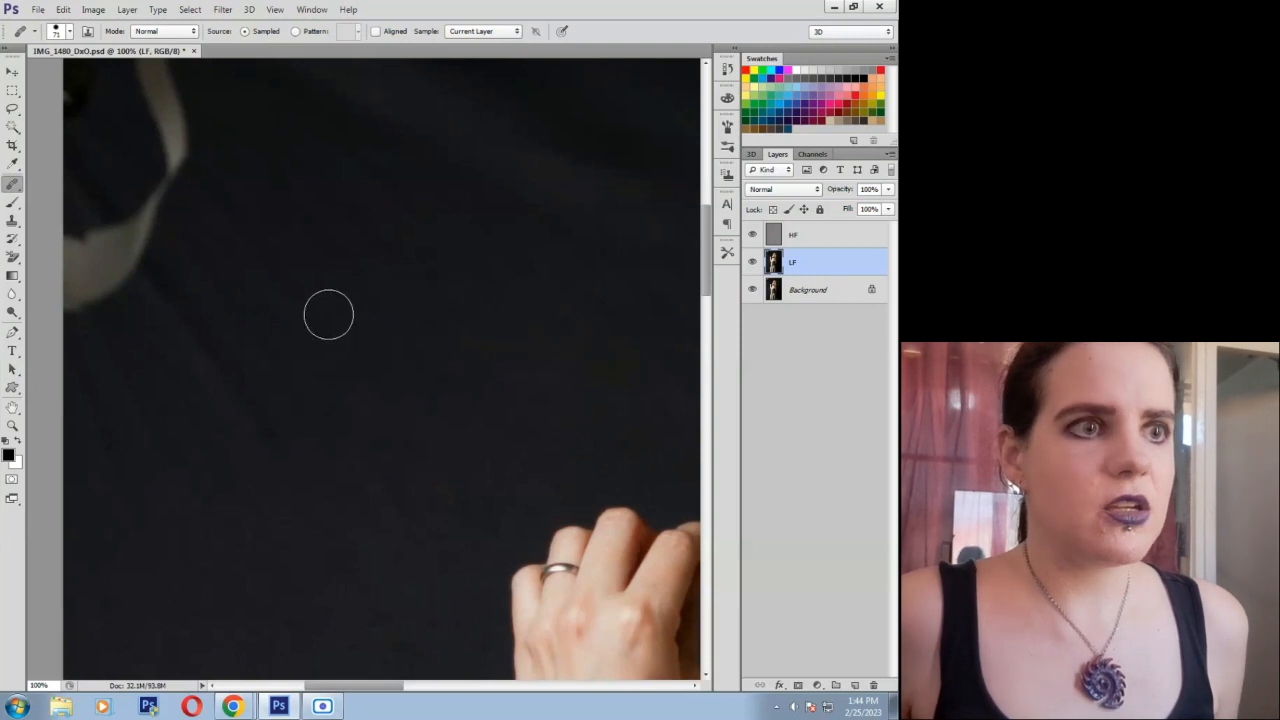
{"action": "left_click_drag", "start_coordinate": [318, 406], "coordinate": [388, 534]}
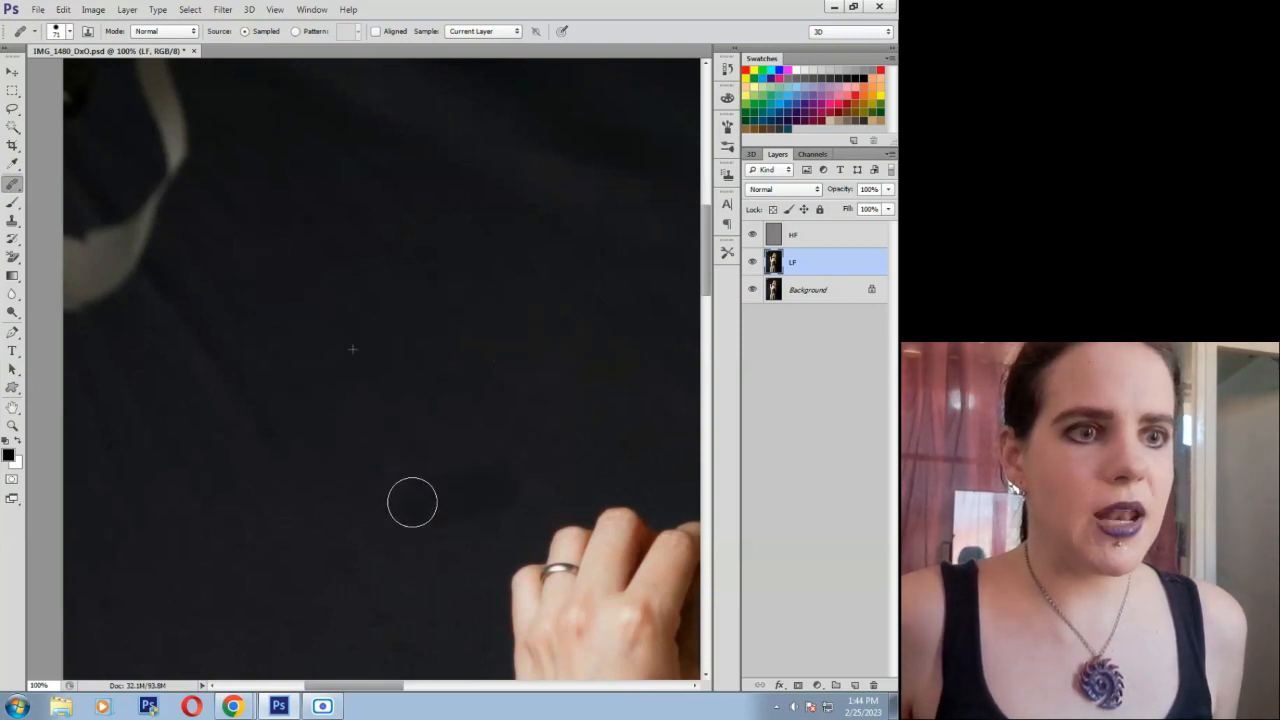
{"action": "left_click_drag", "start_coordinate": [365, 590], "coordinate": [374, 606]}
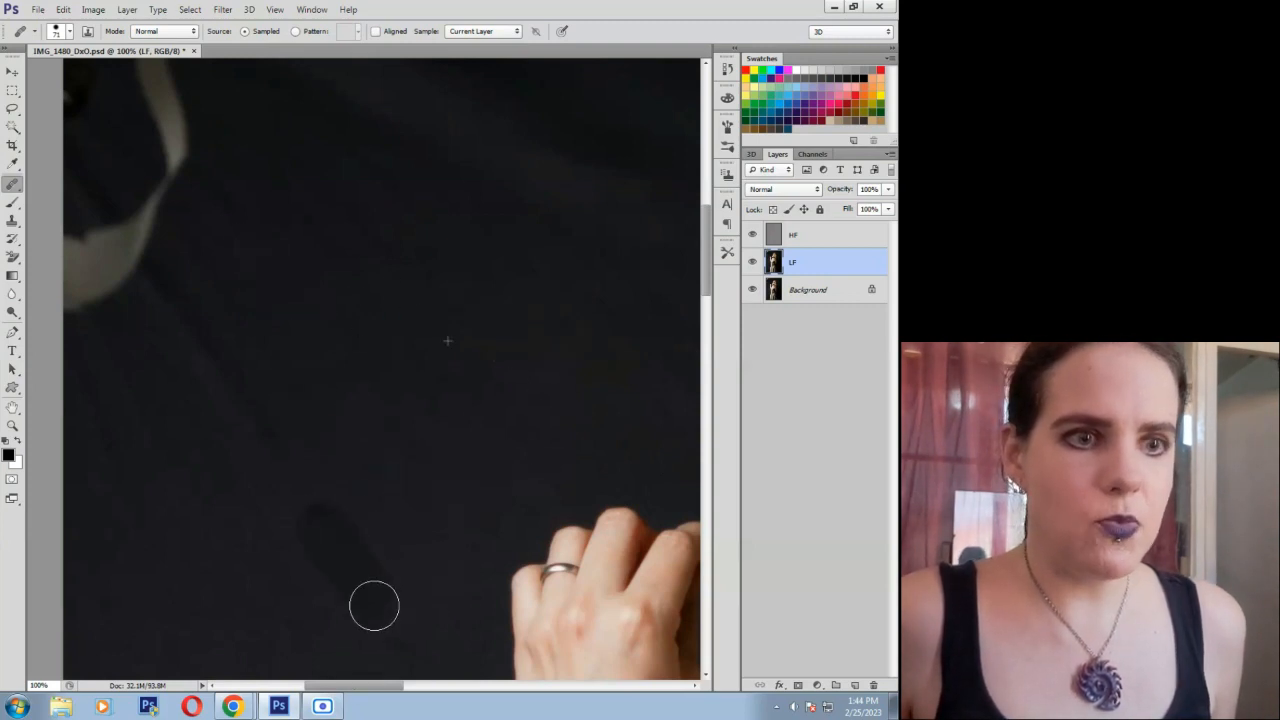
{"action": "left_click_drag", "start_coordinate": [413, 437], "coordinate": [250, 437]}
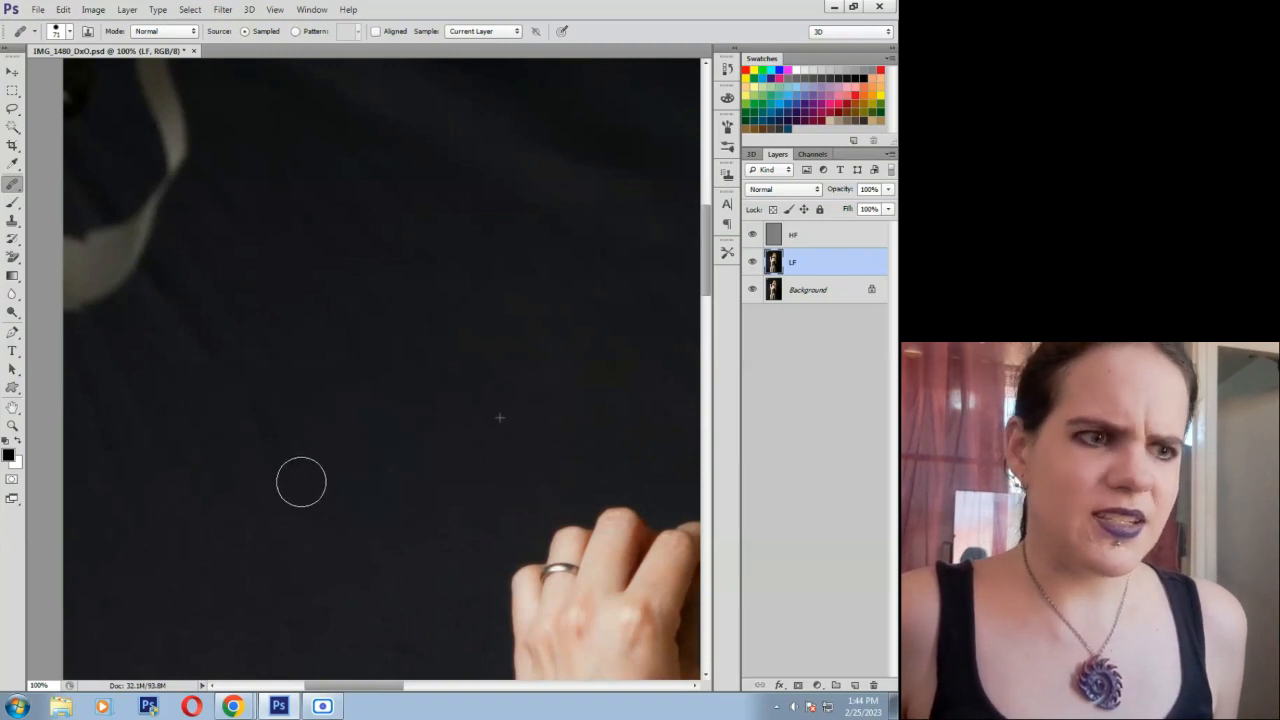
{"action": "left_click_drag", "start_coordinate": [301, 482], "coordinate": [293, 481]}
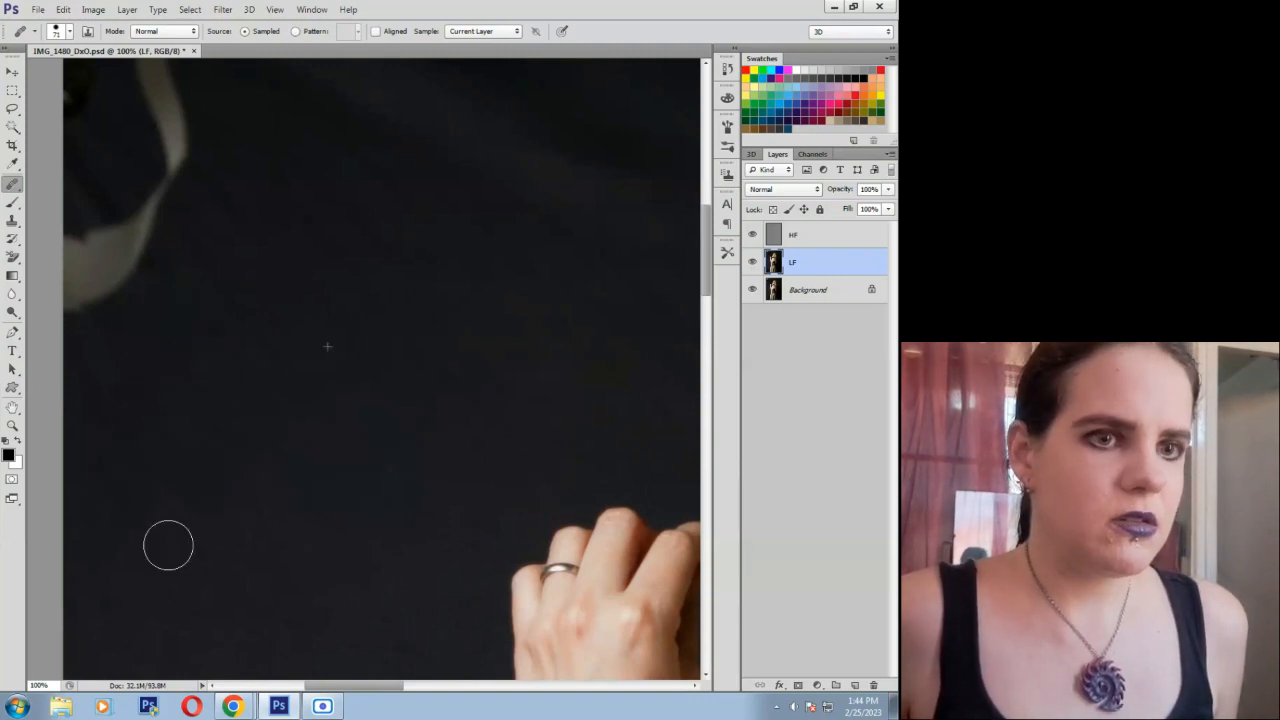
Heal the diagonal folds and uneven tones in the dark backdrop above the white flowers, between the raised hand and the hair.
{"action": "left_click_drag", "start_coordinate": [370, 686], "coordinate": [404, 686]}
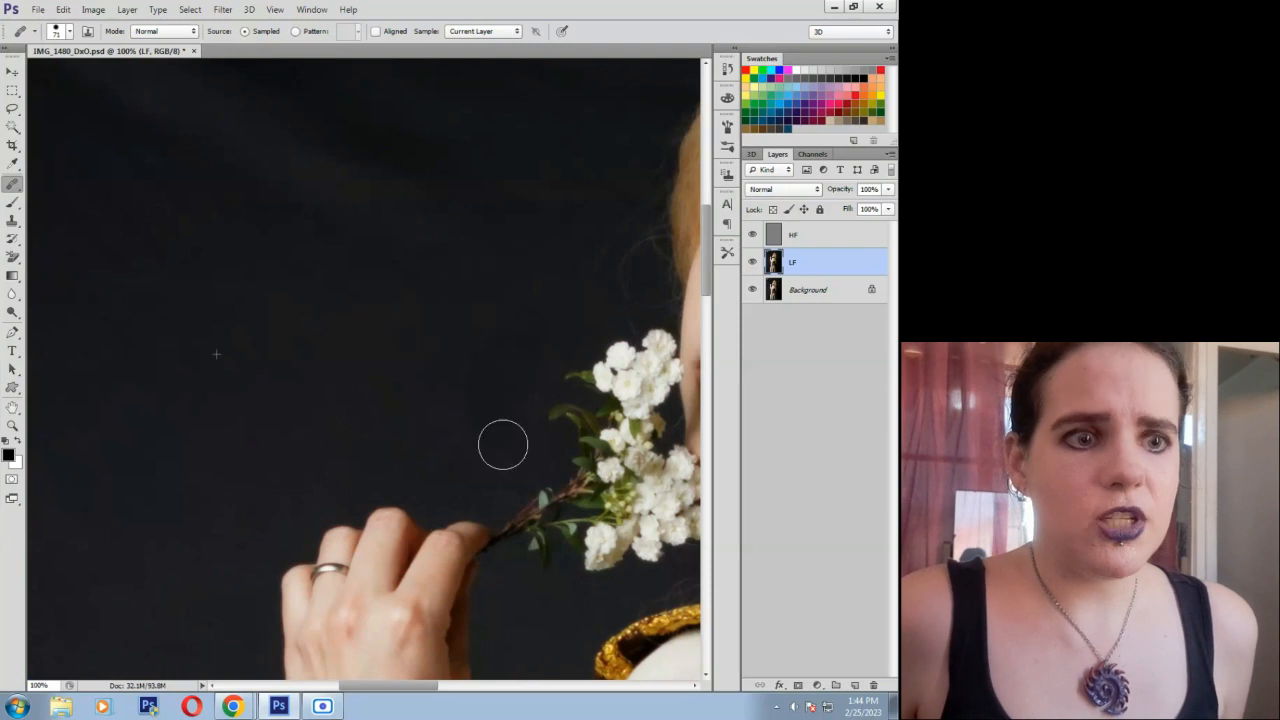
{"action": "scroll", "coordinate": [372, 468], "scroll_direction": "up", "scroll_amount": 5}
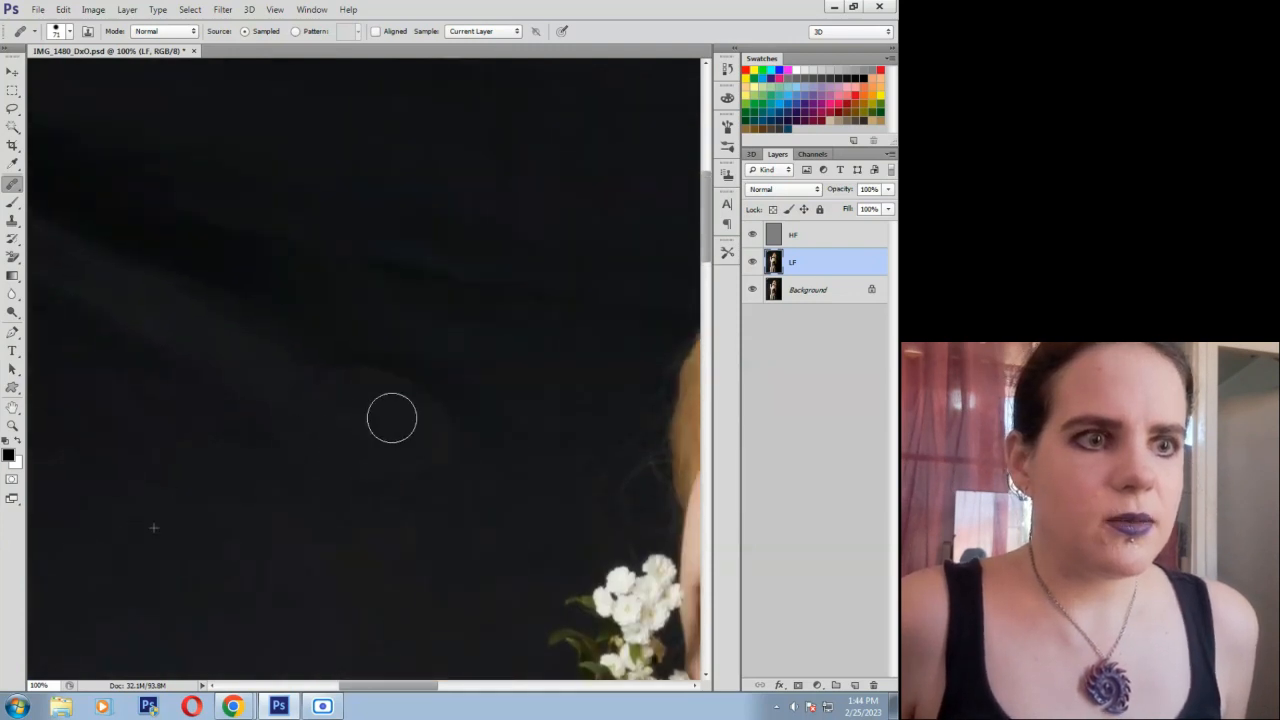
{"action": "left_click_drag", "start_coordinate": [392, 418], "coordinate": [428, 551]}
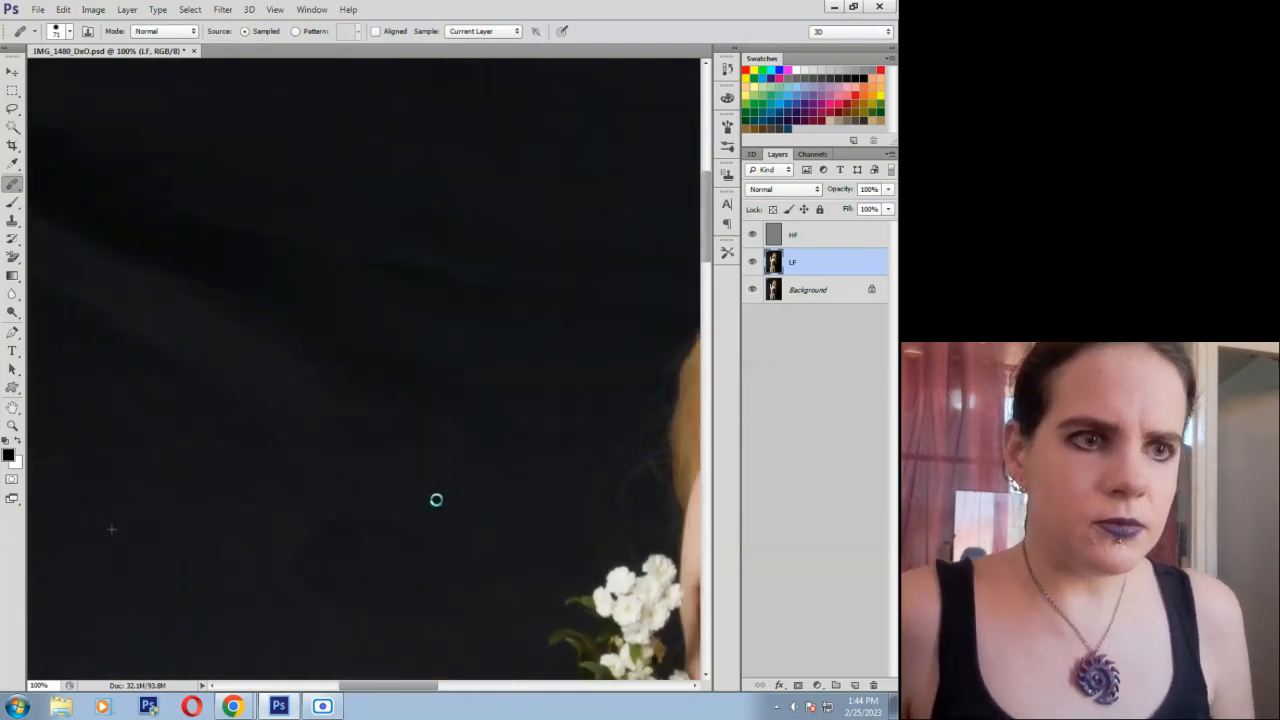
{"action": "left_click_drag", "start_coordinate": [371, 260], "coordinate": [553, 290]}
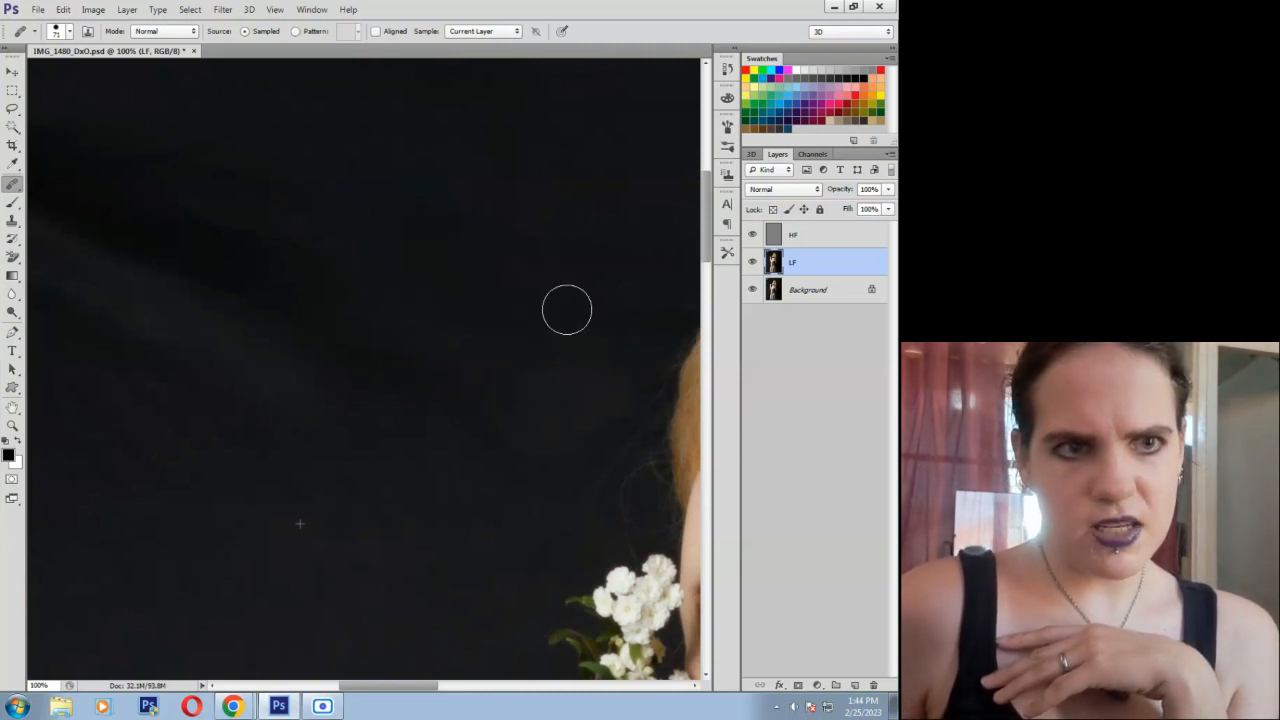
{"action": "left_click_drag", "start_coordinate": [116, 310], "coordinate": [326, 400]}
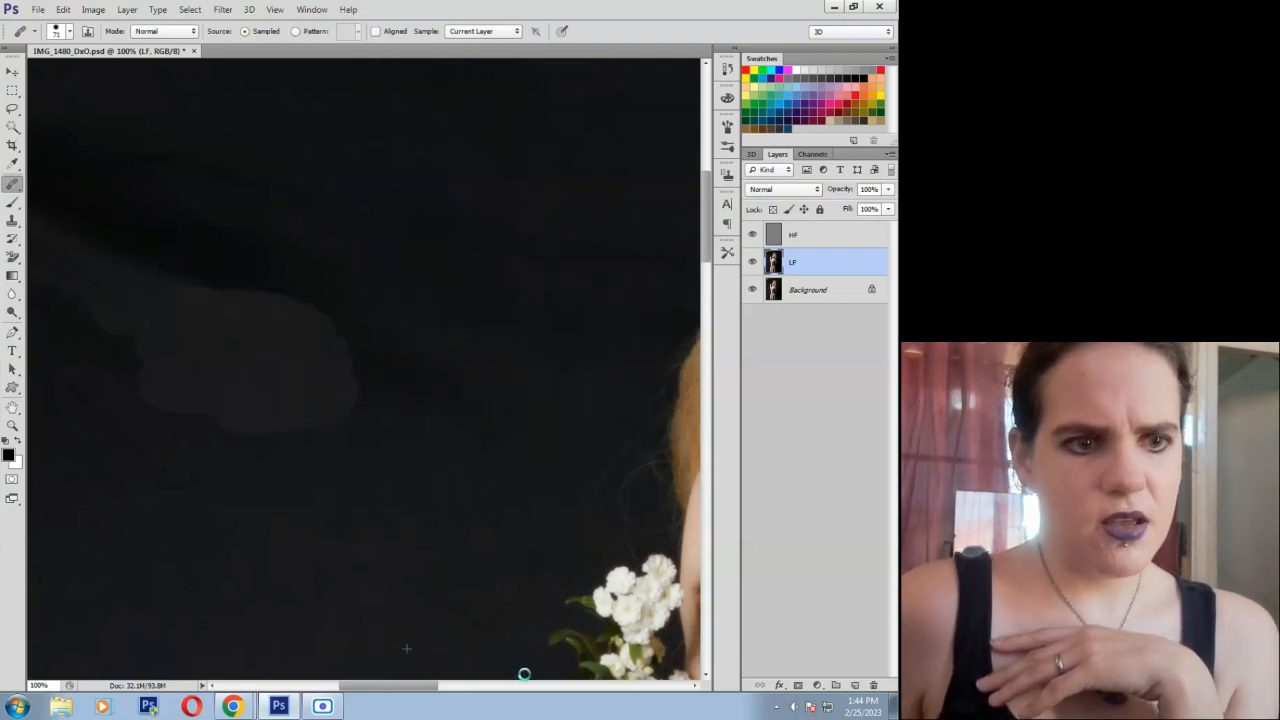
Heal the rest of the diagonal backdrop fold near the pale hanging cloth at the photo's outer edge.
{"action": "left_click_drag", "start_coordinate": [420, 686], "coordinate": [387, 689]}
{"action": "mouse_move", "coordinate": [278, 326]}
{"action": "left_mouse_down"}
{"action": "mouse_move", "coordinate": [342, 245]}
{"action": "mouse_move", "coordinate": [429, 291]}
{"action": "mouse_move", "coordinate": [387, 393]}
{"action": "left_mouse_up"}
{"action": "mouse_move", "coordinate": [210, 215]}
{"action": "left_mouse_down"}
{"action": "mouse_move", "coordinate": [194, 194]}
{"action": "mouse_move", "coordinate": [259, 269]}
{"action": "left_mouse_up"}
{"action": "mouse_move", "coordinate": [218, 462]}
{"action": "left_mouse_down"}
{"action": "mouse_move", "coordinate": [217, 437]}
{"action": "mouse_move", "coordinate": [190, 475]}
{"action": "left_mouse_up"}
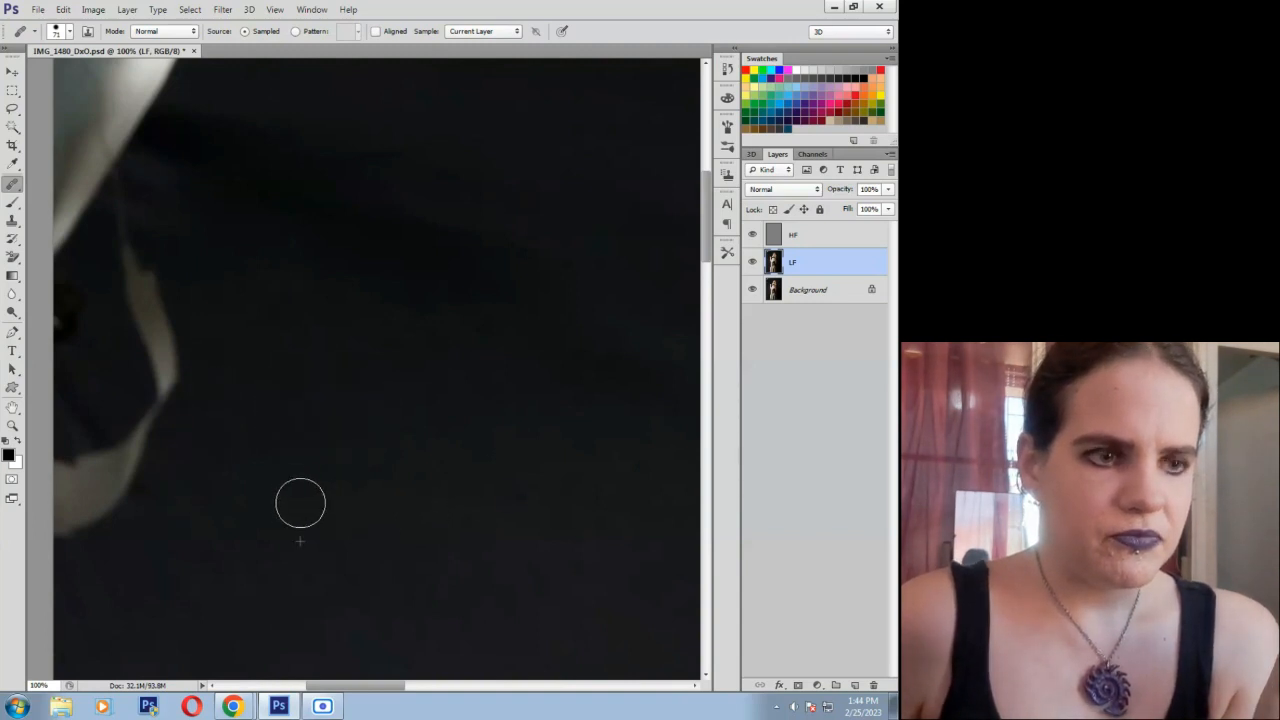
Even out the patchy tones in the dark backdrop beside the raised hand and wrist.
{"action": "scroll", "coordinate": [300, 503], "scroll_direction": "down", "scroll_amount": 5}
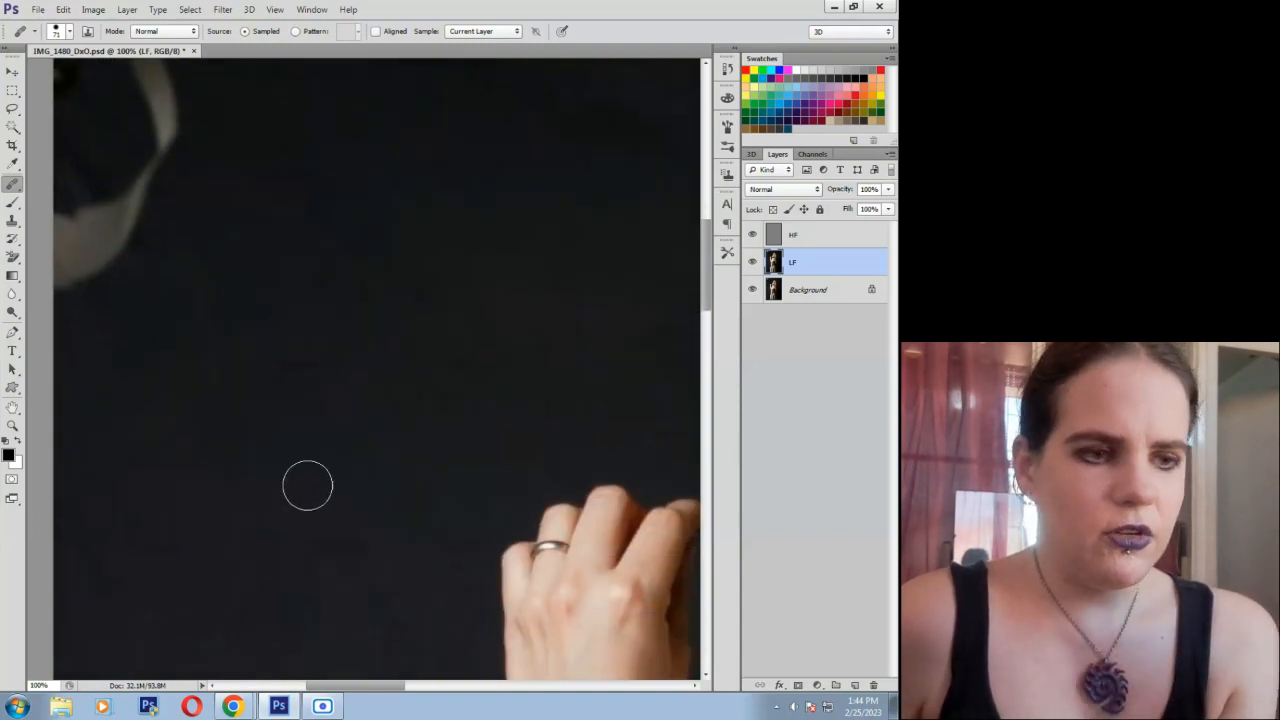
{"action": "scroll", "coordinate": [300, 487], "scroll_direction": "down", "scroll_amount": 5}
{"action": "scroll", "coordinate": [300, 525], "scroll_direction": "down", "scroll_amount": 5}
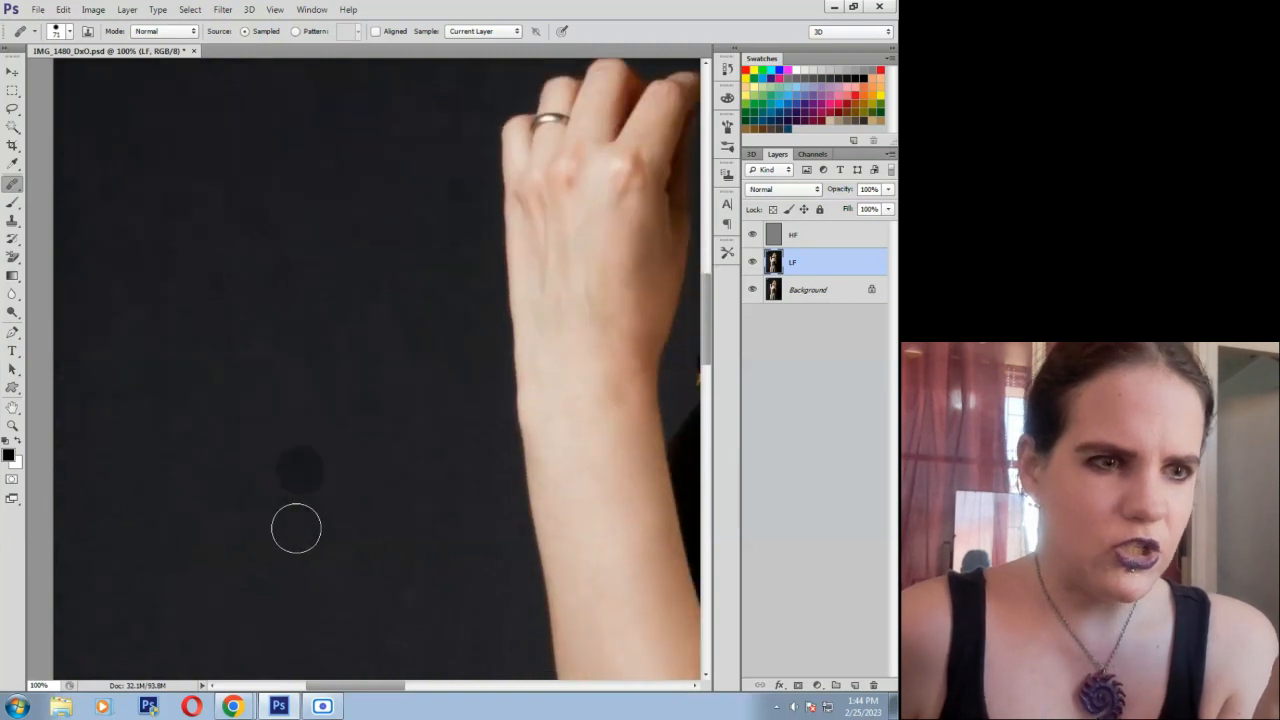
{"action": "left_click_drag", "start_coordinate": [369, 369], "coordinate": [398, 381]}
{"action": "left_click_drag", "start_coordinate": [440, 474], "coordinate": [457, 443]}
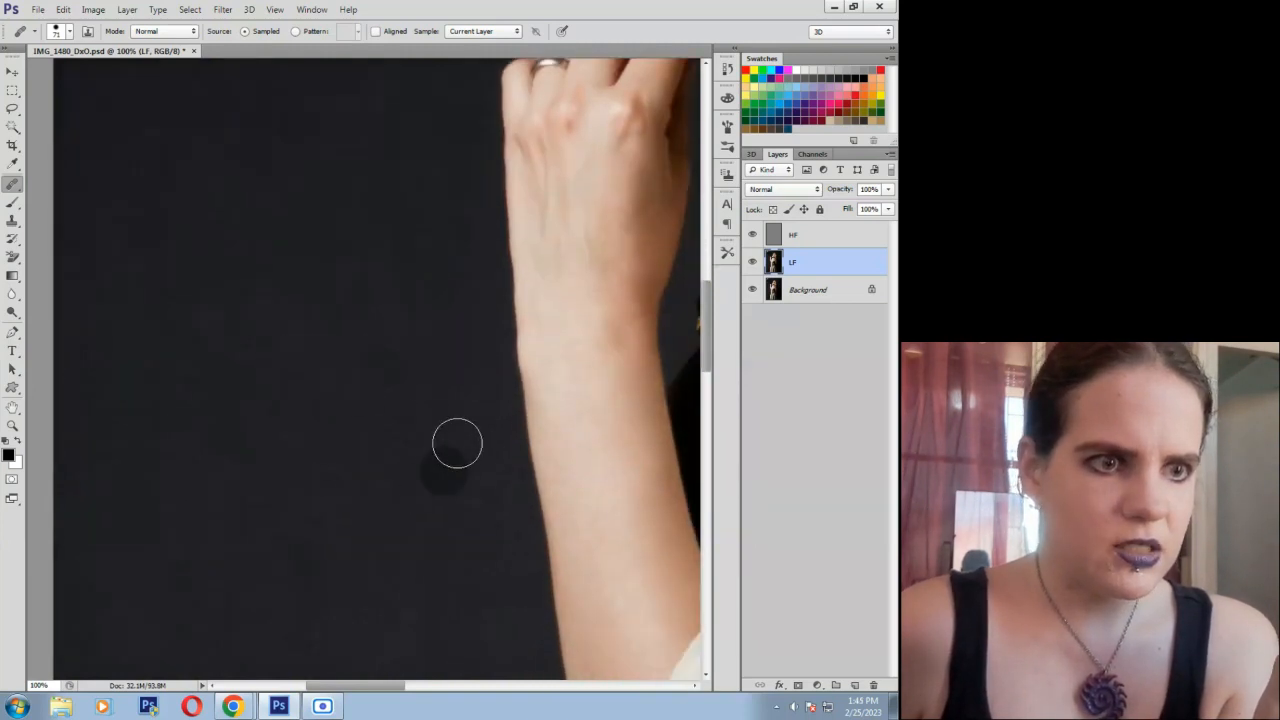
{"action": "left_click_drag", "start_coordinate": [180, 372], "coordinate": [109, 349]}
Heal the uneven patches in the dark backdrop alongside the lower forearm, out to the photo's edge.
{"action": "scroll", "coordinate": [258, 562], "scroll_direction": "down", "scroll_amount": 2}
{"action": "scroll", "coordinate": [258, 562], "scroll_direction": "down", "scroll_amount": 2}
{"action": "left_click_drag", "start_coordinate": [460, 559], "coordinate": [466, 540]}
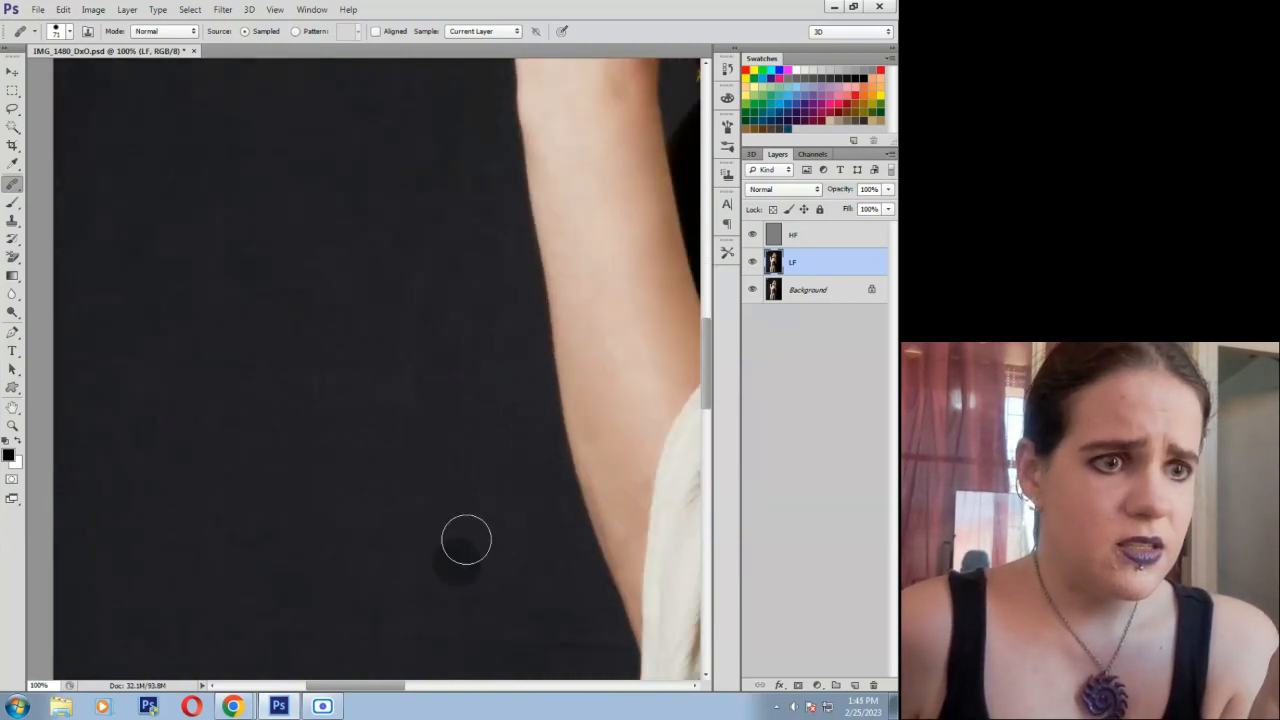
{"action": "left_click_drag", "start_coordinate": [460, 492], "coordinate": [414, 492]}
{"action": "left_click_drag", "start_coordinate": [222, 549], "coordinate": [283, 544]}
{"action": "mouse_move", "coordinate": [307, 473]}
{"action": "left_mouse_down"}
{"action": "mouse_move", "coordinate": [321, 456]}
{"action": "mouse_move", "coordinate": [266, 446]}
{"action": "left_mouse_up"}
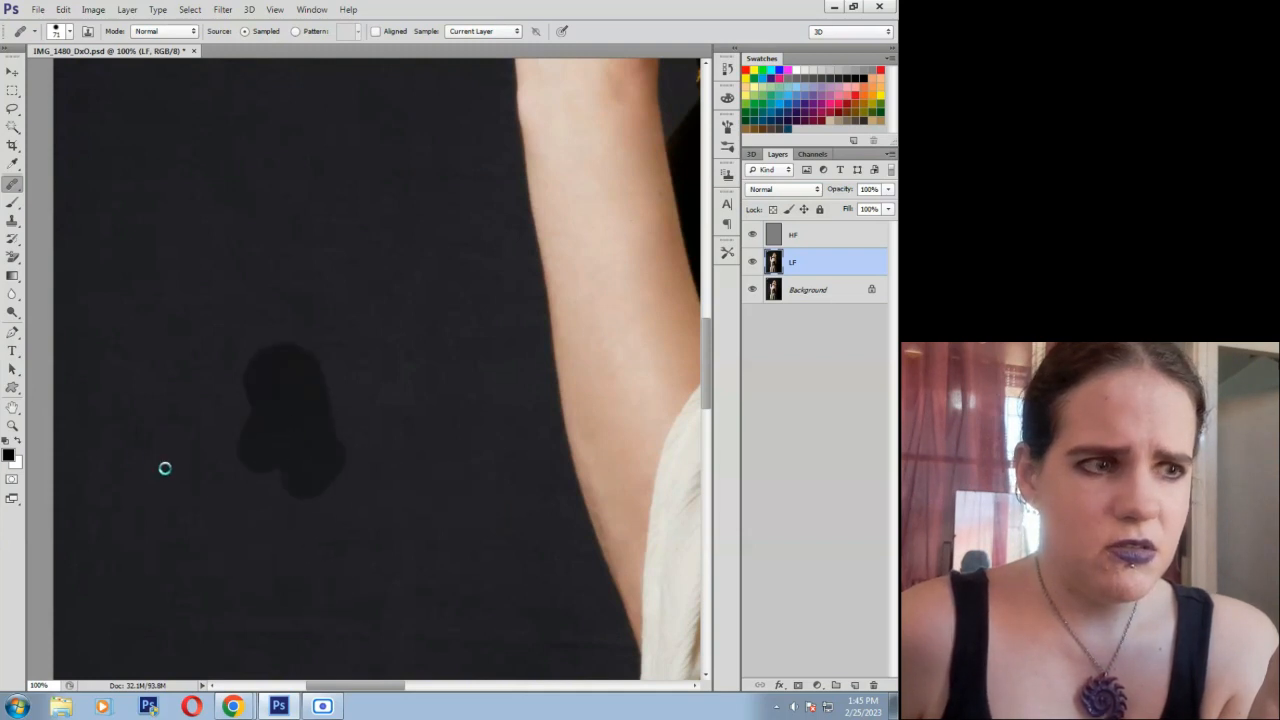
{"action": "left_click_drag", "start_coordinate": [163, 435], "coordinate": [197, 411]}
{"action": "left_click_drag", "start_coordinate": [129, 383], "coordinate": [127, 337]}
{"action": "left_click_drag", "start_coordinate": [408, 426], "coordinate": [436, 398]}
Sample clean backdrop beside the elbow and heal the tonal patches below the forearm, up to the draped fabric.
{"action": "left_click", "coordinate": [357, 557], "text": "alt"}
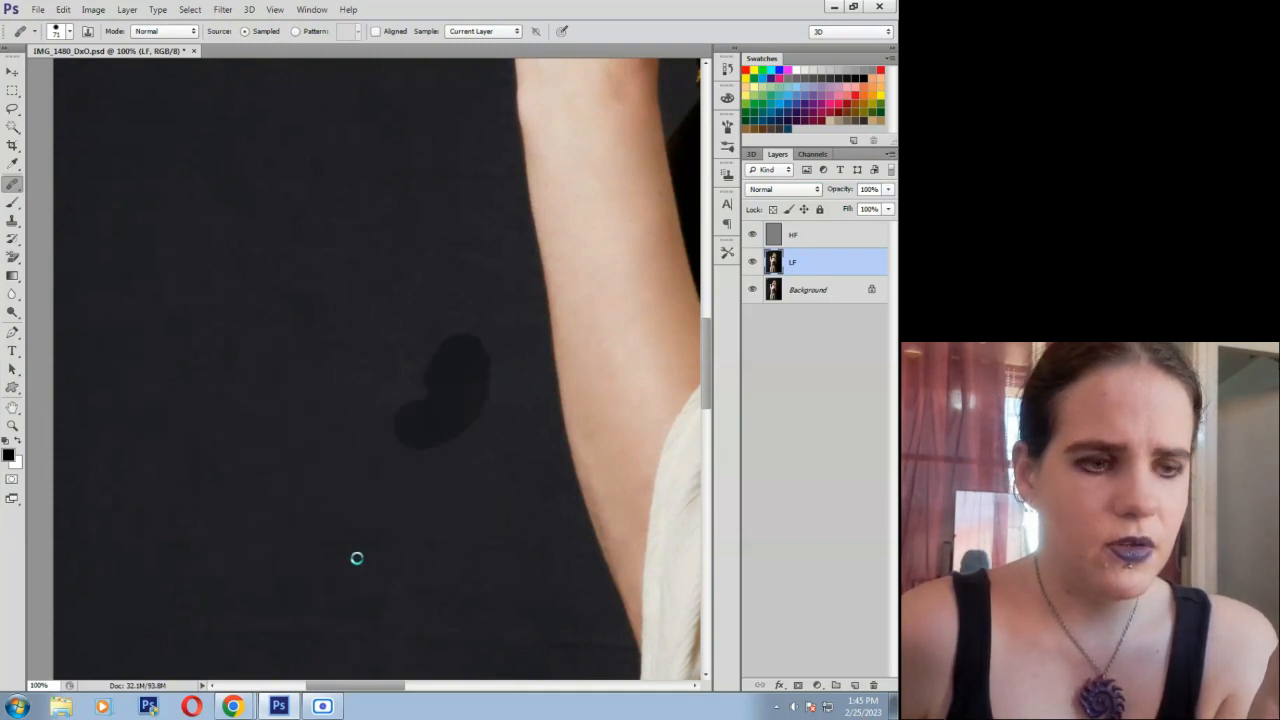
{"action": "scroll", "coordinate": [357, 557], "scroll_direction": "down", "scroll_amount": 1}
{"action": "mouse_move", "coordinate": [394, 558]}
{"action": "left_mouse_down"}
{"action": "mouse_move", "coordinate": [455, 547]}
{"action": "mouse_move", "coordinate": [443, 465]}
{"action": "left_mouse_up"}
{"action": "left_click_drag", "start_coordinate": [590, 565], "coordinate": [474, 562]}
{"action": "mouse_move", "coordinate": [550, 530]}
{"action": "left_mouse_down"}
{"action": "mouse_move", "coordinate": [528, 486]}
{"action": "mouse_move", "coordinate": [476, 527]}
{"action": "left_mouse_up"}
{"action": "scroll", "coordinate": [337, 503], "scroll_direction": "down", "scroll_amount": 2}
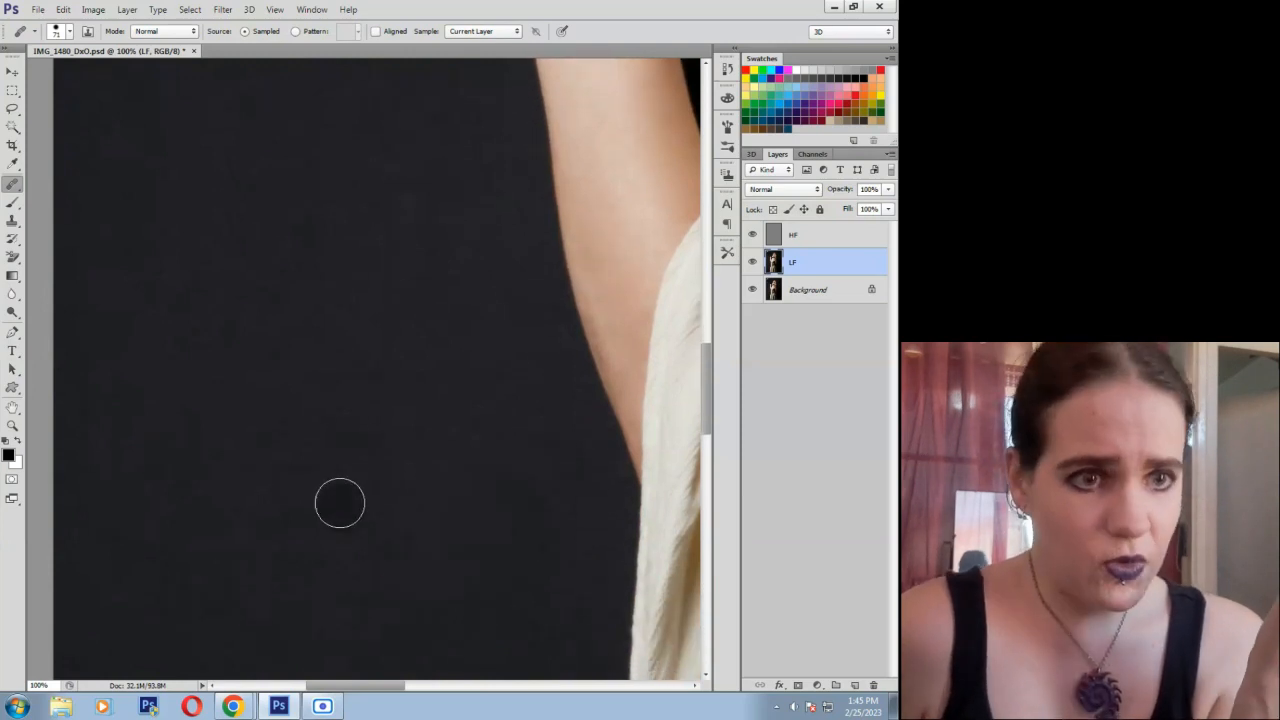
Heal the dark backdrop beside the upper part of the draped fabric, including the faint horizontal crease below elbow level.
{"action": "mouse_move", "coordinate": [406, 509]}
{"action": "left_mouse_down"}
{"action": "mouse_move", "coordinate": [388, 444]}
{"action": "mouse_move", "coordinate": [364, 520]}
{"action": "left_mouse_up"}
{"action": "mouse_move", "coordinate": [494, 481]}
{"action": "left_mouse_down"}
{"action": "mouse_move", "coordinate": [542, 484]}
{"action": "mouse_move", "coordinate": [433, 523]}
{"action": "mouse_move", "coordinate": [417, 563]}
{"action": "mouse_move", "coordinate": [491, 617]}
{"action": "left_mouse_up"}
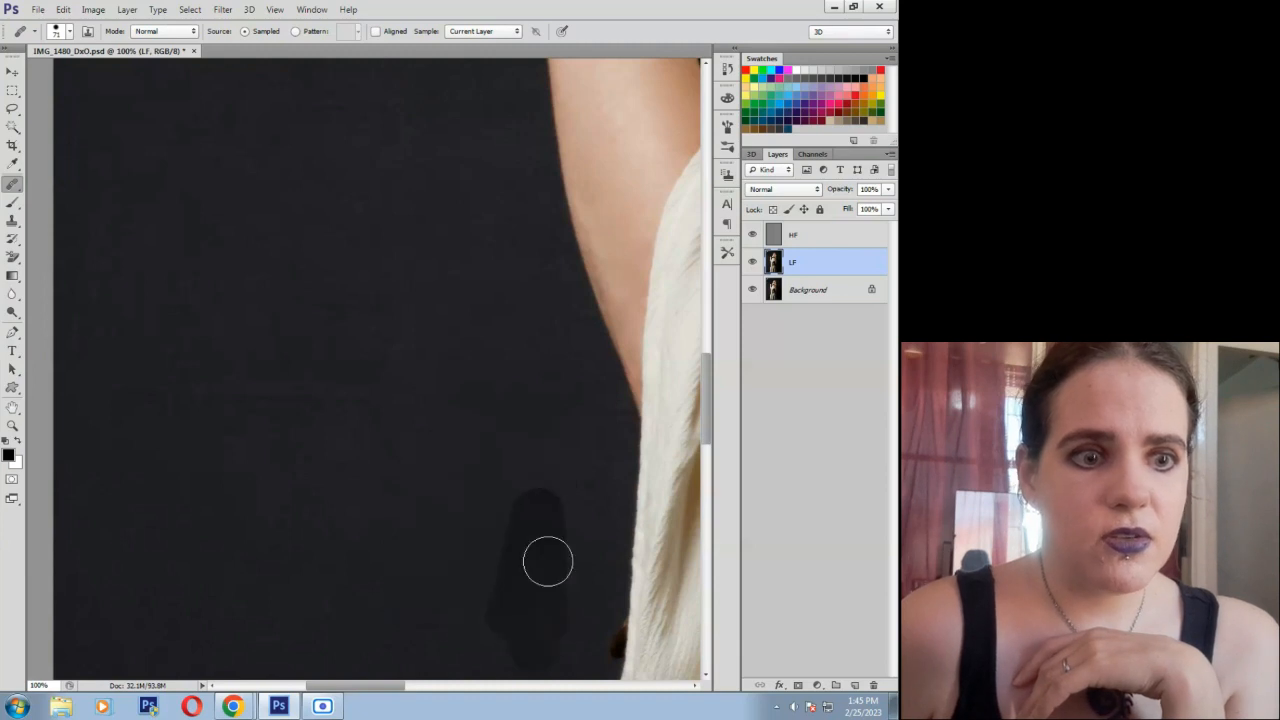
{"action": "left_click_drag", "start_coordinate": [546, 560], "coordinate": [586, 460]}
{"action": "left_click_drag", "start_coordinate": [306, 394], "coordinate": [381, 414]}
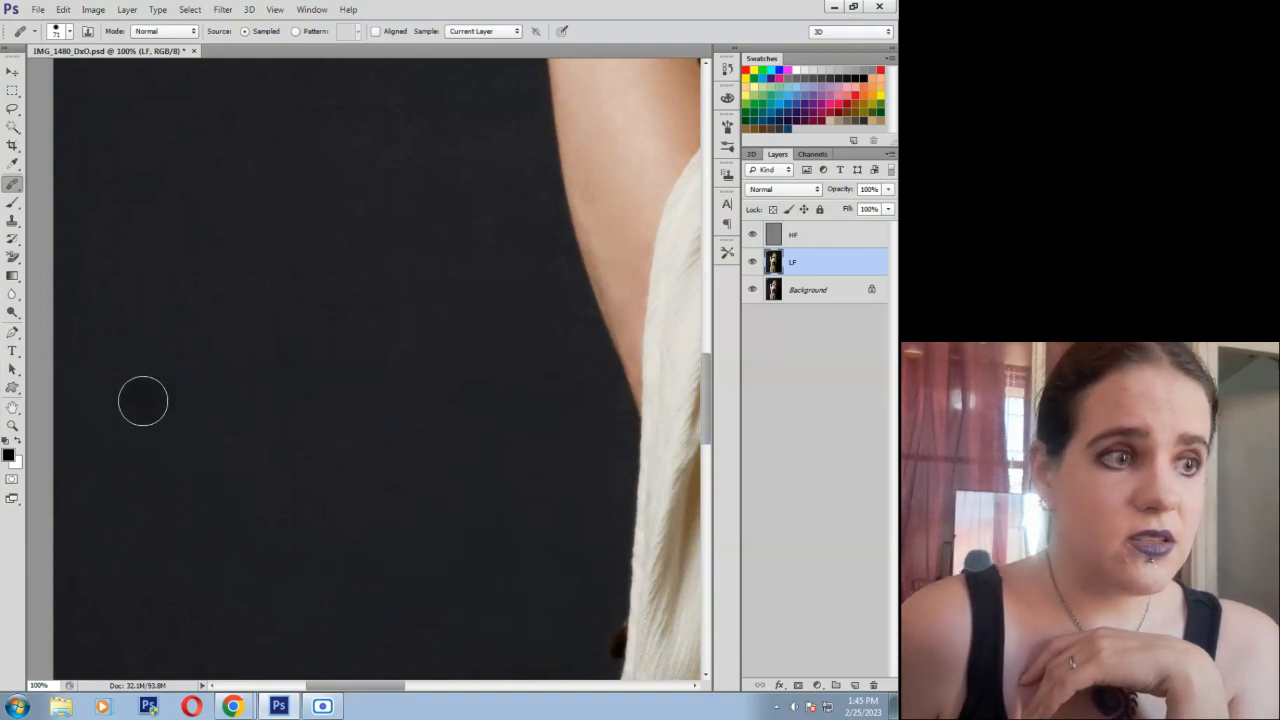
Smooth the remaining backdrop blotches from the photo's outer edge to where the draped fabric starts to widen.
{"action": "scroll", "coordinate": [229, 557], "scroll_direction": "down", "scroll_amount": 1}
{"action": "left_click_drag", "start_coordinate": [137, 358], "coordinate": [140, 485]}
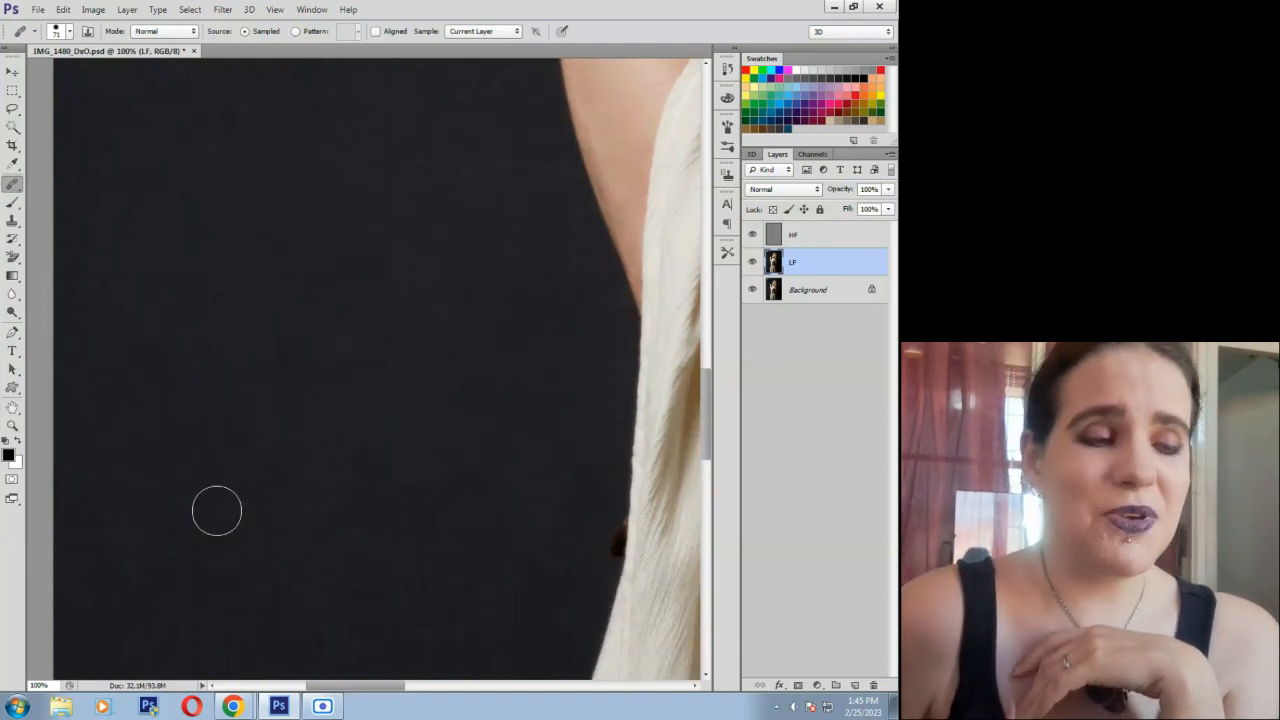
{"action": "mouse_move", "coordinate": [214, 511]}
{"action": "left_mouse_down"}
{"action": "mouse_move", "coordinate": [271, 447]}
{"action": "mouse_move", "coordinate": [289, 503]}
{"action": "mouse_move", "coordinate": [250, 498]}
{"action": "mouse_move", "coordinate": [314, 480]}
{"action": "mouse_move", "coordinate": [302, 360]}
{"action": "mouse_move", "coordinate": [235, 346]}
{"action": "left_mouse_up"}
{"action": "left_click", "coordinate": [329, 371]}
{"action": "scroll", "coordinate": [416, 545], "scroll_direction": "down", "scroll_amount": 2}
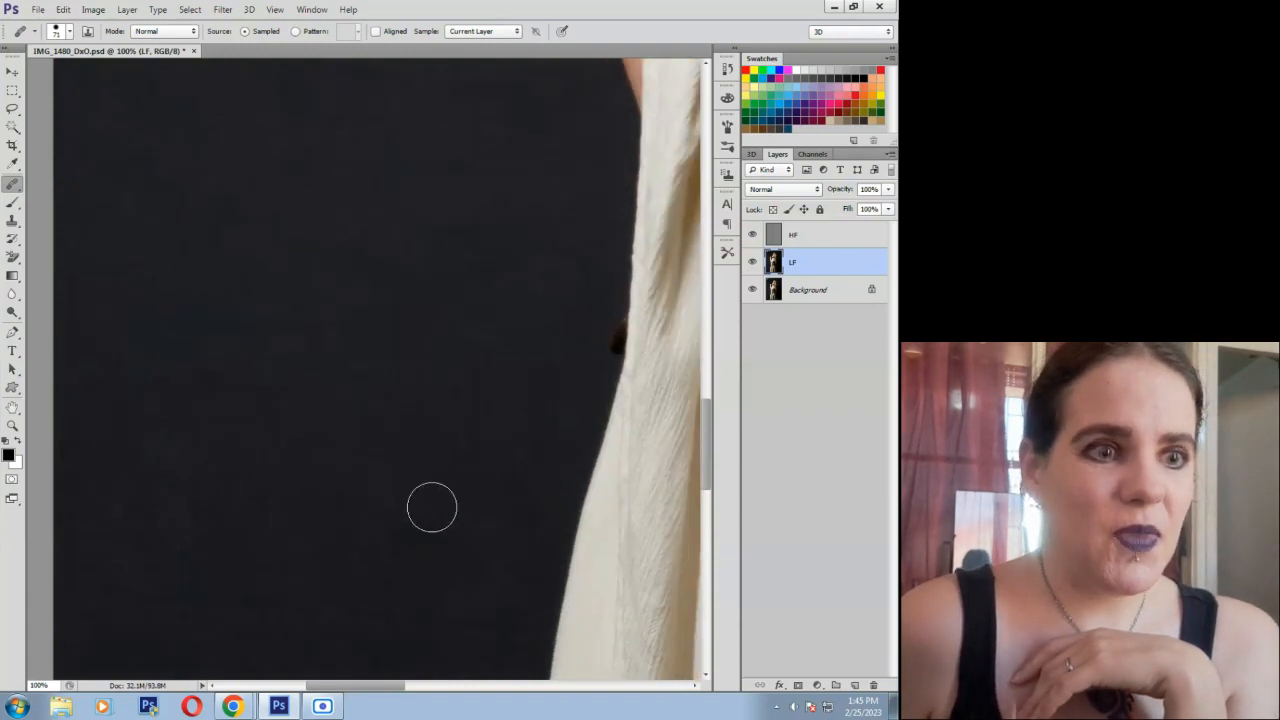
{"action": "mouse_move", "coordinate": [438, 435]}
{"action": "left_mouse_down"}
{"action": "mouse_move", "coordinate": [463, 371]}
{"action": "mouse_move", "coordinate": [500, 368]}
{"action": "left_mouse_up"}
{"action": "scroll", "coordinate": [383, 578], "scroll_direction": "down", "scroll_amount": 1}
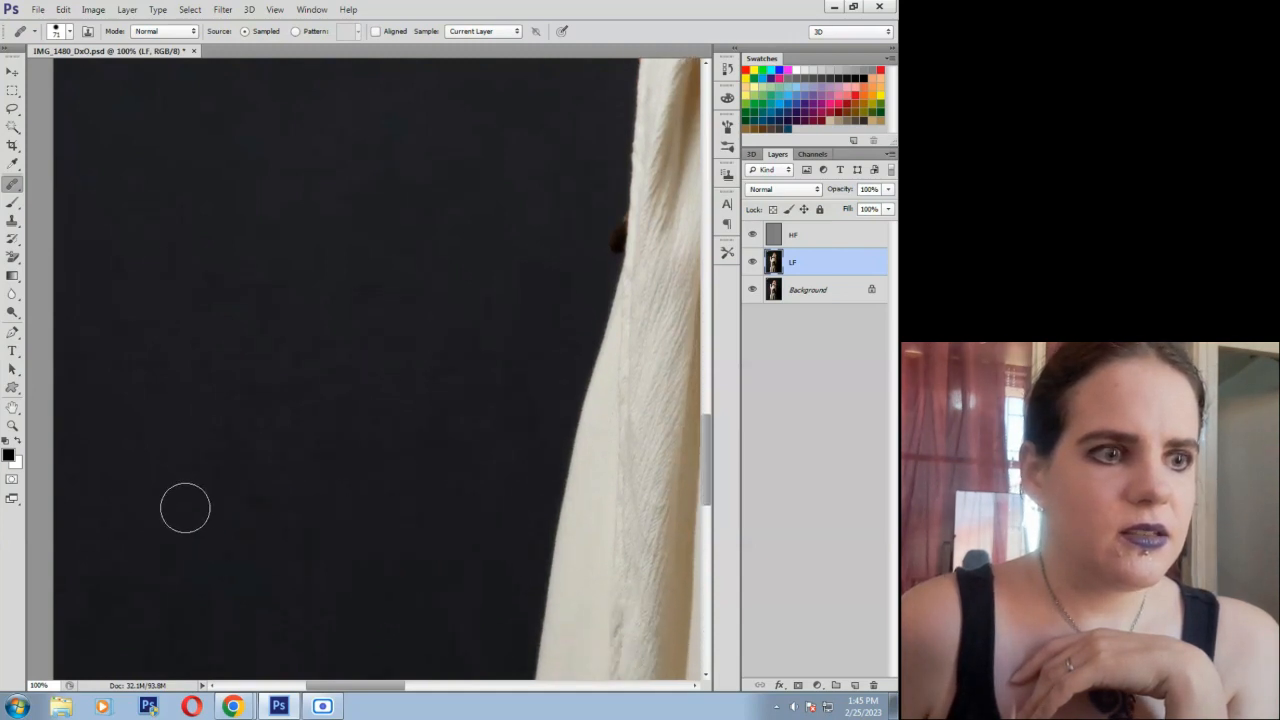
Heal the uneven tones in the lowest part of the backdrop beside the skirt, down to the photo's lower edge.
{"action": "scroll", "coordinate": [305, 477], "scroll_direction": "down", "scroll_amount": 2}
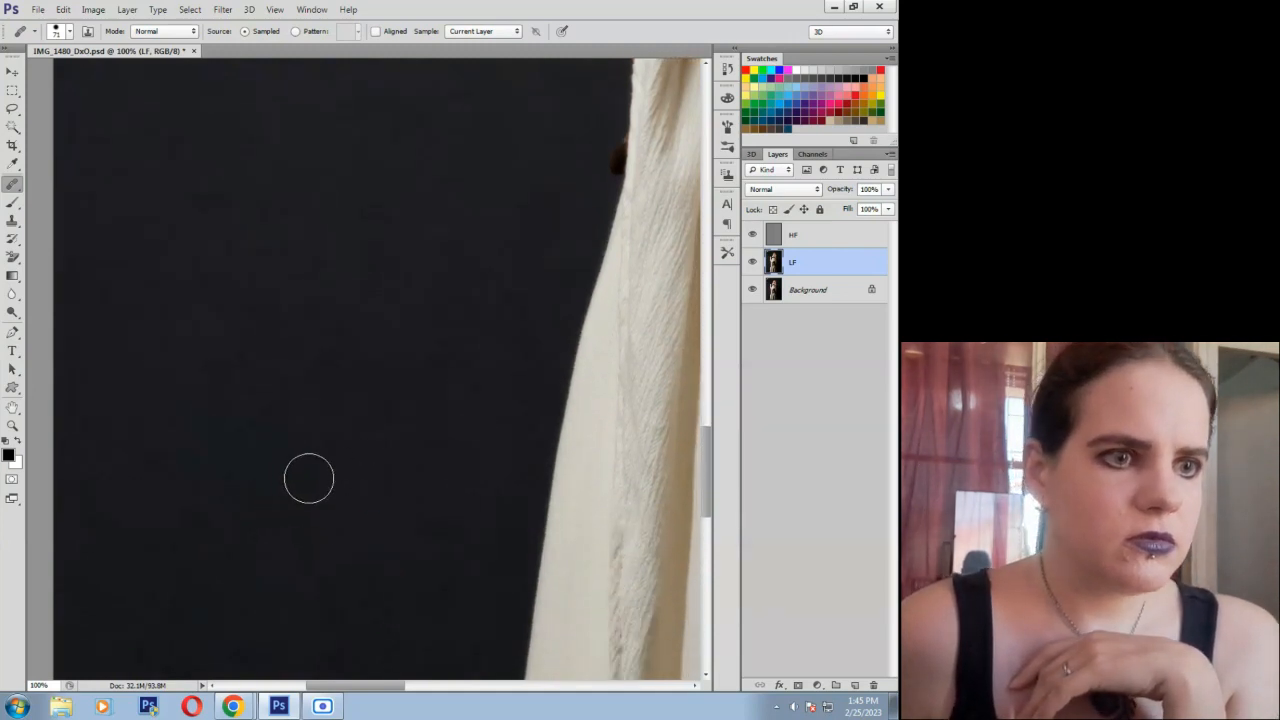
{"action": "scroll", "coordinate": [376, 563], "scroll_direction": "down", "scroll_amount": 1}
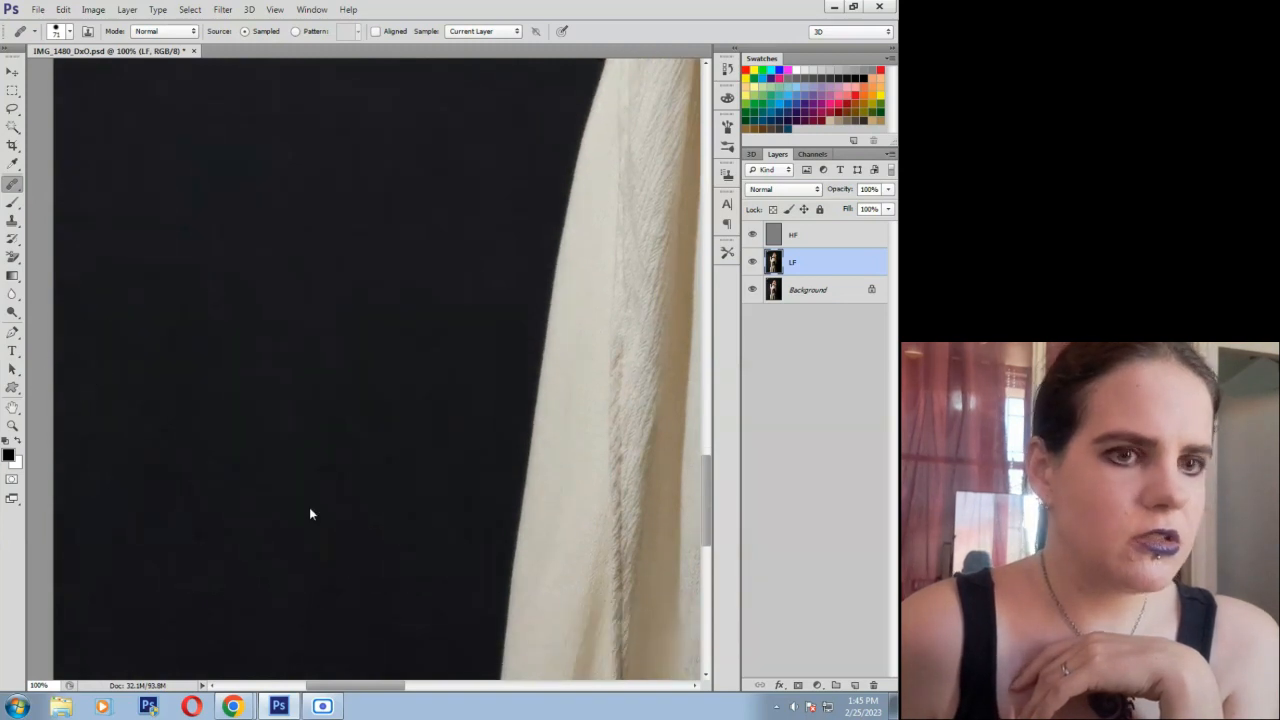
{"action": "scroll", "coordinate": [312, 518], "scroll_direction": "down", "scroll_amount": 2}
{"action": "mouse_move", "coordinate": [380, 530]}
{"action": "left_mouse_down"}
{"action": "mouse_move", "coordinate": [305, 515]}
{"action": "mouse_move", "coordinate": [428, 524]}
{"action": "left_mouse_up"}
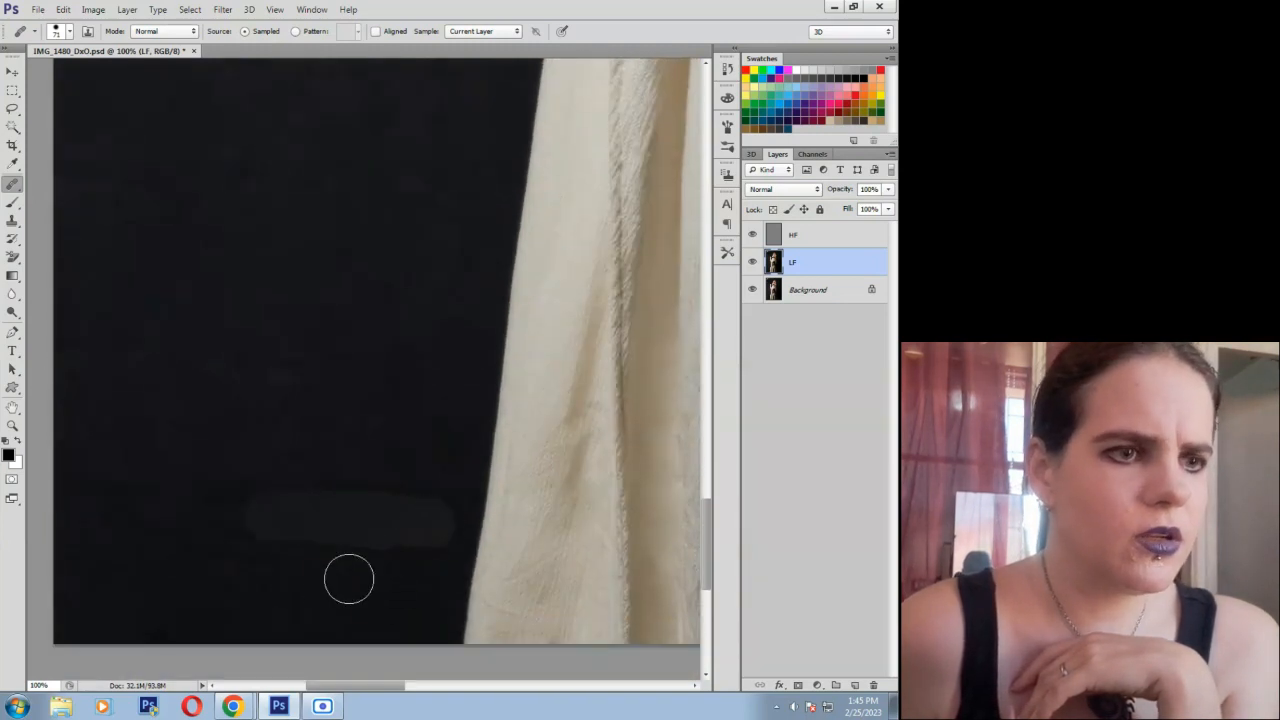
{"action": "left_click_drag", "start_coordinate": [82, 492], "coordinate": [262, 515]}
{"action": "mouse_move", "coordinate": [356, 566]}
{"action": "left_mouse_down"}
{"action": "mouse_move", "coordinate": [268, 551]}
{"action": "mouse_move", "coordinate": [307, 525]}
{"action": "left_mouse_up"}
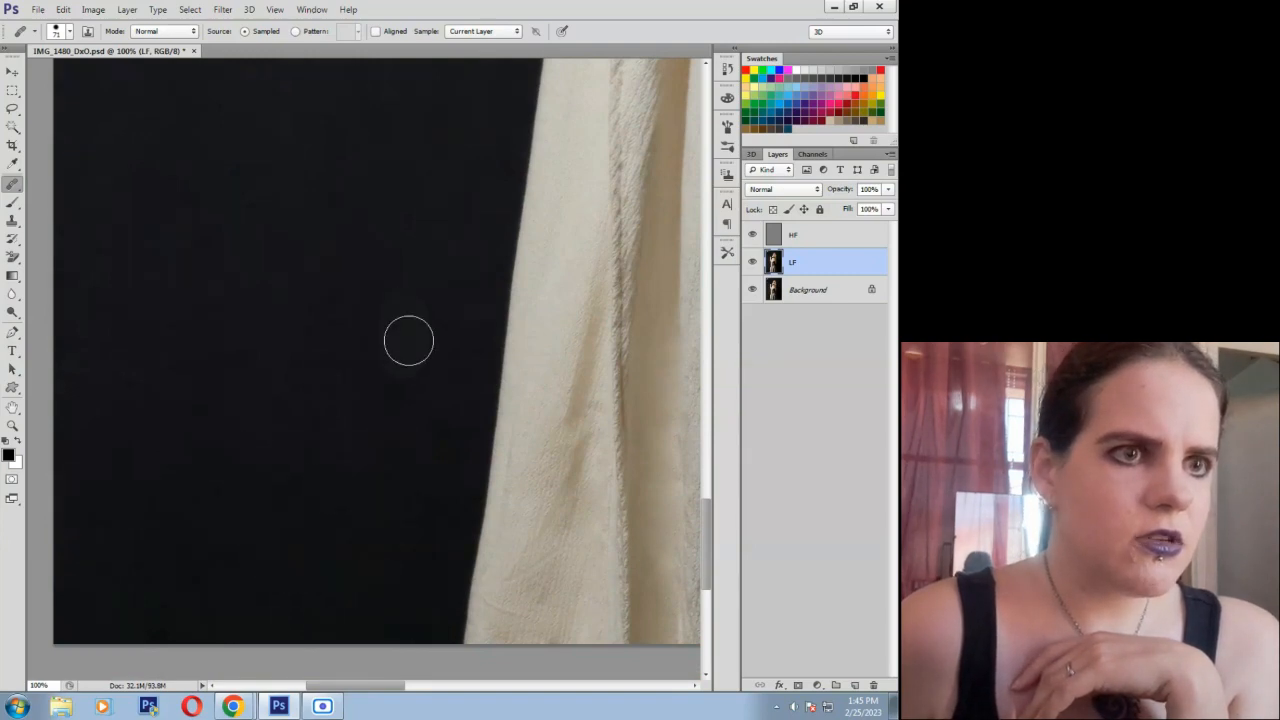
Heal away the dark strap loop and the end of the light backdrop bar along the photo's upper edge near the hair.
{"action": "left_click_drag", "start_coordinate": [346, 686], "coordinate": [527, 686]}
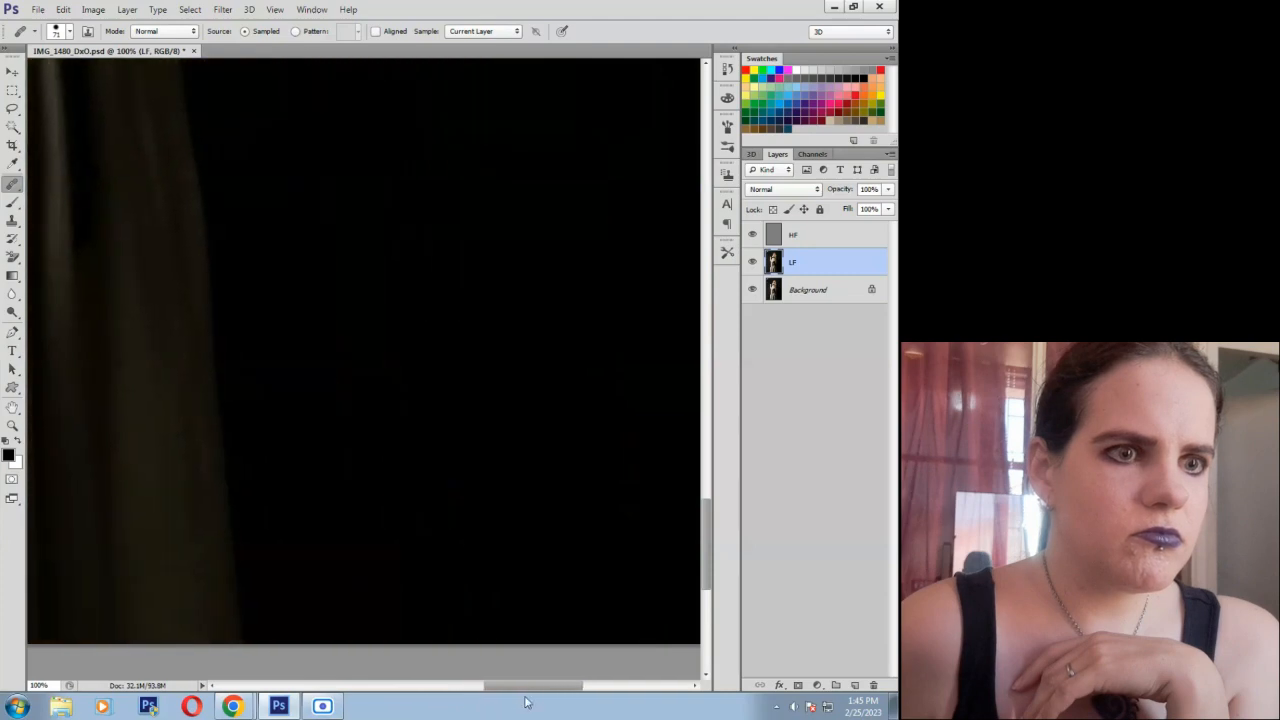
{"action": "left_click_drag", "start_coordinate": [716, 517], "coordinate": [718, 182]}
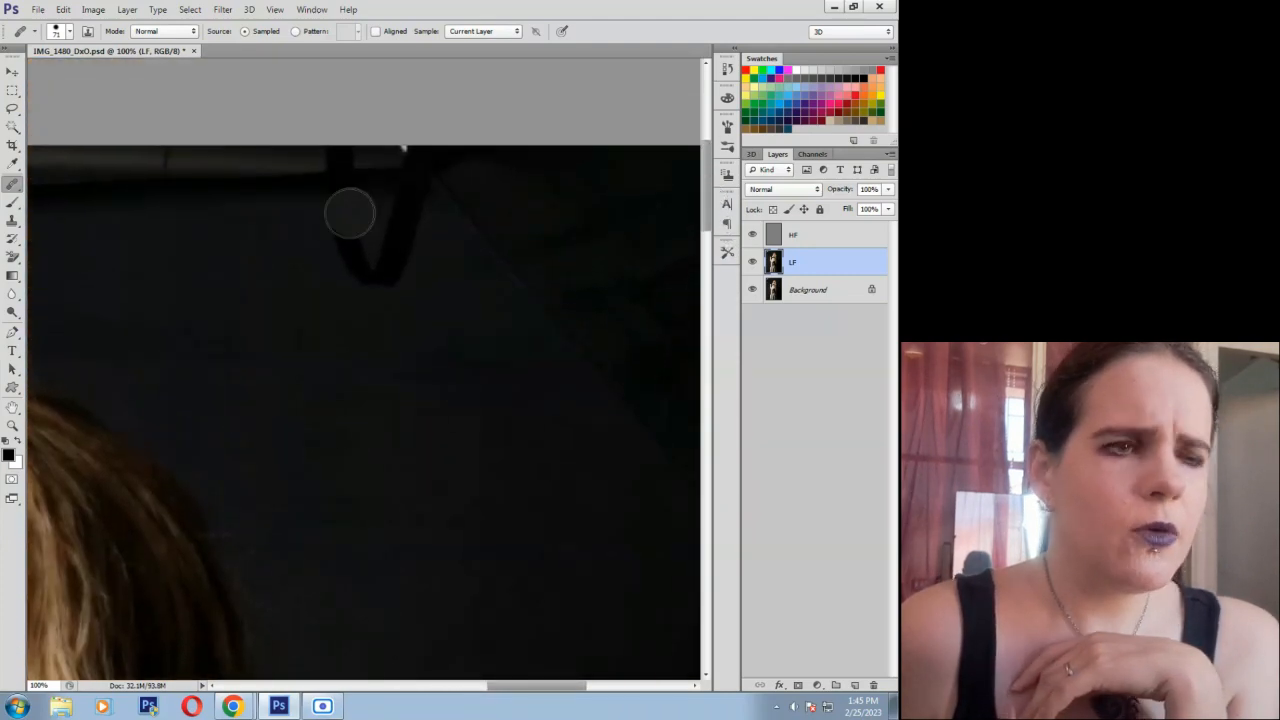
{"action": "mouse_move", "coordinate": [376, 238]}
{"action": "left_mouse_down"}
{"action": "mouse_move", "coordinate": [337, 198]}
{"action": "mouse_move", "coordinate": [354, 292]}
{"action": "mouse_move", "coordinate": [333, 212]}
{"action": "mouse_move", "coordinate": [279, 193]}
{"action": "mouse_move", "coordinate": [337, 169]}
{"action": "left_mouse_up"}
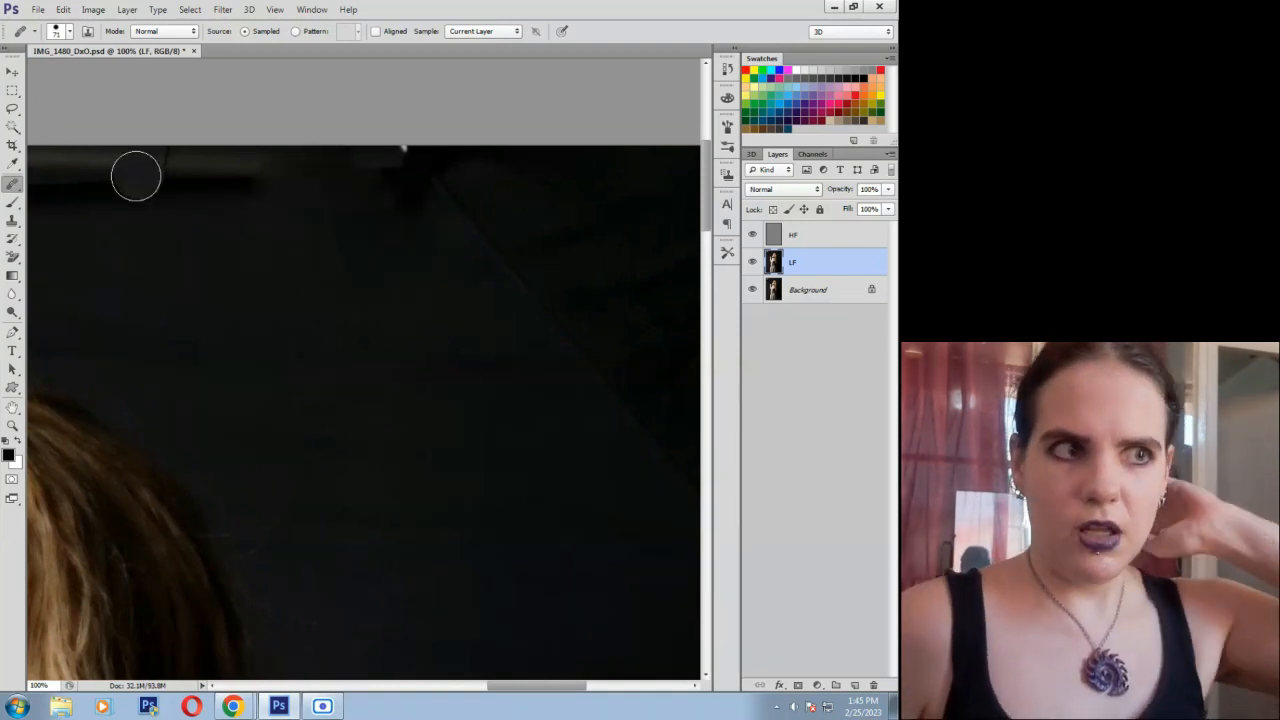
{"action": "left_click_drag", "start_coordinate": [134, 177], "coordinate": [283, 169]}
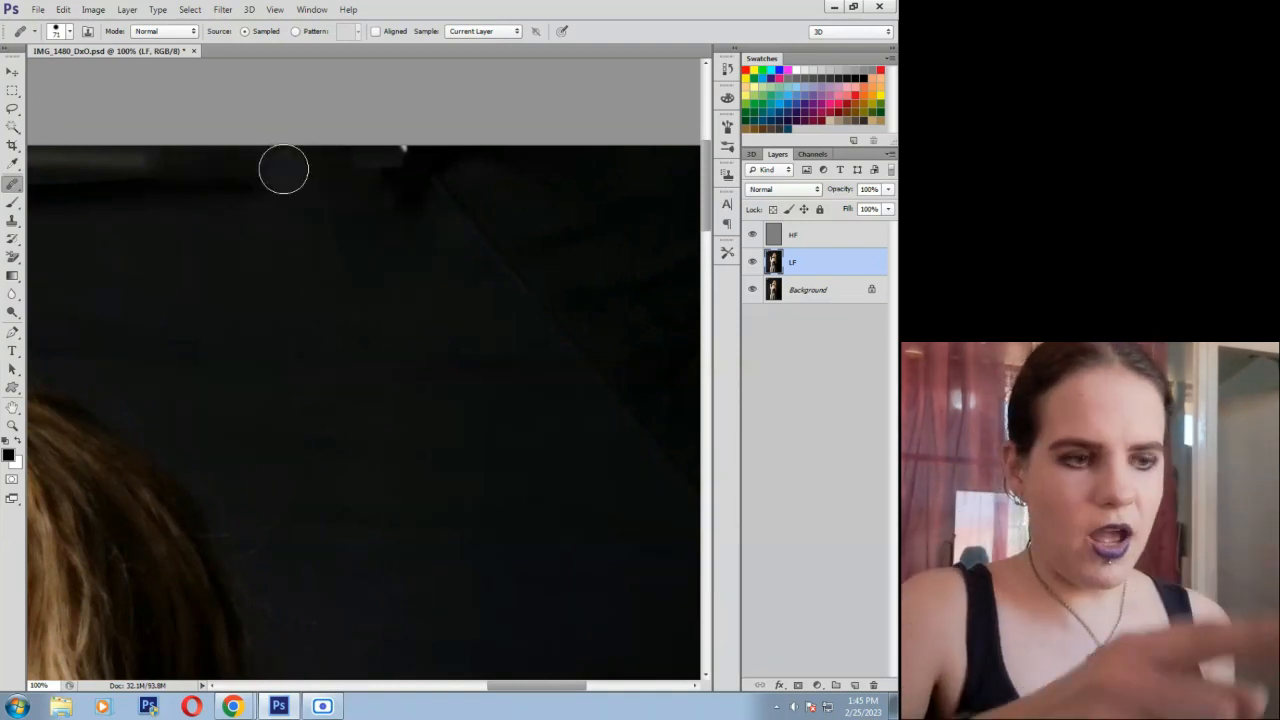
Heal the uneven tones in the dark backdrop beside the shaded side of the hair.
{"action": "mouse_move", "coordinate": [260, 480]}
{"action": "left_mouse_down"}
{"action": "mouse_move", "coordinate": [314, 567]}
{"action": "mouse_move", "coordinate": [370, 544]}
{"action": "mouse_move", "coordinate": [450, 545]}
{"action": "left_mouse_up"}
{"action": "left_click_drag", "start_coordinate": [240, 448], "coordinate": [492, 464]}
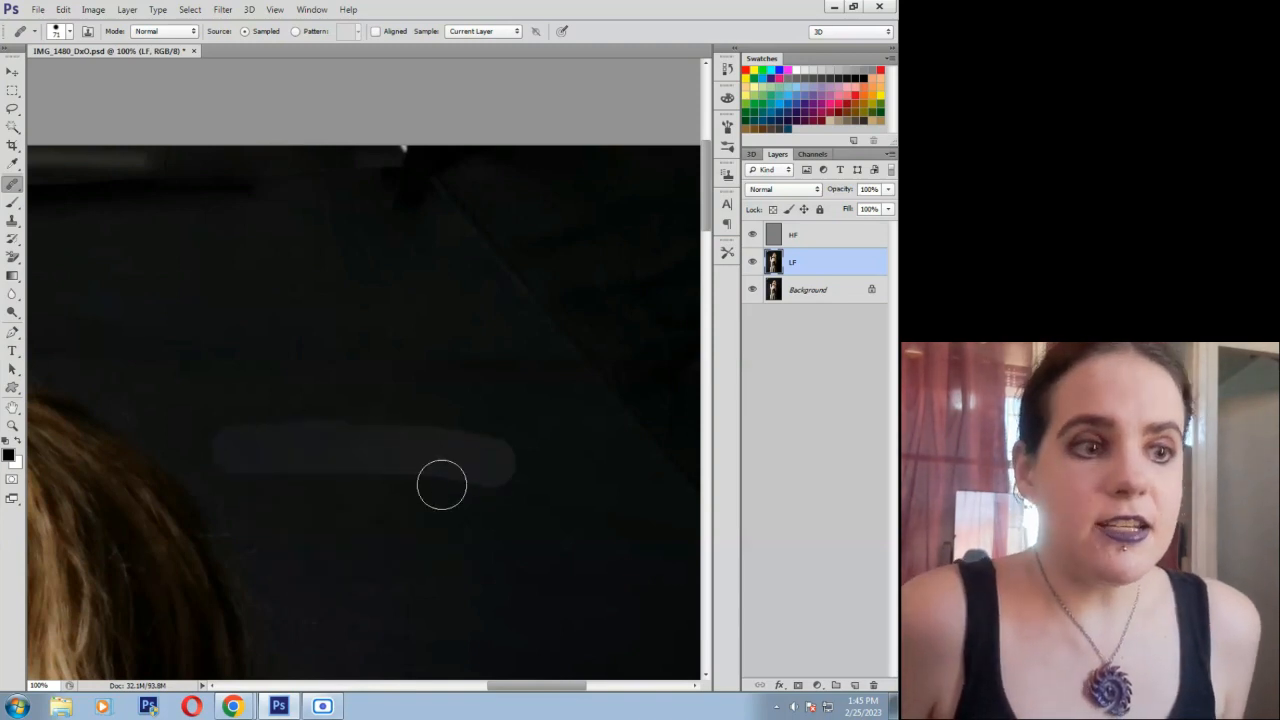
{"action": "scroll", "coordinate": [400, 490], "scroll_direction": "down", "scroll_amount": 3}
{"action": "mouse_move", "coordinate": [300, 474]}
{"action": "left_mouse_down"}
{"action": "mouse_move", "coordinate": [337, 503]}
{"action": "mouse_move", "coordinate": [417, 528]}
{"action": "mouse_move", "coordinate": [482, 523]}
{"action": "left_mouse_up"}
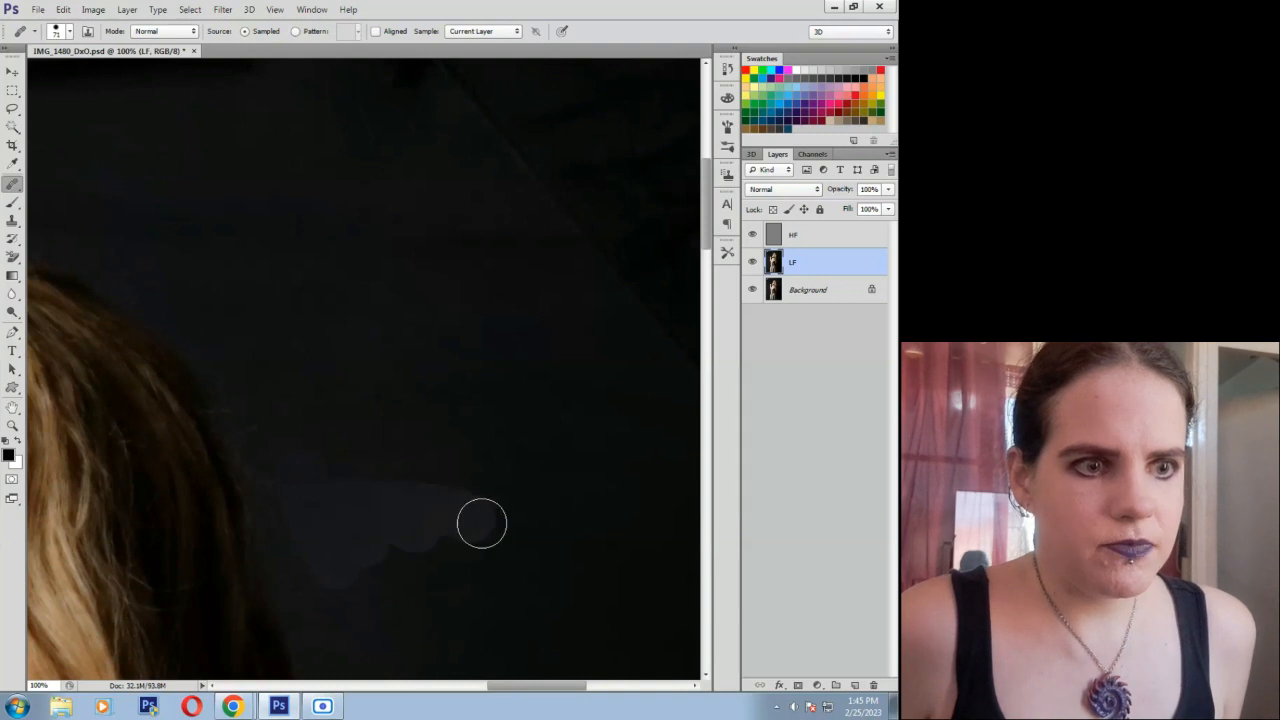
{"action": "mouse_move", "coordinate": [451, 600]}
{"action": "left_mouse_down"}
{"action": "mouse_move", "coordinate": [328, 572]}
{"action": "mouse_move", "coordinate": [337, 634]}
{"action": "left_mouse_up"}
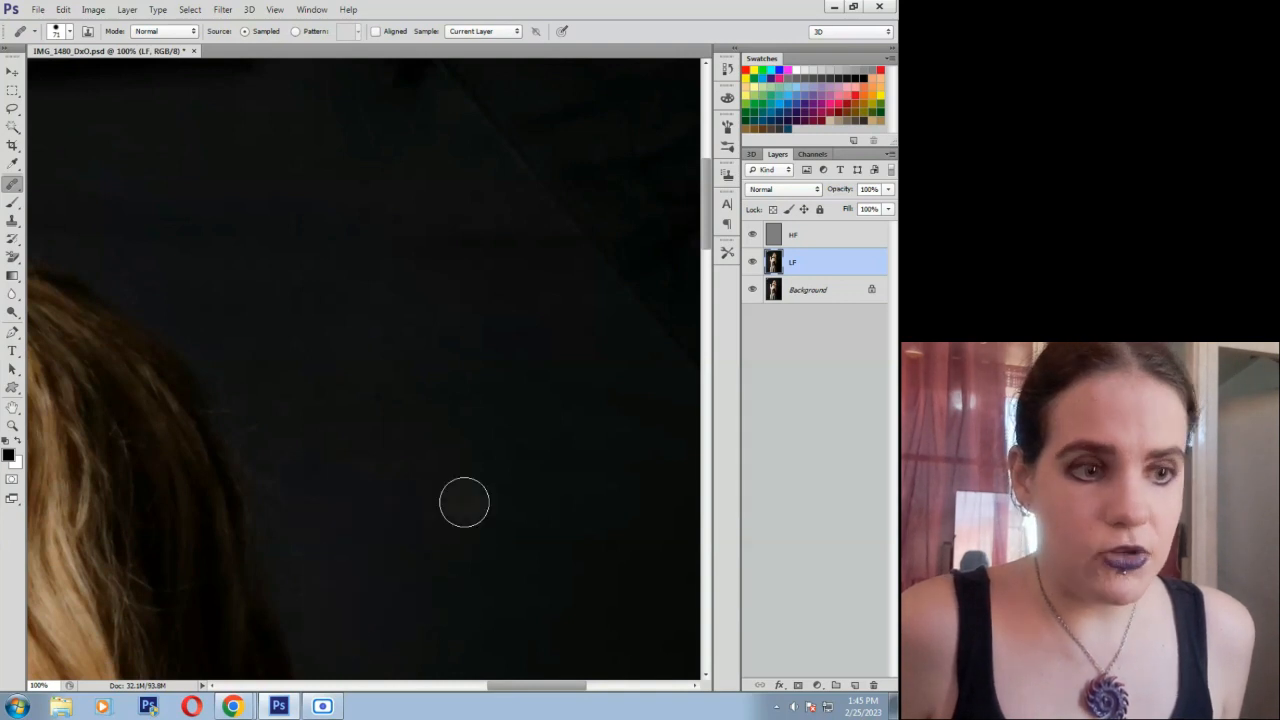
{"action": "scroll", "coordinate": [466, 530], "scroll_direction": "down", "scroll_amount": 2}
{"action": "left_click_drag", "start_coordinate": [388, 468], "coordinate": [475, 526]}
{"action": "scroll", "coordinate": [475, 527], "scroll_direction": "up", "scroll_amount": 1}
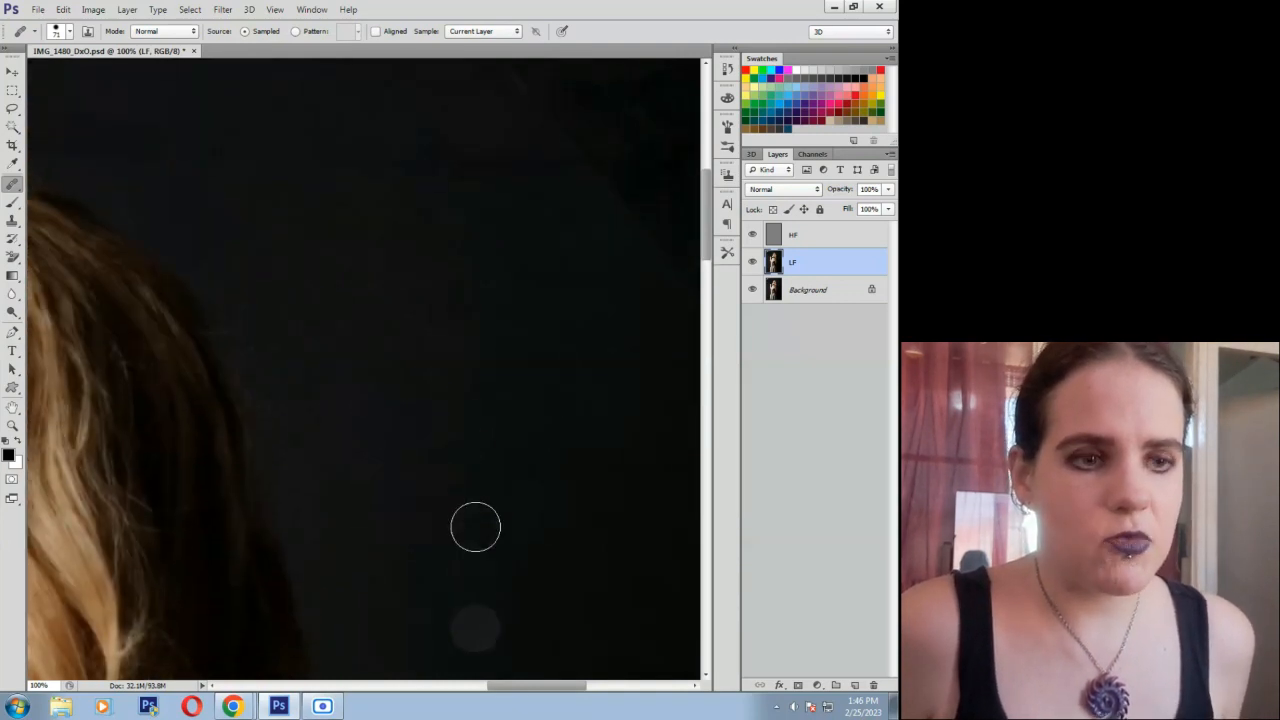
{"action": "scroll", "coordinate": [475, 527], "scroll_direction": "up", "scroll_amount": 2}
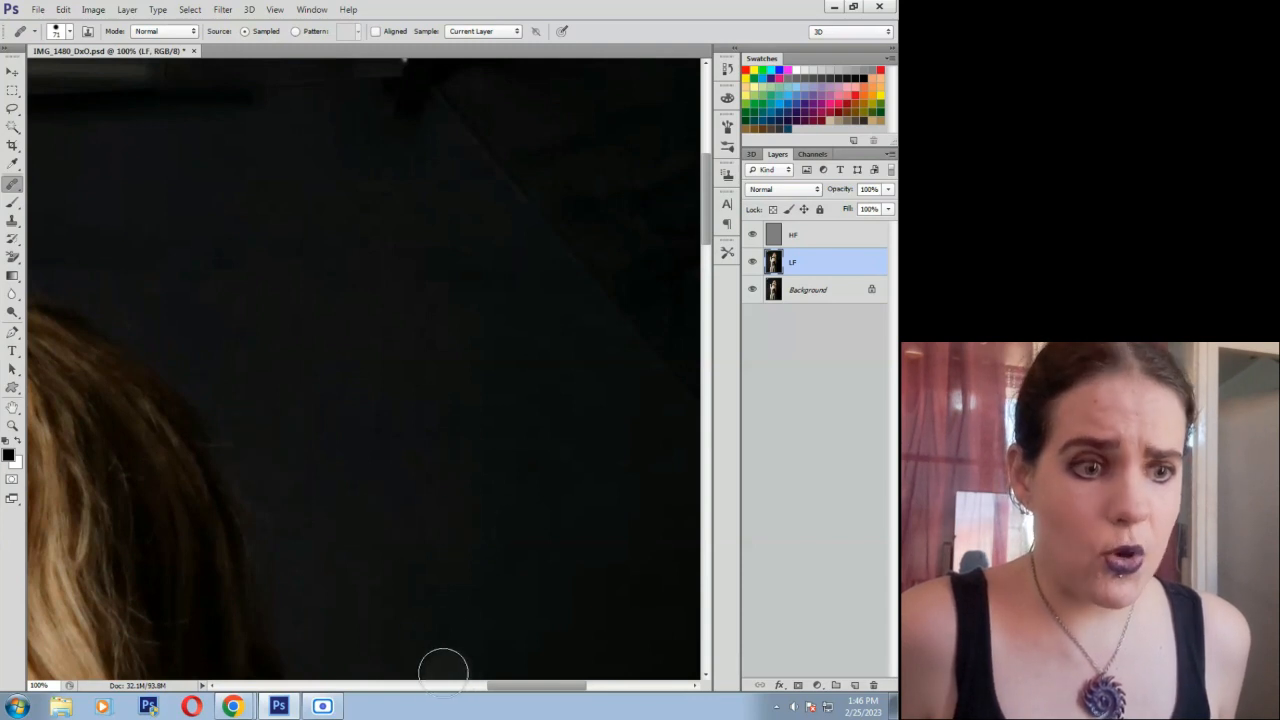
Heal the diagonal backdrop edge and the small clip remnants in the photo's upper right corner.
{"action": "left_click_drag", "start_coordinate": [508, 687], "coordinate": [539, 688]}
{"action": "left_click_drag", "start_coordinate": [434, 332], "coordinate": [545, 478]}
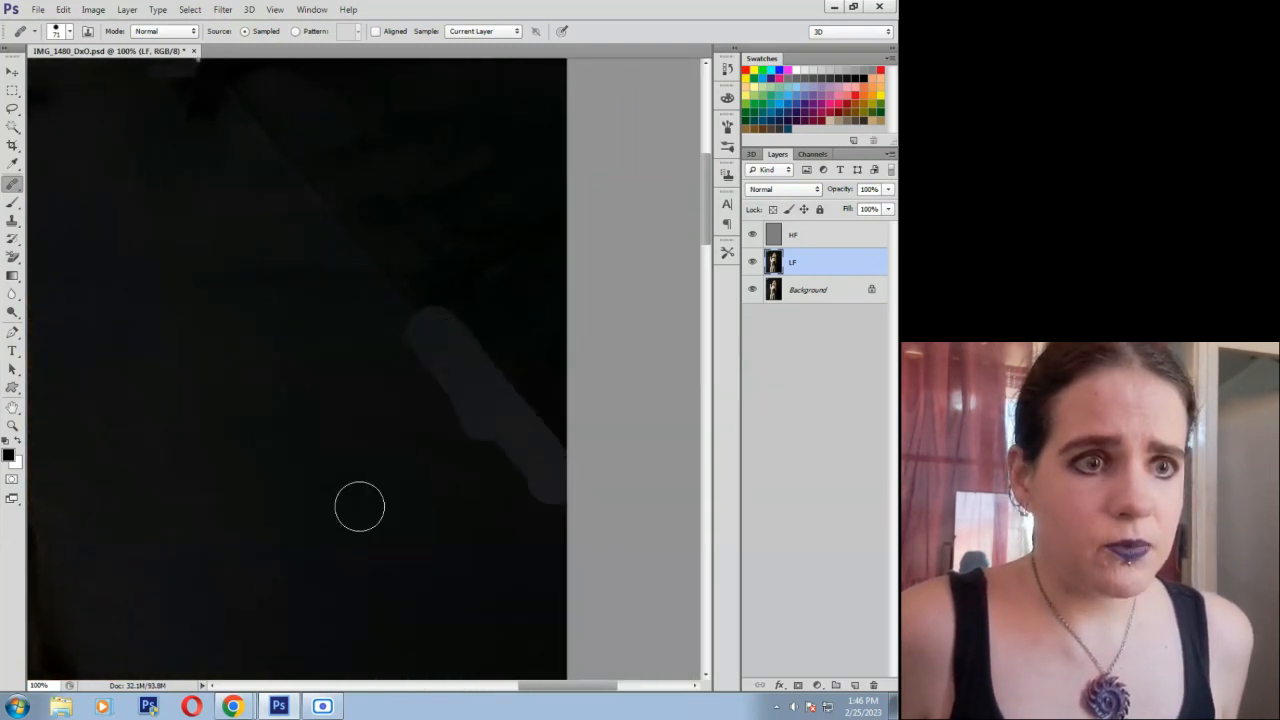
{"action": "scroll", "coordinate": [320, 495], "scroll_direction": "up", "scroll_amount": 3}
{"action": "mouse_move", "coordinate": [377, 466]}
{"action": "left_mouse_down"}
{"action": "mouse_move", "coordinate": [282, 351]}
{"action": "mouse_move", "coordinate": [320, 441]}
{"action": "mouse_move", "coordinate": [354, 439]}
{"action": "mouse_move", "coordinate": [294, 413]}
{"action": "left_mouse_up"}
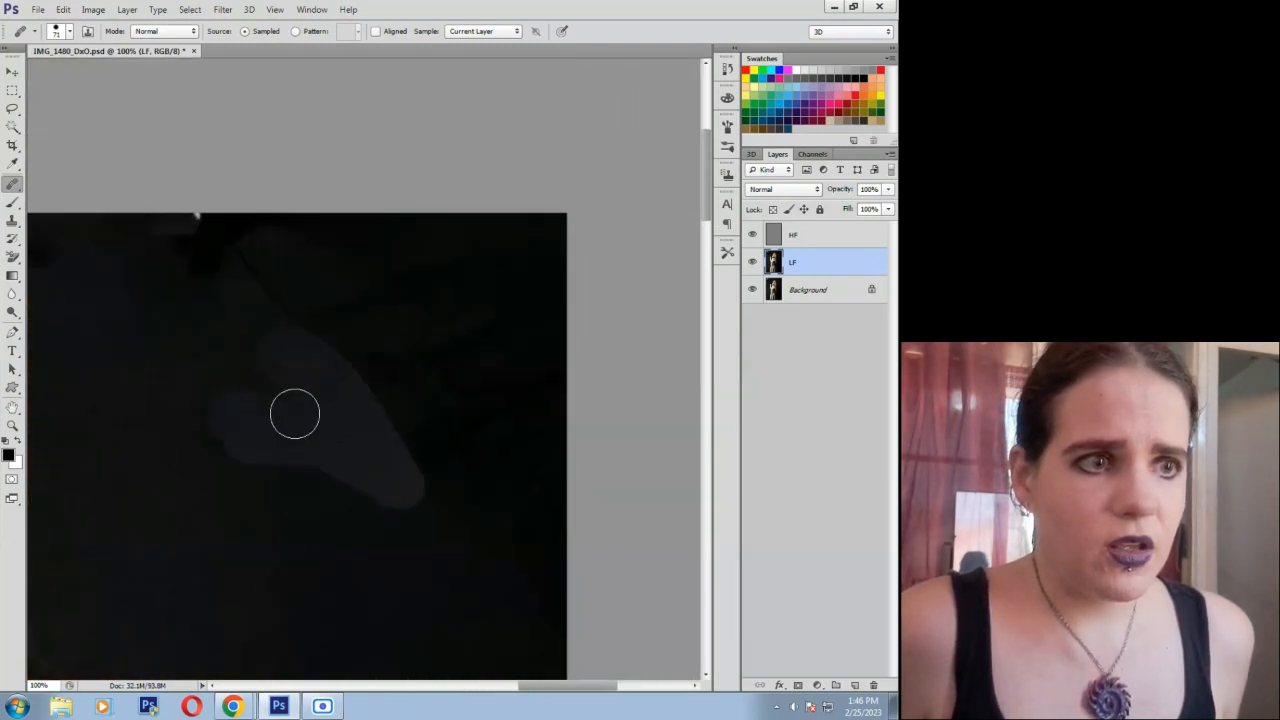
{"action": "left_click_drag", "start_coordinate": [294, 336], "coordinate": [360, 406]}
{"action": "mouse_move", "coordinate": [223, 219]}
{"action": "left_mouse_down"}
{"action": "mouse_move", "coordinate": [174, 217]}
{"action": "mouse_move", "coordinate": [214, 222]}
{"action": "left_mouse_up"}
{"action": "left_click", "coordinate": [488, 628]}
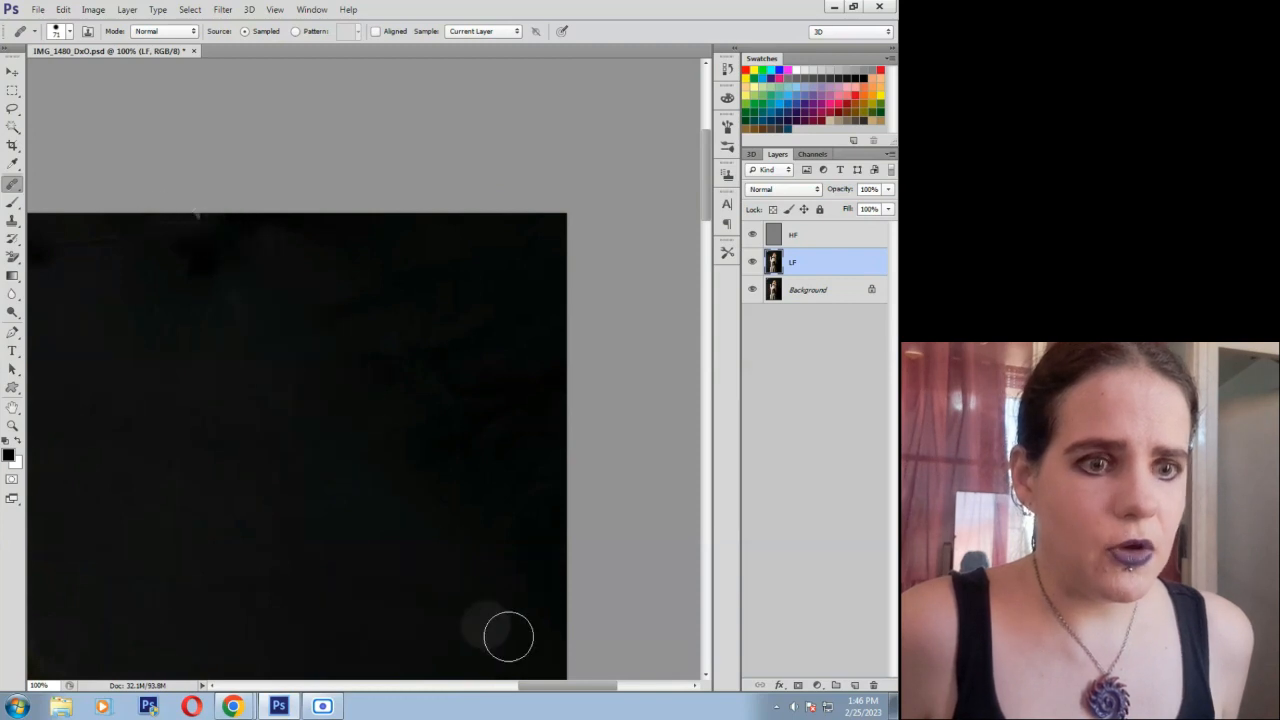
Heal away the grey backdrop bar along the photo's upper edge above the hair.
{"action": "left_click_drag", "start_coordinate": [592, 686], "coordinate": [487, 687]}
{"action": "mouse_move", "coordinate": [585, 394]}
{"action": "left_mouse_down"}
{"action": "mouse_move", "coordinate": [523, 397]}
{"action": "mouse_move", "coordinate": [542, 412]}
{"action": "left_mouse_up"}
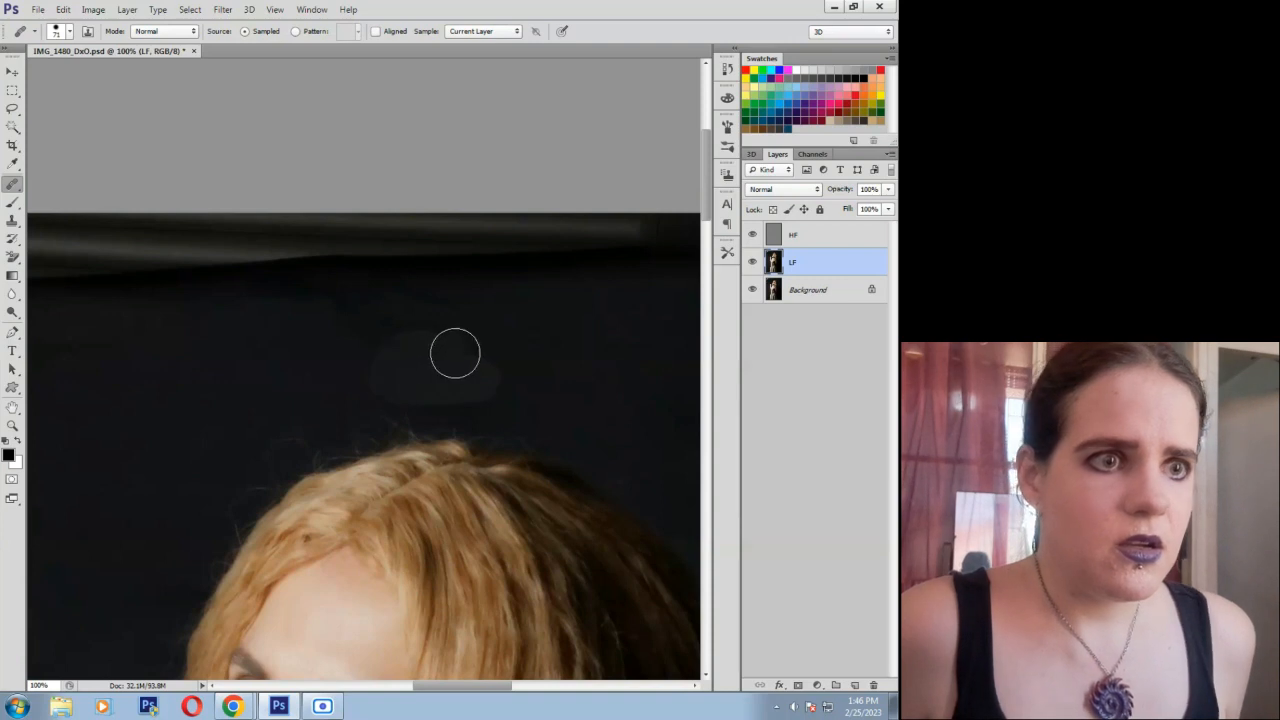
{"action": "mouse_move", "coordinate": [410, 302]}
{"action": "left_mouse_down"}
{"action": "mouse_move", "coordinate": [369, 295]}
{"action": "mouse_move", "coordinate": [382, 346]}
{"action": "mouse_move", "coordinate": [565, 246]}
{"action": "mouse_move", "coordinate": [665, 243]}
{"action": "mouse_move", "coordinate": [471, 242]}
{"action": "mouse_move", "coordinate": [650, 243]}
{"action": "left_mouse_up"}
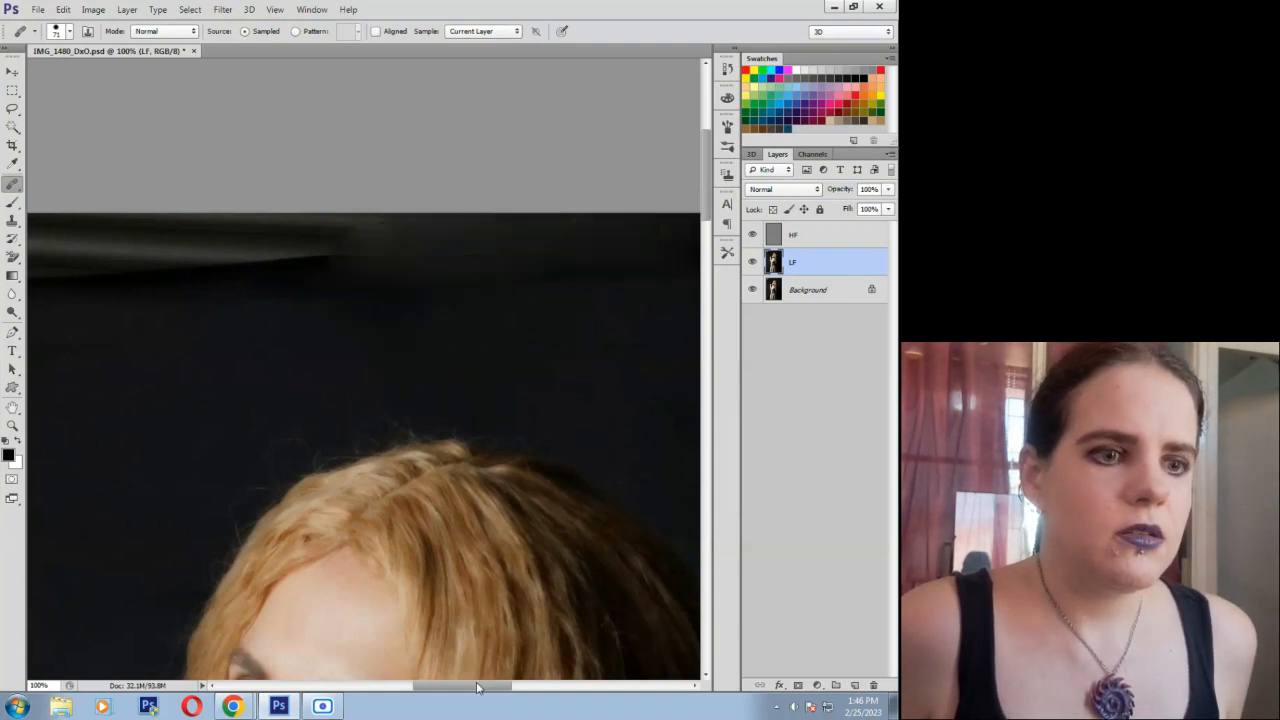
{"action": "left_click_drag", "start_coordinate": [479, 687], "coordinate": [455, 688]}
{"action": "left_click_drag", "start_coordinate": [425, 242], "coordinate": [406, 240]}
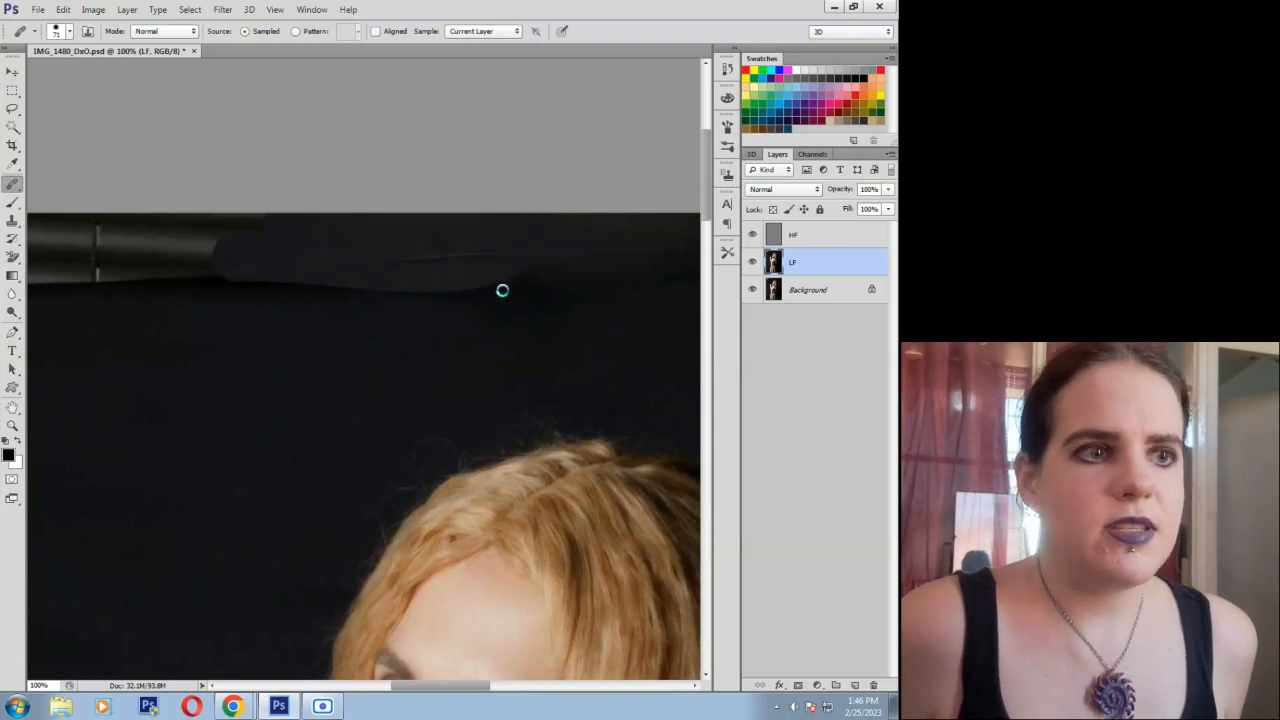
Heal the remaining stretch of the backdrop bar along the photo's upper edge, towards the white lighting equipment in the upper left corner.
{"action": "left_click_drag", "start_coordinate": [471, 689], "coordinate": [410, 689]}
{"action": "mouse_move", "coordinate": [360, 262]}
{"action": "left_mouse_down"}
{"action": "mouse_move", "coordinate": [529, 254]}
{"action": "mouse_move", "coordinate": [502, 254]}
{"action": "left_mouse_up"}
{"action": "left_click_drag", "start_coordinate": [290, 281], "coordinate": [314, 234]}
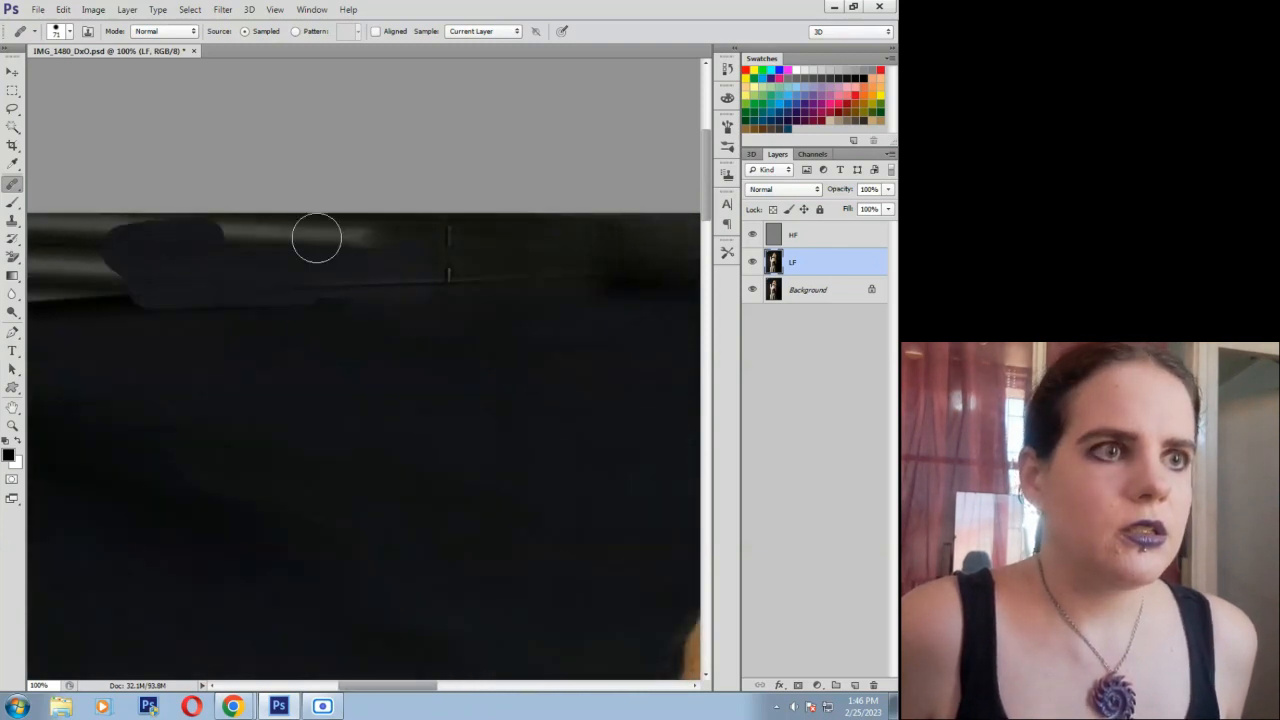
{"action": "left_click_drag", "start_coordinate": [395, 685], "coordinate": [362, 689]}
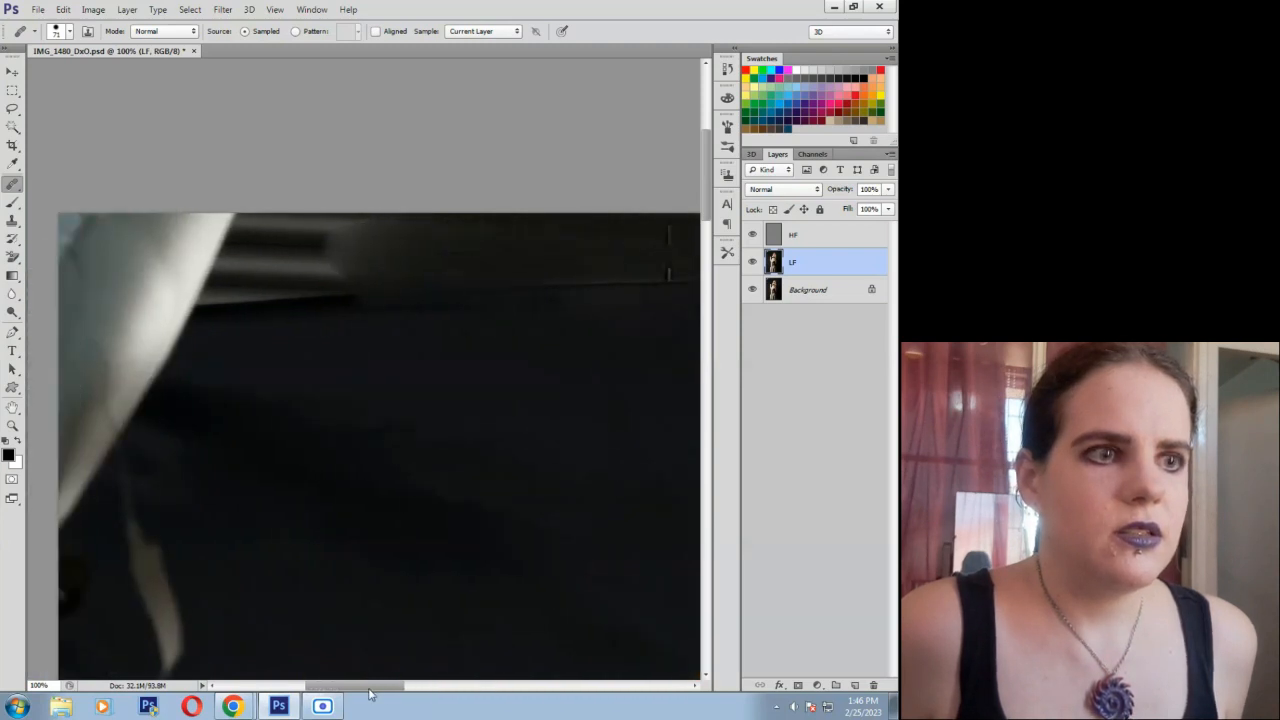
{"action": "left_click_drag", "start_coordinate": [348, 310], "coordinate": [400, 300]}
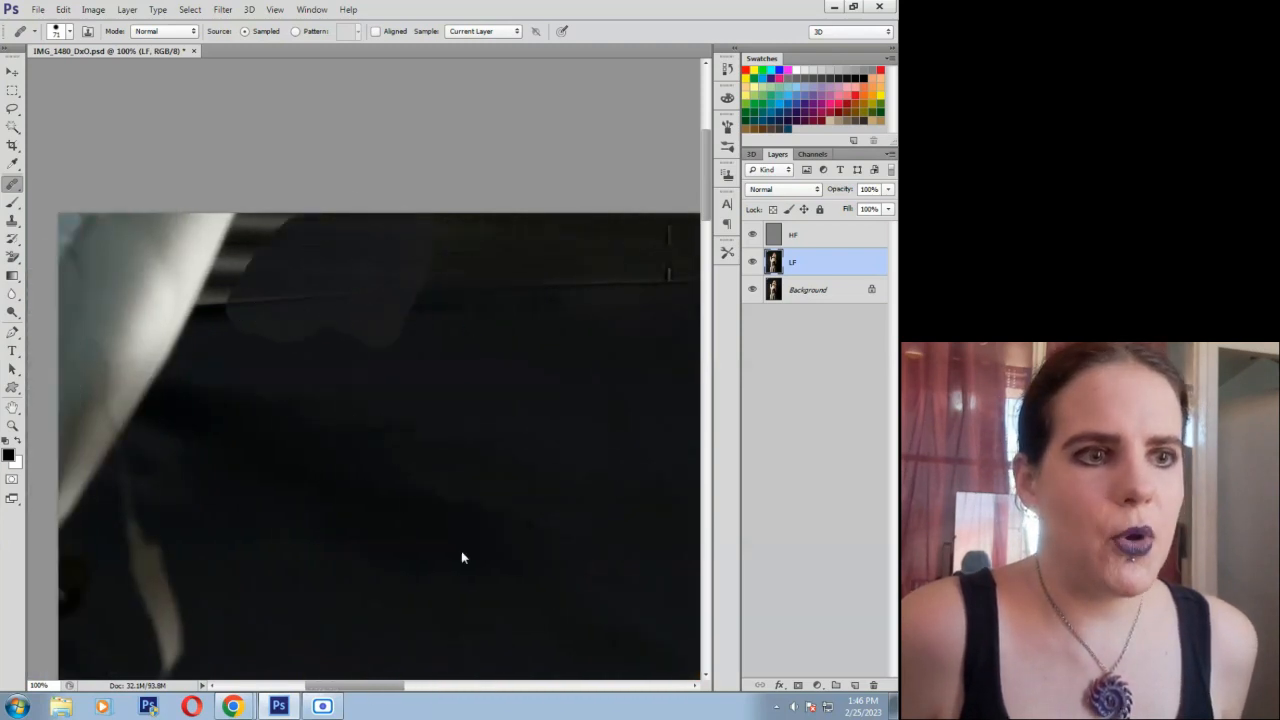
Heal the uneven dark tones in the backdrop below the bar, beside the white lighting equipment and its dangling strap.
{"action": "mouse_move", "coordinate": [335, 470]}
{"action": "left_mouse_down"}
{"action": "mouse_move", "coordinate": [360, 463]}
{"action": "mouse_move", "coordinate": [434, 506]}
{"action": "mouse_move", "coordinate": [451, 483]}
{"action": "mouse_move", "coordinate": [309, 466]}
{"action": "mouse_move", "coordinate": [403, 514]}
{"action": "left_mouse_up"}
{"action": "scroll", "coordinate": [472, 398], "scroll_direction": "down", "scroll_amount": 1}
{"action": "scroll", "coordinate": [473, 398], "scroll_direction": "down", "scroll_amount": 2}
{"action": "mouse_move", "coordinate": [266, 338]}
{"action": "left_mouse_down"}
{"action": "mouse_move", "coordinate": [226, 474]}
{"action": "mouse_move", "coordinate": [310, 512]}
{"action": "left_mouse_up"}
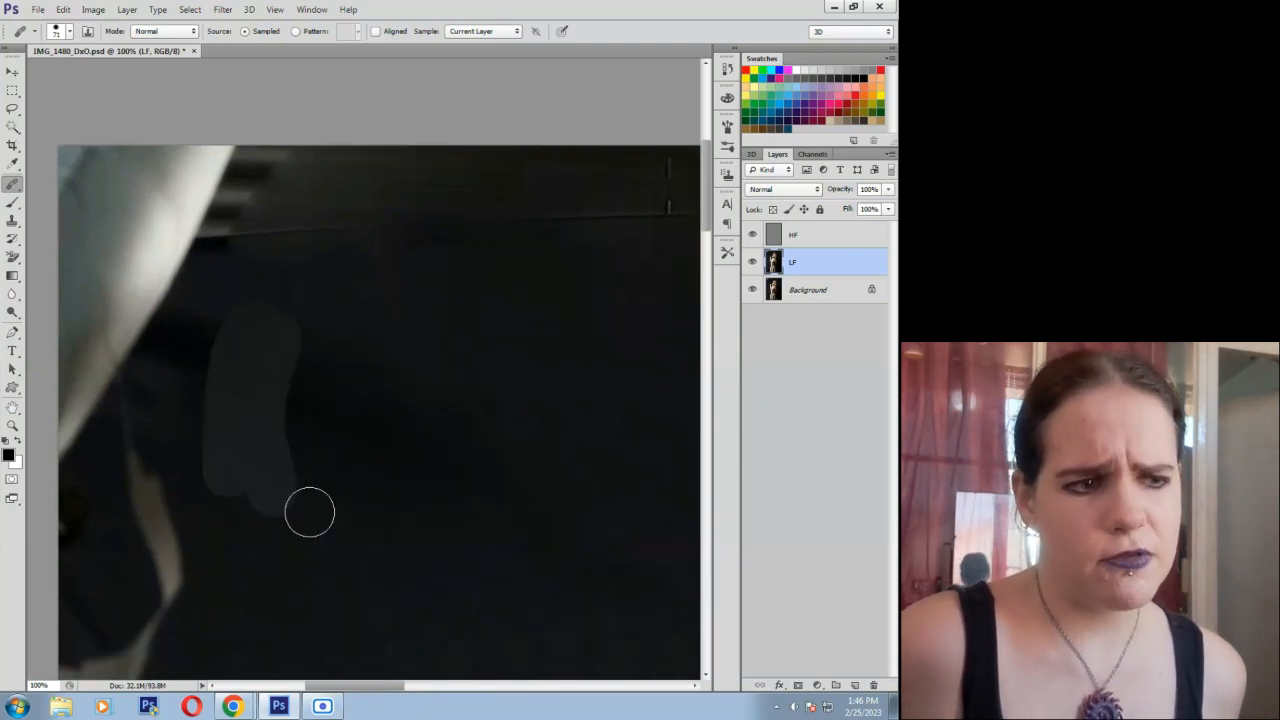
{"action": "scroll", "coordinate": [349, 506], "scroll_direction": "down", "scroll_amount": 4}
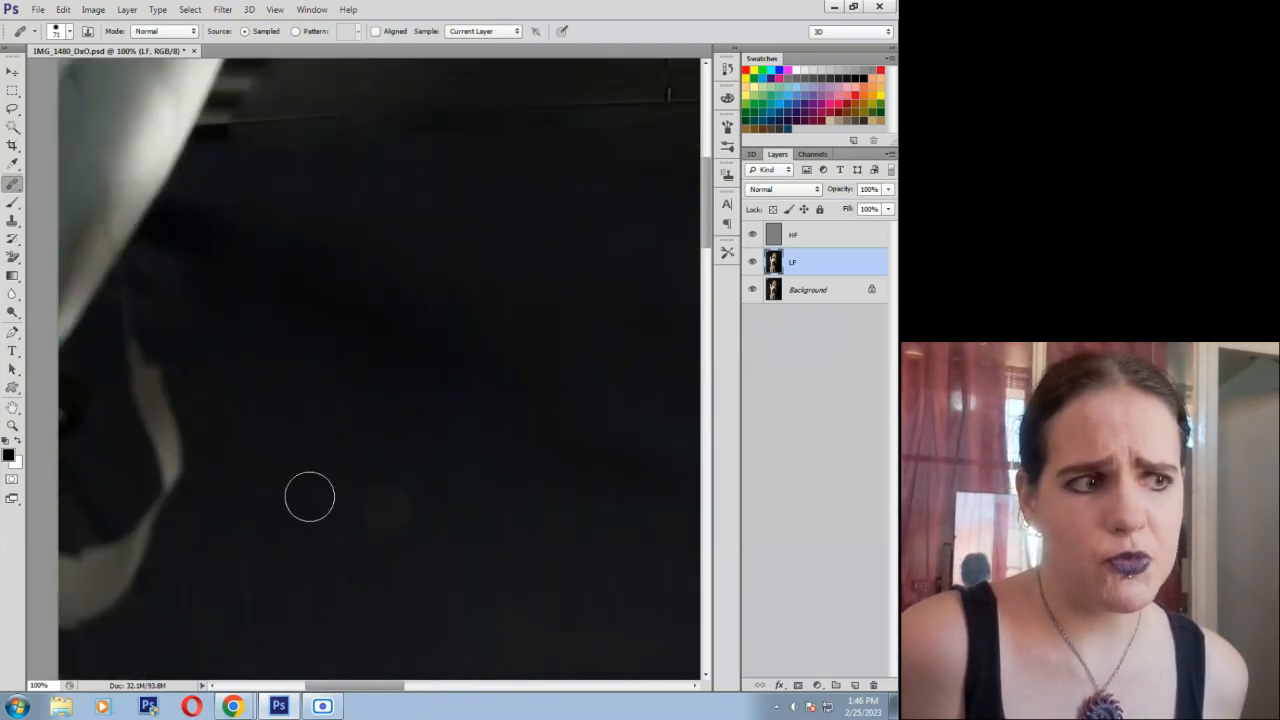
Check the whole photo, return to the face and sample the light skin tone of the forehead as the foreground colour.
{"action": "left_click", "coordinate": [12, 428]}
{"action": "left_click", "coordinate": [386, 426], "text": "alt"}
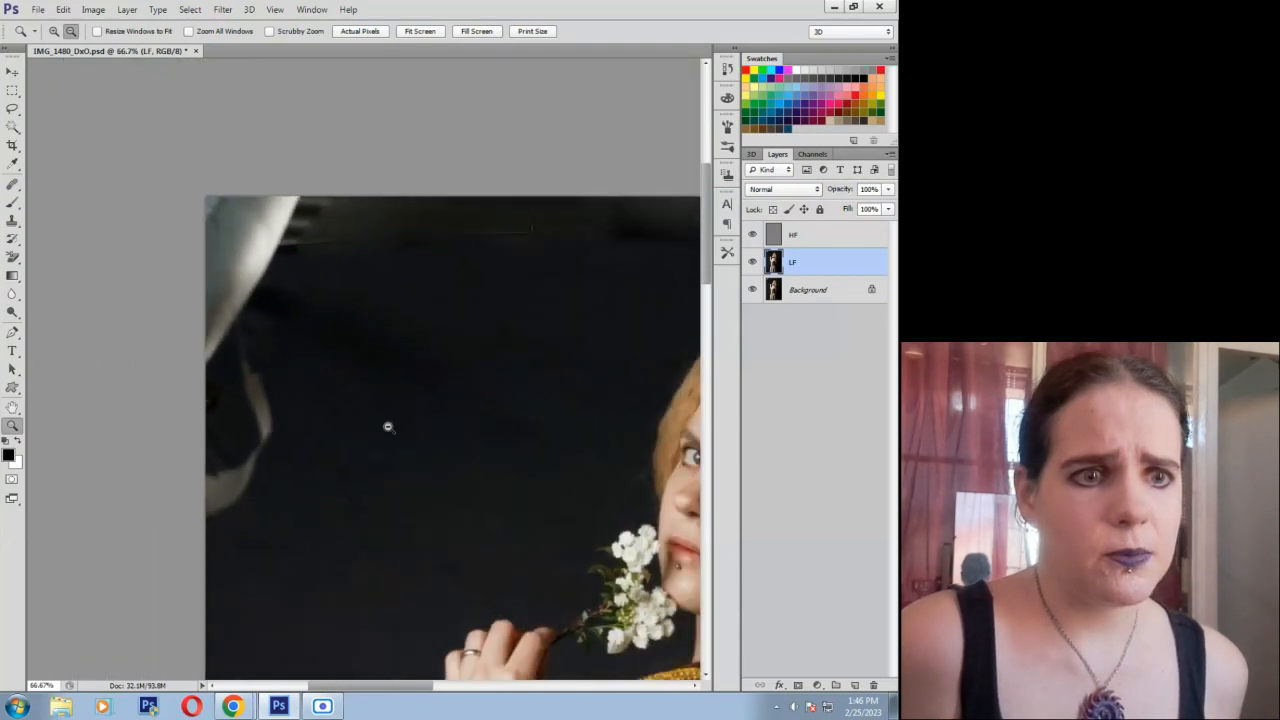
{"action": "left_click", "coordinate": [387, 427], "text": "alt"}
{"action": "left_click", "coordinate": [387, 427], "text": "alt"}
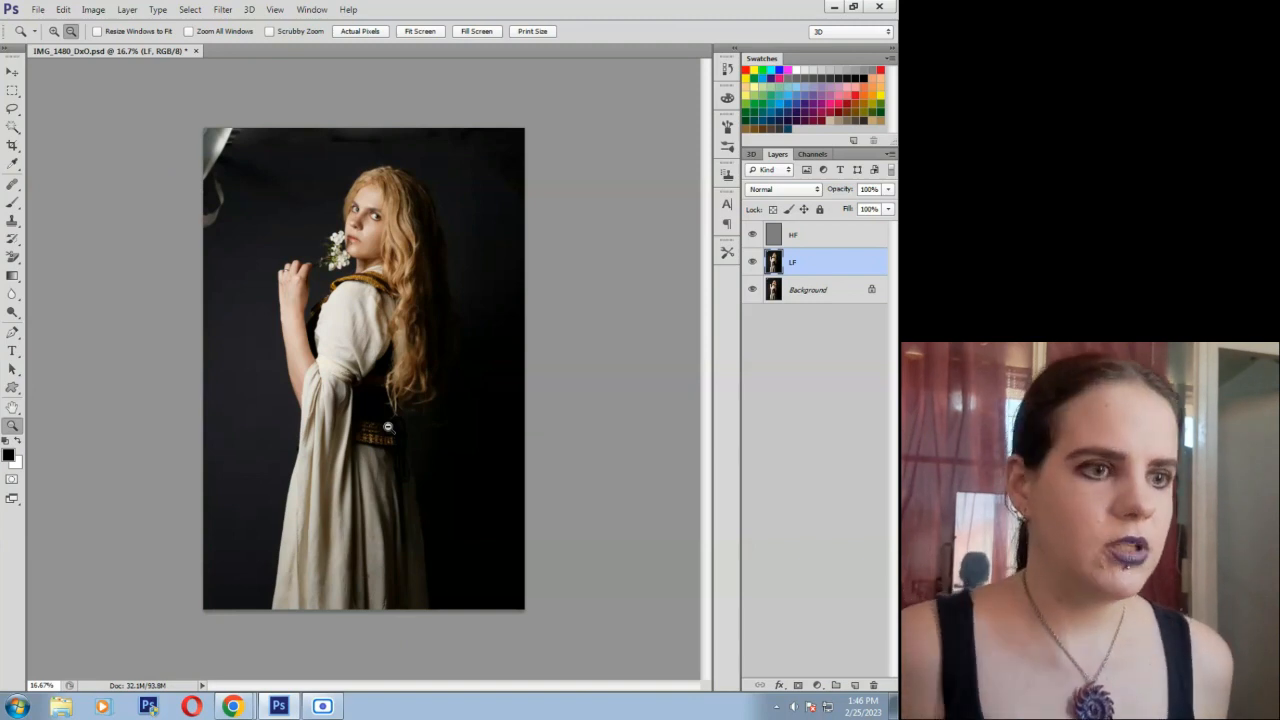
{"action": "left_click", "coordinate": [362, 256]}
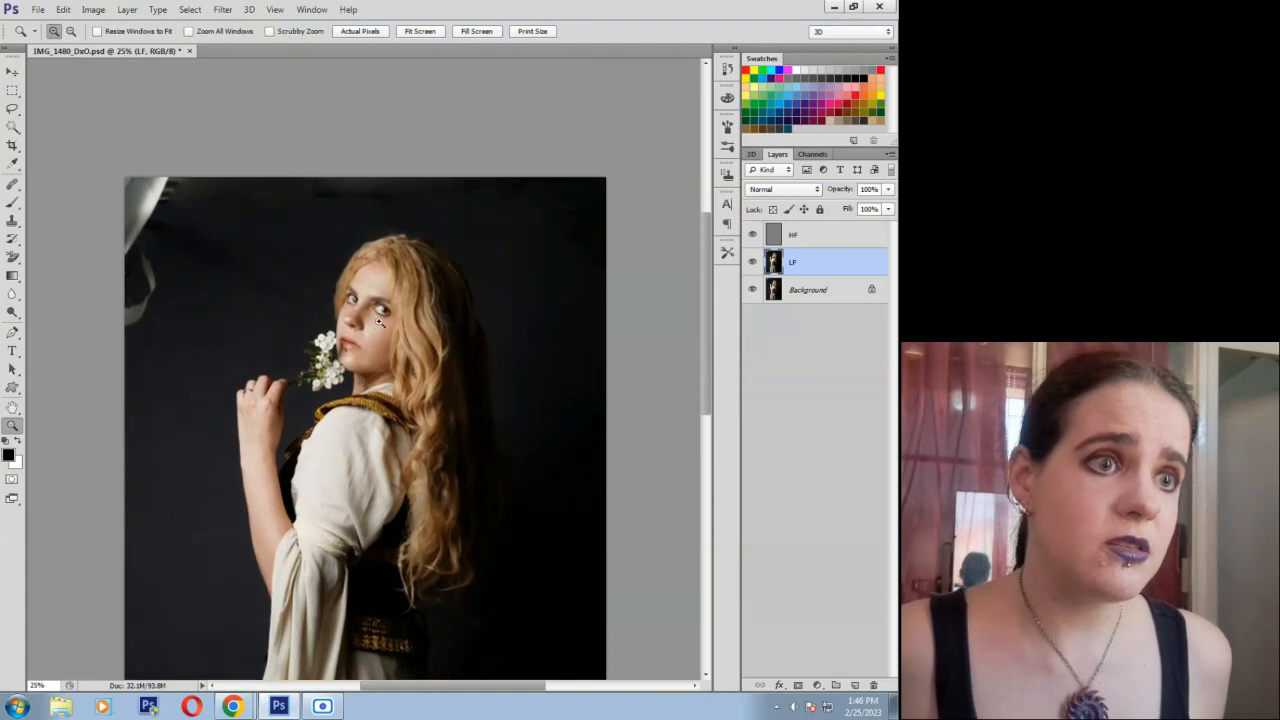
{"action": "left_click", "coordinate": [369, 300]}
{"action": "left_click", "coordinate": [370, 320]}
{"action": "left_click", "coordinate": [370, 323]}
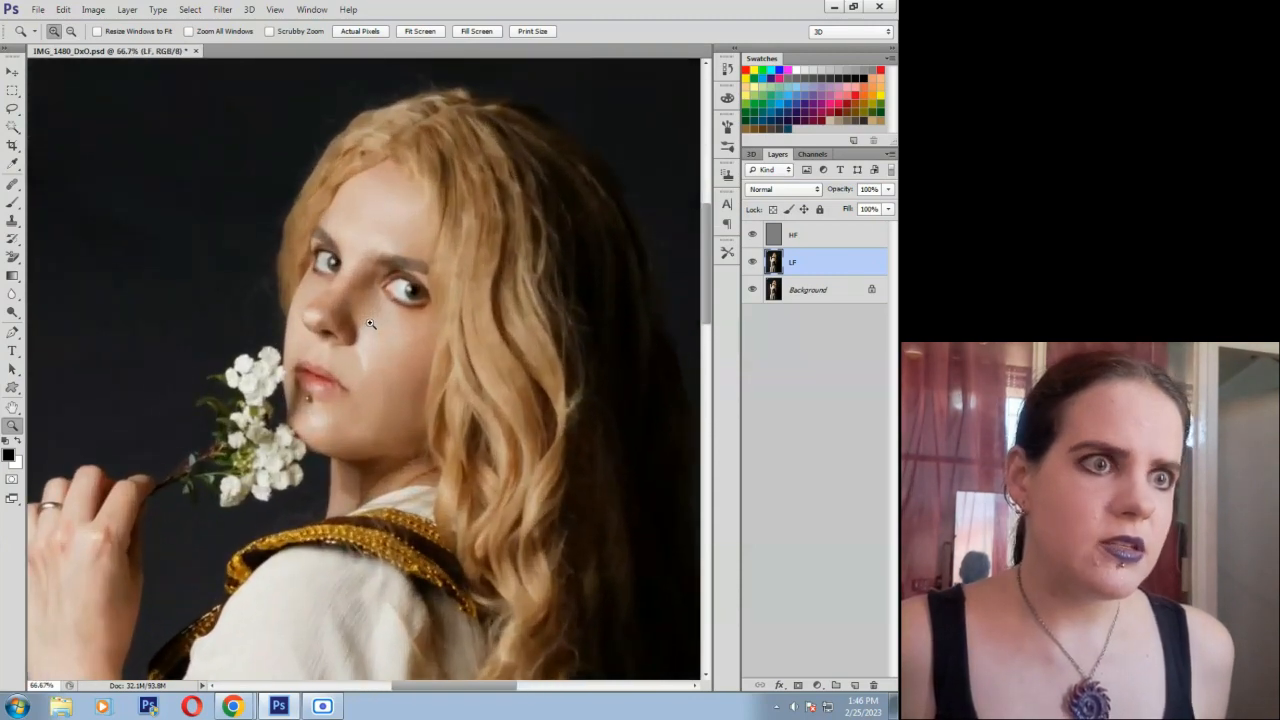
{"action": "left_click", "coordinate": [367, 324]}
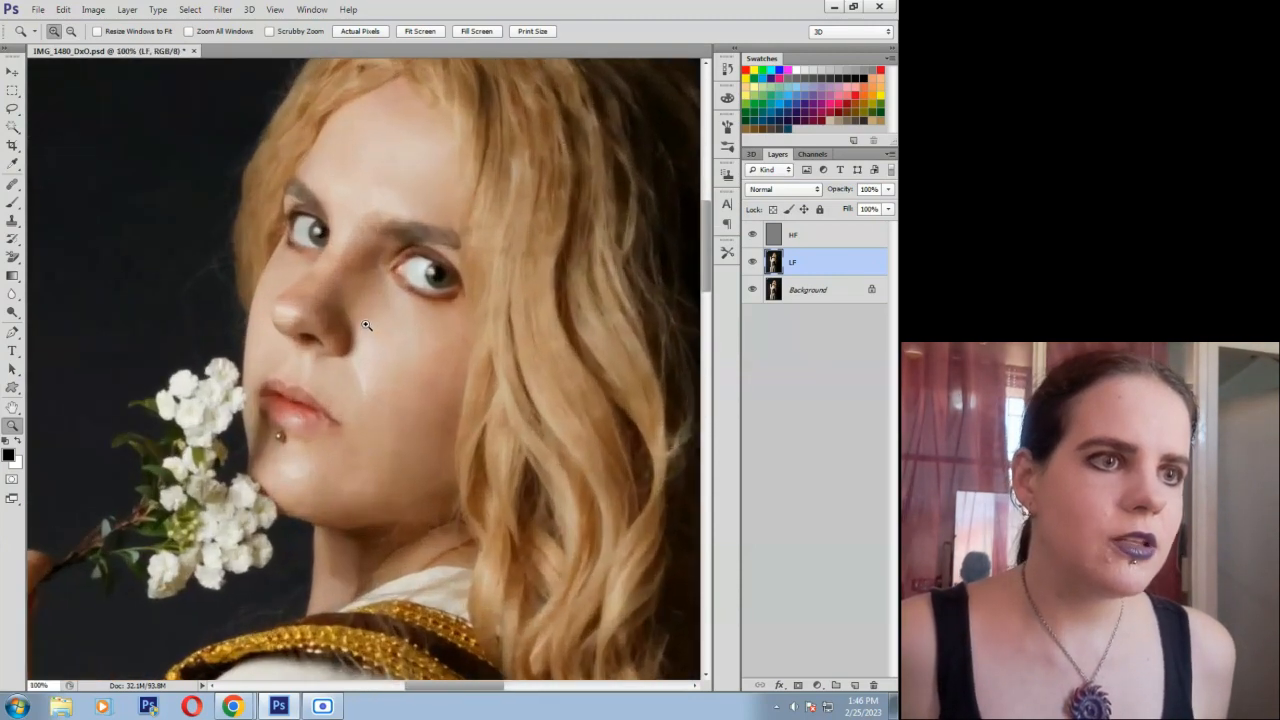
{"action": "left_click", "coordinate": [14, 163]}
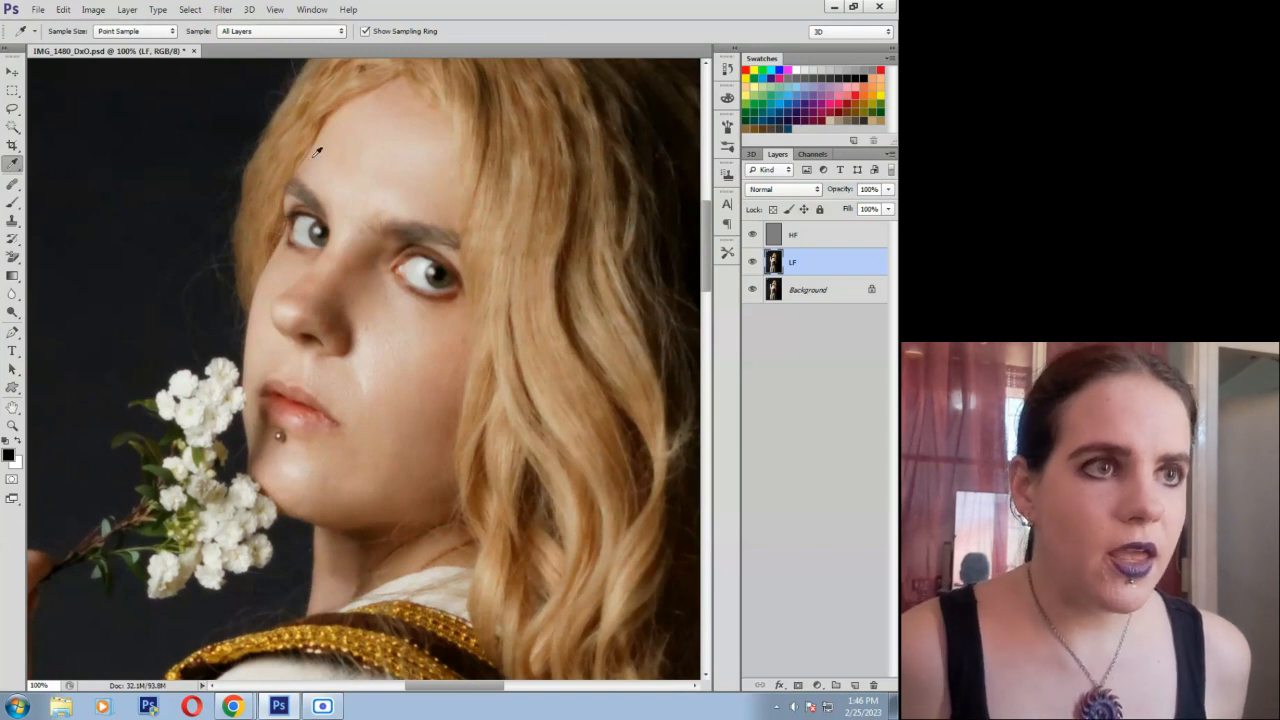
{"action": "left_click", "coordinate": [406, 171]}
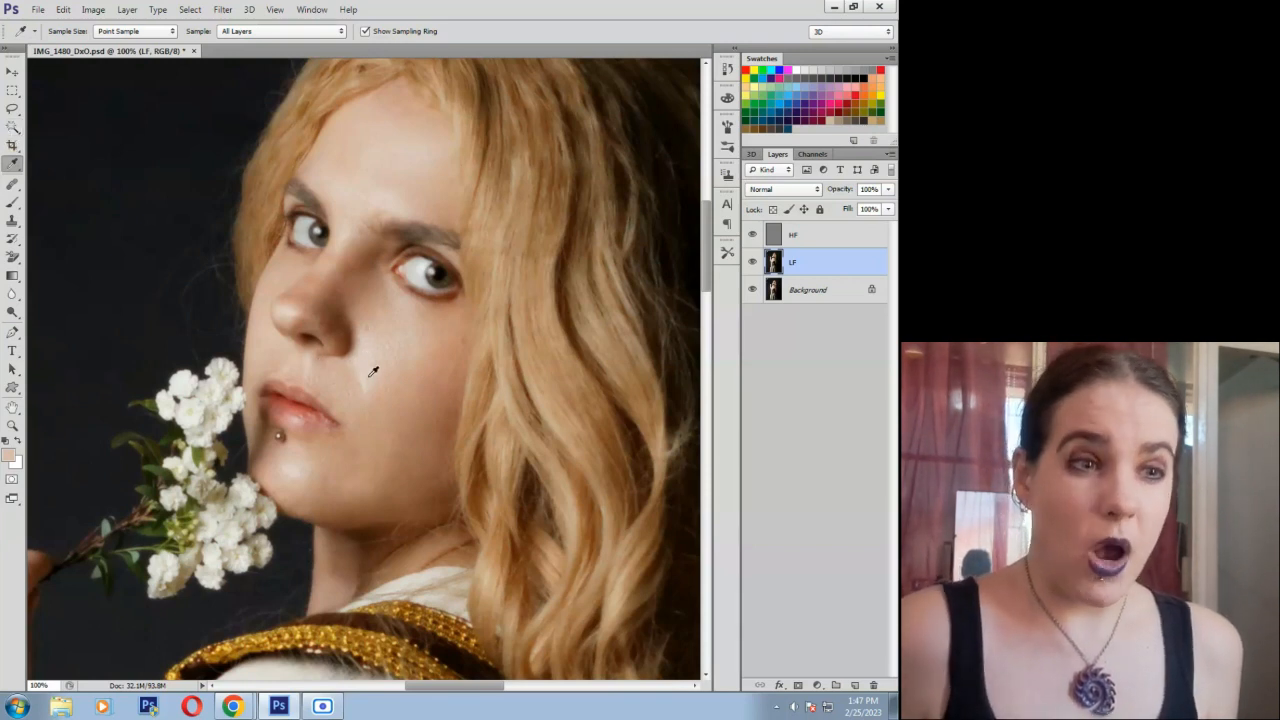
Set a soft 60 px brush to Darken mode at 30% opacity and tone down the shine on the face with the sampled skin tone.
{"action": "left_click_drag", "start_coordinate": [482, 688], "coordinate": [419, 692]}
{"action": "scroll", "coordinate": [269, 481], "scroll_direction": "down", "scroll_amount": 2}
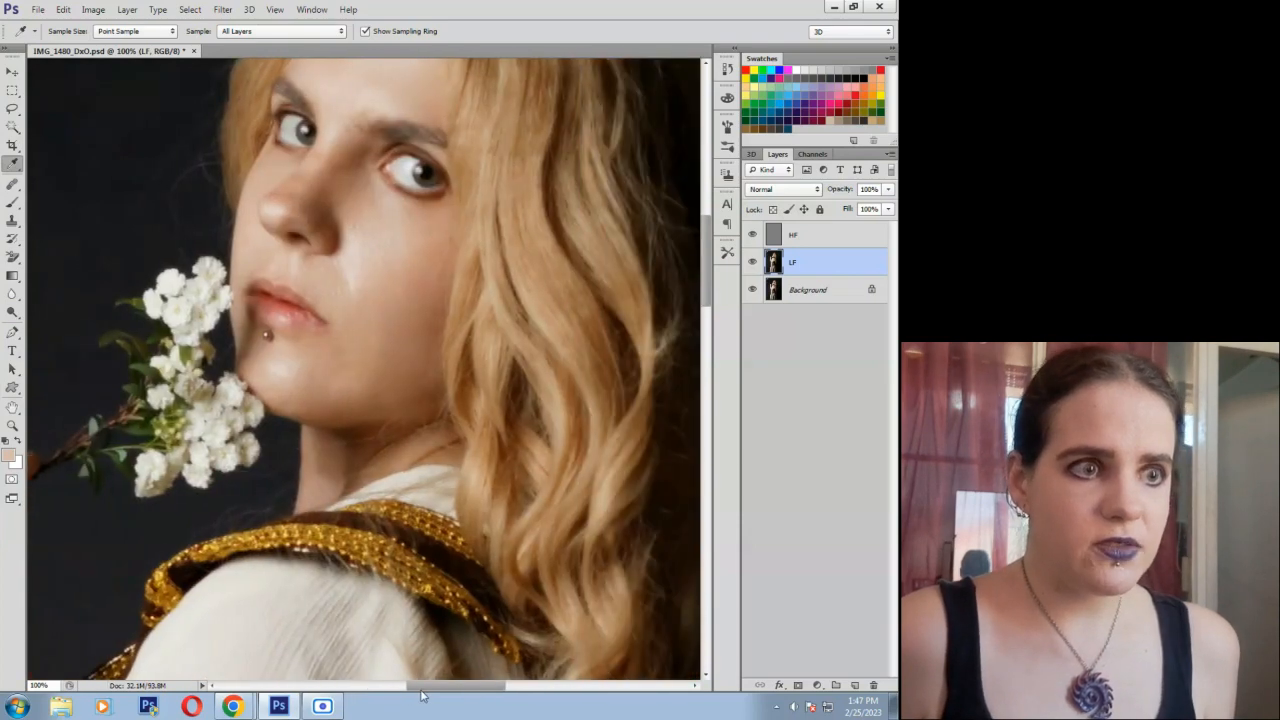
{"action": "scroll", "coordinate": [52, 320], "scroll_direction": "up", "scroll_amount": 4}
{"action": "left_click", "coordinate": [13, 201]}
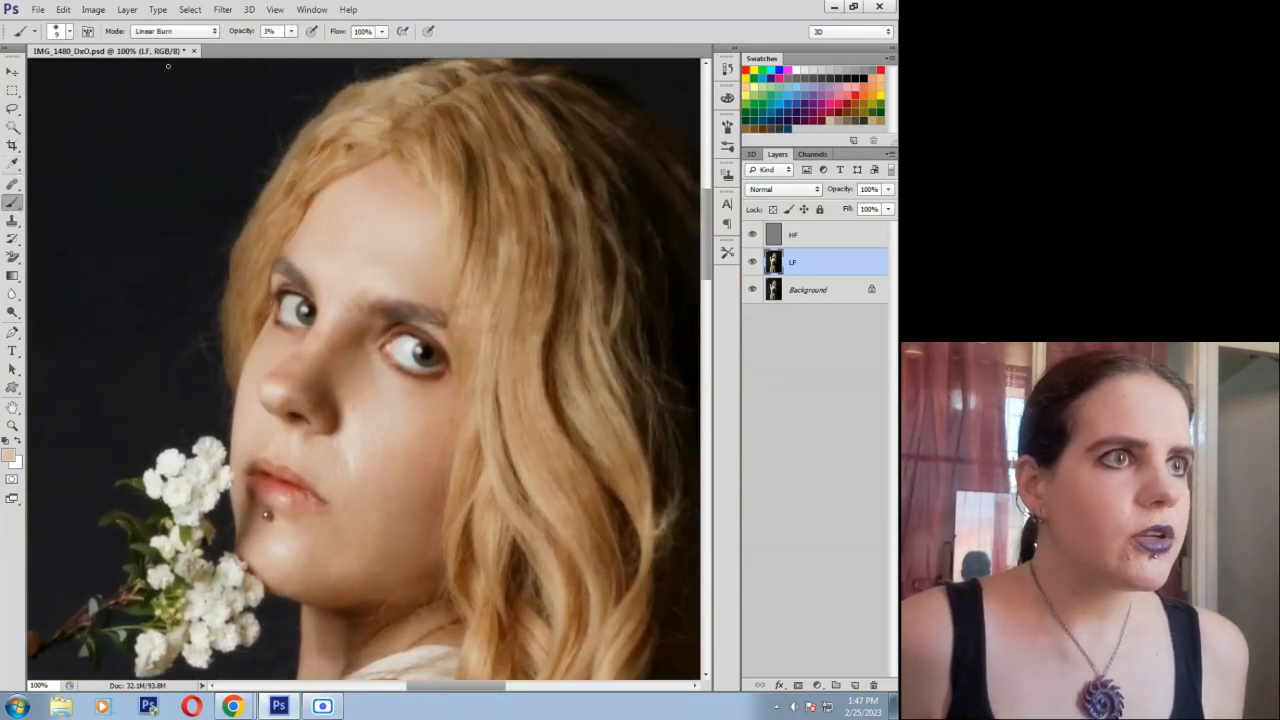
{"action": "left_click", "coordinate": [180, 32]}
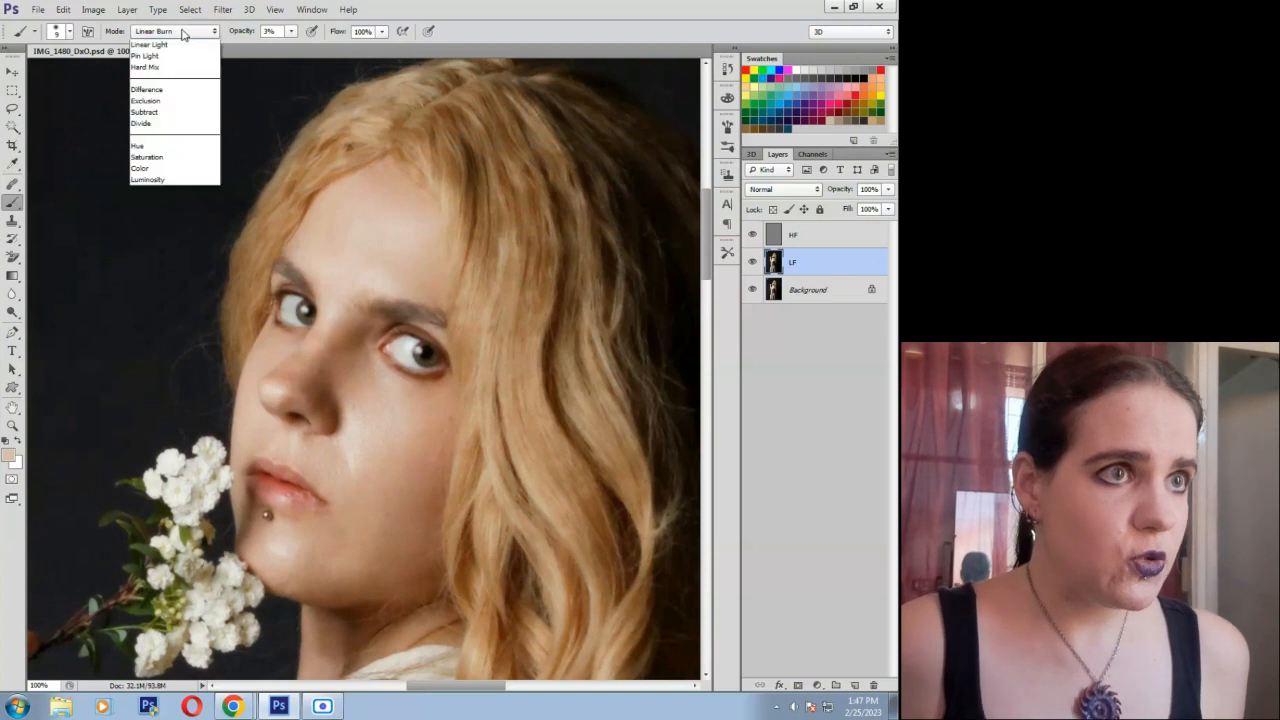
{"action": "left_click", "coordinate": [161, 100]}
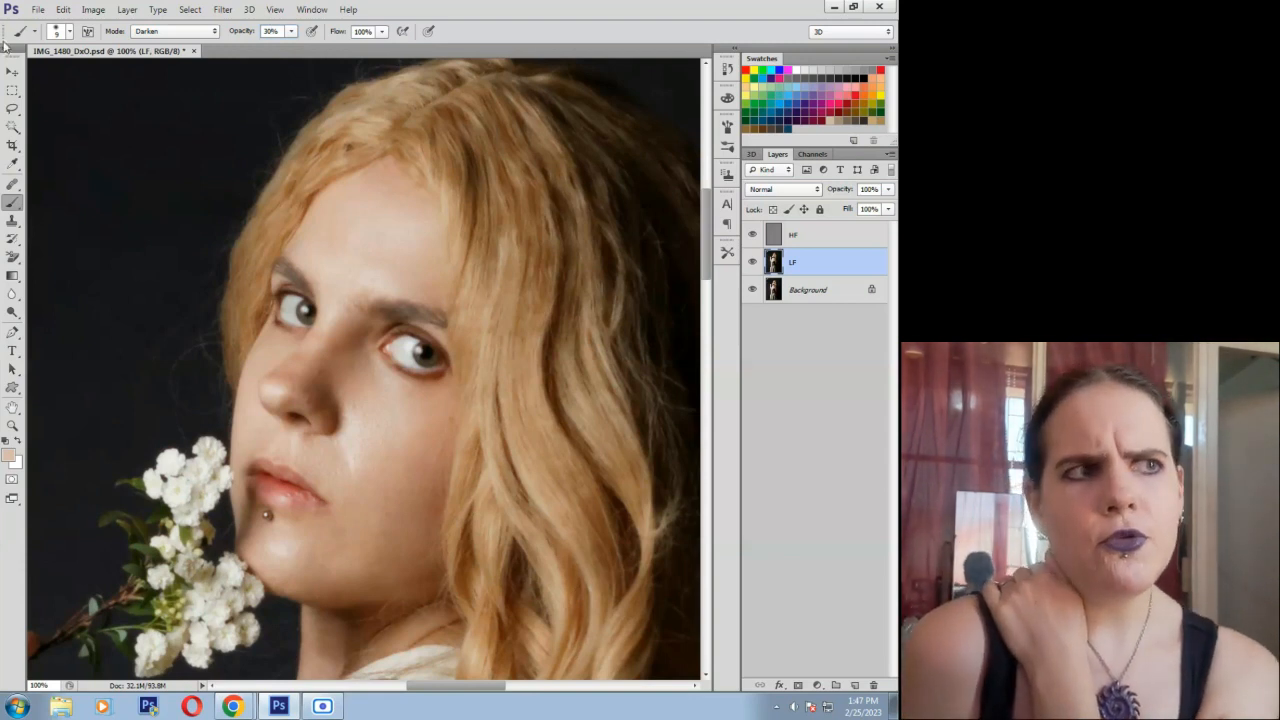
{"action": "left_click", "coordinate": [70, 33]}
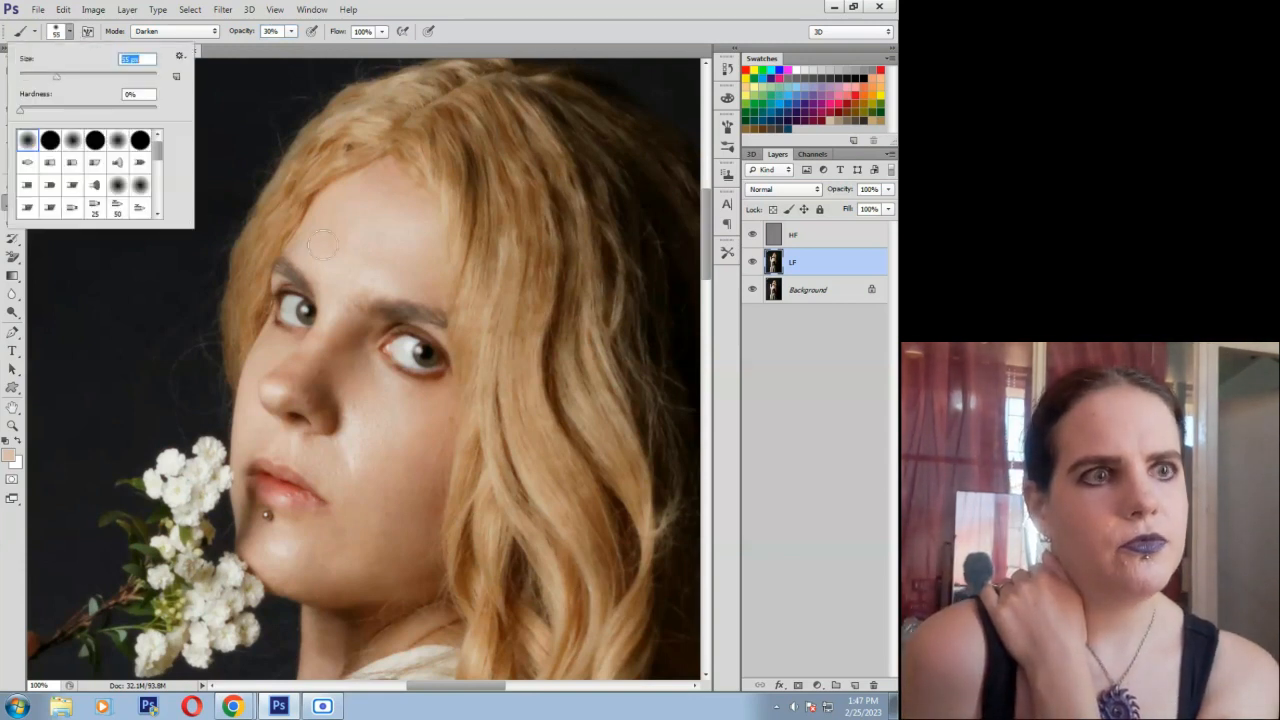
{"action": "key", "text": "Return"}
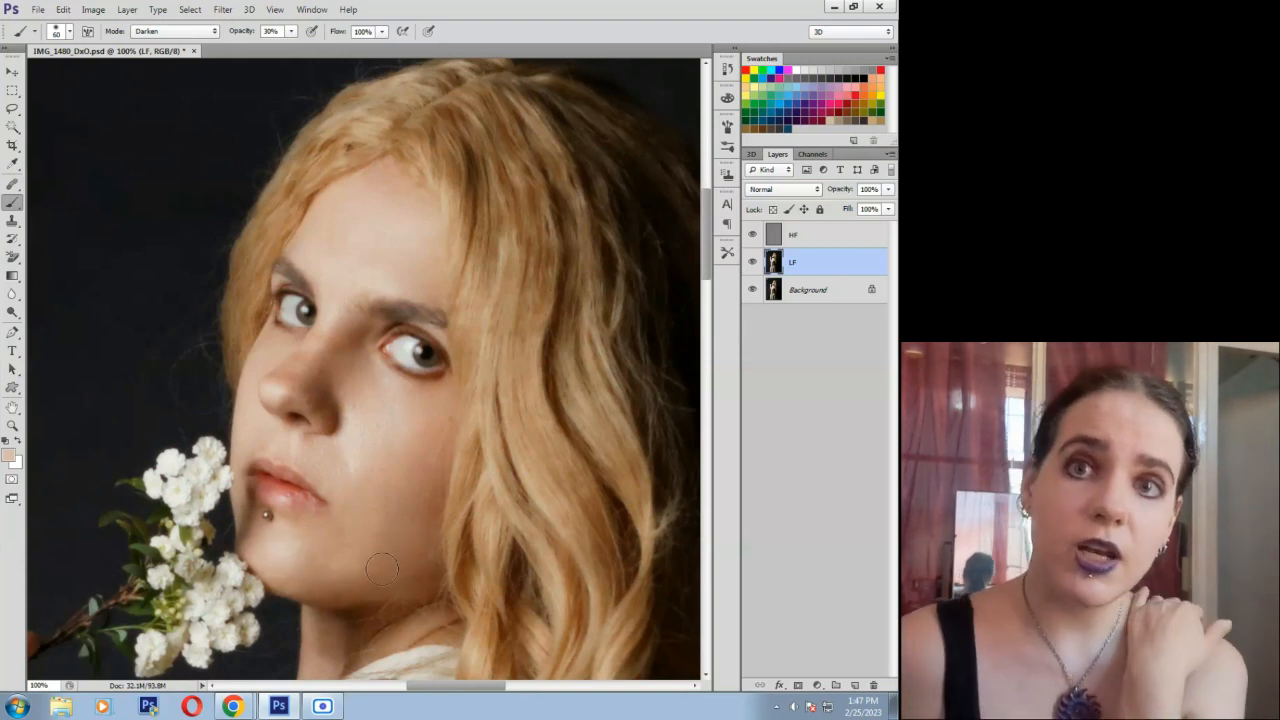
Go over the bright skin areas of the raised hand and forearm with the Darken brush.
{"action": "left_click_drag", "start_coordinate": [705, 262], "coordinate": [701, 330]}
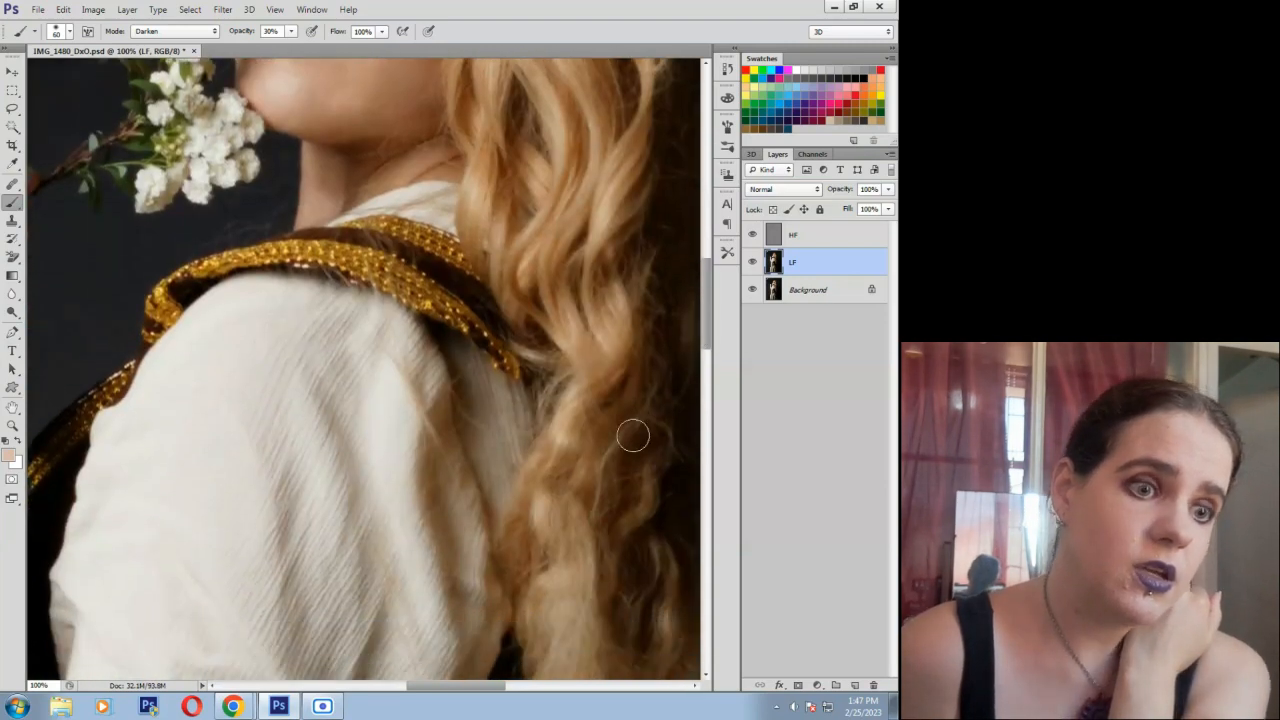
{"action": "left_click_drag", "start_coordinate": [480, 686], "coordinate": [418, 686]}
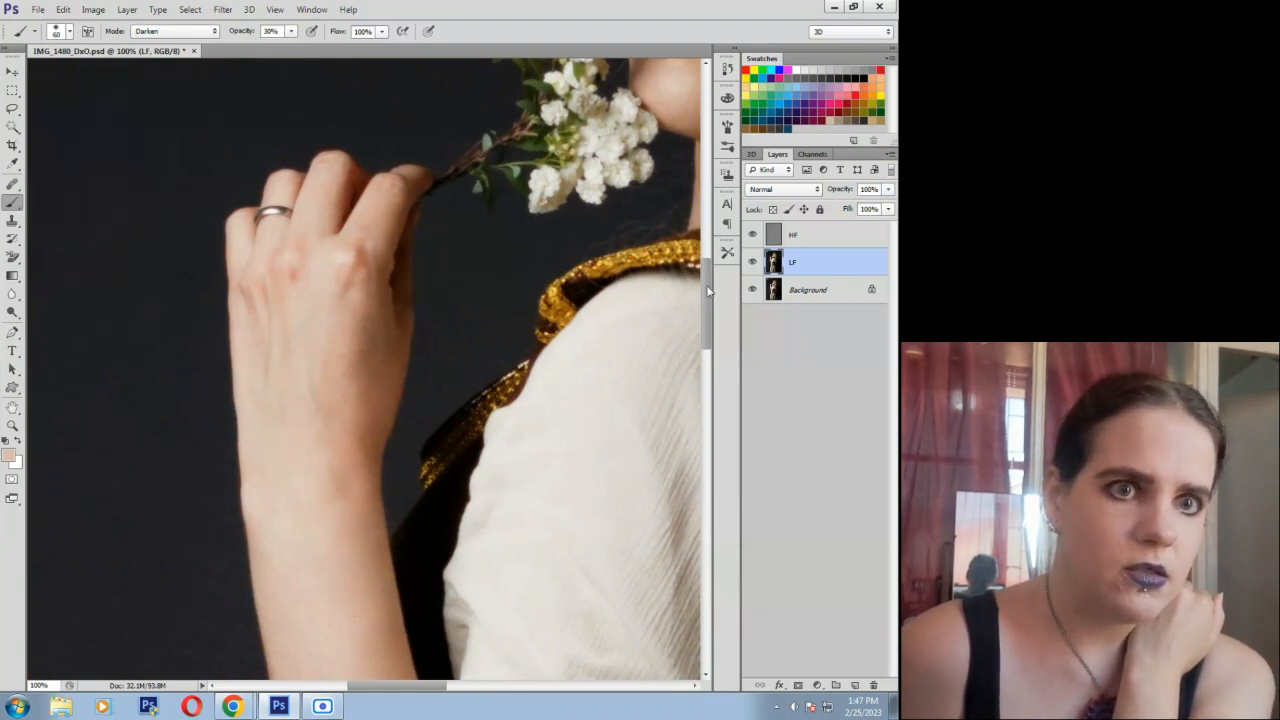
{"action": "left_click_drag", "start_coordinate": [708, 291], "coordinate": [708, 331]}
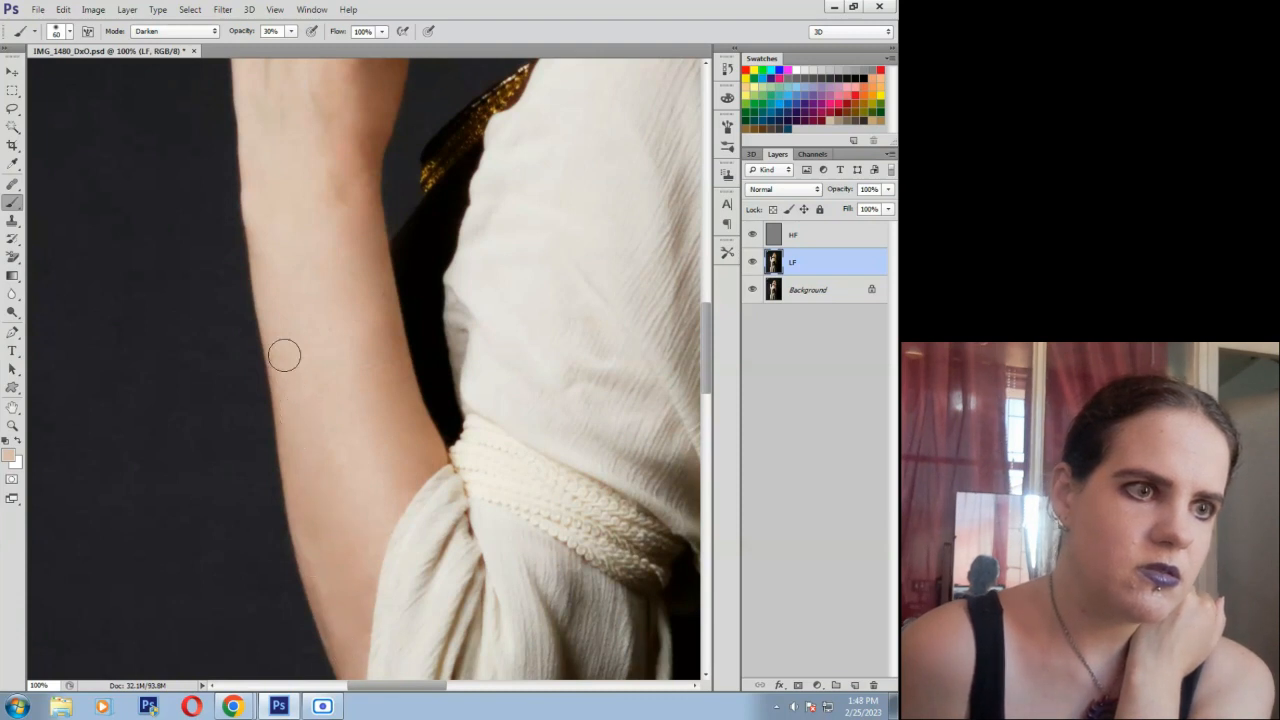
{"action": "scroll", "coordinate": [480, 434], "scroll_direction": "down", "scroll_amount": 2}
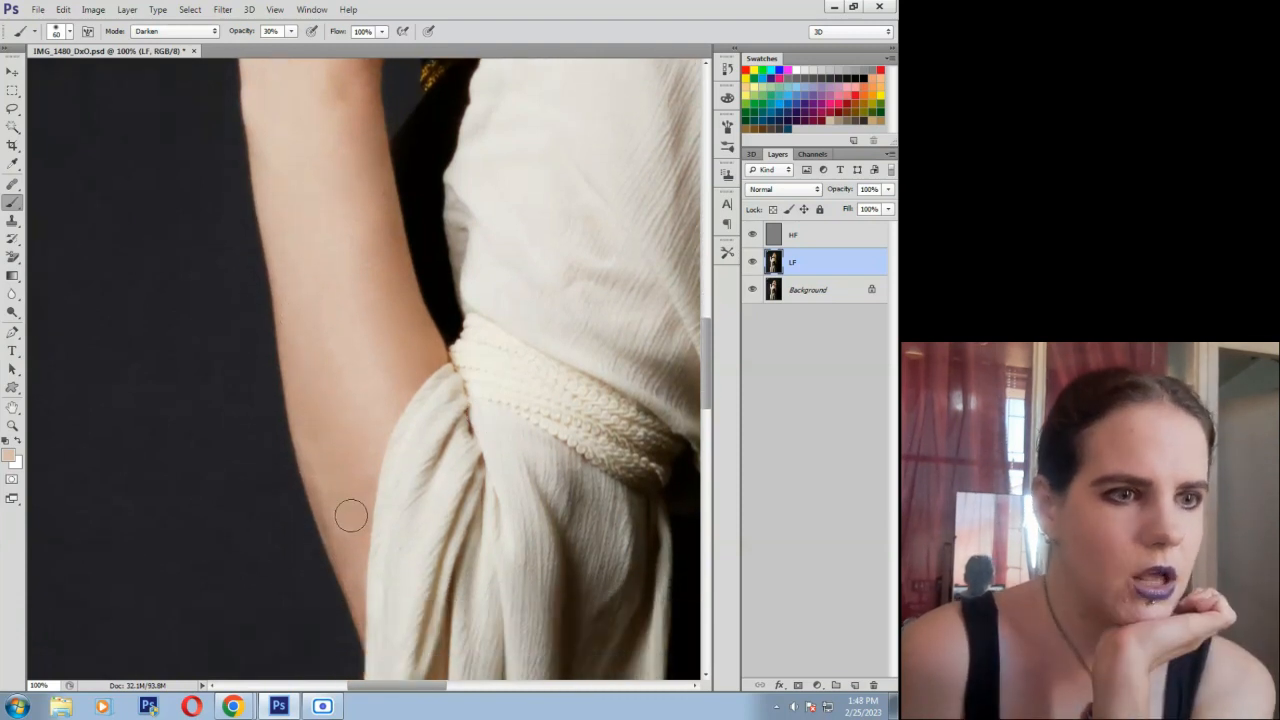
{"action": "scroll", "coordinate": [371, 620], "scroll_direction": "up", "scroll_amount": 2}
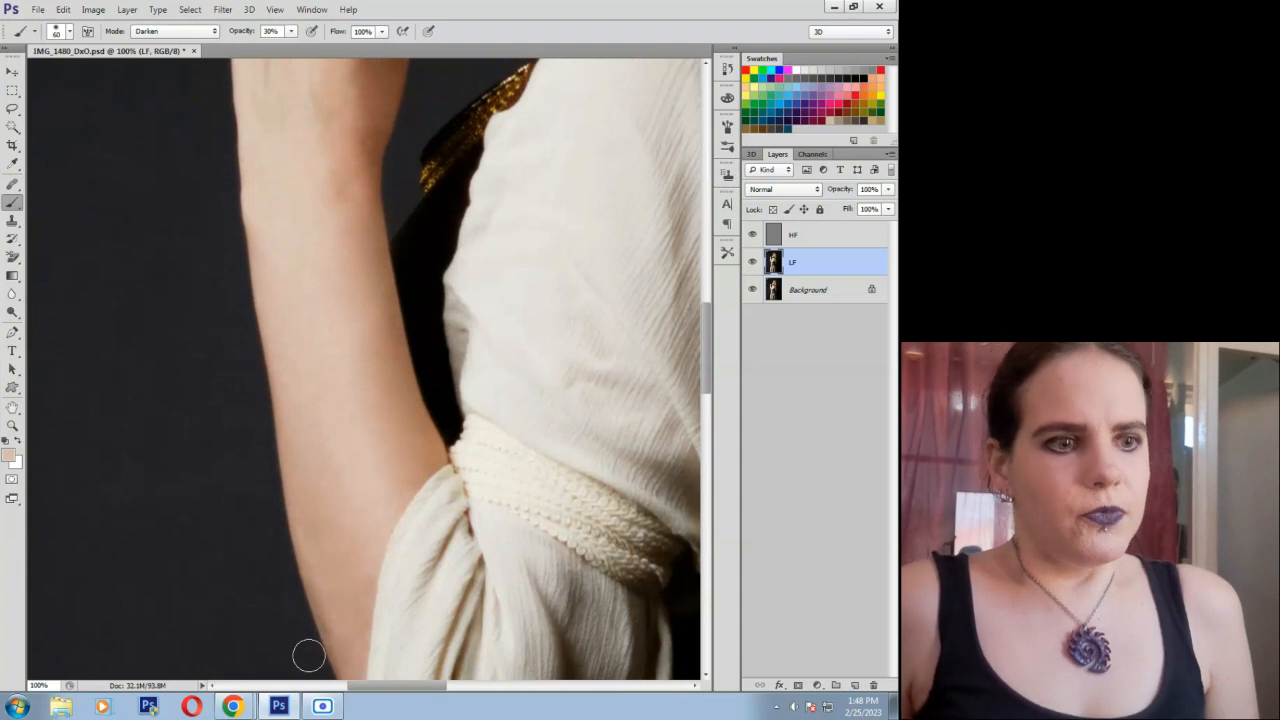
Sample the off-white fabric of the upper sleeve and go over the brightest areas of the white garment with the Darken brush.
{"action": "left_click_drag", "start_coordinate": [382, 688], "coordinate": [426, 690]}
{"action": "scroll", "coordinate": [153, 435], "scroll_direction": "up", "scroll_amount": 2}
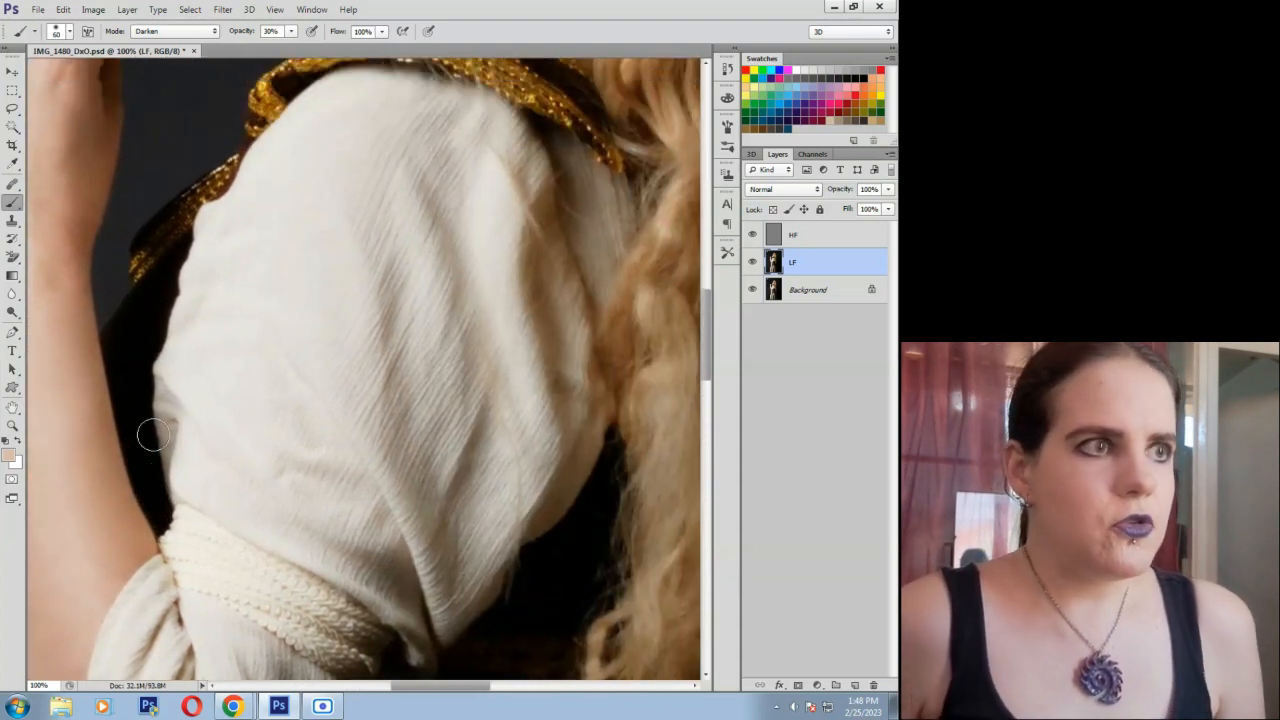
{"action": "left_click", "coordinate": [13, 165]}
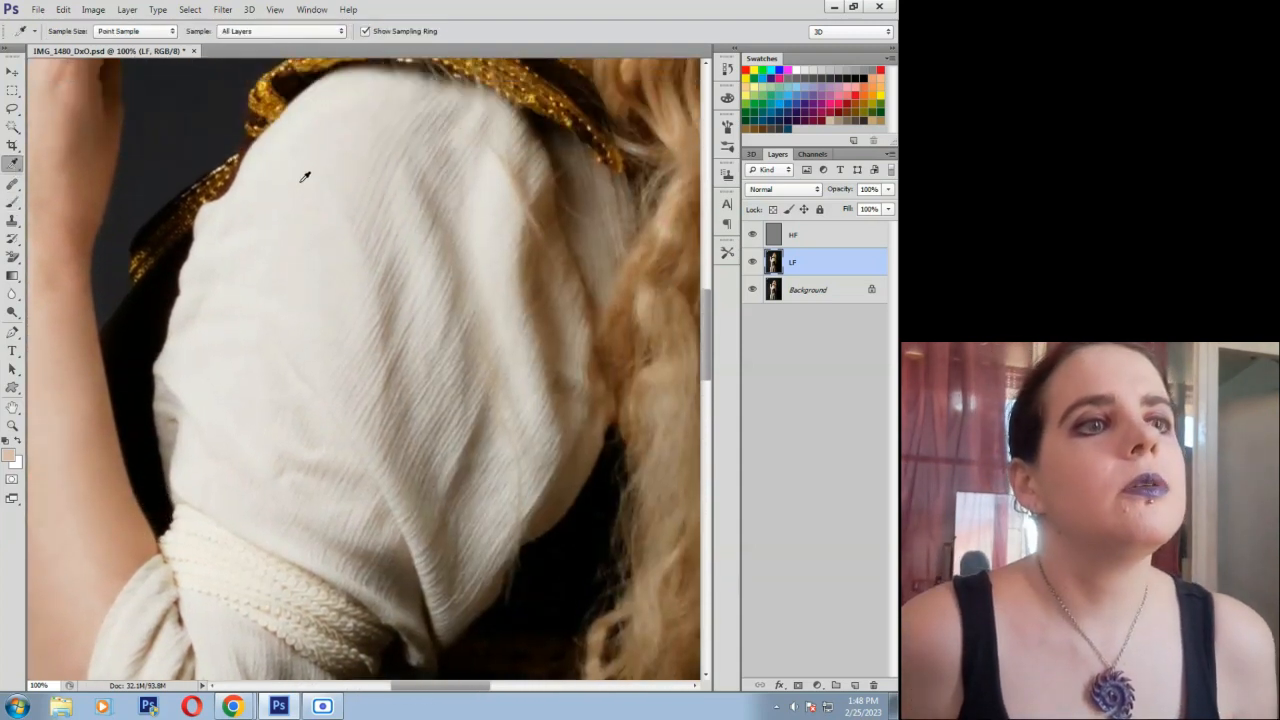
{"action": "left_click", "coordinate": [305, 177]}
{"action": "left_click", "coordinate": [12, 202]}
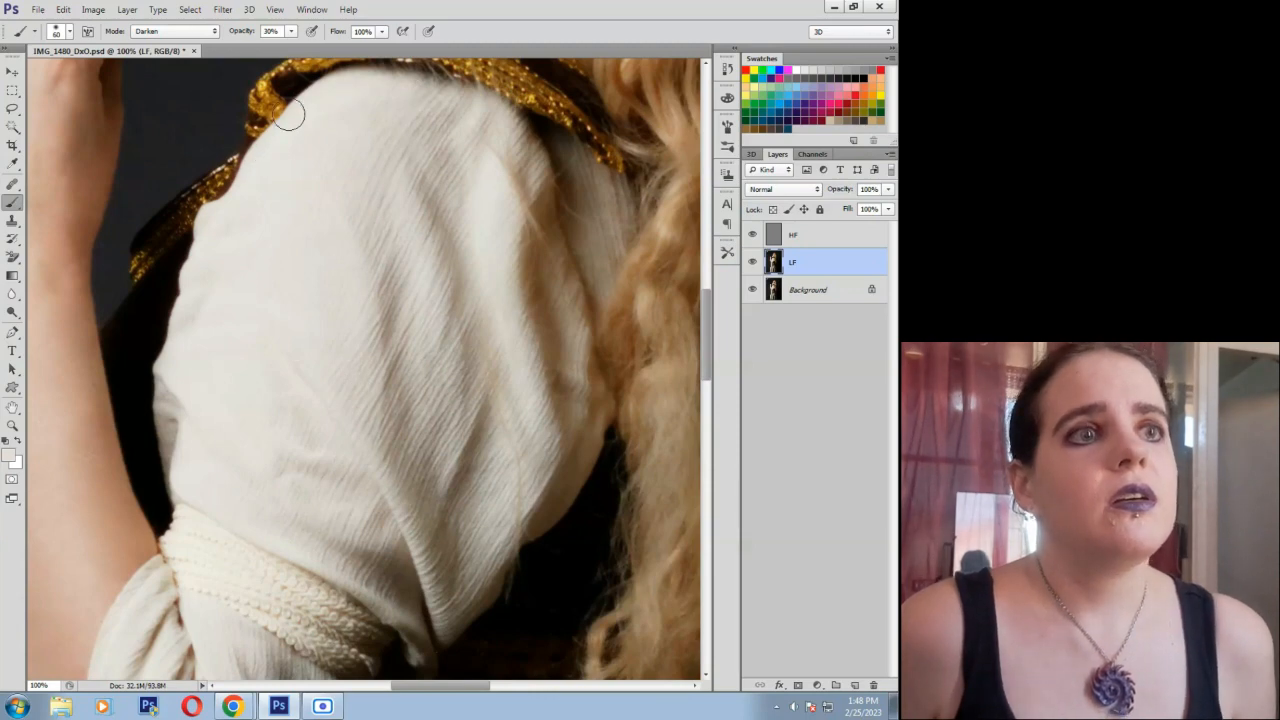
{"action": "left_click_drag", "start_coordinate": [701, 304], "coordinate": [706, 369]}
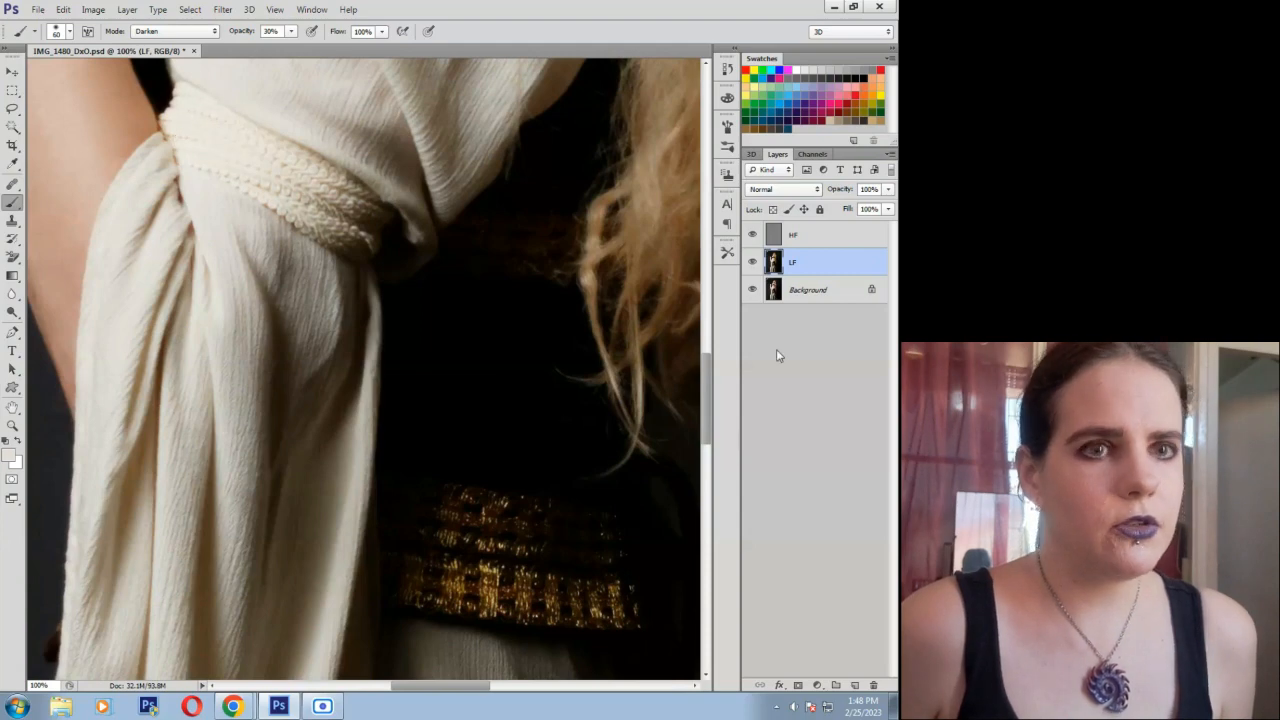
{"action": "left_click_drag", "start_coordinate": [707, 376], "coordinate": [705, 468]}
{"action": "mouse_move", "coordinate": [483, 689]}
{"action": "left_mouse_down"}
{"action": "mouse_move", "coordinate": [445, 689]}
{"action": "mouse_move", "coordinate": [461, 692]}
{"action": "left_mouse_up"}
{"action": "left_click_drag", "start_coordinate": [704, 518], "coordinate": [705, 268]}
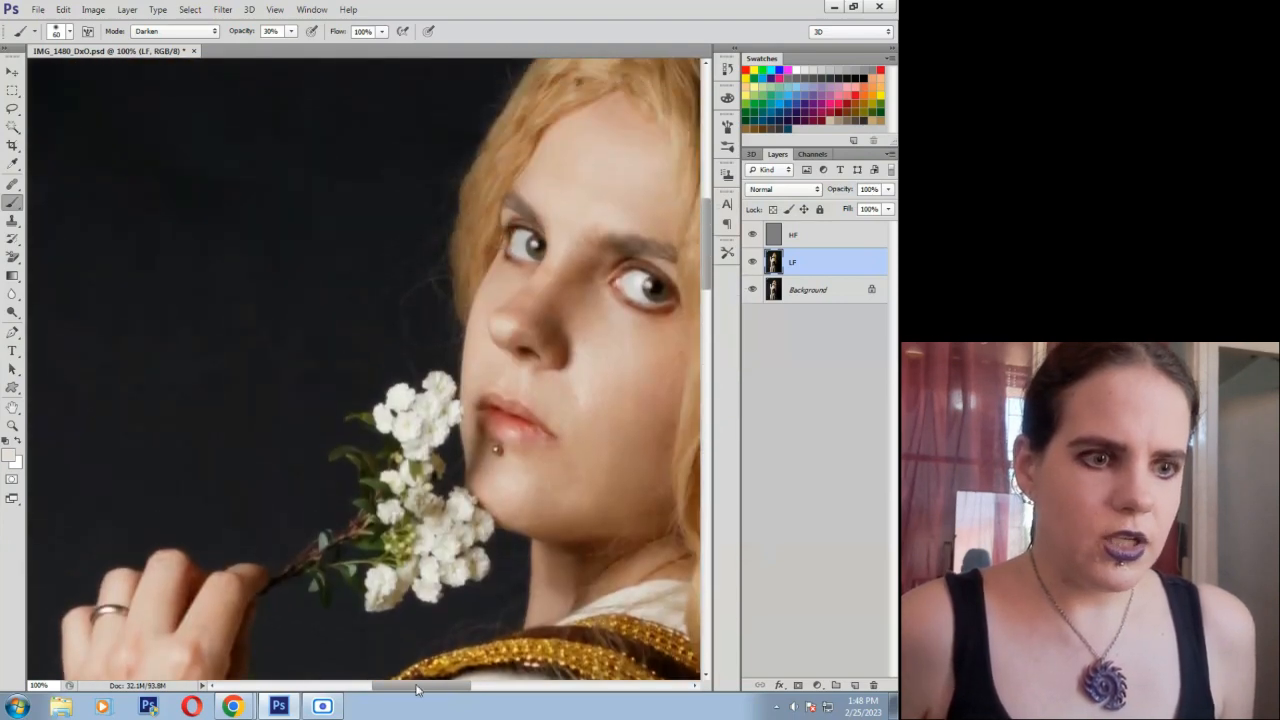
Sample the warm skin tone of the lower cheek and even out the face's colour with the brush in Color mode.
{"action": "left_click_drag", "start_coordinate": [416, 689], "coordinate": [449, 689]}
{"action": "left_click", "coordinate": [14, 166]}
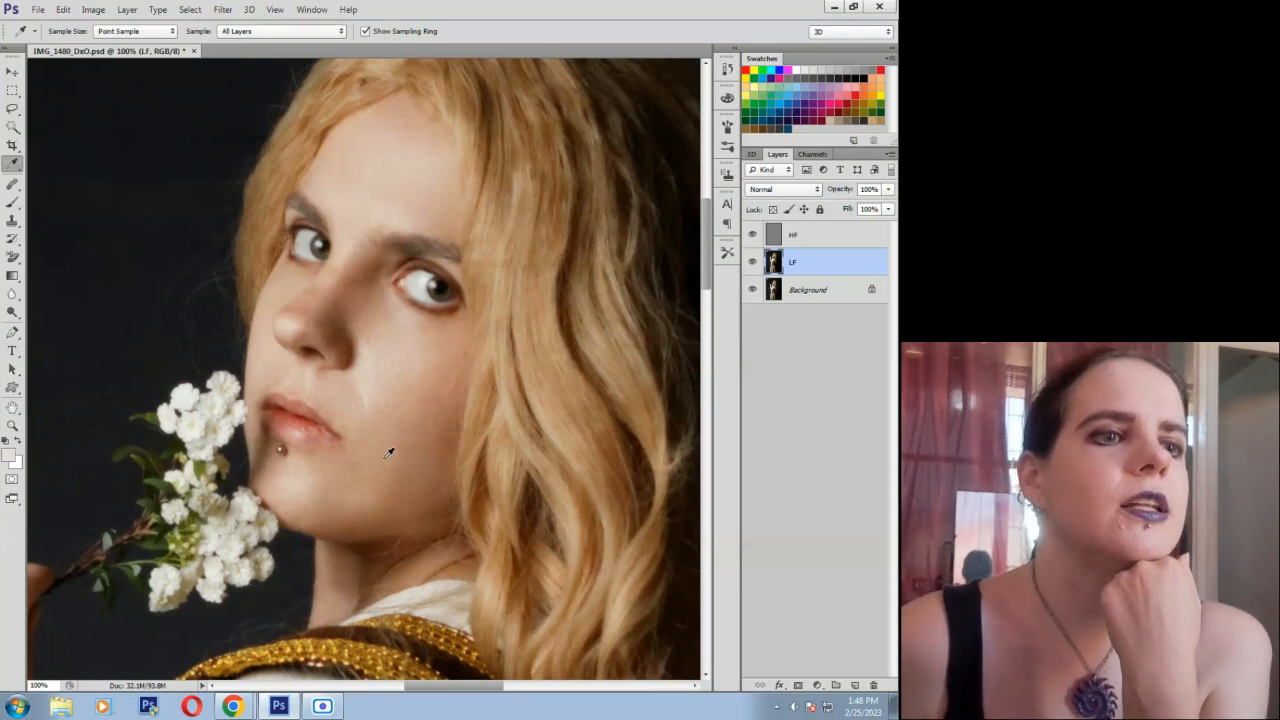
{"action": "mouse_move", "coordinate": [388, 453]}
{"action": "left_mouse_down"}
{"action": "mouse_move", "coordinate": [380, 438]}
{"action": "mouse_move", "coordinate": [387, 451]}
{"action": "left_mouse_up"}
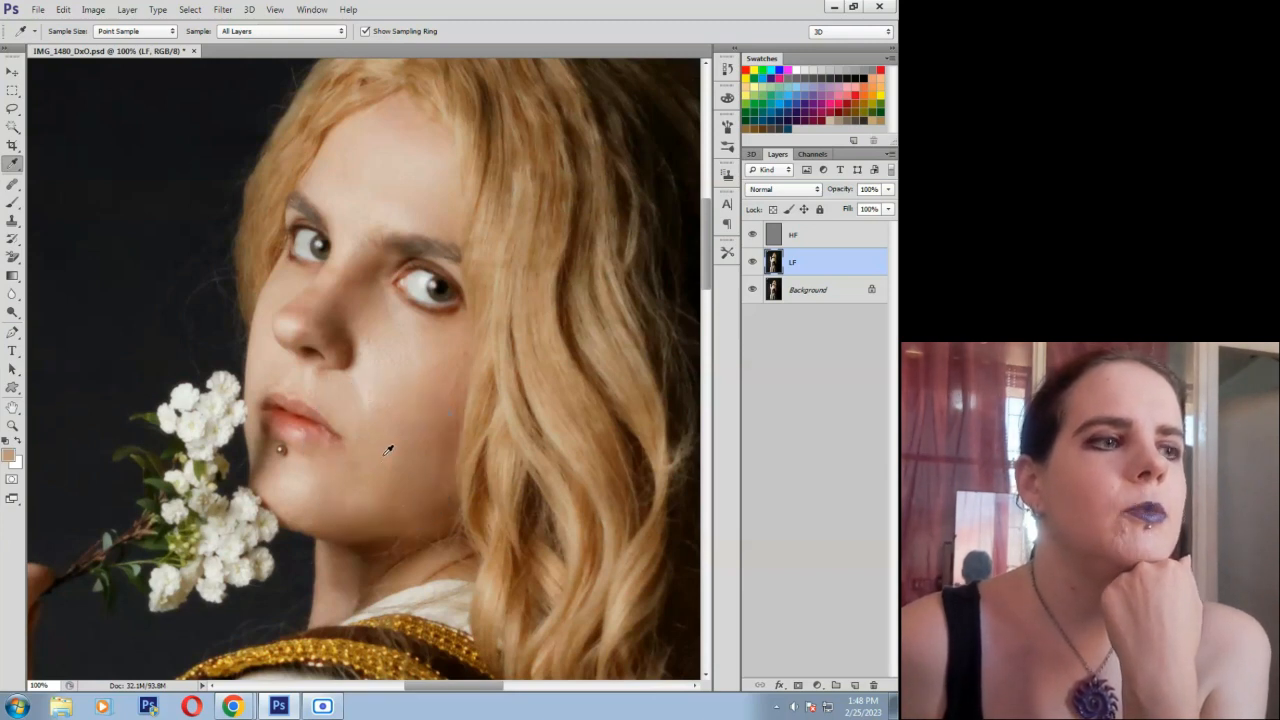
{"action": "left_click", "coordinate": [12, 201]}
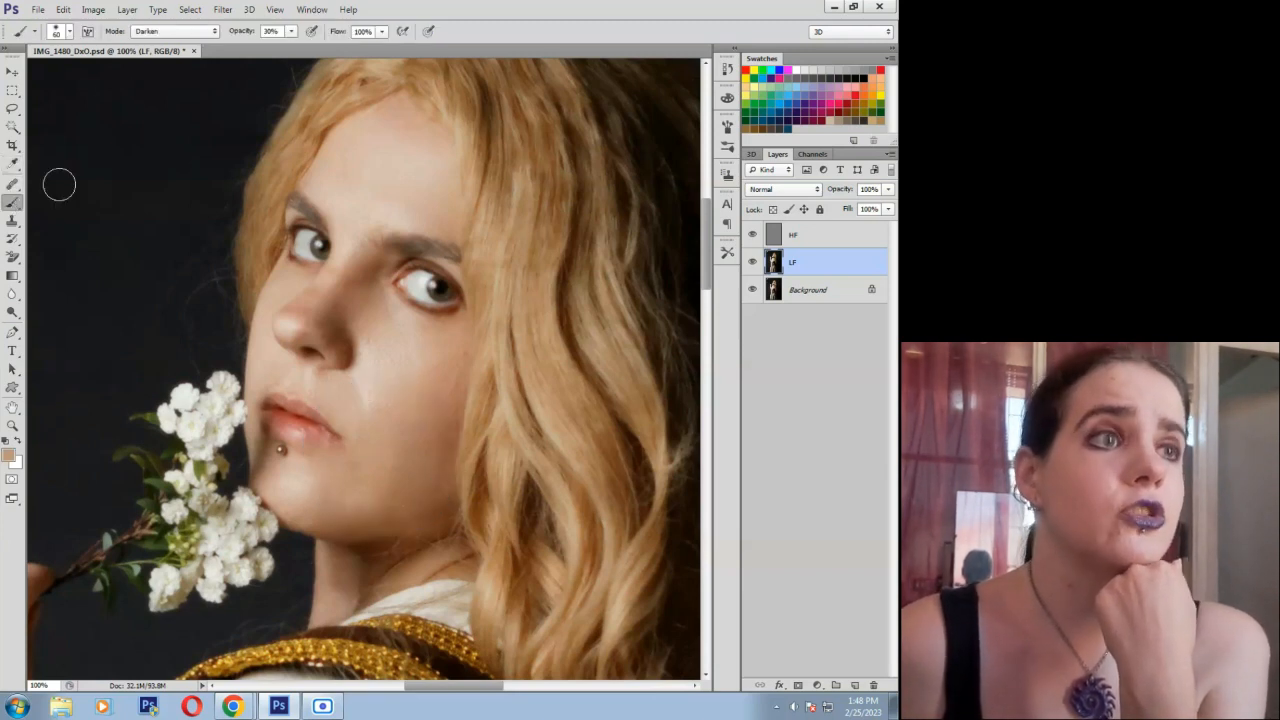
{"action": "left_click", "coordinate": [160, 32]}
{"action": "left_click", "coordinate": [165, 407]}
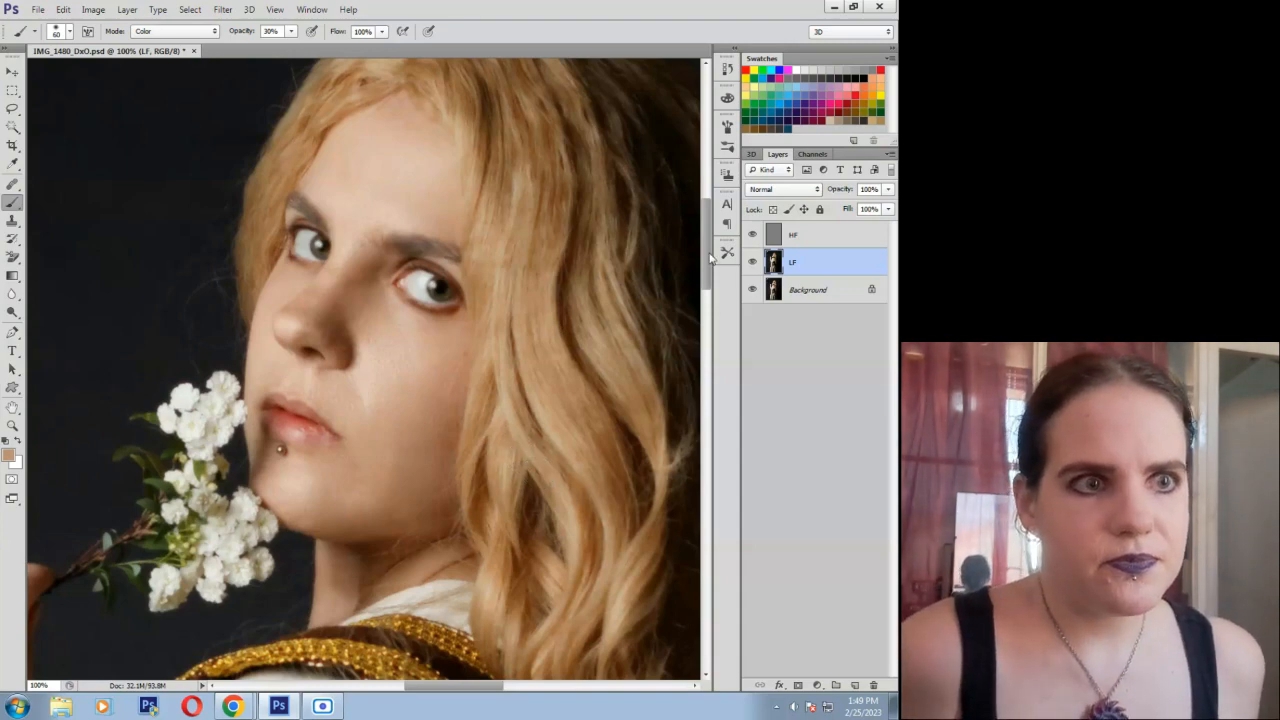
Even out the skin colour of the raised hand and forearm with a 133 px Color-mode brush.
{"action": "left_click_drag", "start_coordinate": [708, 258], "coordinate": [703, 326]}
{"action": "left_click_drag", "start_coordinate": [467, 692], "coordinate": [410, 692]}
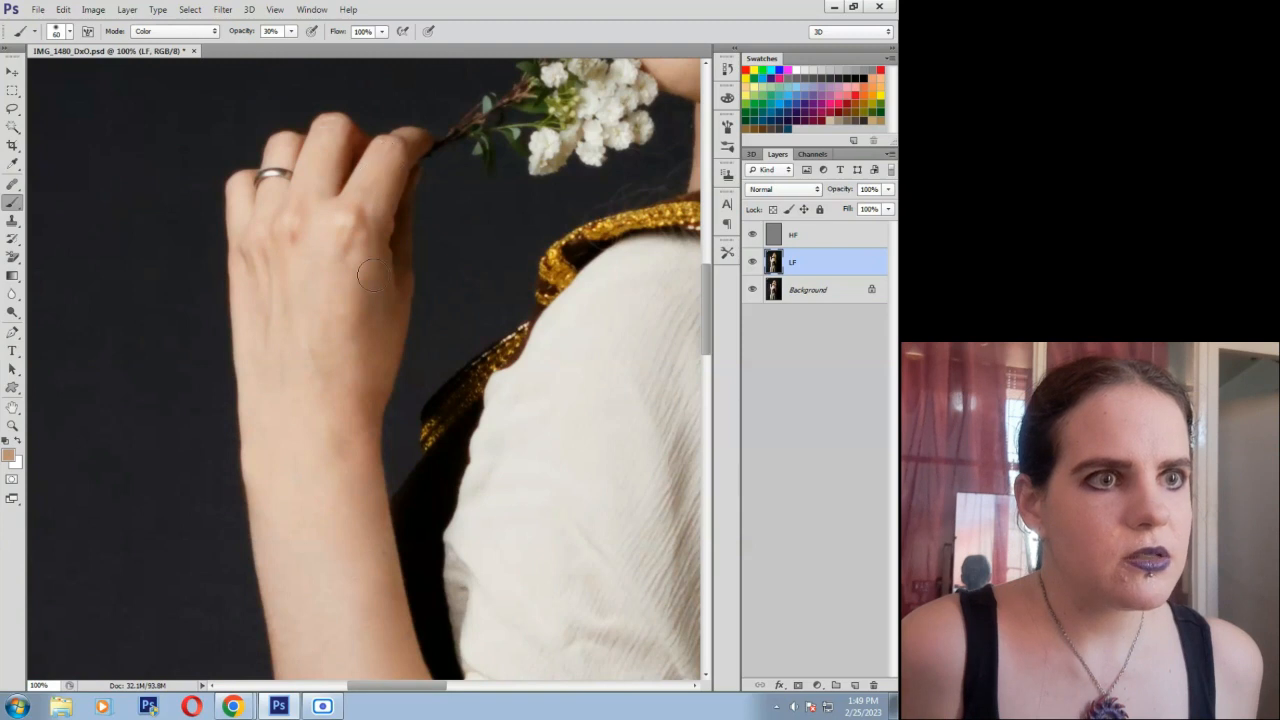
{"action": "left_click_drag", "start_coordinate": [705, 293], "coordinate": [705, 335]}
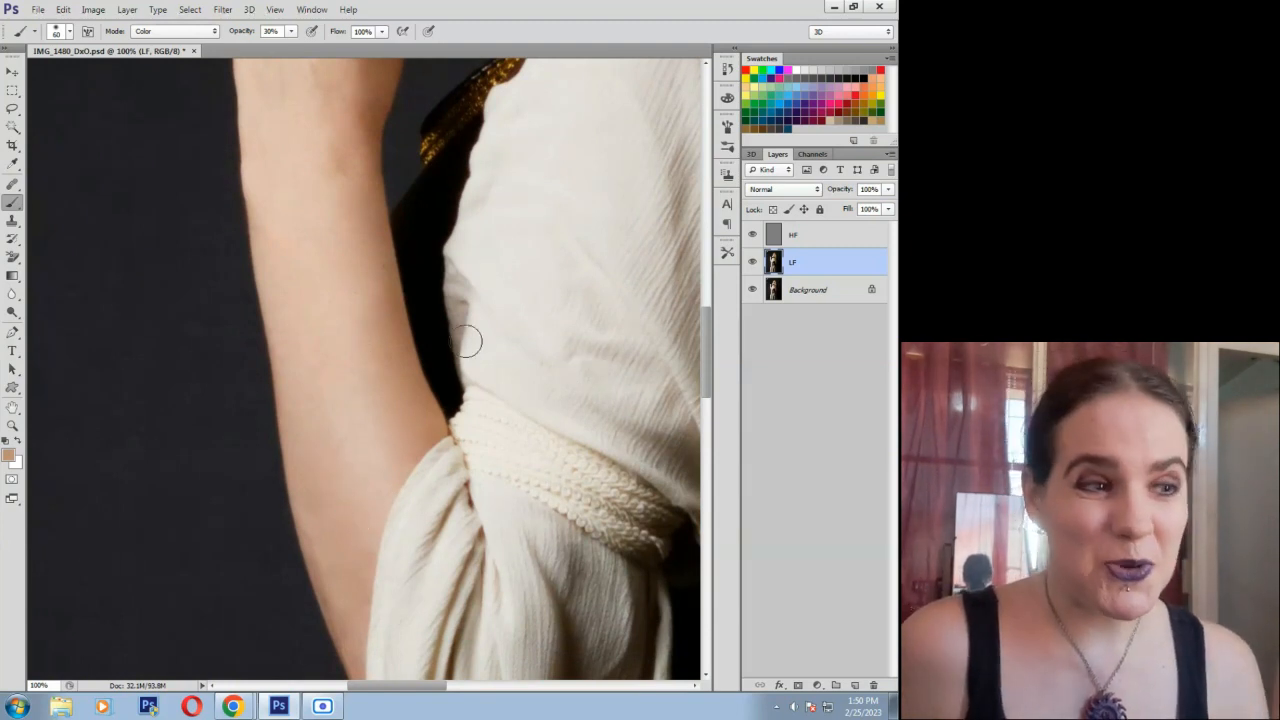
{"action": "left_click", "coordinate": [12, 425]}
{"action": "left_click", "coordinate": [71, 31]}
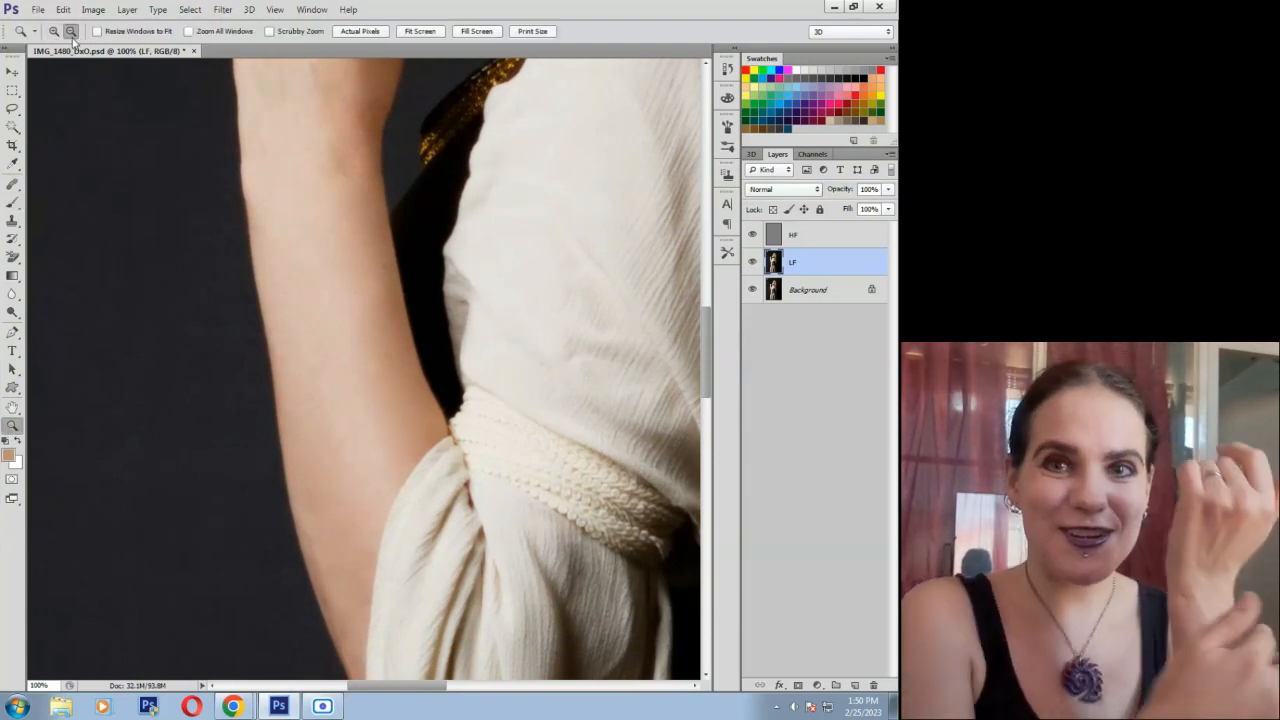
{"action": "left_click", "coordinate": [215, 268]}
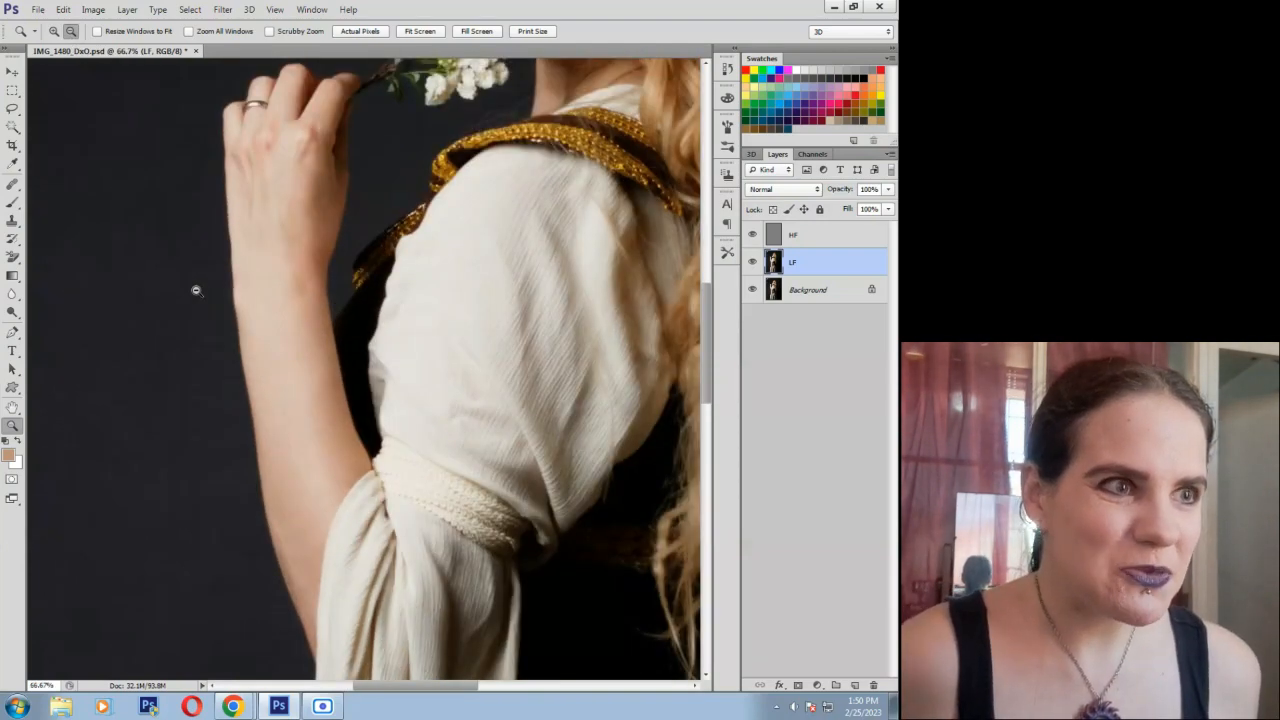
{"action": "left_click", "coordinate": [12, 202]}
{"action": "left_click", "coordinate": [69, 31]}
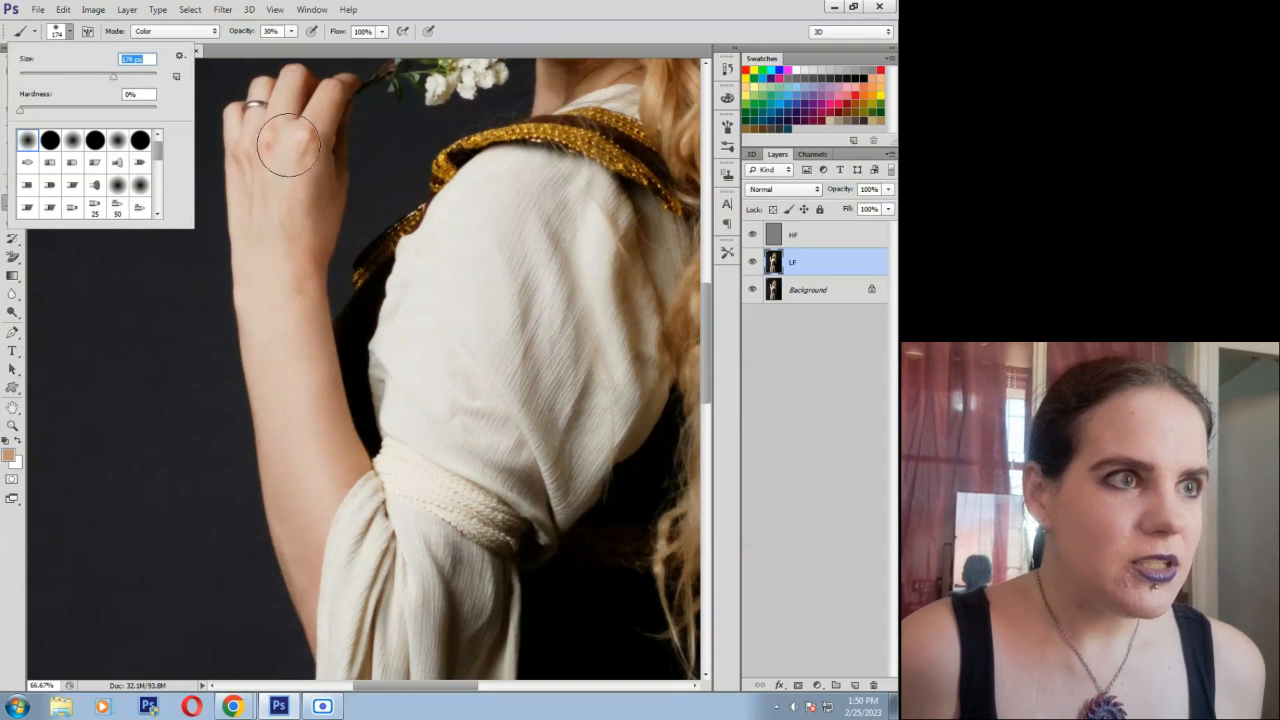
{"action": "mouse_move", "coordinate": [250, 141]}
{"action": "left_mouse_down"}
{"action": "mouse_move", "coordinate": [281, 140]}
{"action": "mouse_move", "coordinate": [297, 92]}
{"action": "mouse_move", "coordinate": [315, 131]}
{"action": "mouse_move", "coordinate": [288, 313]}
{"action": "mouse_move", "coordinate": [265, 185]}
{"action": "mouse_move", "coordinate": [261, 310]}
{"action": "mouse_move", "coordinate": [255, 277]}
{"action": "mouse_move", "coordinate": [264, 172]}
{"action": "mouse_move", "coordinate": [300, 263]}
{"action": "mouse_move", "coordinate": [281, 435]}
{"action": "mouse_move", "coordinate": [302, 502]}
{"action": "mouse_move", "coordinate": [266, 357]}
{"action": "mouse_move", "coordinate": [292, 344]}
{"action": "mouse_move", "coordinate": [325, 491]}
{"action": "mouse_move", "coordinate": [328, 455]}
{"action": "mouse_move", "coordinate": [300, 548]}
{"action": "left_mouse_up"}
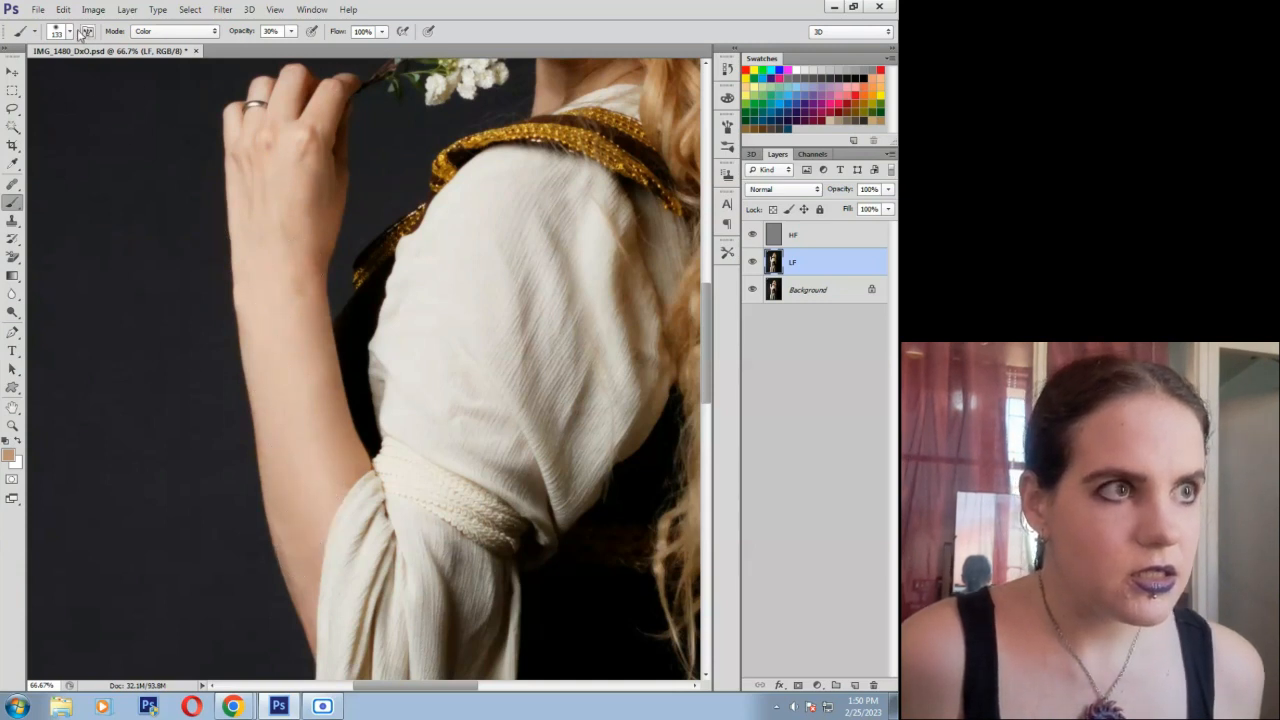
Reduce the brush to 48 px and even out the skin colour of the narrow arm area beside the draped sleeve.
{"action": "left_click", "coordinate": [69, 31]}
{"action": "left_click", "coordinate": [51, 75]}
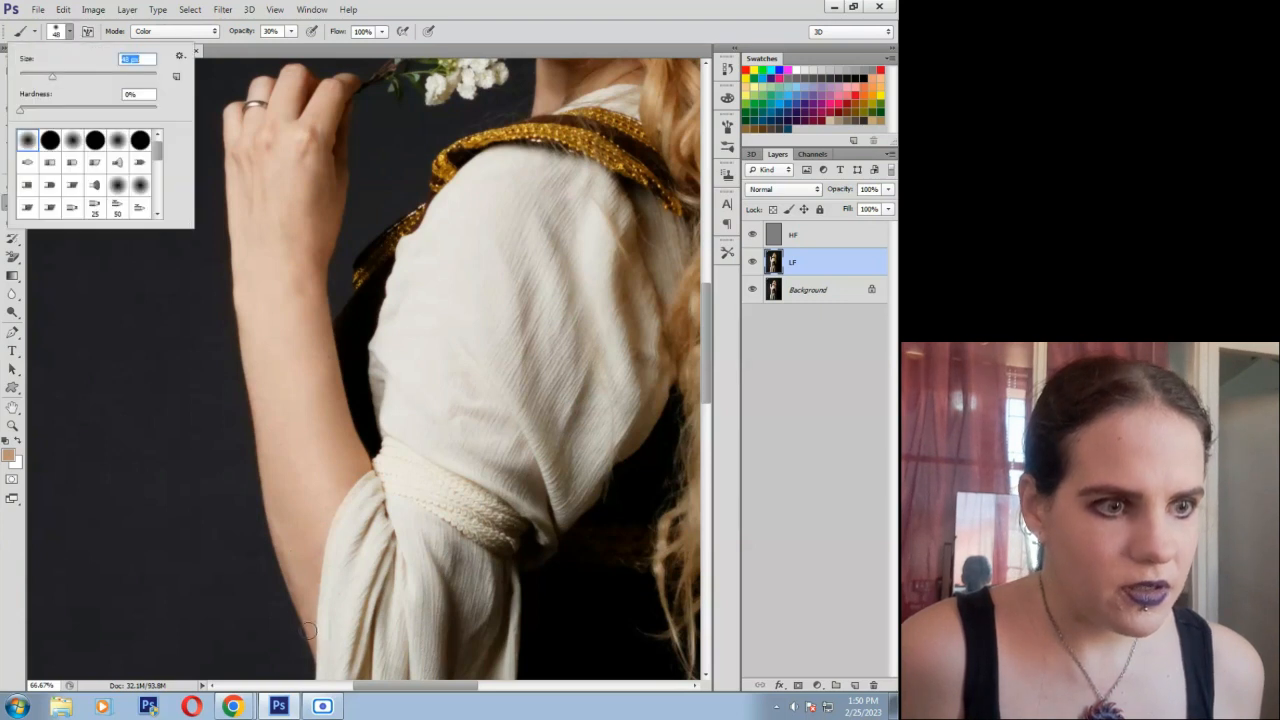
{"action": "left_click_drag", "start_coordinate": [309, 631], "coordinate": [304, 591]}
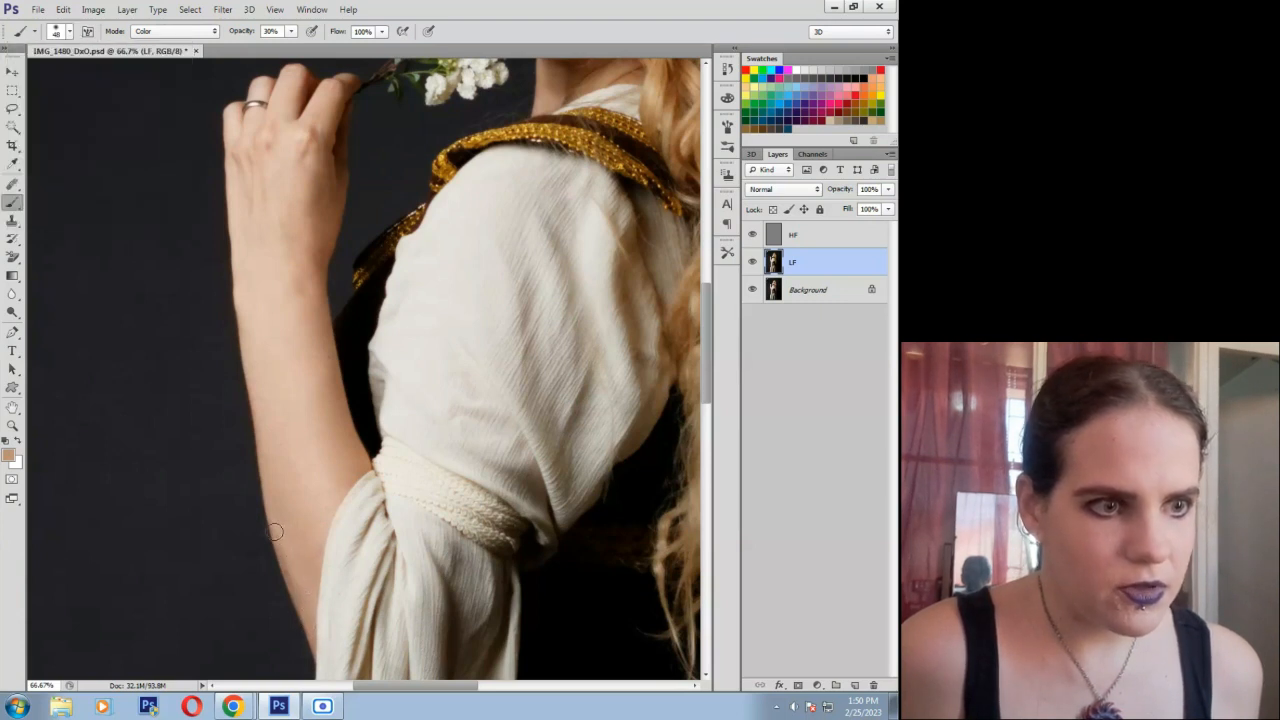
Sample the off-white fabric of the draped sleeve and brush its edge beside the arm with a 19 px Color-mode brush.
{"action": "left_click", "coordinate": [12, 425]}
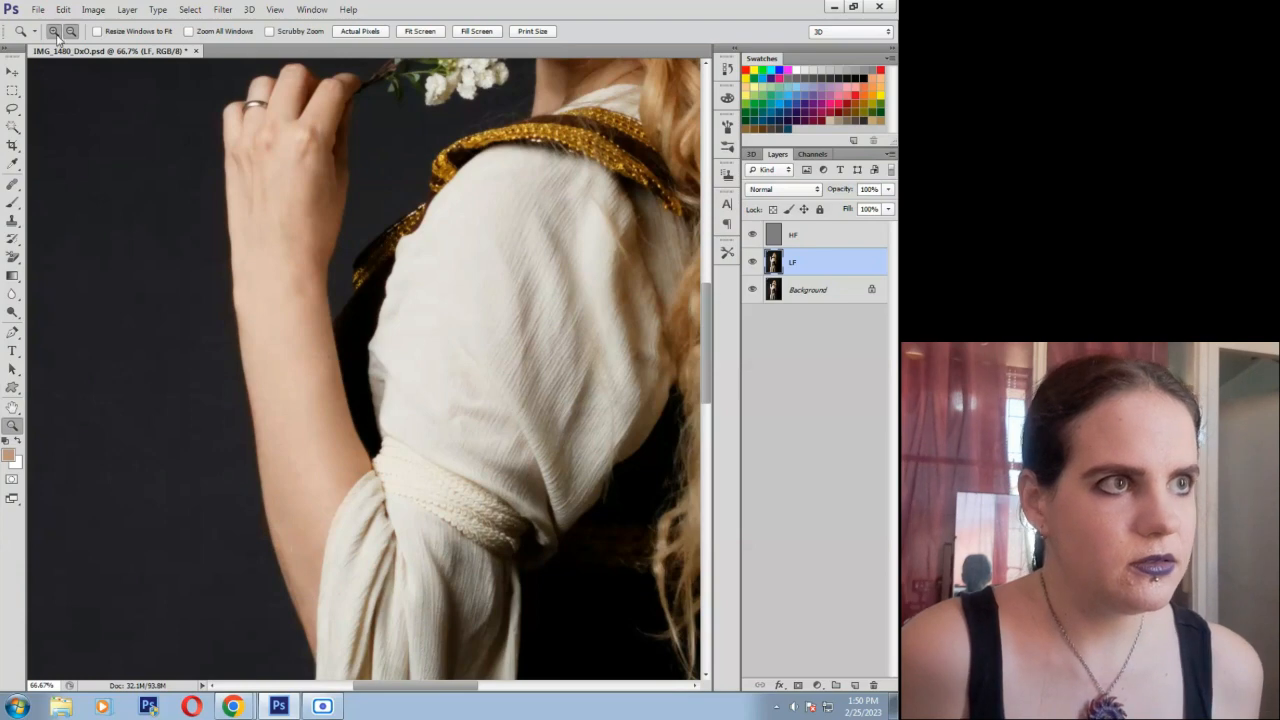
{"action": "left_click", "coordinate": [338, 538]}
{"action": "left_click", "coordinate": [340, 546]}
{"action": "scroll", "coordinate": [336, 552], "scroll_direction": "down", "scroll_amount": 2}
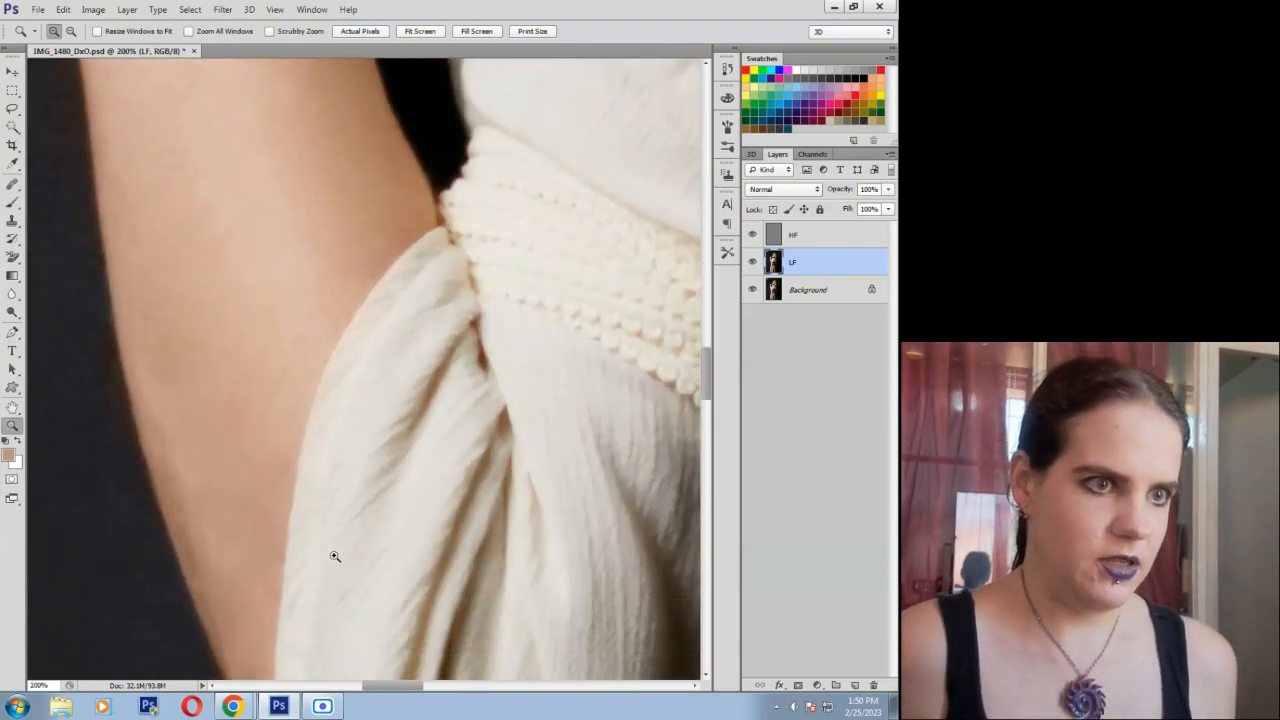
{"action": "key", "text": "i"}
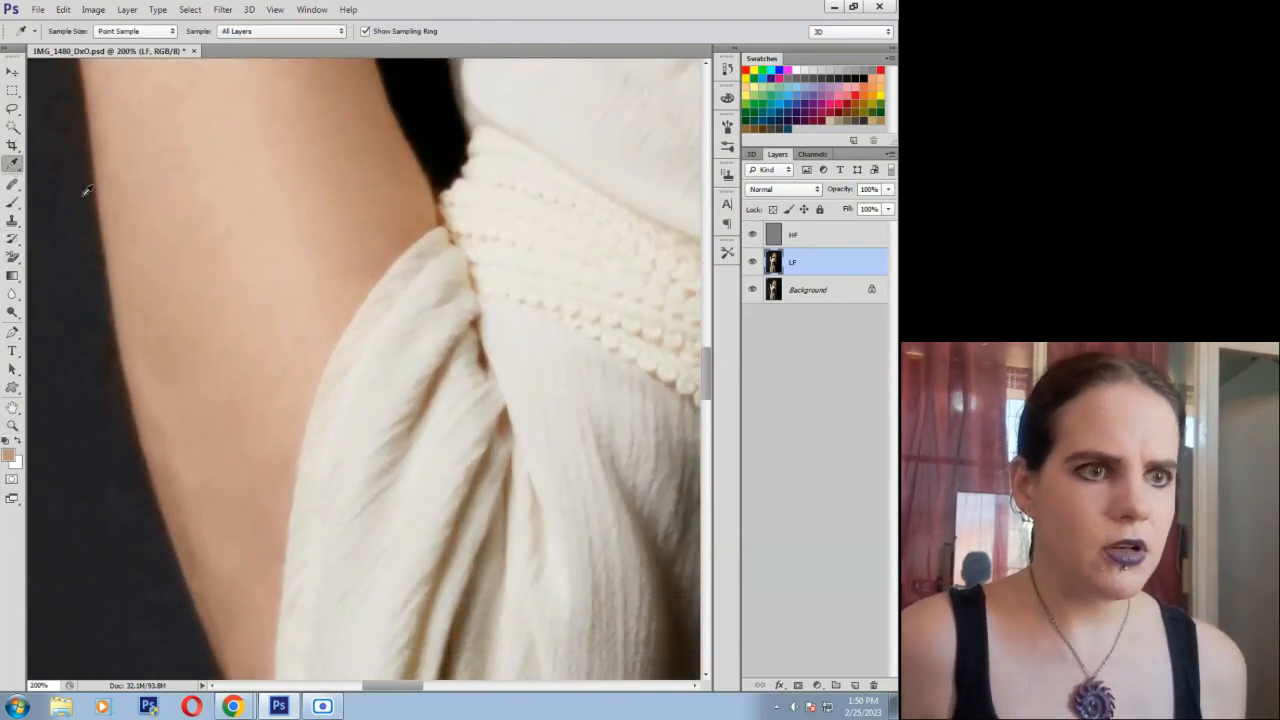
{"action": "left_click", "coordinate": [349, 519]}
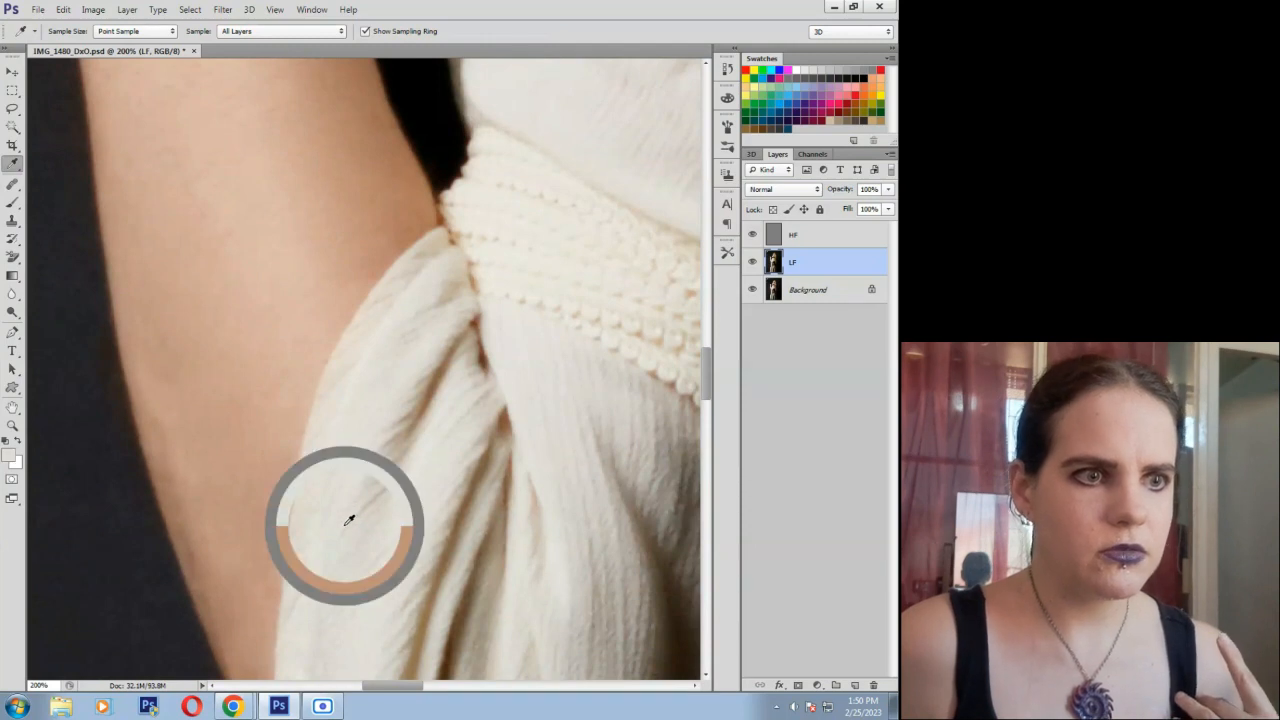
{"action": "left_click", "coordinate": [12, 201]}
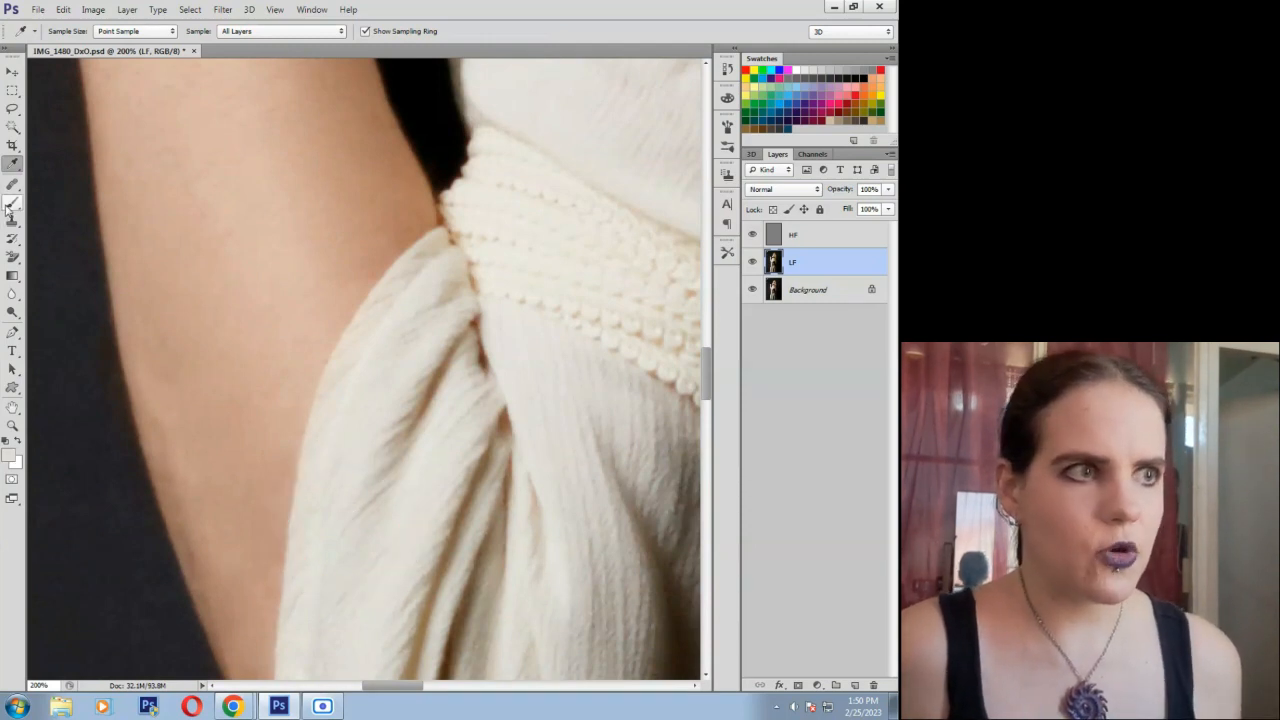
{"action": "left_click", "coordinate": [65, 32]}
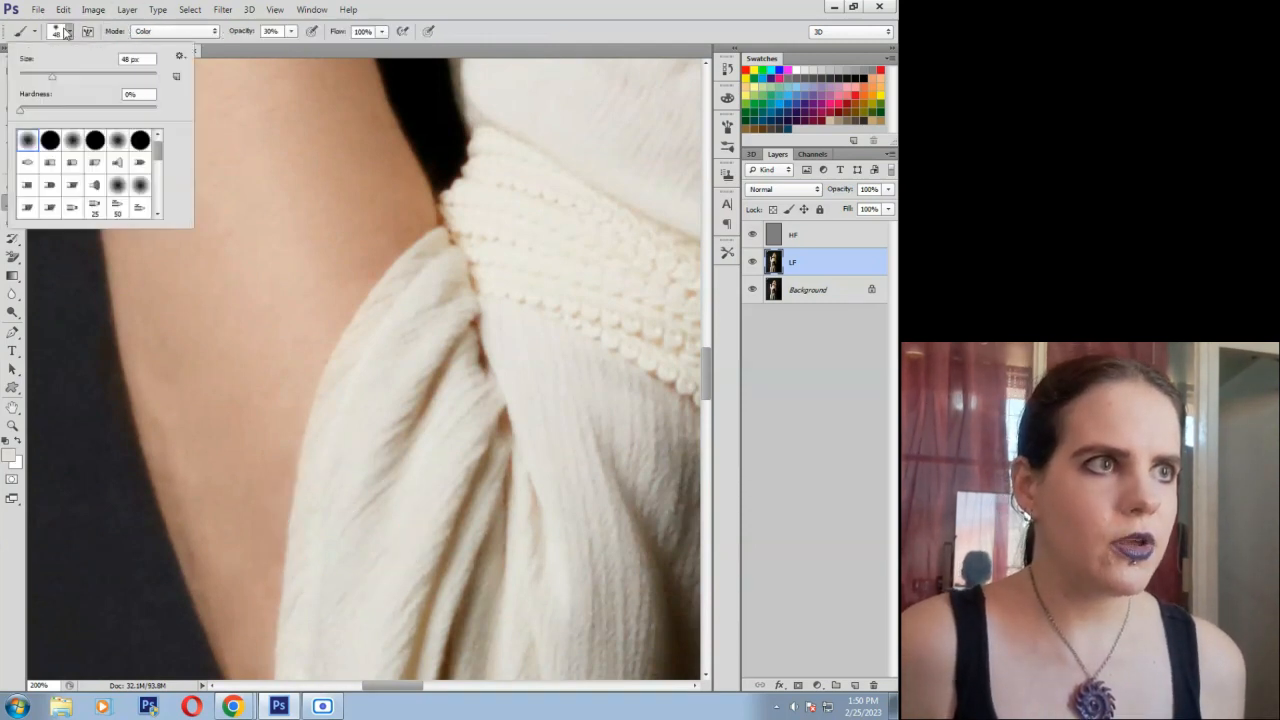
{"action": "left_click", "coordinate": [33, 79]}
{"action": "left_click", "coordinate": [317, 448]}
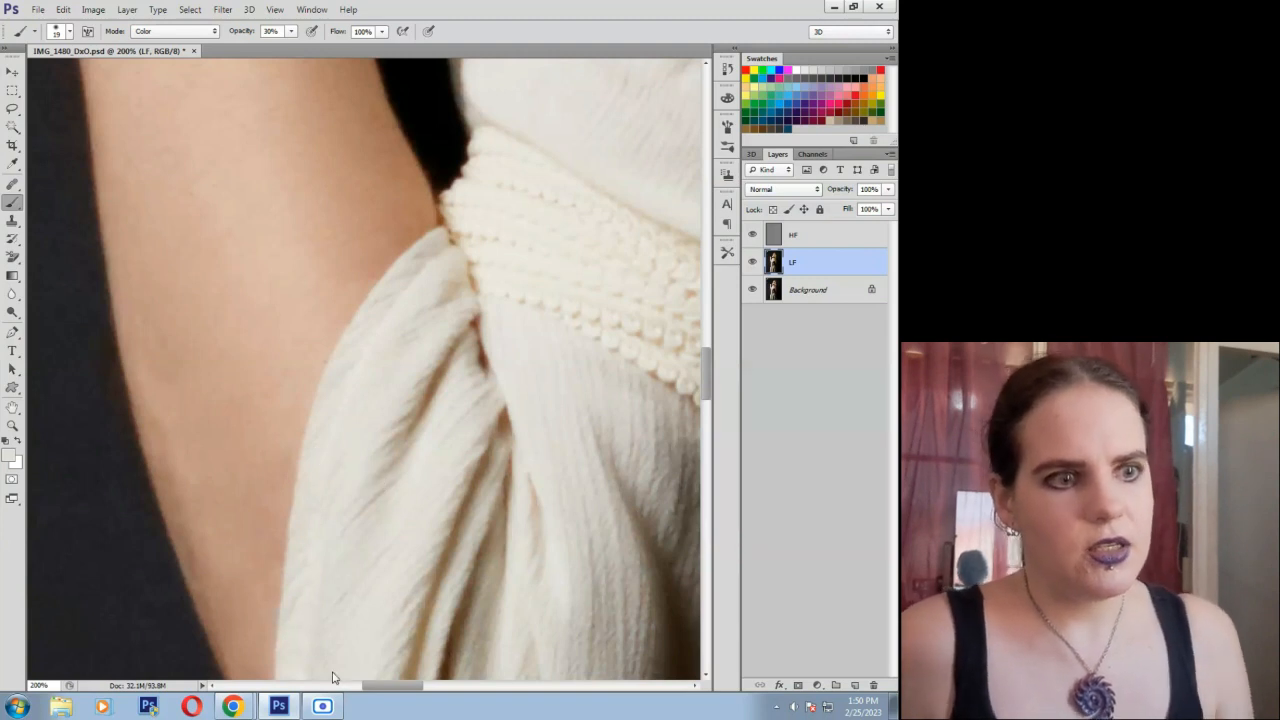
Sample the dark backdrop and brush away the skin-coloured fringe along the outer edge of the arm.
{"action": "scroll", "coordinate": [297, 627], "scroll_direction": "down", "scroll_amount": 3}
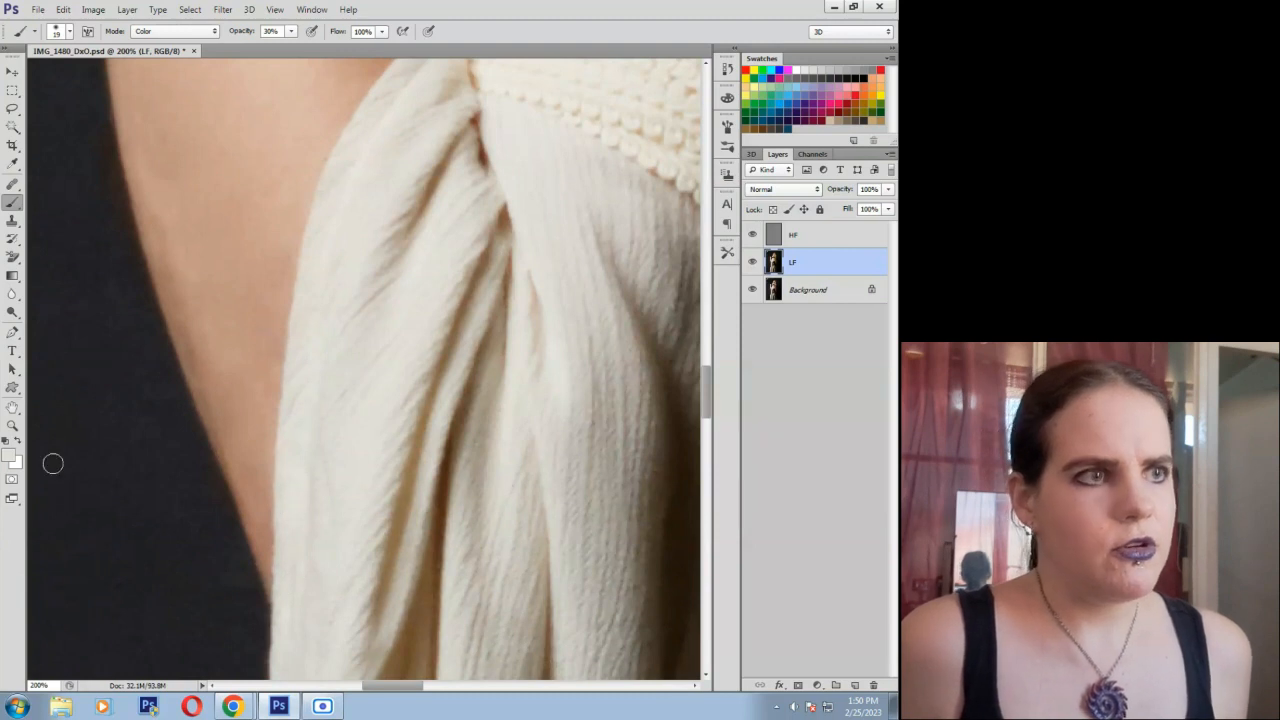
{"action": "key", "text": "i"}
{"action": "left_click", "coordinate": [133, 483]}
{"action": "key", "text": "b"}
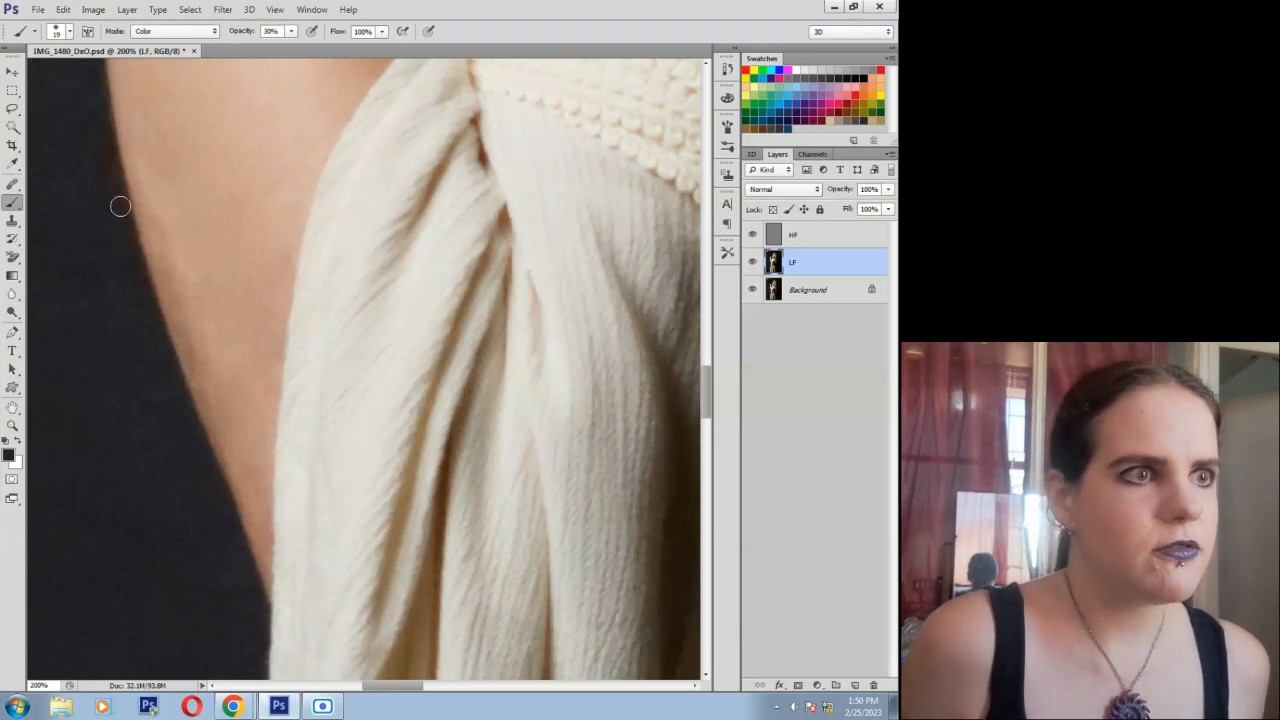
{"action": "left_click", "coordinate": [13, 426]}
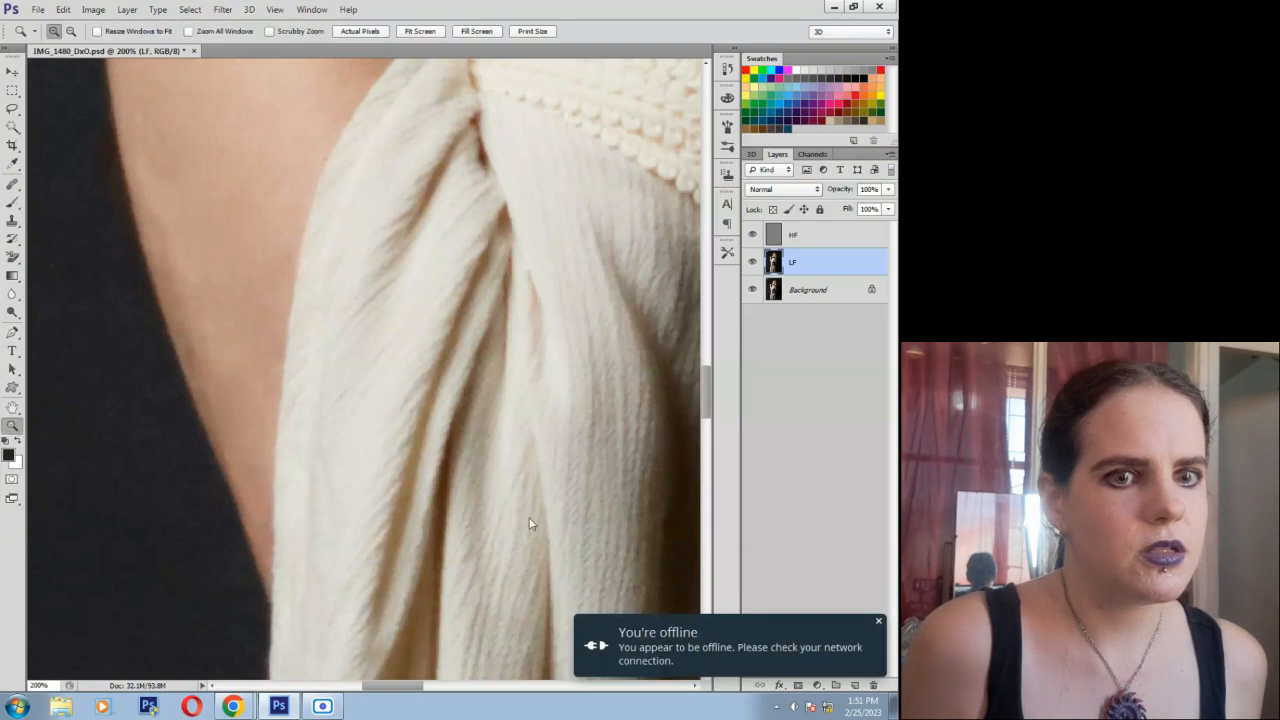
{"action": "left_click", "coordinate": [879, 622]}
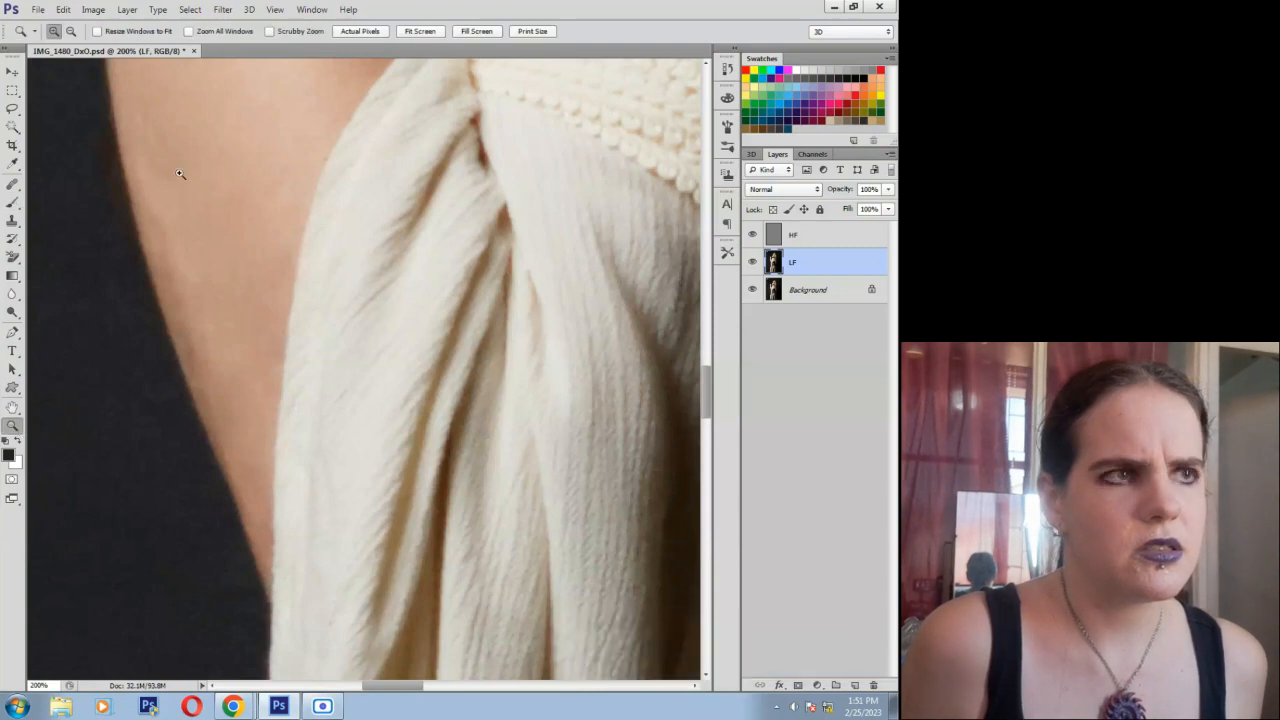
Heal the creases and small light marks on the shaded part of the skirt below the gold belt with a 26 px Healing Brush.
{"action": "left_click", "coordinate": [70, 31]}
{"action": "left_click", "coordinate": [340, 249]}
{"action": "left_click", "coordinate": [340, 249]}
{"action": "left_click", "coordinate": [340, 249]}
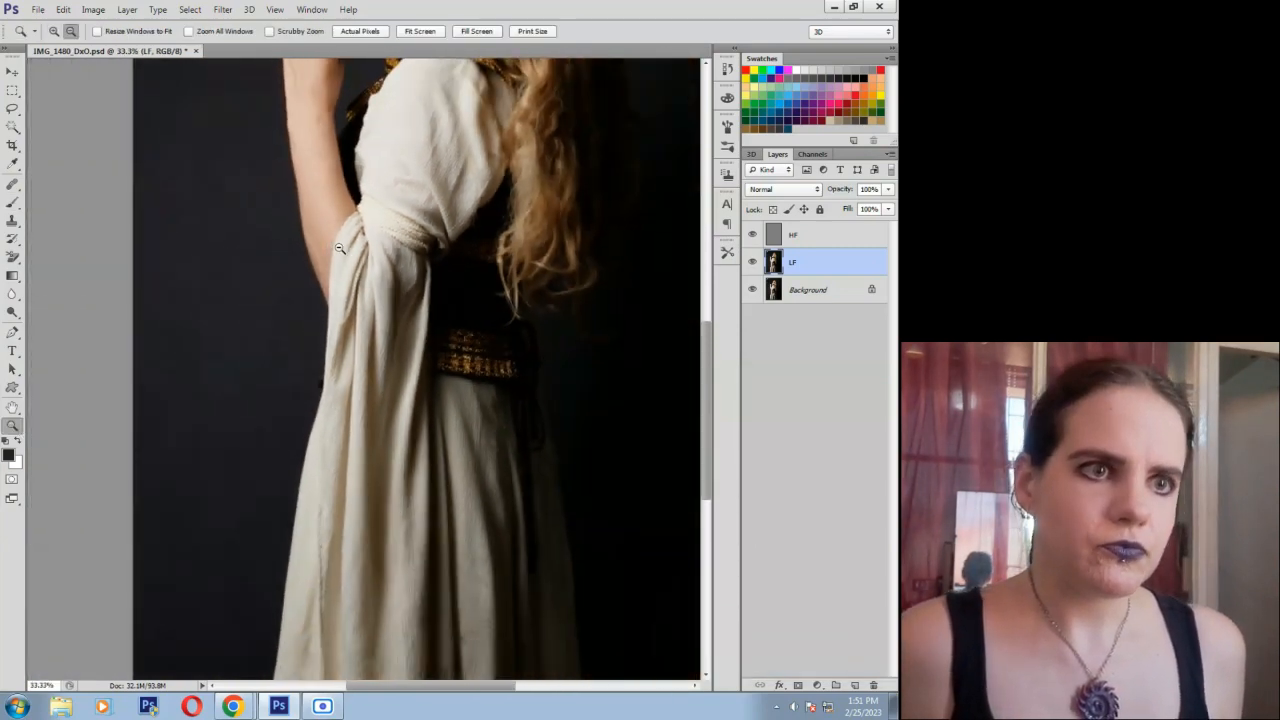
{"action": "left_click", "coordinate": [340, 249]}
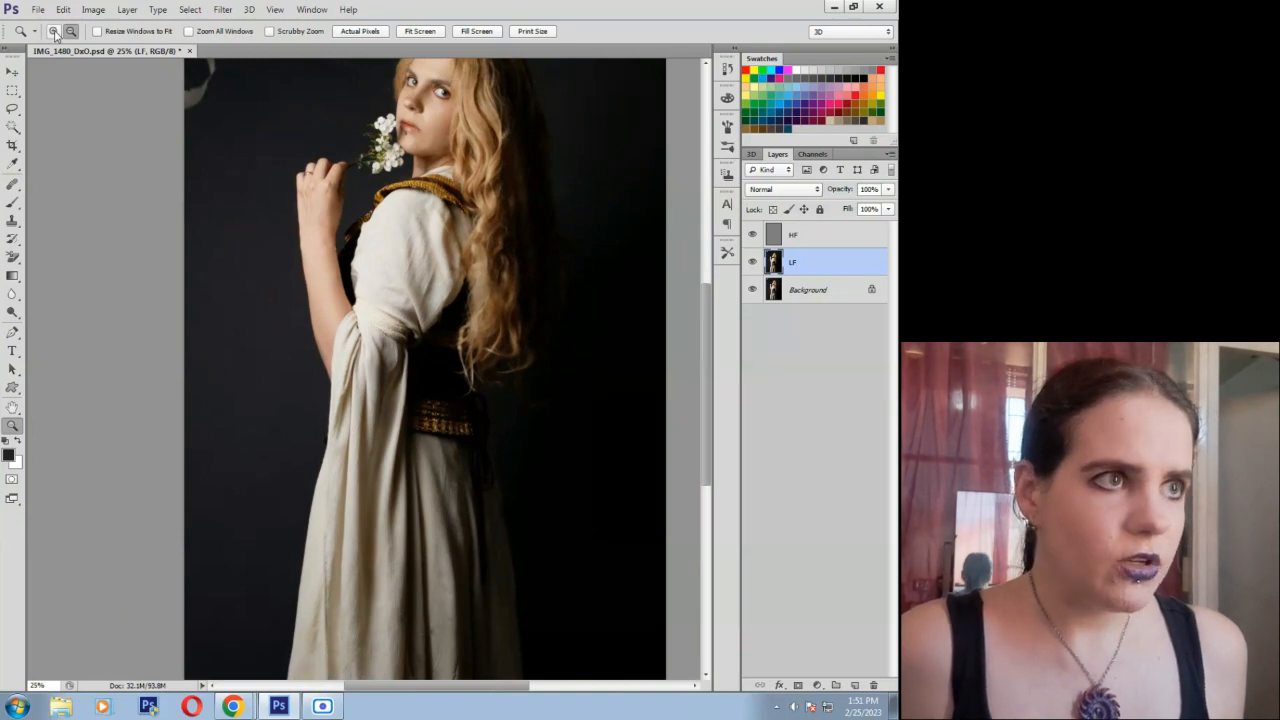
{"action": "left_click", "coordinate": [55, 31]}
{"action": "left_click_drag", "start_coordinate": [443, 414], "coordinate": [566, 569]}
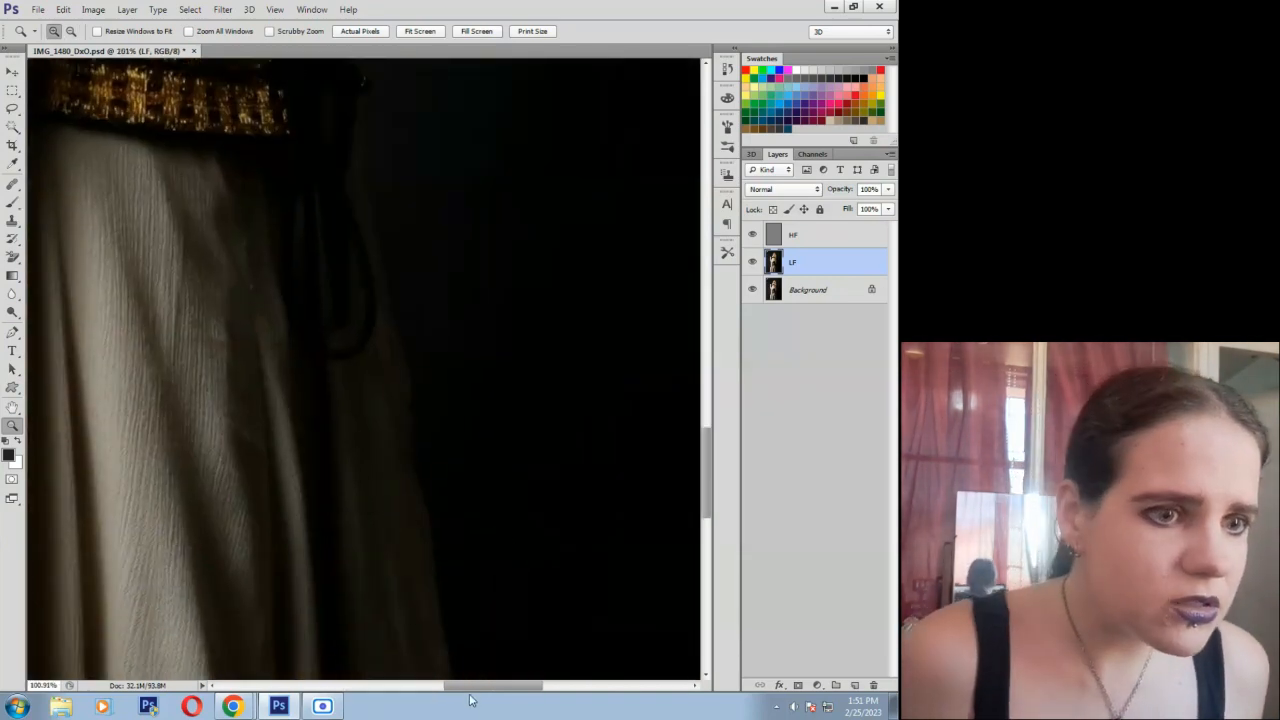
{"action": "left_click_drag", "start_coordinate": [490, 686], "coordinate": [463, 686]}
{"action": "left_click", "coordinate": [10, 187]}
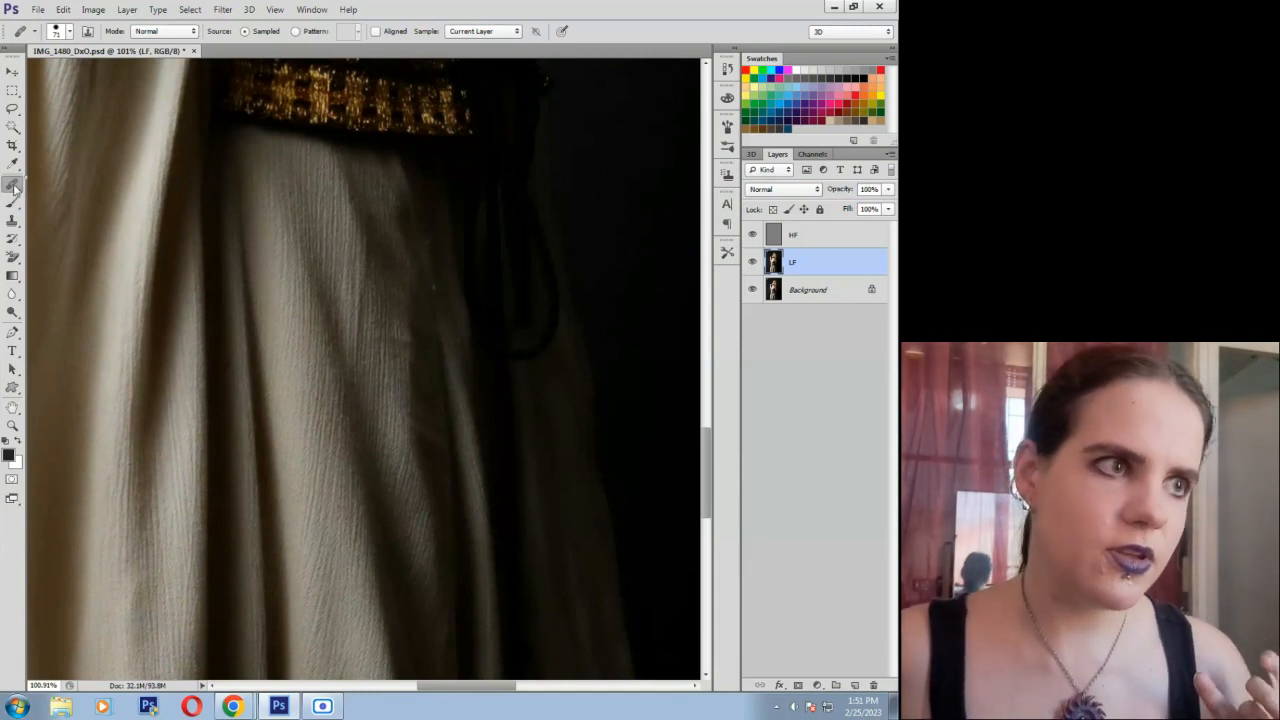
{"action": "right_click", "coordinate": [13, 186]}
{"action": "left_click", "coordinate": [67, 196]}
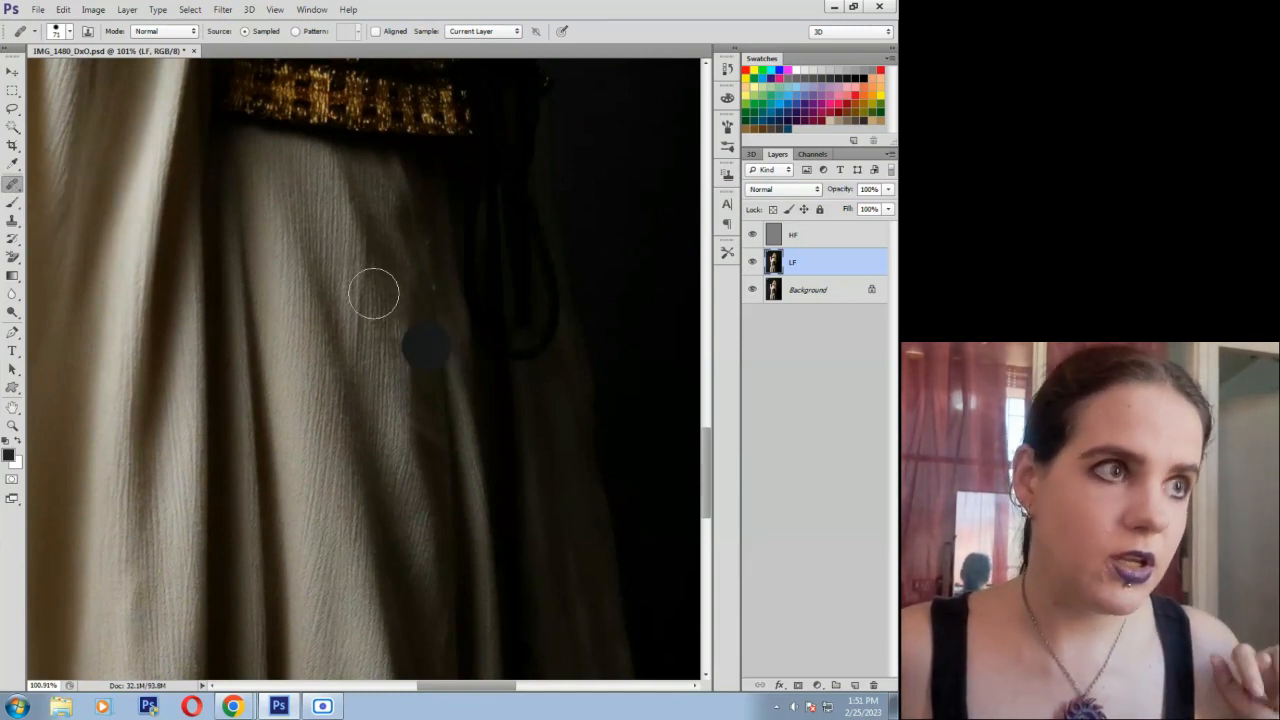
{"action": "left_click", "coordinate": [62, 33]}
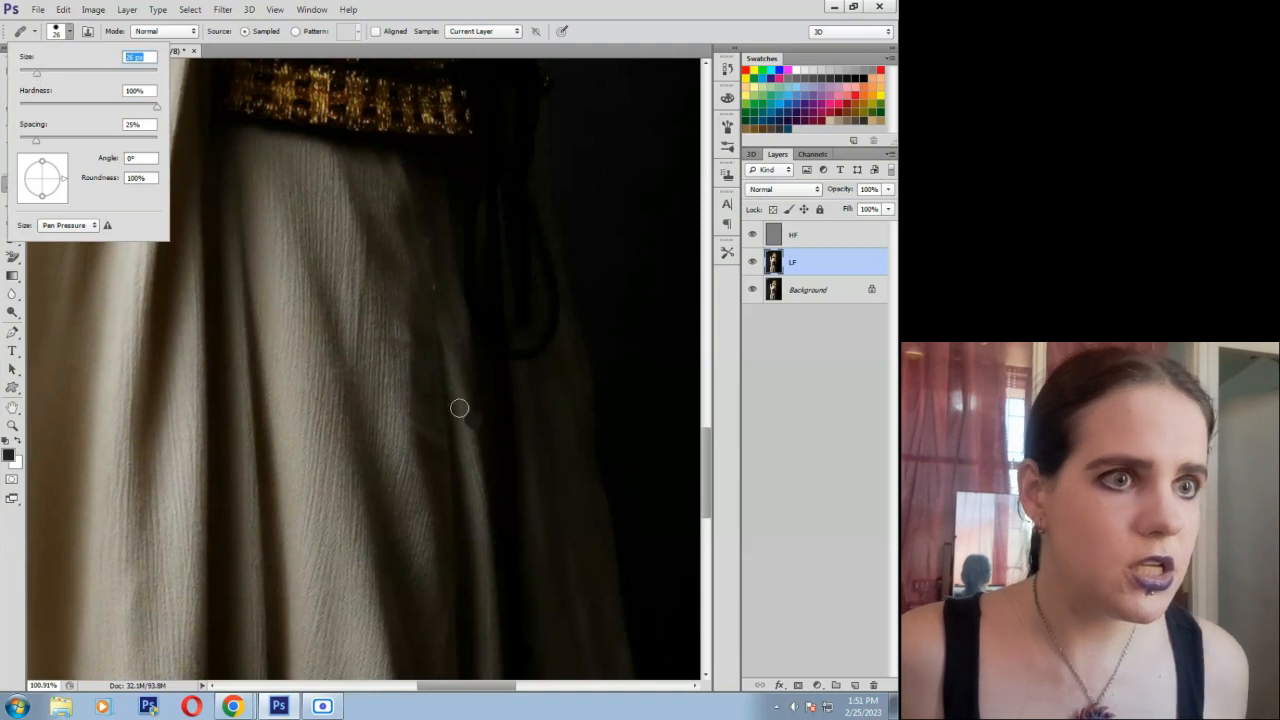
{"action": "mouse_move", "coordinate": [393, 352]}
{"action": "left_mouse_down"}
{"action": "mouse_move", "coordinate": [411, 343]}
{"action": "mouse_move", "coordinate": [401, 315]}
{"action": "left_mouse_up"}
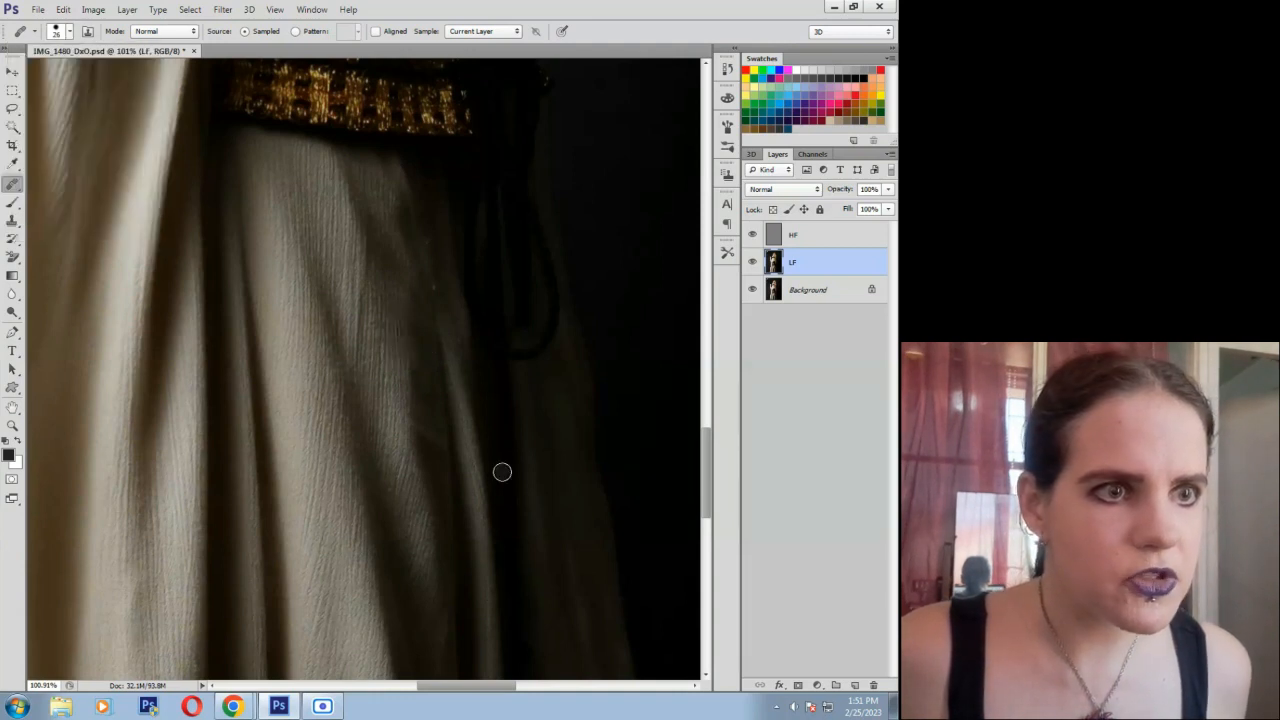
{"action": "left_click", "coordinate": [502, 472], "text": "alt"}
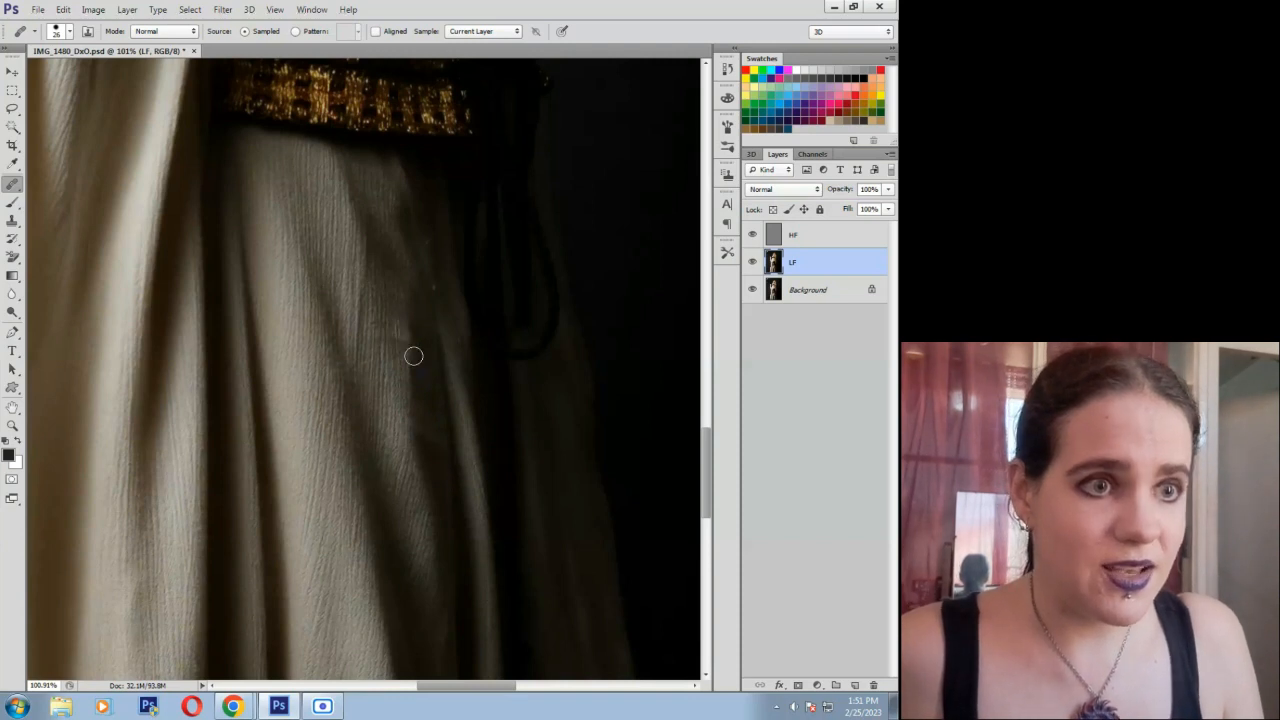
{"action": "mouse_move", "coordinate": [410, 354]}
{"action": "left_mouse_down"}
{"action": "mouse_move", "coordinate": [400, 323]}
{"action": "mouse_move", "coordinate": [383, 321]}
{"action": "left_mouse_up"}
{"action": "left_click_drag", "start_coordinate": [391, 392], "coordinate": [397, 404]}
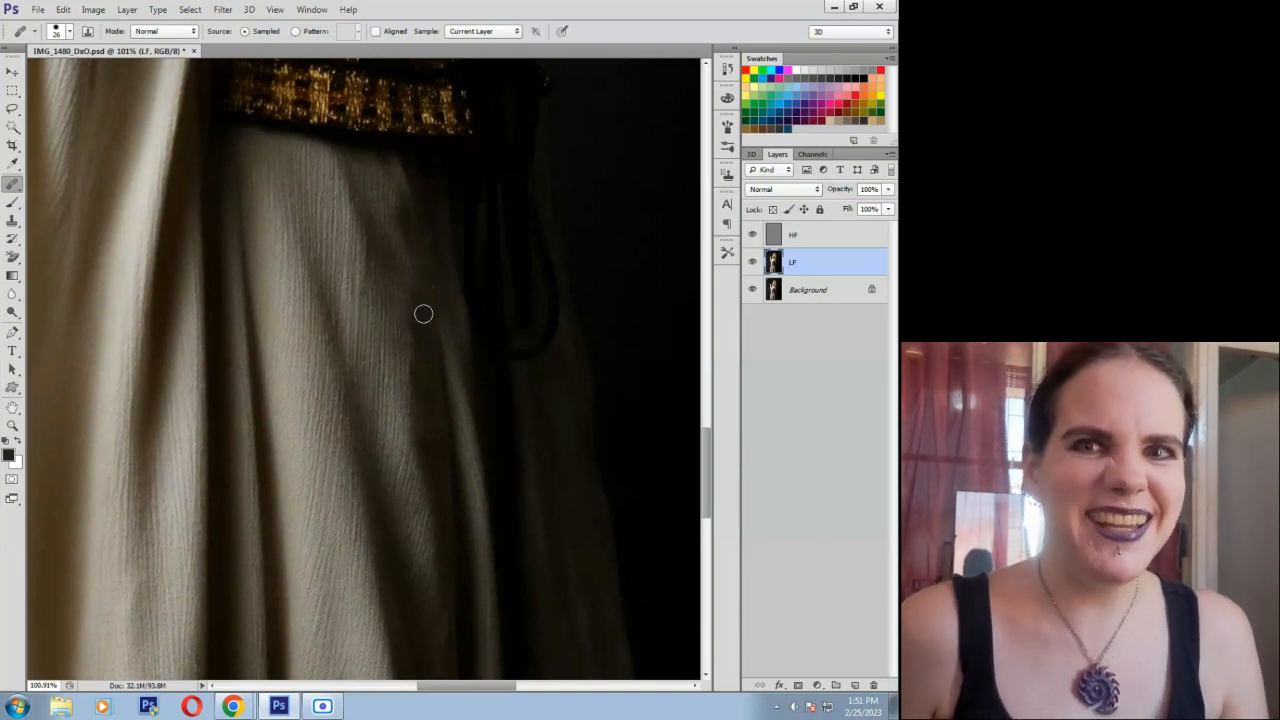
Examine the lower skirt, the shoulder and hair, and the face for remaining spots to retouch.
{"action": "left_click_drag", "start_coordinate": [706, 466], "coordinate": [697, 547]}
{"action": "left_click_drag", "start_coordinate": [697, 481], "coordinate": [701, 530]}
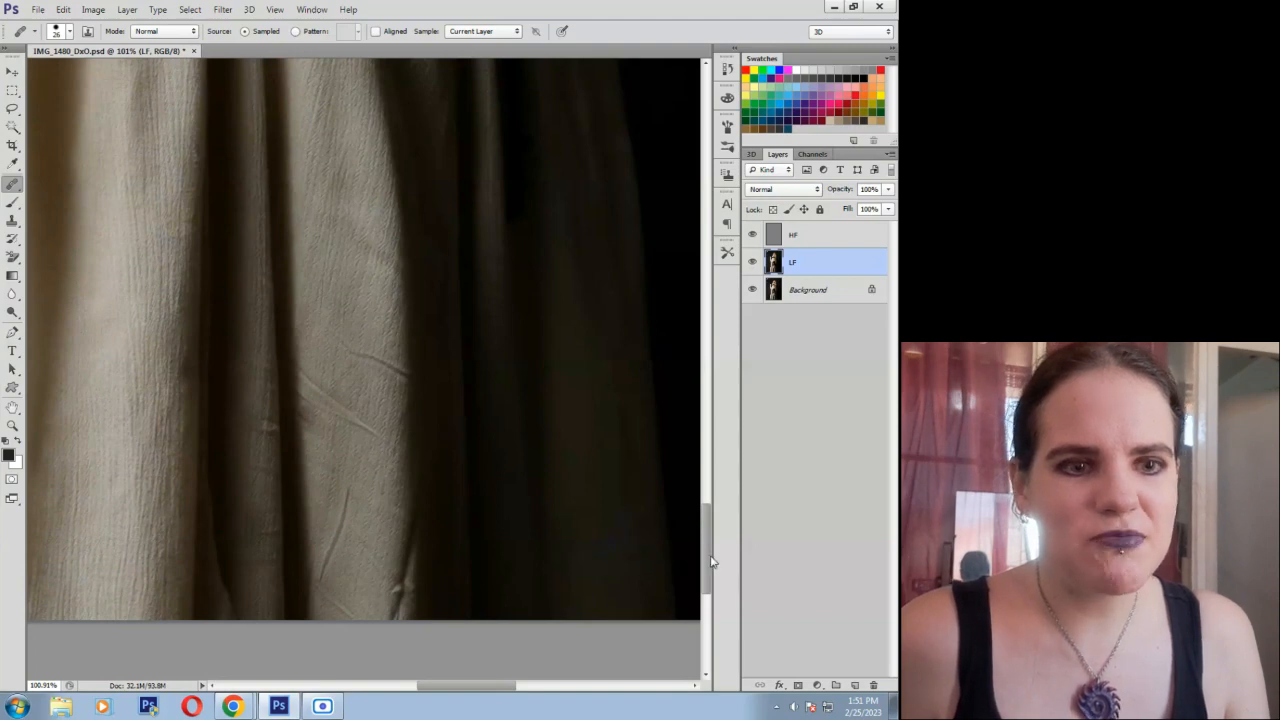
{"action": "left_click_drag", "start_coordinate": [711, 562], "coordinate": [715, 326]}
{"action": "left_click_drag", "start_coordinate": [446, 336], "coordinate": [451, 366]}
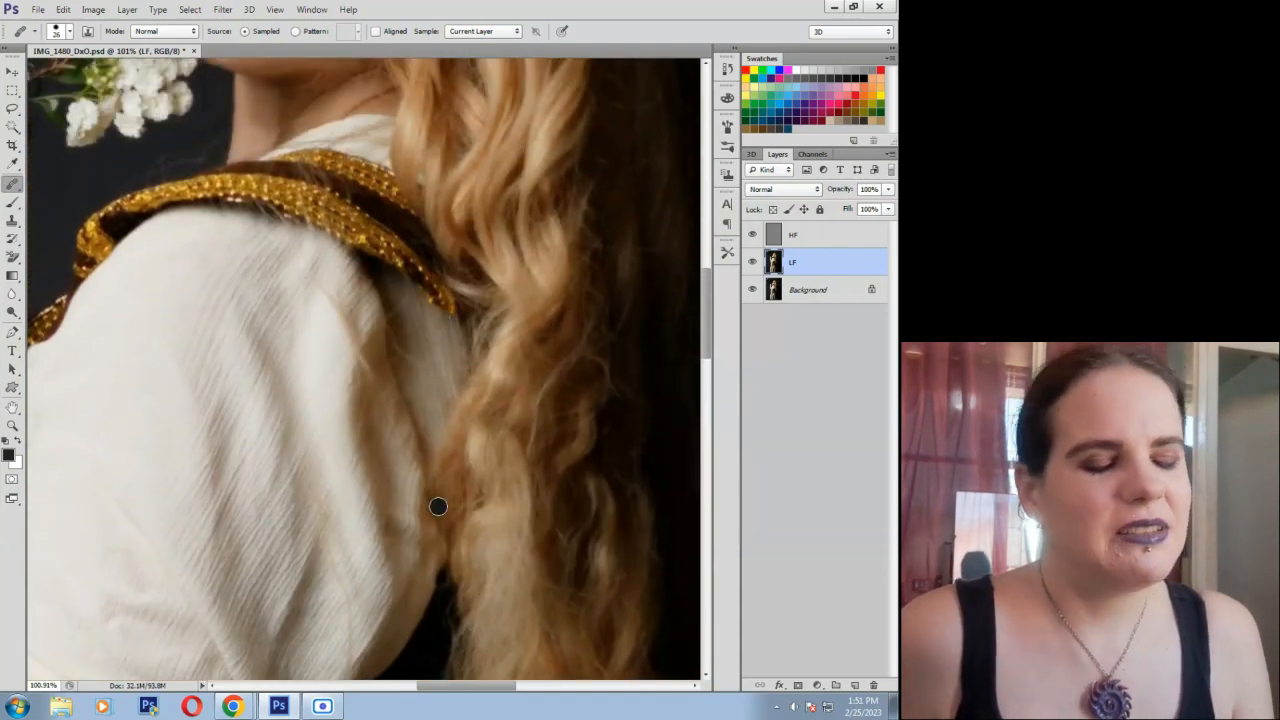
{"action": "scroll", "coordinate": [240, 492], "scroll_direction": "up", "scroll_amount": 10}
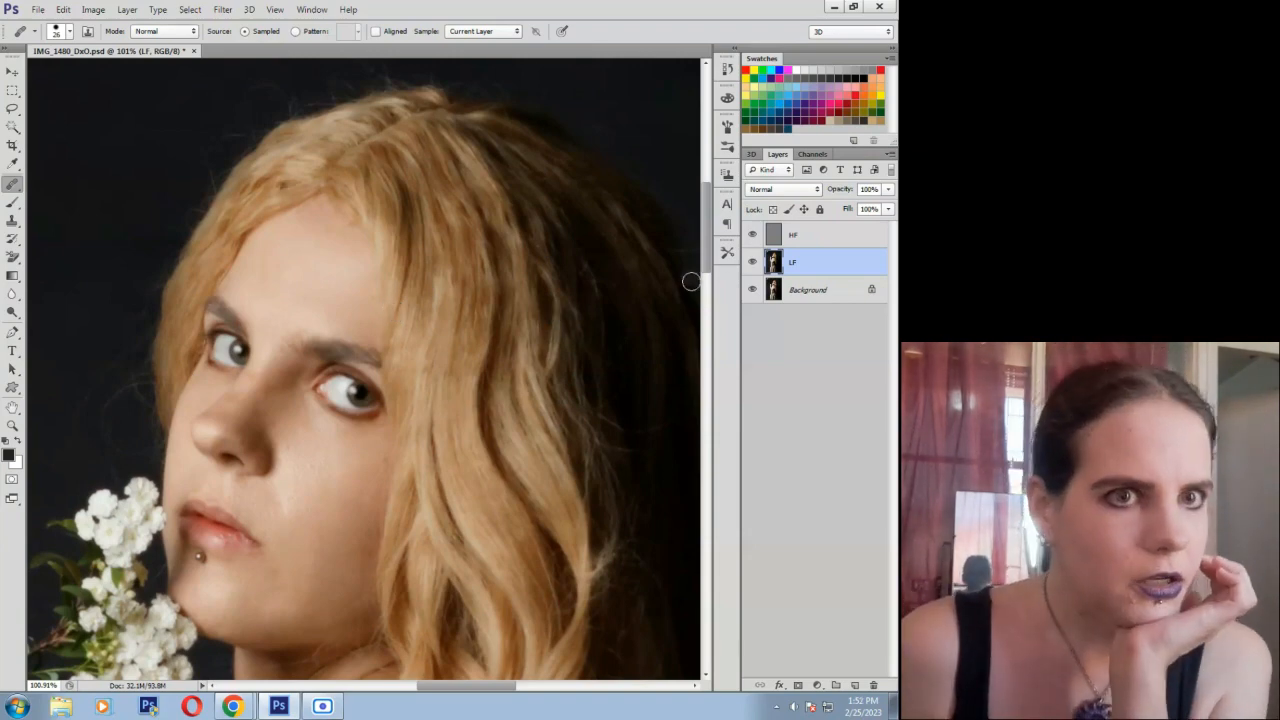
{"action": "mouse_move", "coordinate": [704, 254]}
{"action": "left_mouse_down"}
{"action": "mouse_move", "coordinate": [703, 335]}
{"action": "mouse_move", "coordinate": [704, 256]}
{"action": "left_mouse_up"}
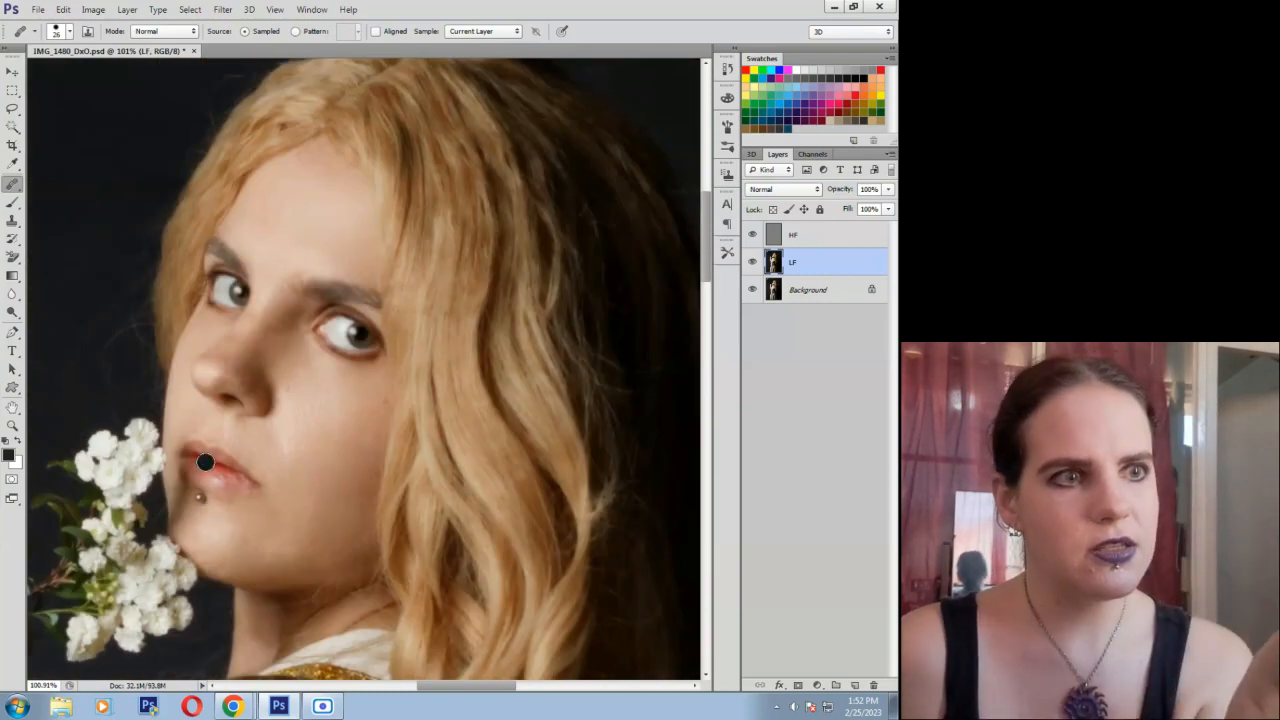
Reduce the Healing Brush size and heal the uneven skin above the upper lip and on the nose on the LF layer.
{"action": "left_click", "coordinate": [13, 427]}
{"action": "left_click", "coordinate": [189, 340]}
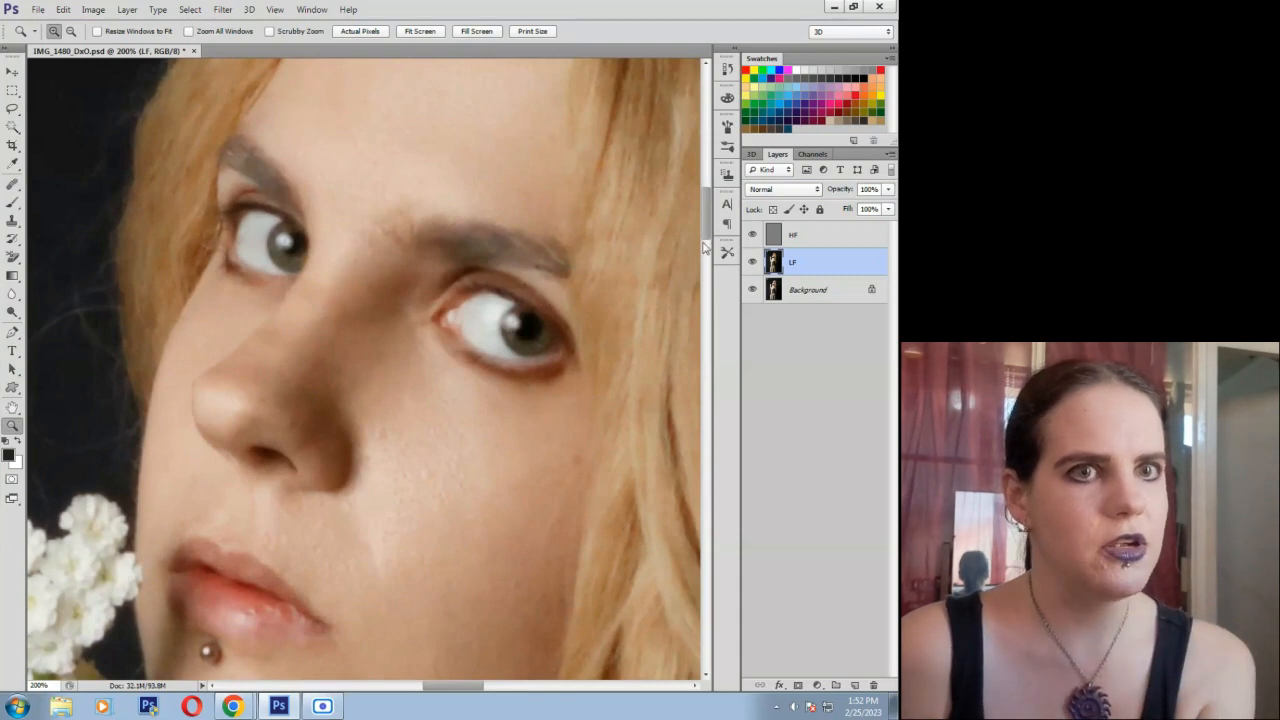
{"action": "mouse_move", "coordinate": [705, 222]}
{"action": "left_mouse_down"}
{"action": "mouse_move", "coordinate": [705, 205]}
{"action": "mouse_move", "coordinate": [705, 245]}
{"action": "left_mouse_up"}
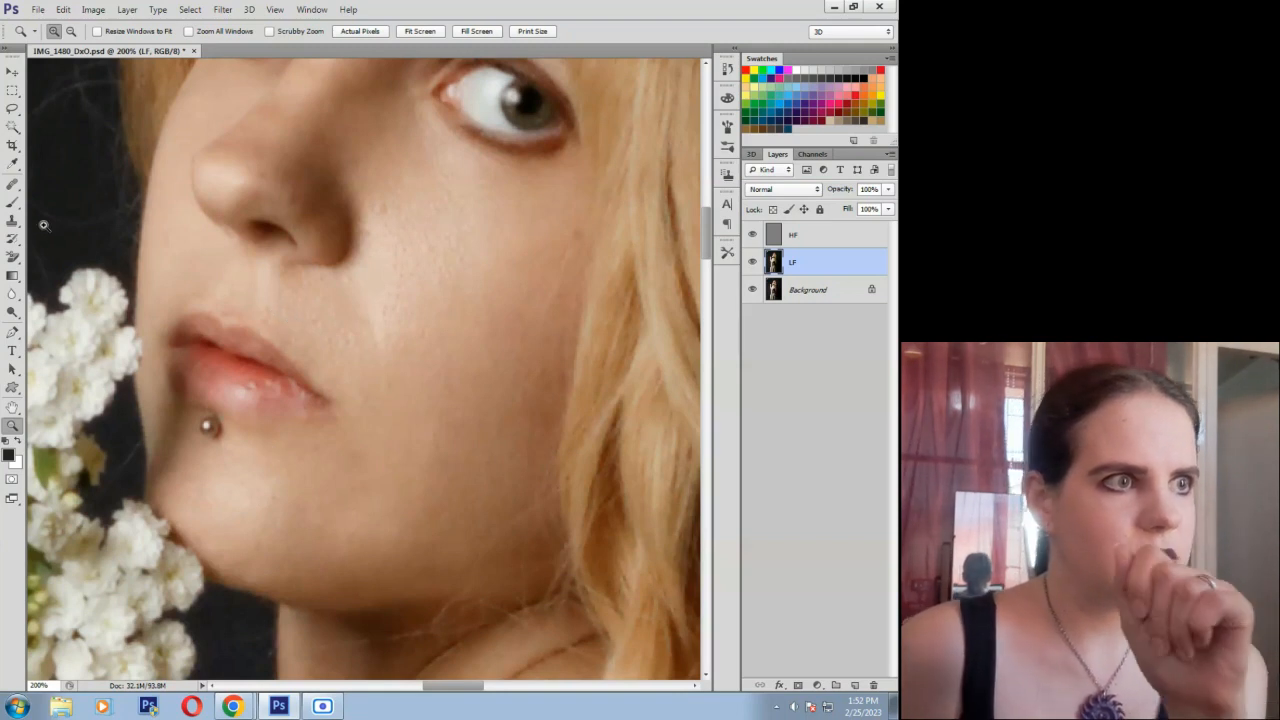
{"action": "left_click", "coordinate": [12, 185]}
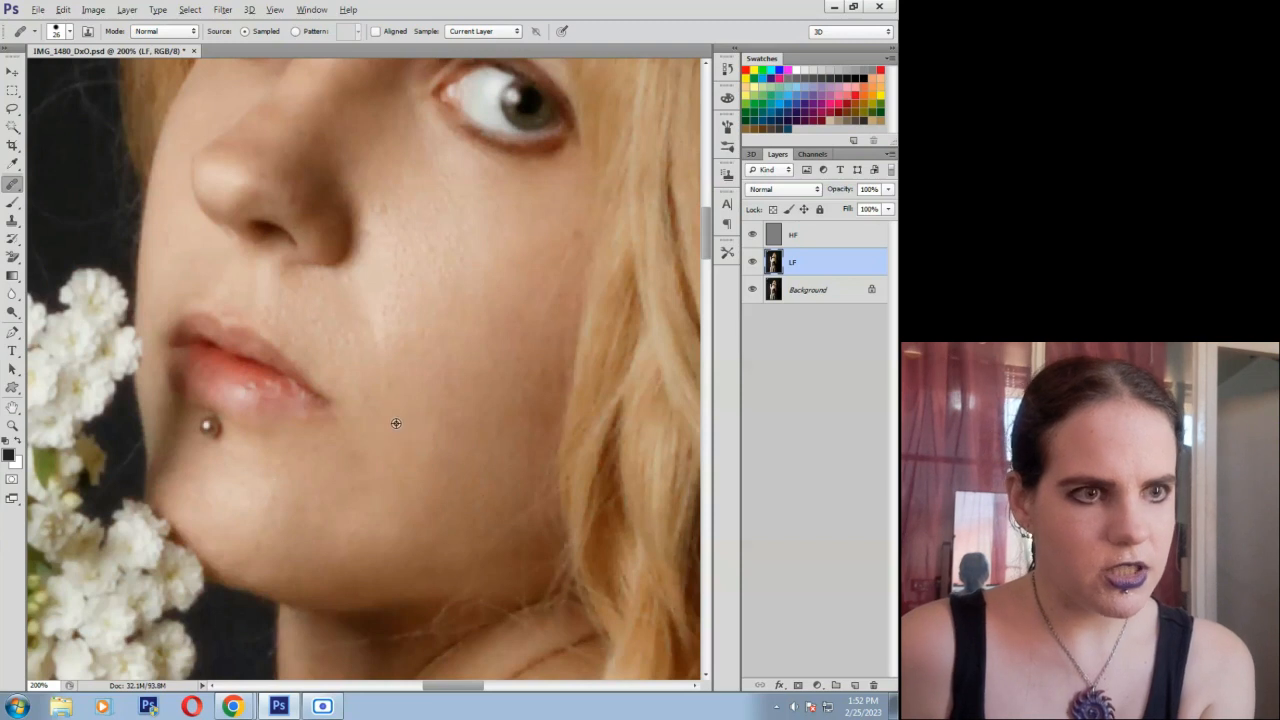
{"action": "left_click", "coordinate": [70, 36]}
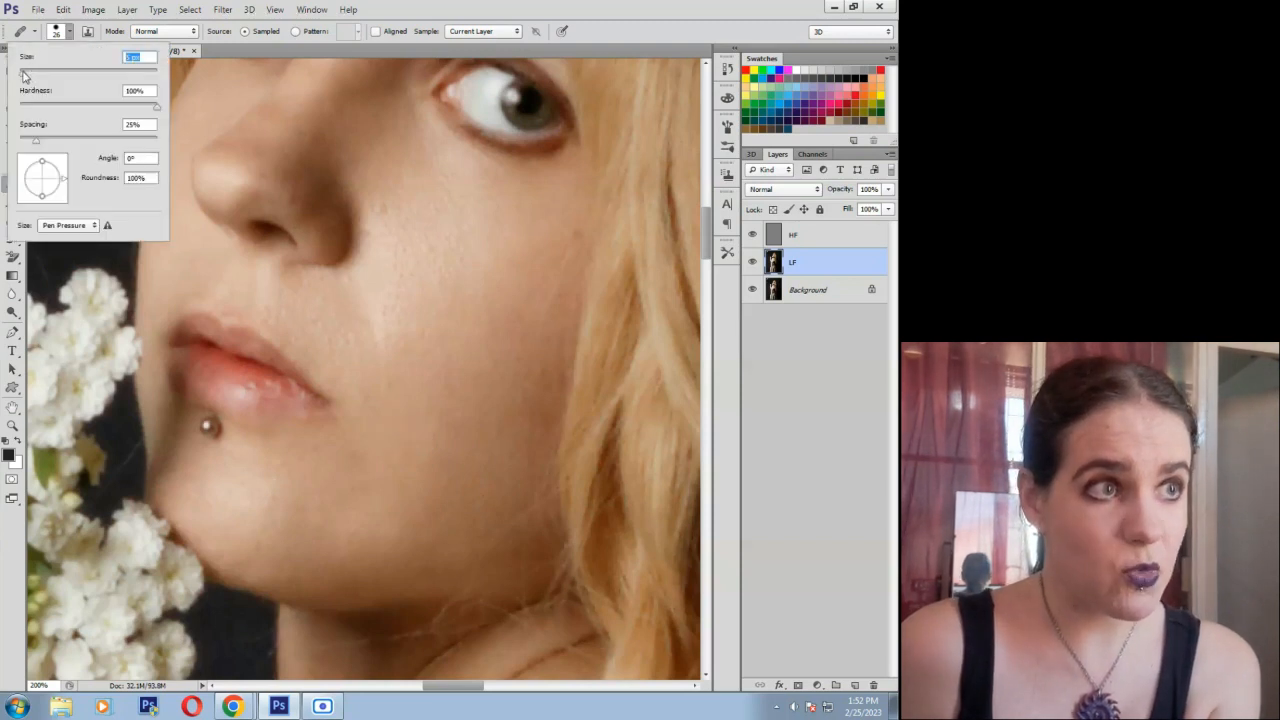
{"action": "left_click_drag", "start_coordinate": [265, 324], "coordinate": [267, 312]}
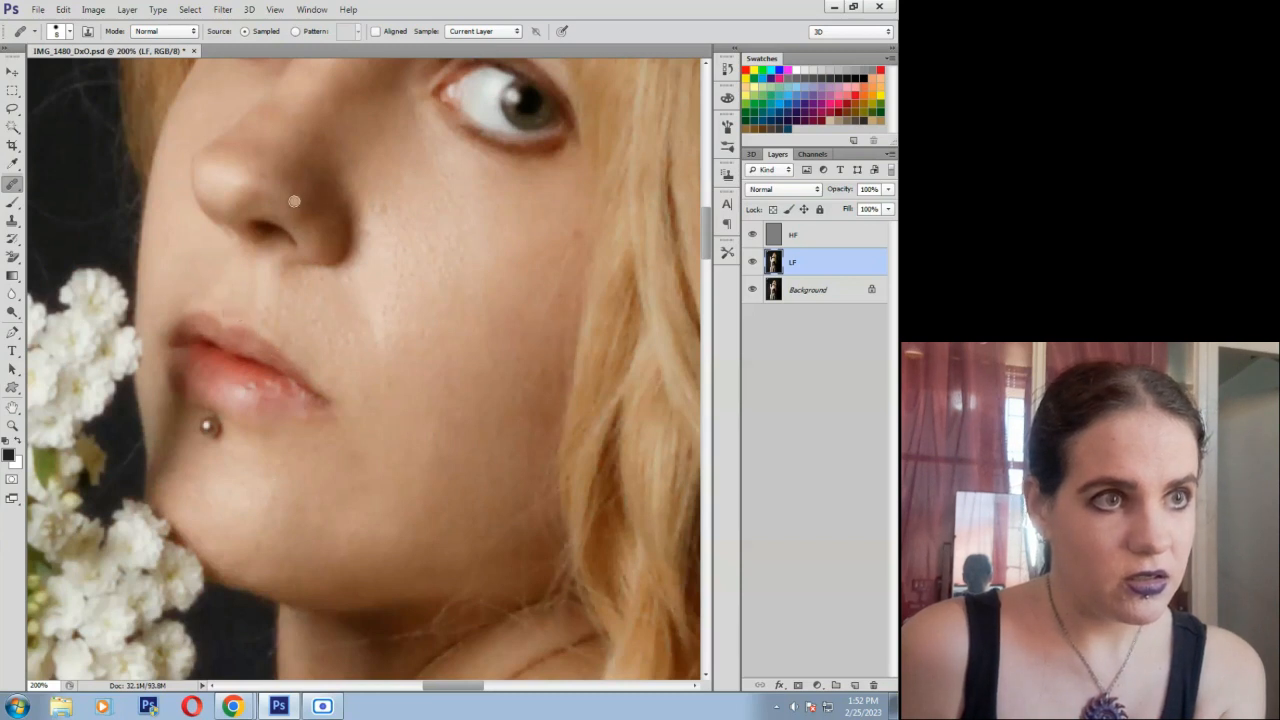
{"action": "left_click_drag", "start_coordinate": [306, 227], "coordinate": [289, 214]}
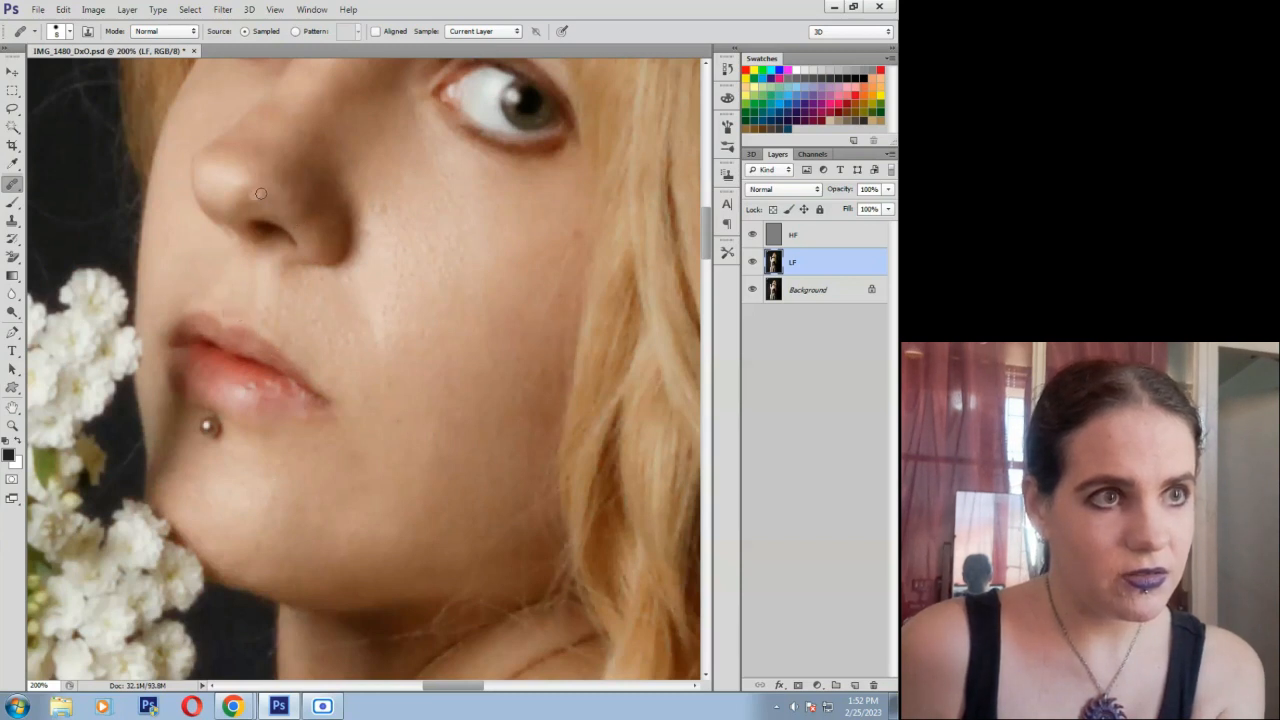
{"action": "left_click_drag", "start_coordinate": [276, 158], "coordinate": [293, 137]}
Heal the skin between the eyes and along the nose bridge, plus a small patch in the eyebrow beside the hair.
{"action": "scroll", "coordinate": [369, 244], "scroll_direction": "up", "scroll_amount": 2}
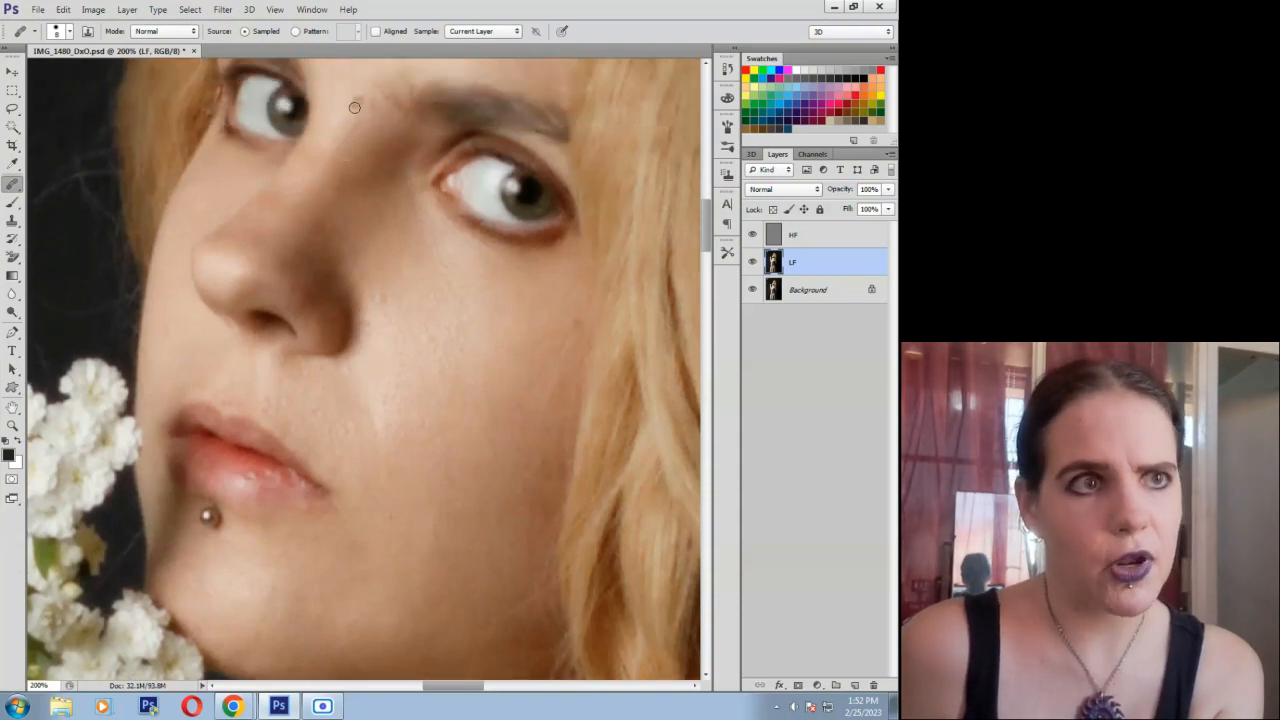
{"action": "mouse_move", "coordinate": [354, 108]}
{"action": "left_mouse_down"}
{"action": "mouse_move", "coordinate": [372, 124]}
{"action": "mouse_move", "coordinate": [299, 170]}
{"action": "left_mouse_up"}
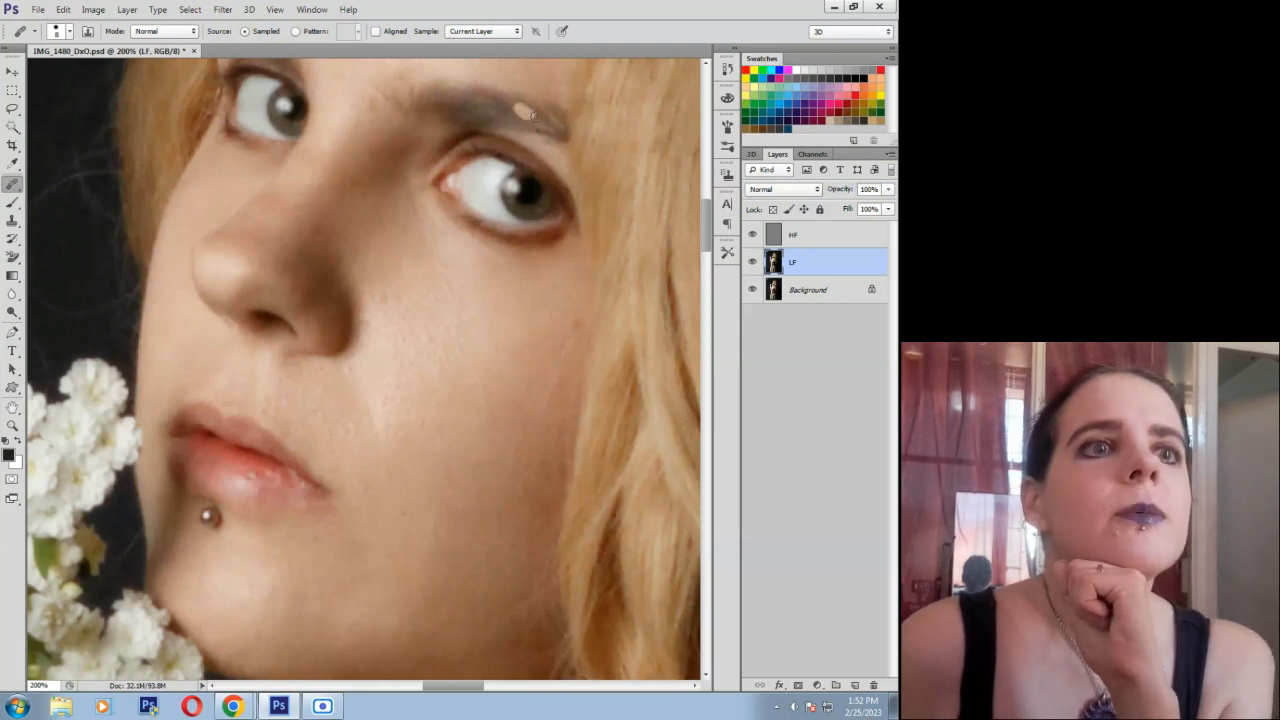
{"action": "left_click_drag", "start_coordinate": [533, 116], "coordinate": [536, 118]}
{"action": "scroll", "coordinate": [479, 346], "scroll_direction": "up", "scroll_amount": 2}
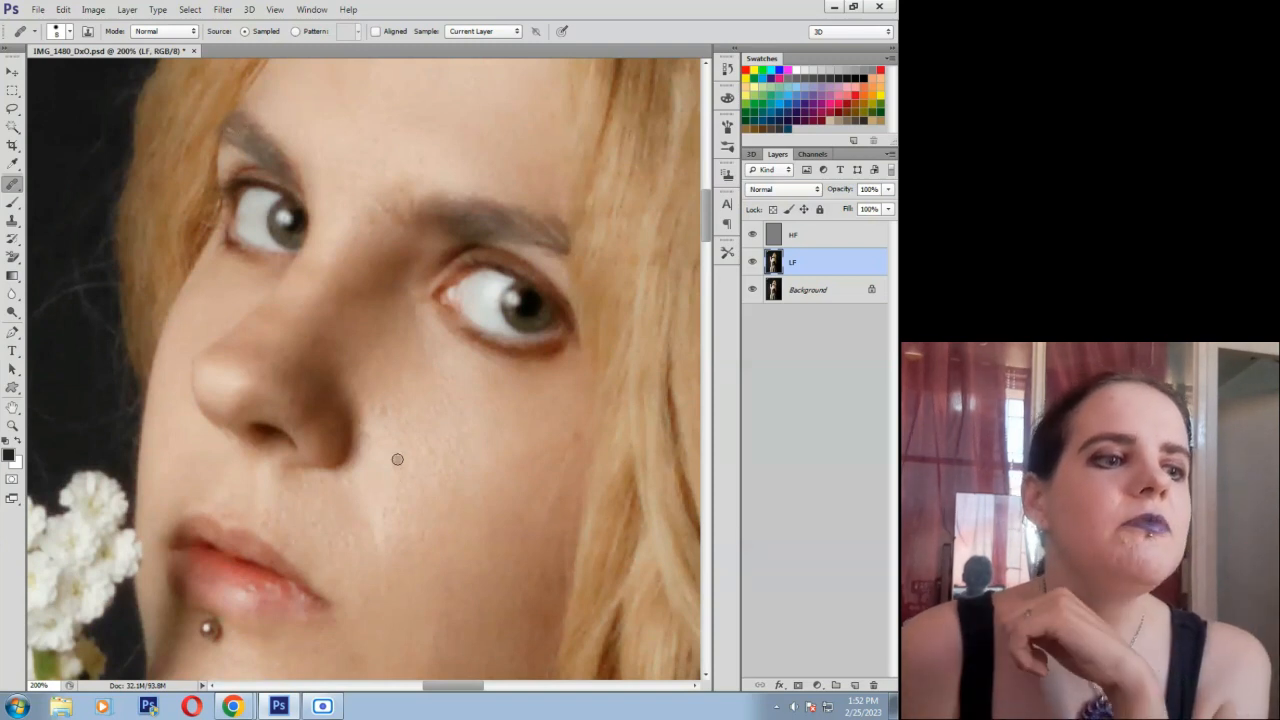
Check the face from chin to forehead for remaining marks and save the document.
{"action": "scroll", "coordinate": [397, 459], "scroll_direction": "down", "scroll_amount": 4}
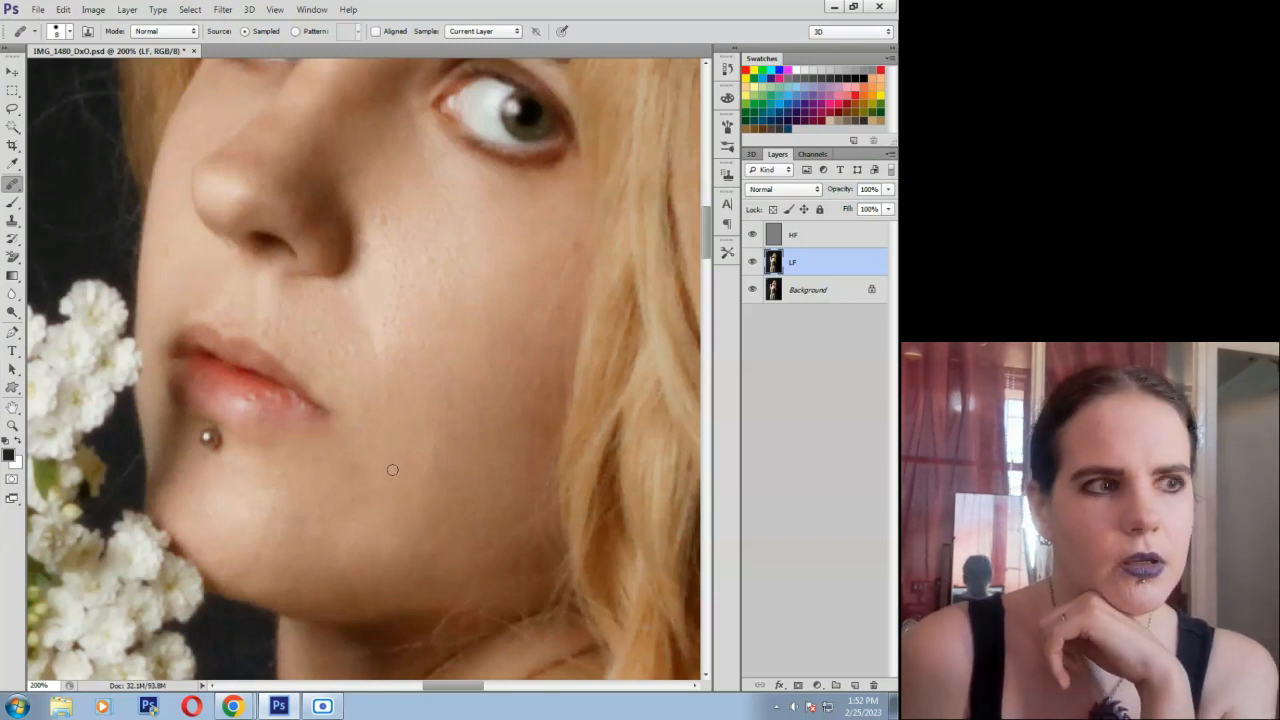
{"action": "scroll", "coordinate": [392, 470], "scroll_direction": "up", "scroll_amount": 6}
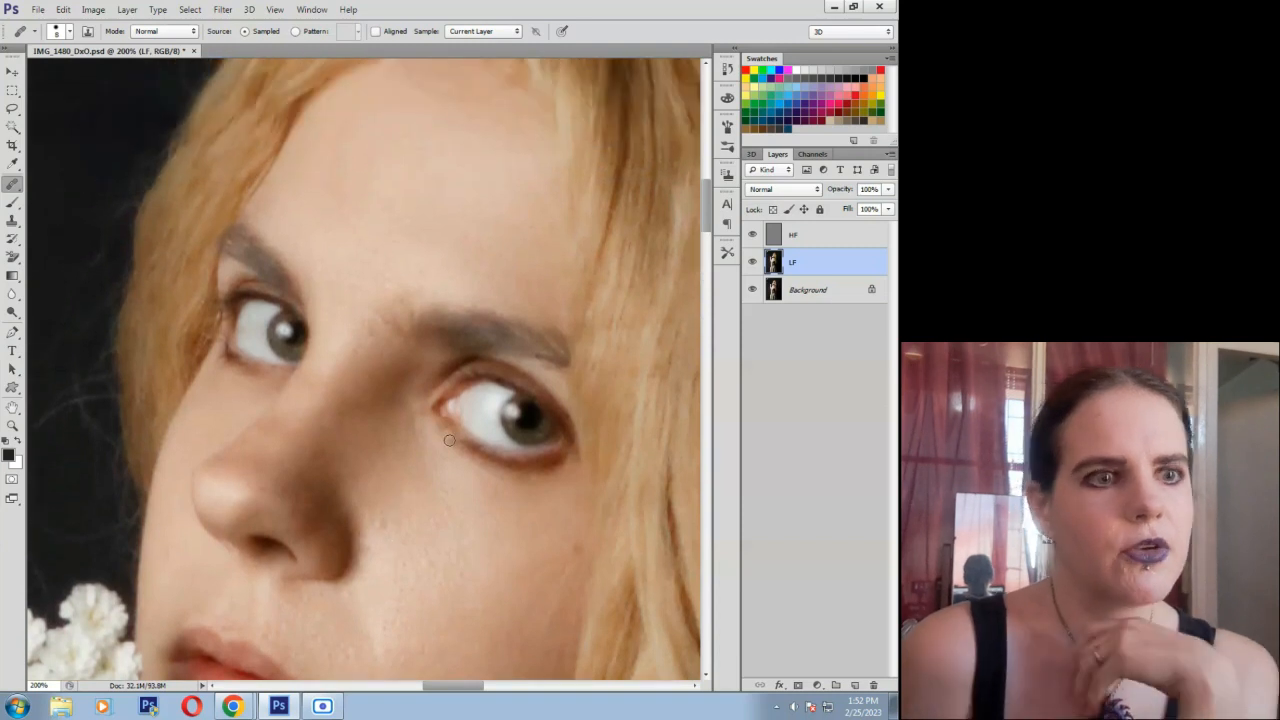
{"action": "scroll", "coordinate": [449, 440], "scroll_direction": "up", "scroll_amount": 3}
{"action": "scroll", "coordinate": [434, 457], "scroll_direction": "down", "scroll_amount": 2}
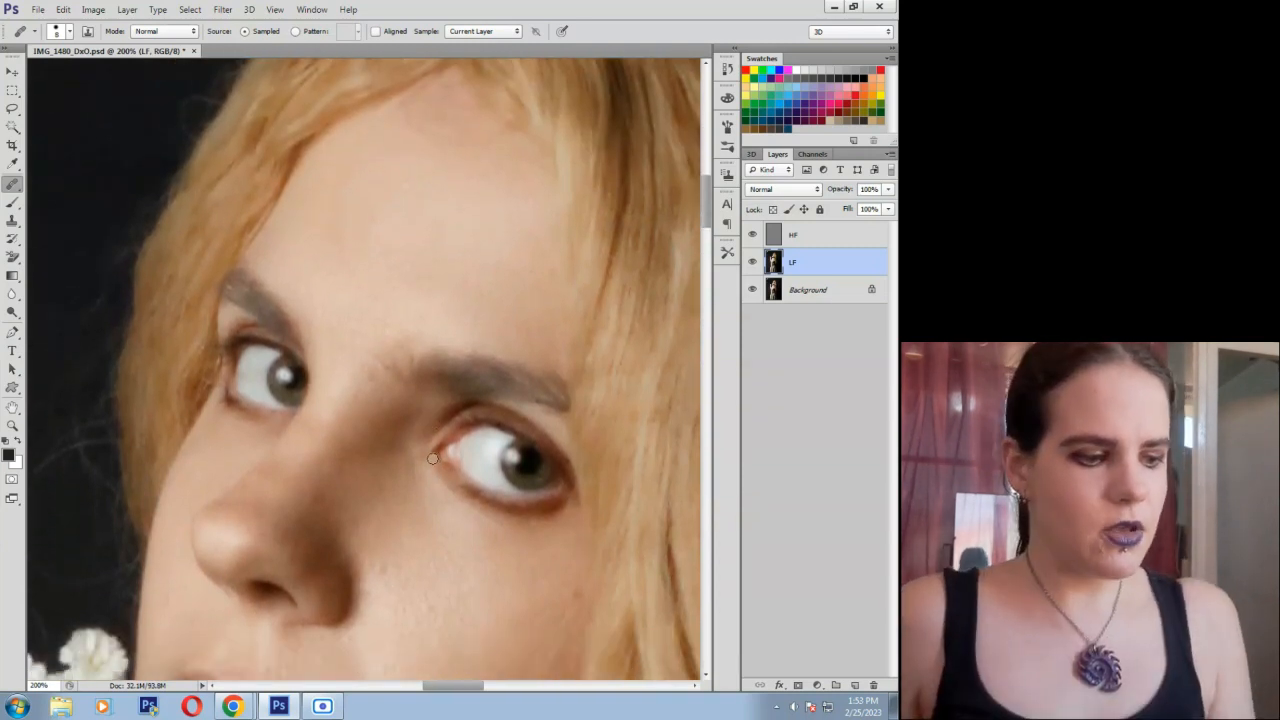
{"action": "key", "text": "ctrl+s"}
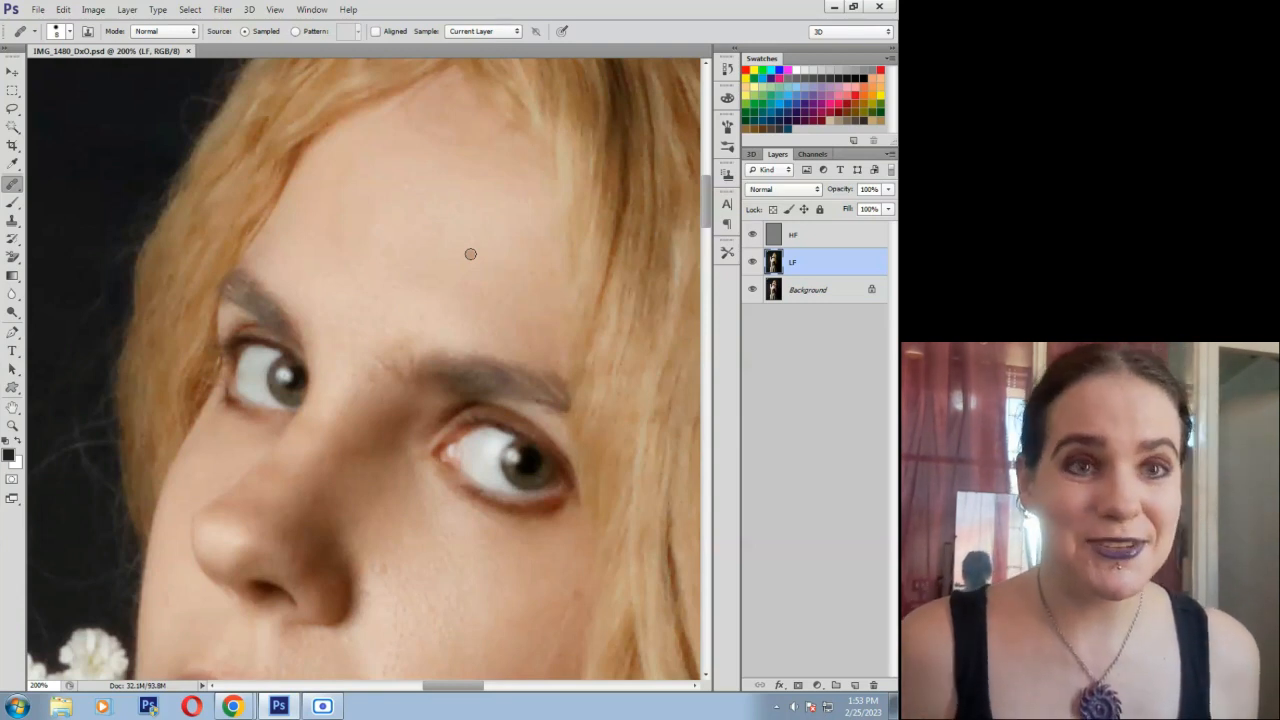
Switch to the HF layer and heal the fine skin marks on the outer forehead near the temple with the Healing Brush.
{"action": "left_click", "coordinate": [826, 243]}
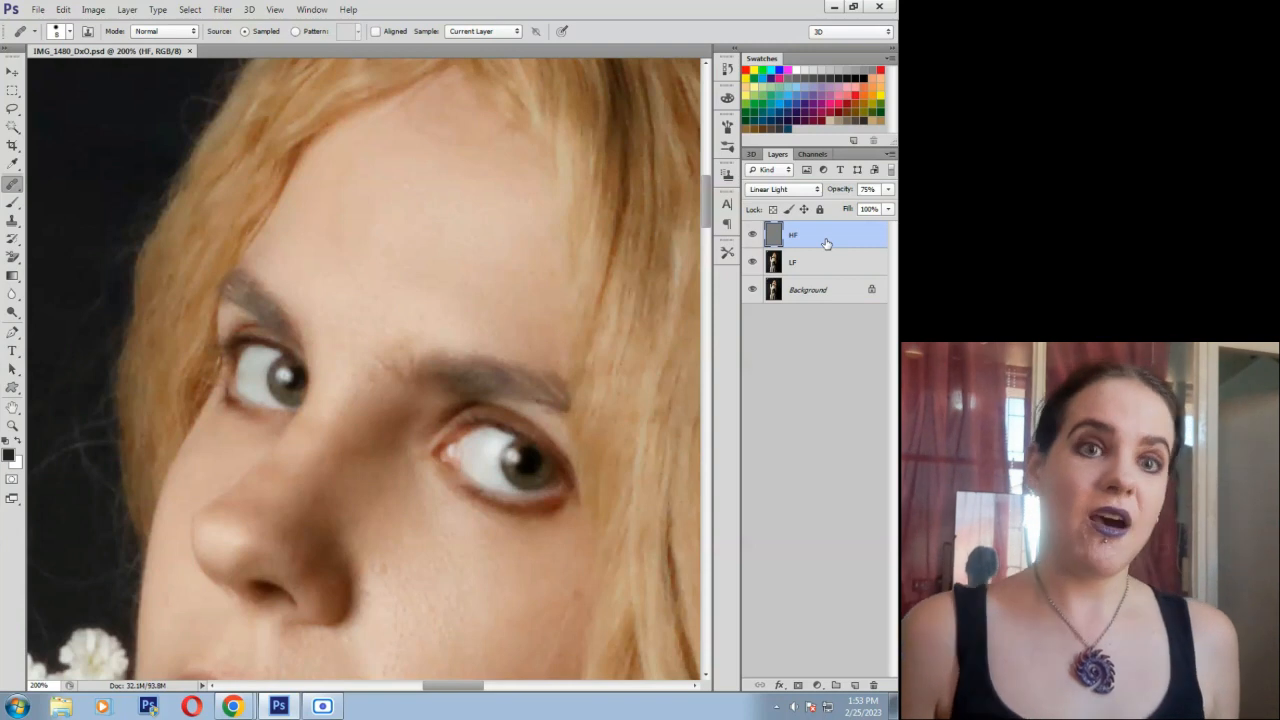
{"action": "left_click", "coordinate": [12, 425]}
{"action": "left_click", "coordinate": [502, 182]}
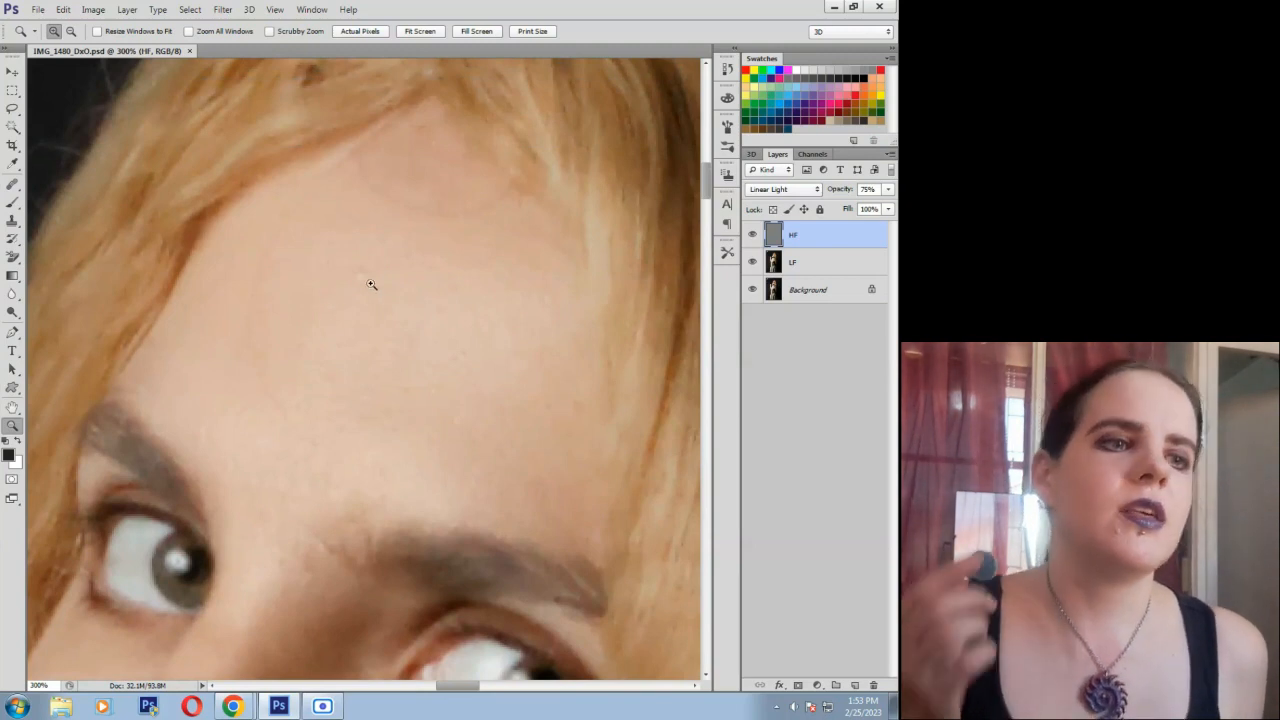
{"action": "scroll", "coordinate": [366, 296], "scroll_direction": "down", "scroll_amount": 1}
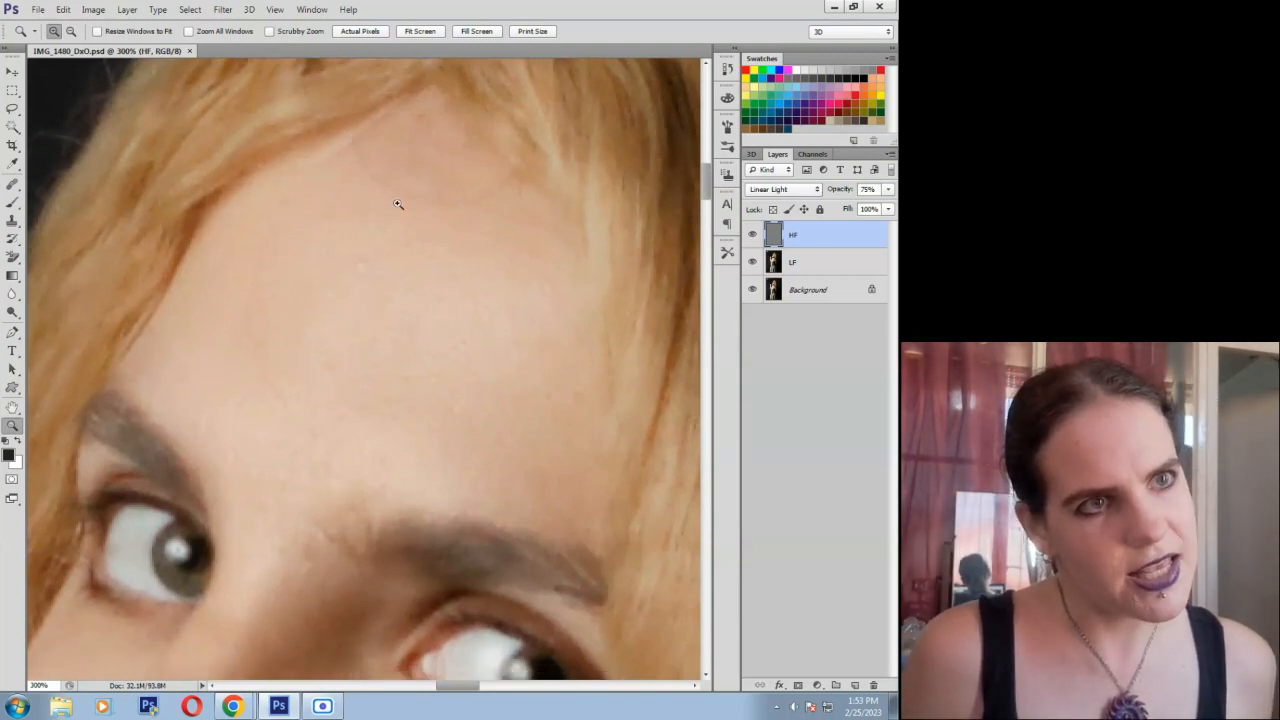
{"action": "left_click", "coordinate": [12, 184]}
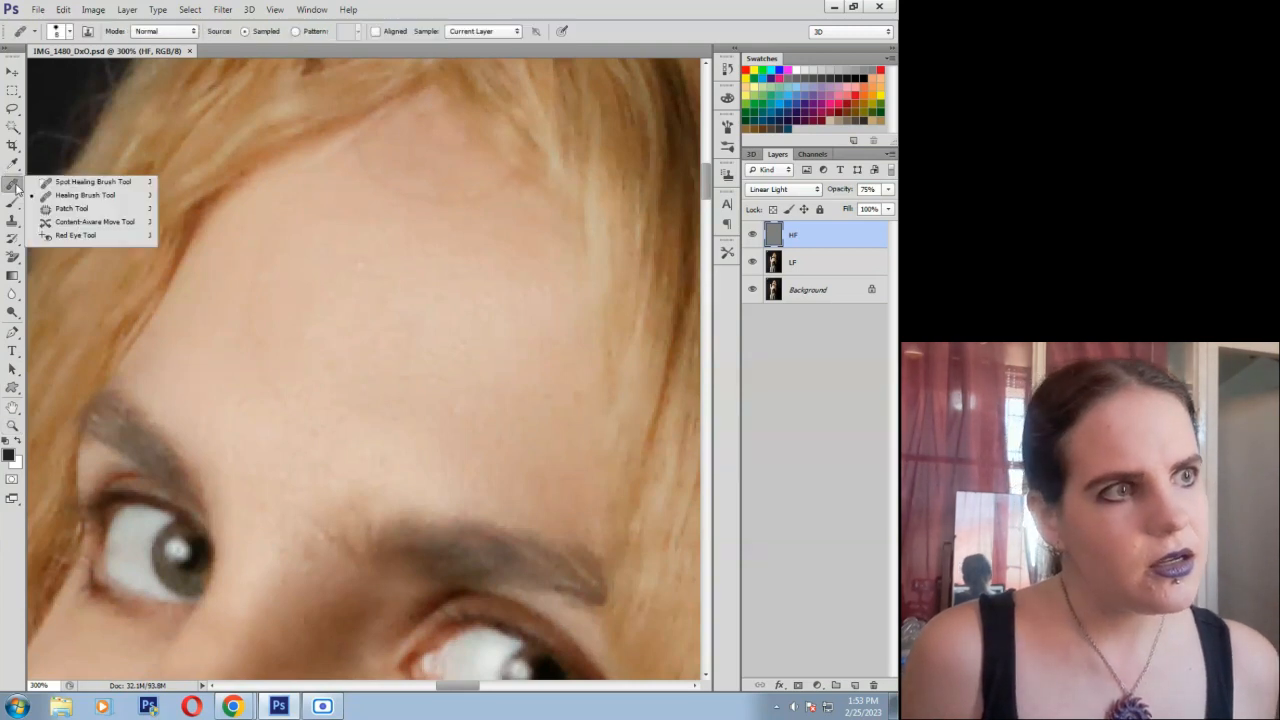
{"action": "left_click", "coordinate": [85, 197]}
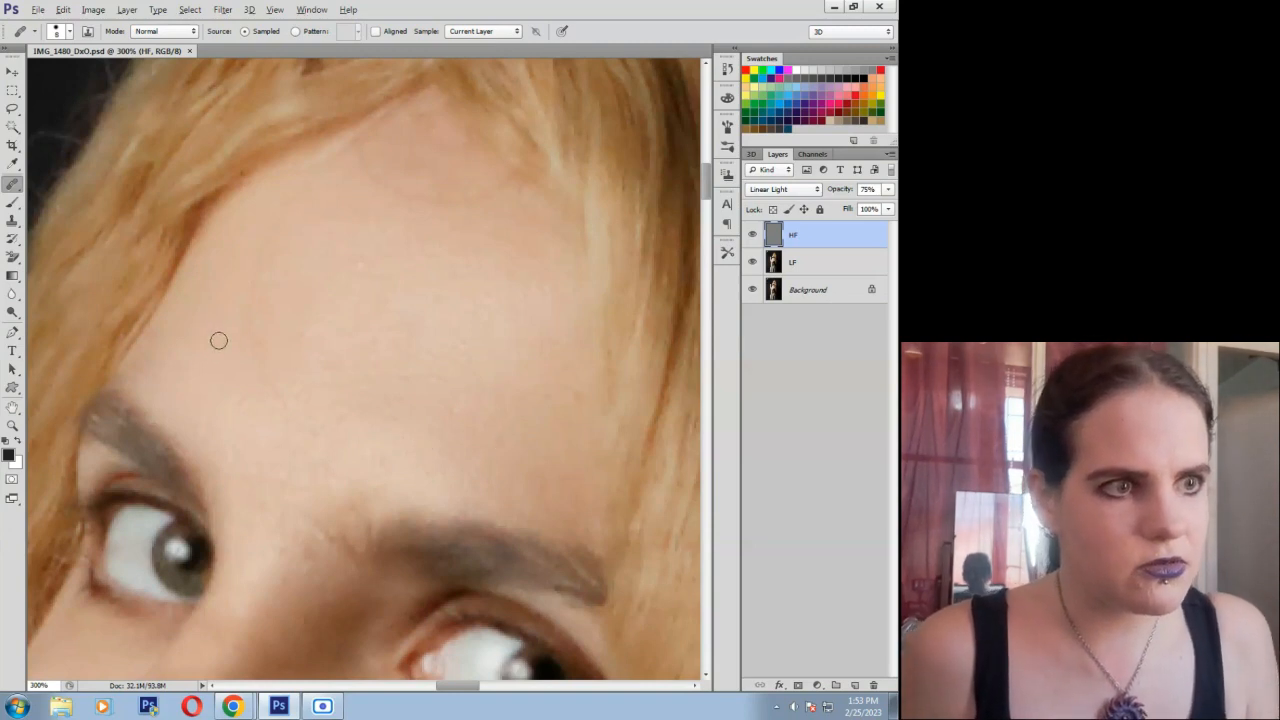
{"action": "left_click", "coordinate": [251, 323]}
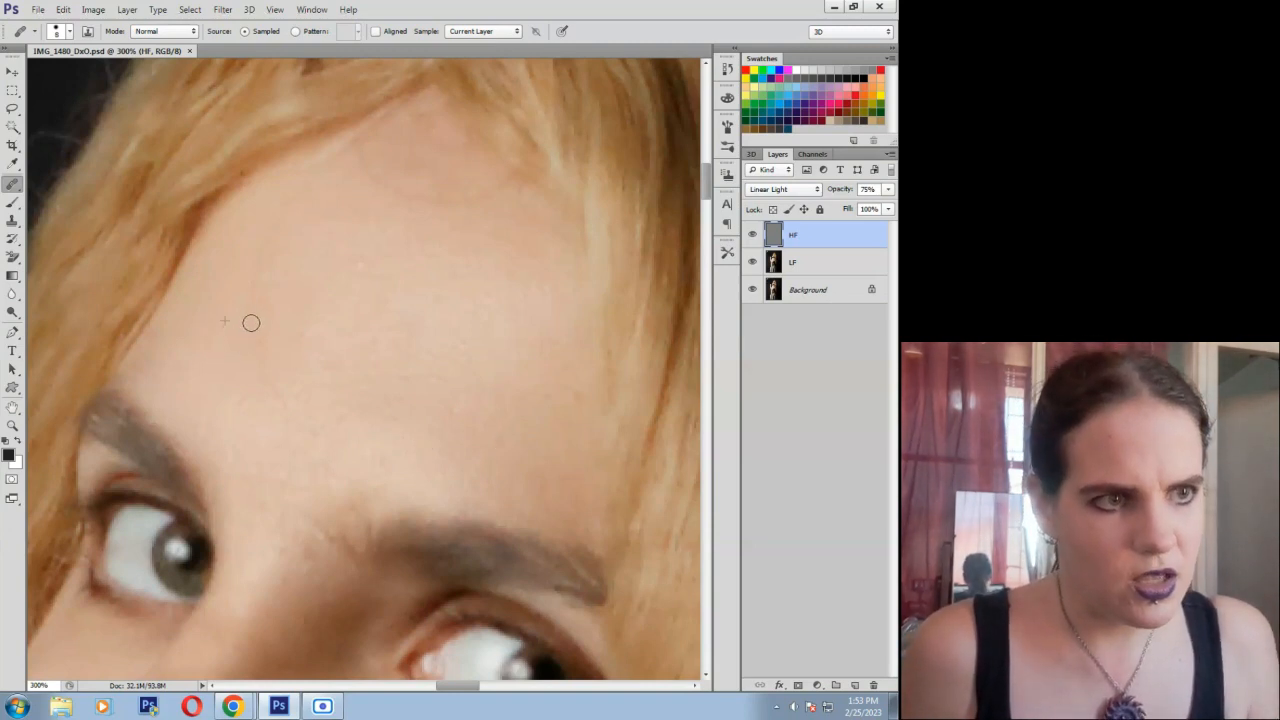
{"action": "mouse_move", "coordinate": [241, 333]}
{"action": "left_mouse_down"}
{"action": "mouse_move", "coordinate": [266, 374]}
{"action": "mouse_move", "coordinate": [302, 382]}
{"action": "mouse_move", "coordinate": [246, 332]}
{"action": "mouse_move", "coordinate": [260, 362]}
{"action": "left_mouse_up"}
{"action": "mouse_move", "coordinate": [254, 273]}
{"action": "left_mouse_down"}
{"action": "mouse_move", "coordinate": [254, 310]}
{"action": "mouse_move", "coordinate": [250, 286]}
{"action": "mouse_move", "coordinate": [281, 276]}
{"action": "mouse_move", "coordinate": [282, 210]}
{"action": "left_mouse_up"}
{"action": "mouse_move", "coordinate": [252, 267]}
{"action": "left_mouse_down"}
{"action": "mouse_move", "coordinate": [314, 220]}
{"action": "mouse_move", "coordinate": [372, 270]}
{"action": "mouse_move", "coordinate": [409, 251]}
{"action": "mouse_move", "coordinate": [391, 189]}
{"action": "left_mouse_up"}
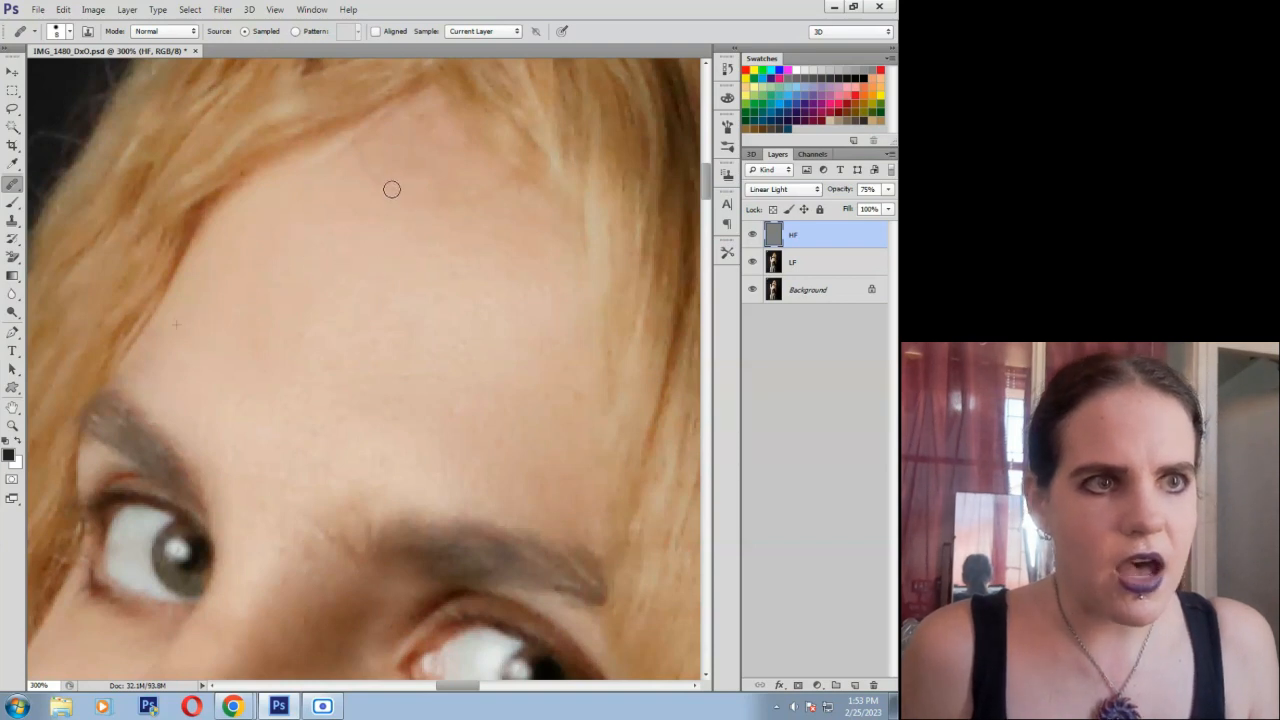
Heal the stray hairs and texture lines on the upper forehead just below the hairline.
{"action": "left_click_drag", "start_coordinate": [466, 203], "coordinate": [512, 242]}
{"action": "mouse_move", "coordinate": [500, 190]}
{"action": "left_mouse_down"}
{"action": "mouse_move", "coordinate": [437, 209]}
{"action": "mouse_move", "coordinate": [530, 228]}
{"action": "mouse_move", "coordinate": [521, 192]}
{"action": "left_mouse_up"}
{"action": "mouse_move", "coordinate": [386, 182]}
{"action": "left_mouse_down"}
{"action": "mouse_move", "coordinate": [355, 144]}
{"action": "mouse_move", "coordinate": [308, 171]}
{"action": "mouse_move", "coordinate": [377, 163]}
{"action": "mouse_move", "coordinate": [416, 114]}
{"action": "mouse_move", "coordinate": [428, 128]}
{"action": "mouse_move", "coordinate": [438, 118]}
{"action": "mouse_move", "coordinate": [438, 155]}
{"action": "left_mouse_up"}
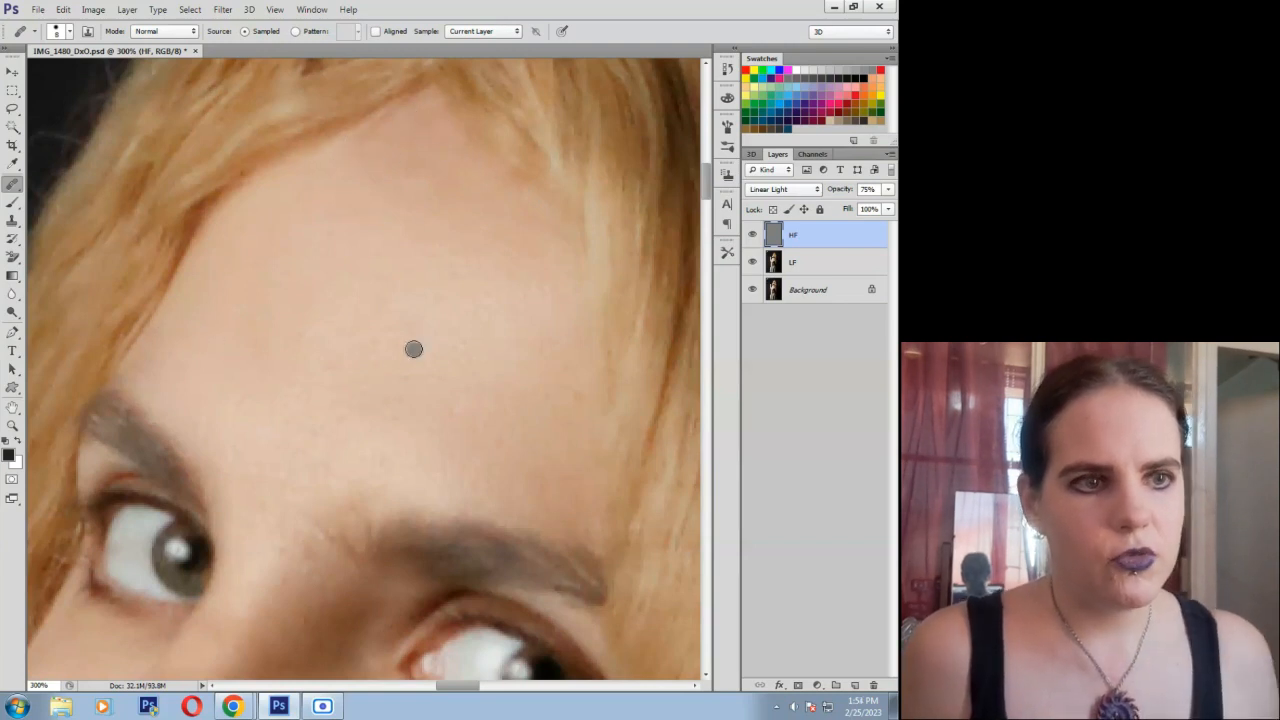
Heal the stray brow hairs and rough skin texture between the two eyebrows.
{"action": "scroll", "coordinate": [381, 349], "scroll_direction": "down", "scroll_amount": 3}
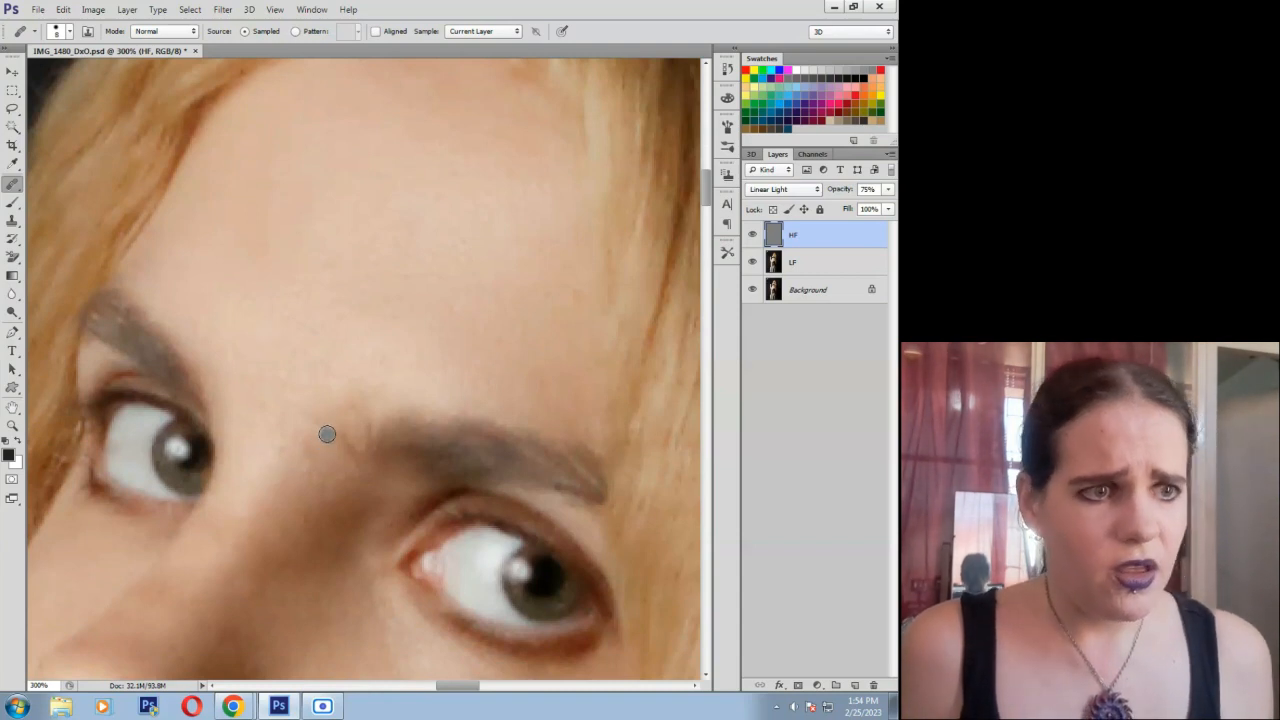
{"action": "mouse_move", "coordinate": [309, 443]}
{"action": "left_mouse_down"}
{"action": "mouse_move", "coordinate": [262, 501]}
{"action": "mouse_move", "coordinate": [285, 452]}
{"action": "left_mouse_up"}
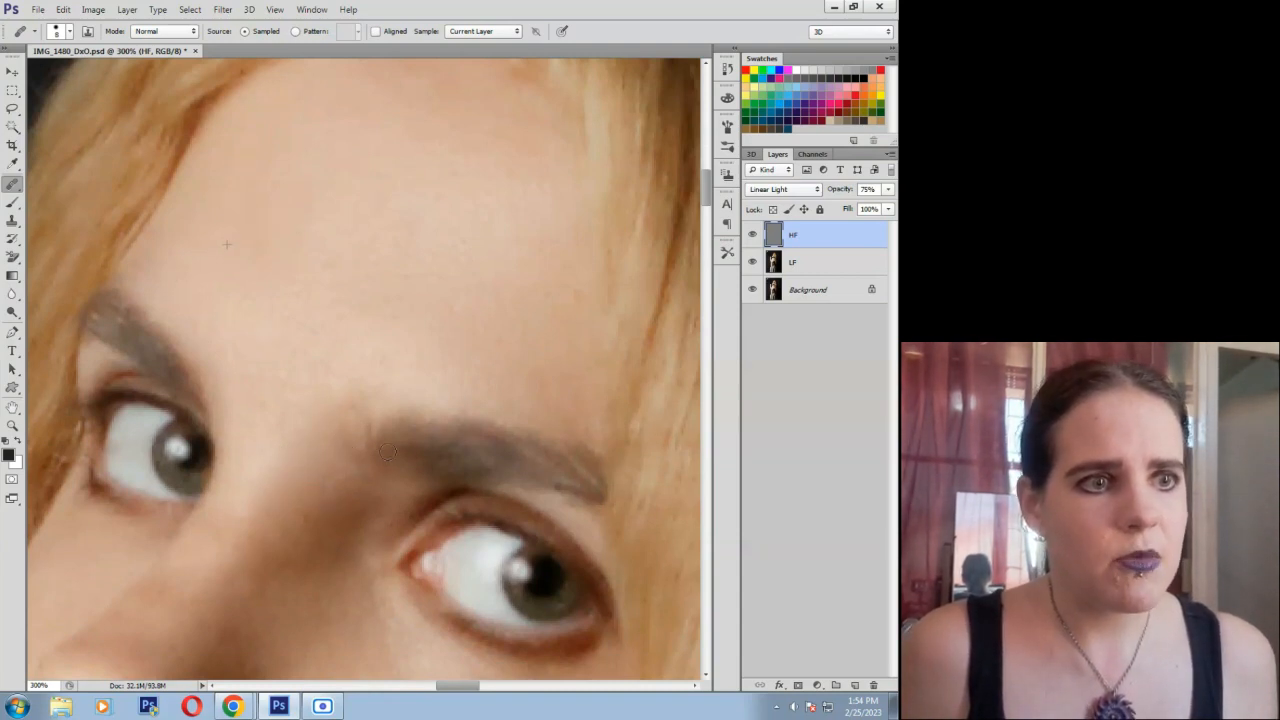
{"action": "left_click", "coordinate": [351, 417]}
{"action": "left_click", "coordinate": [302, 373]}
{"action": "left_click", "coordinate": [324, 438]}
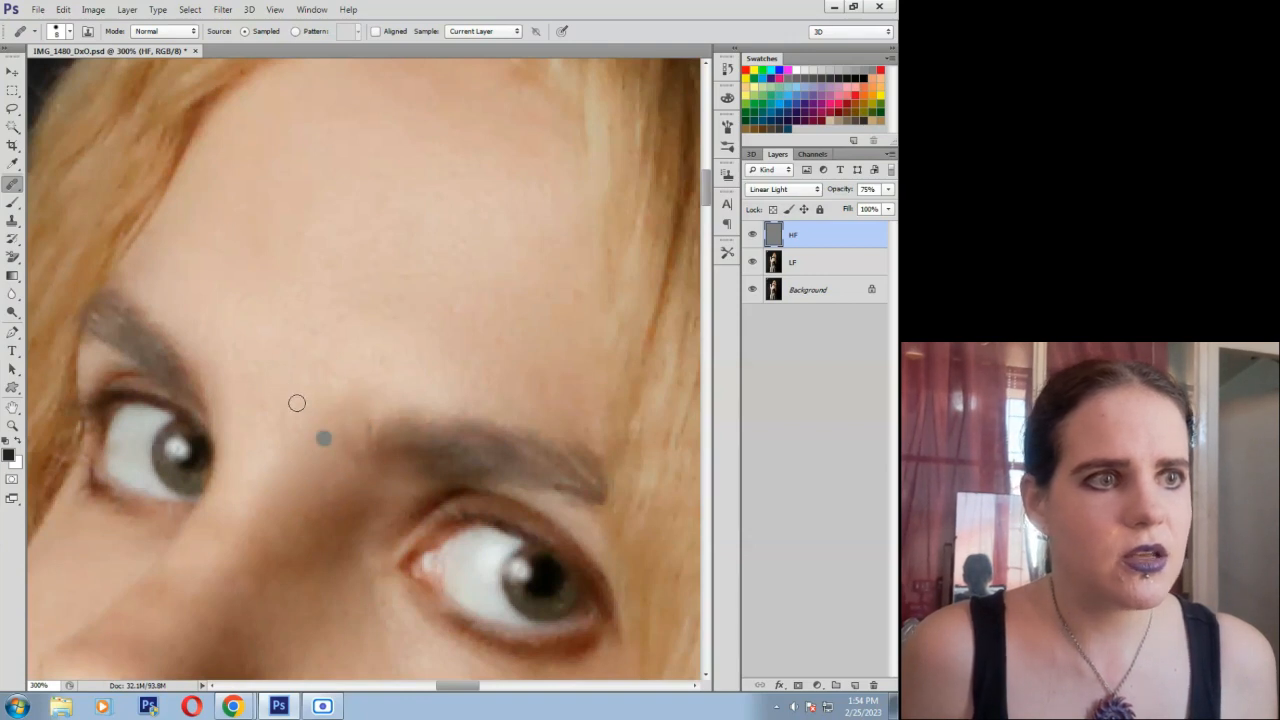
Heal the small spots across the middle and lower forehead, above the eyebrows and at the top of the nose.
{"action": "left_click", "coordinate": [234, 356]}
{"action": "left_click", "coordinate": [240, 312]}
{"action": "left_click", "coordinate": [340, 265]}
{"action": "left_click", "coordinate": [414, 290]}
{"action": "left_click", "coordinate": [581, 294]}
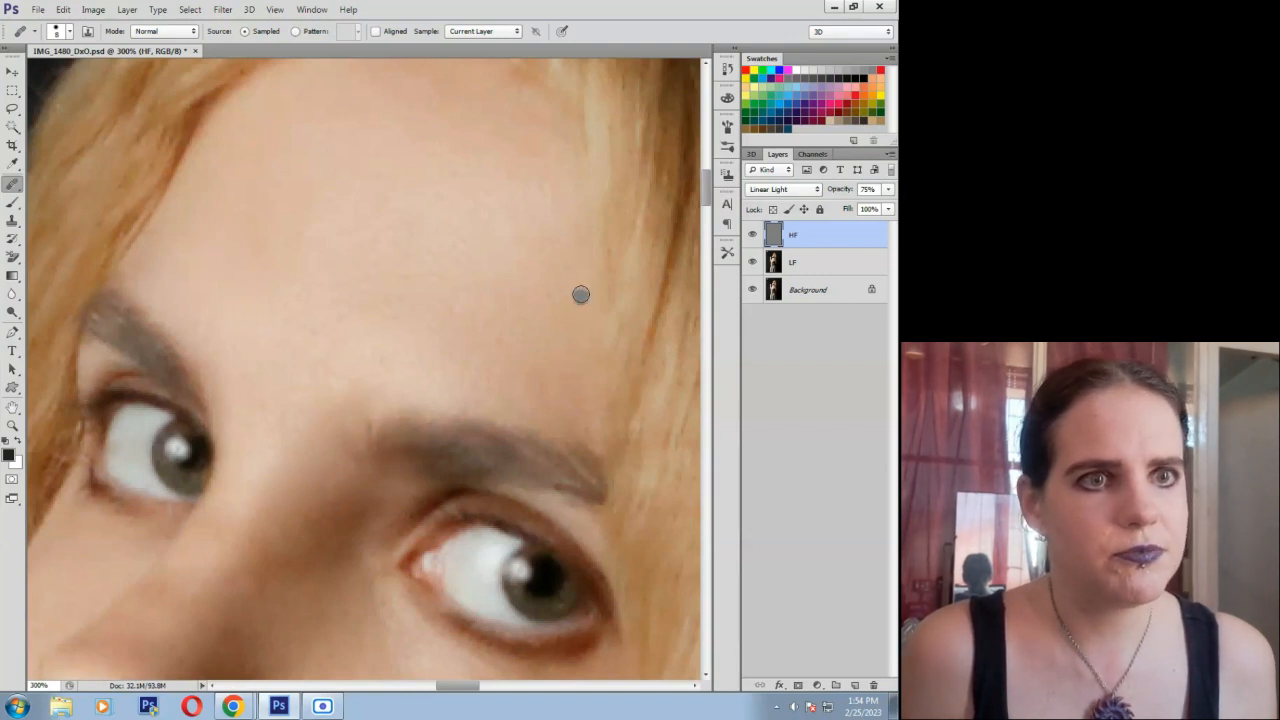
{"action": "left_click", "coordinate": [522, 384]}
{"action": "left_click", "coordinate": [522, 340]}
{"action": "left_click", "coordinate": [556, 384]}
{"action": "left_click", "coordinate": [583, 427]}
{"action": "left_click", "coordinate": [284, 444]}
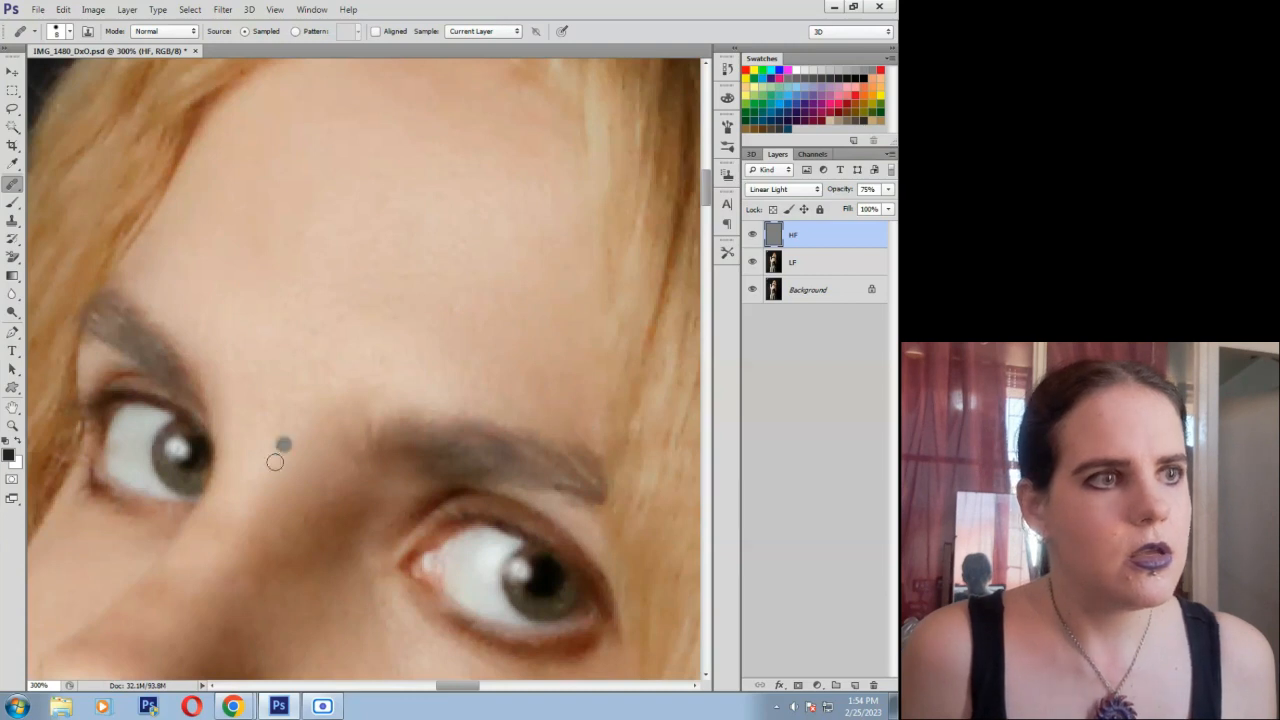
Heal the small blemishes beside the nostril and along the side of the nose near the inner eye corner.
{"action": "scroll", "coordinate": [278, 450], "scroll_direction": "down", "scroll_amount": 5}
{"action": "left_click", "coordinate": [292, 444]}
{"action": "left_click", "coordinate": [316, 433]}
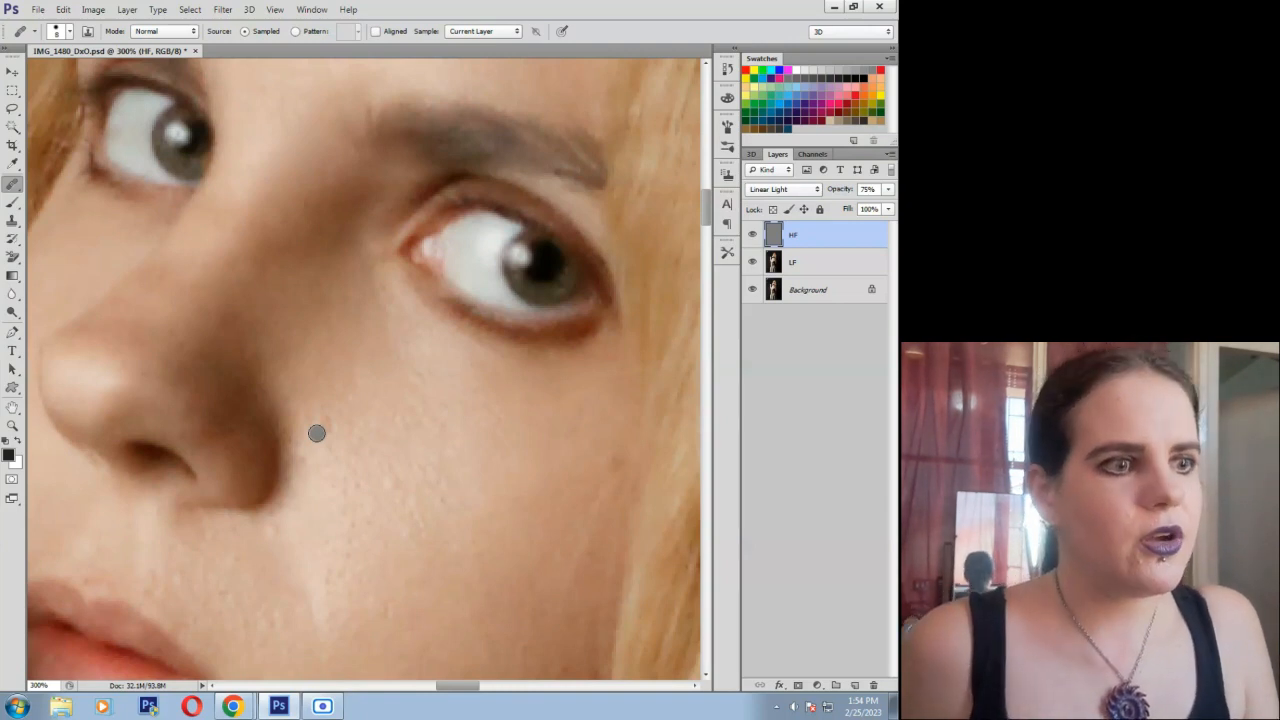
{"action": "left_click", "coordinate": [311, 328]}
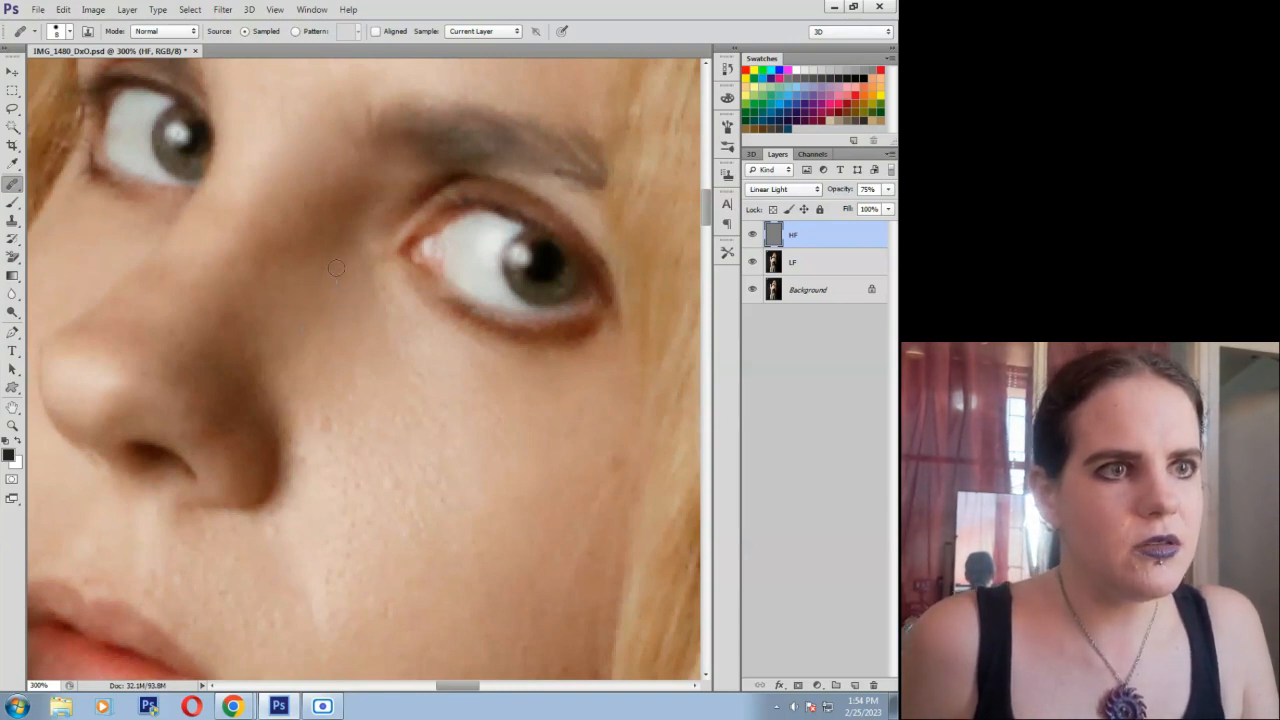
{"action": "left_click", "coordinate": [341, 334]}
Heal the bumps and enlarged pores on the cheek below the eye.
{"action": "left_click", "coordinate": [404, 423]}
{"action": "left_click", "coordinate": [412, 536]}
{"action": "left_click", "coordinate": [438, 525]}
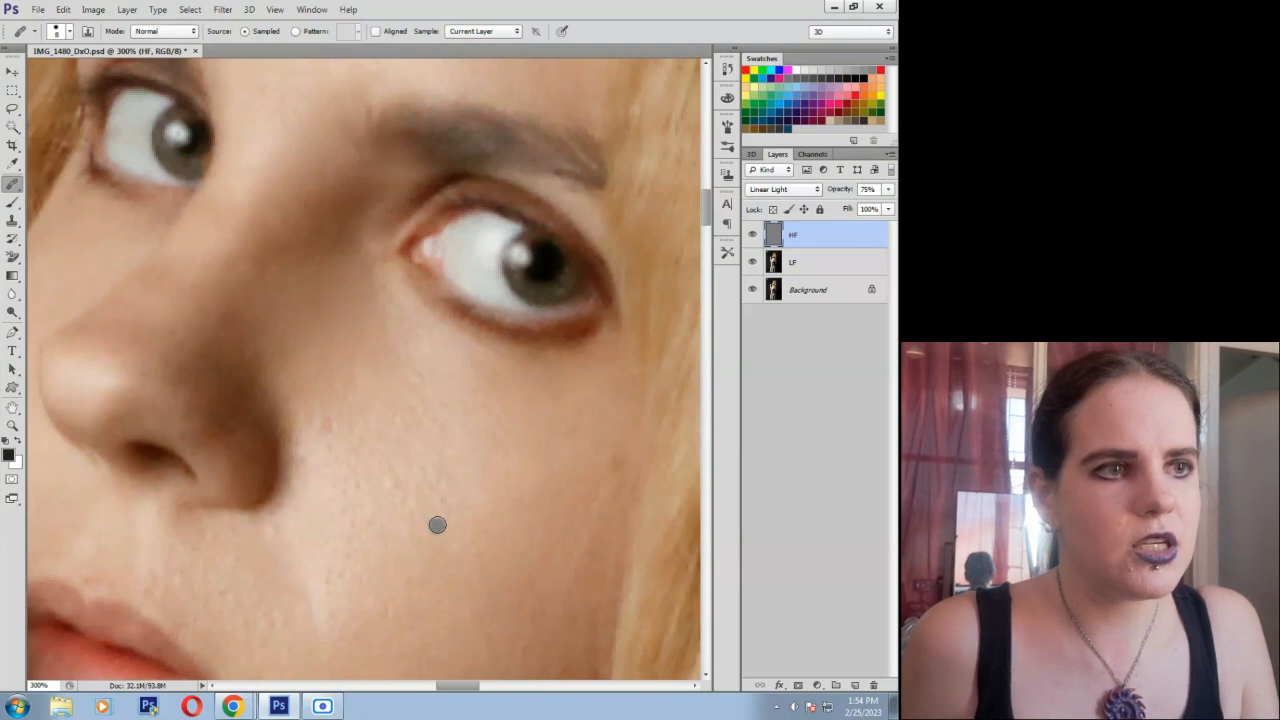
{"action": "left_click", "coordinate": [410, 516]}
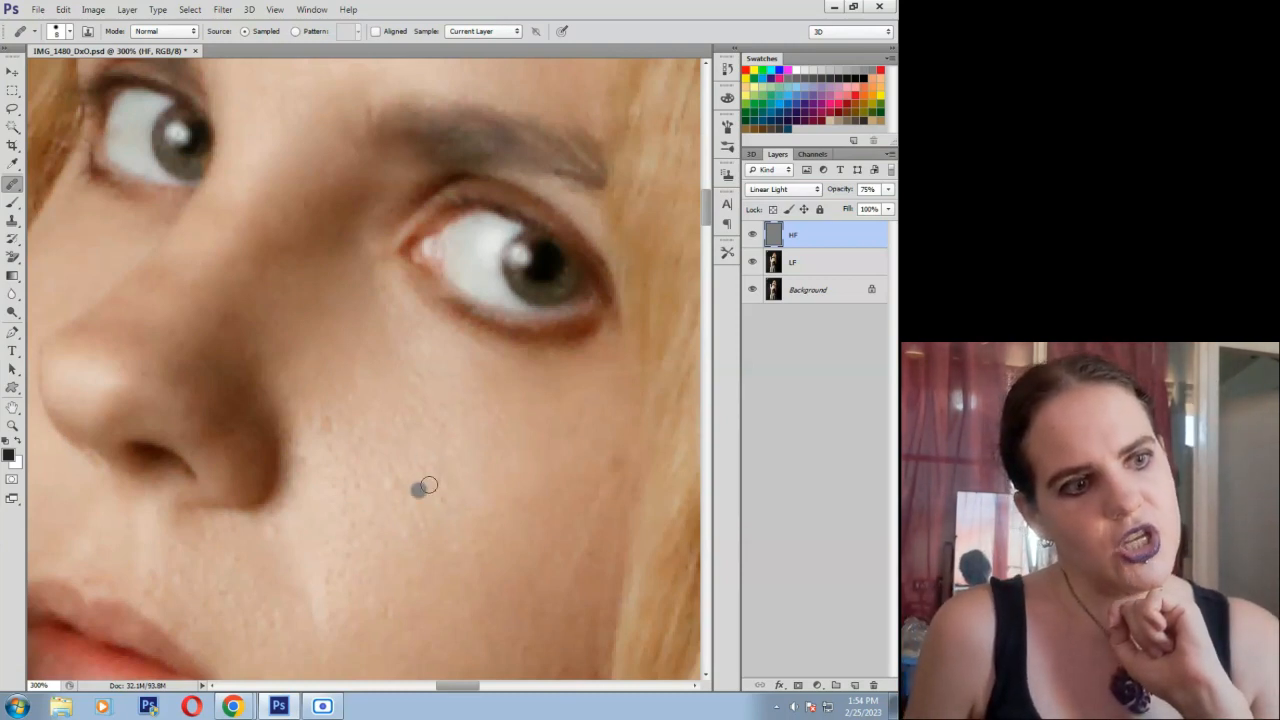
Heal the small spots on the lower cheek and the stray hairs along the jawline and upper neck.
{"action": "left_click_drag", "start_coordinate": [705, 222], "coordinate": [705, 188]}
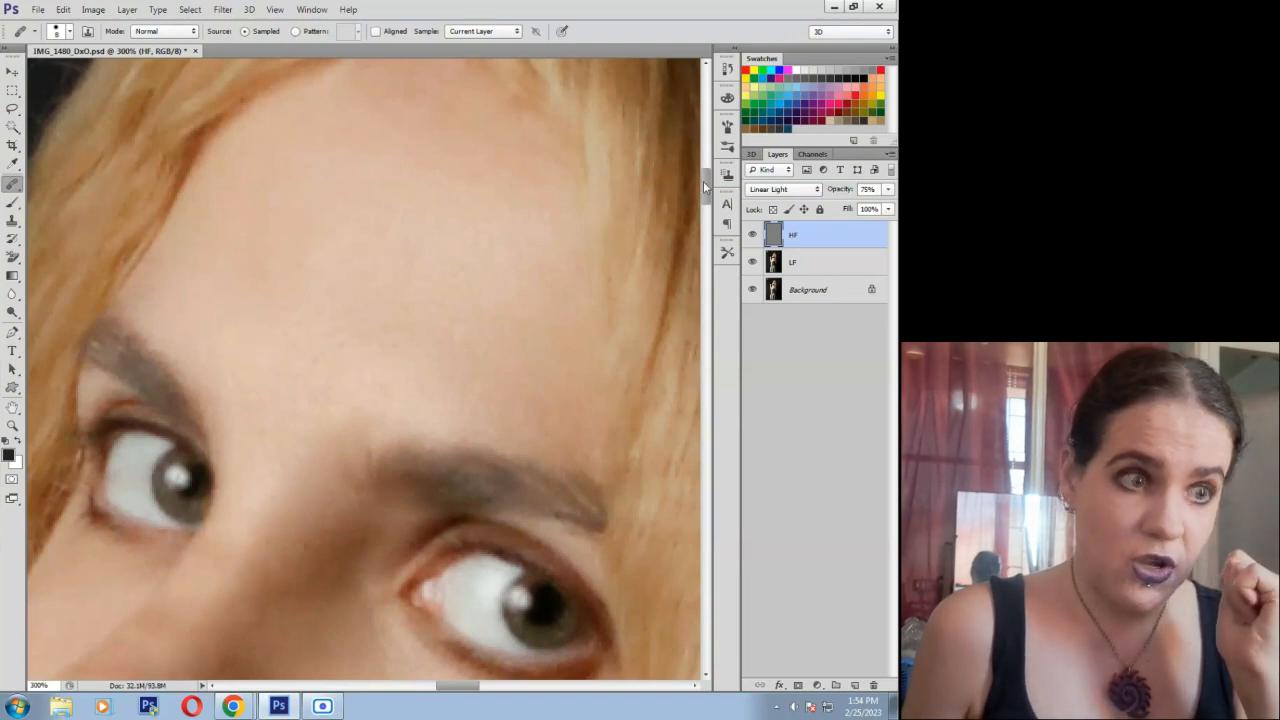
{"action": "left_click_drag", "start_coordinate": [706, 186], "coordinate": [703, 249]}
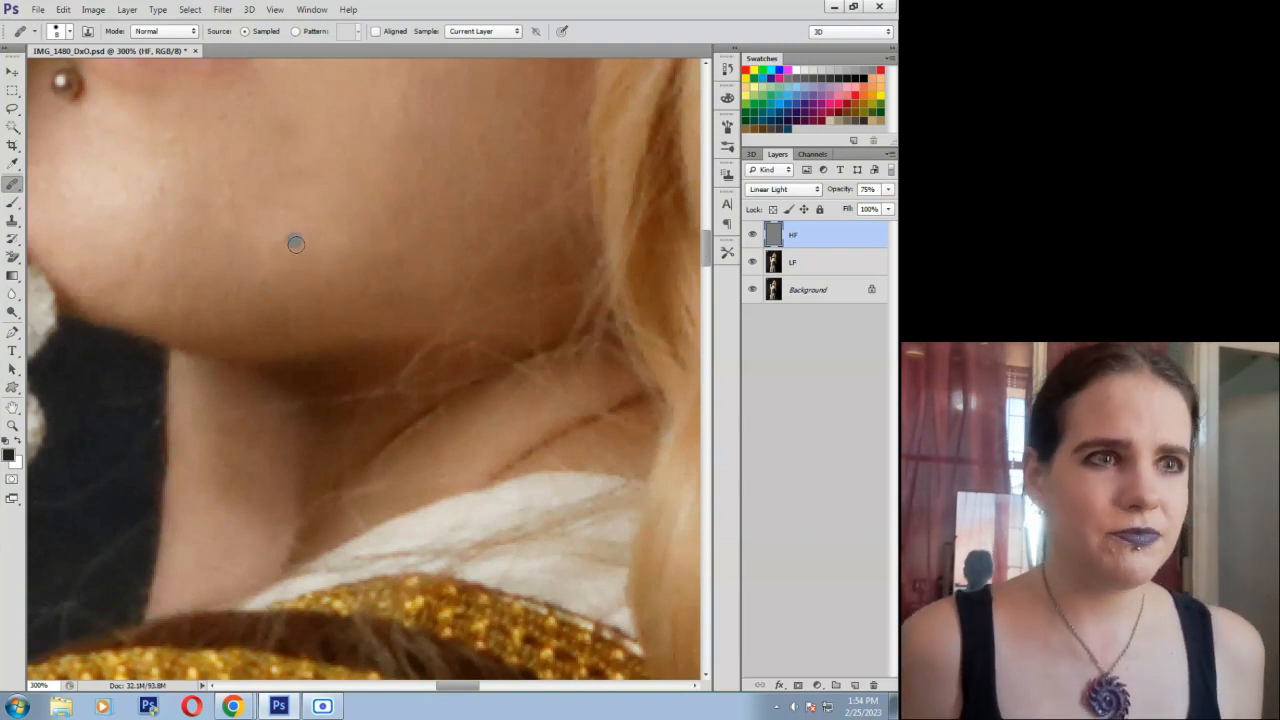
{"action": "left_click_drag", "start_coordinate": [706, 262], "coordinate": [706, 242]}
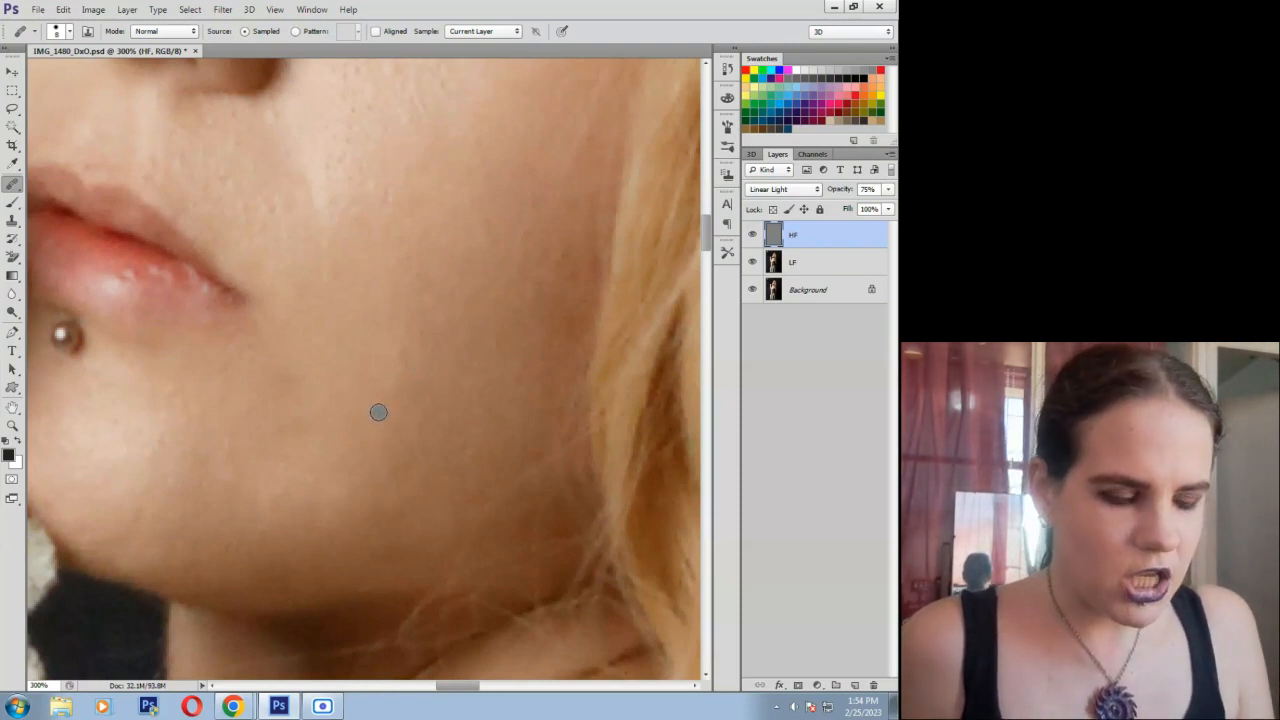
{"action": "left_click", "coordinate": [405, 320]}
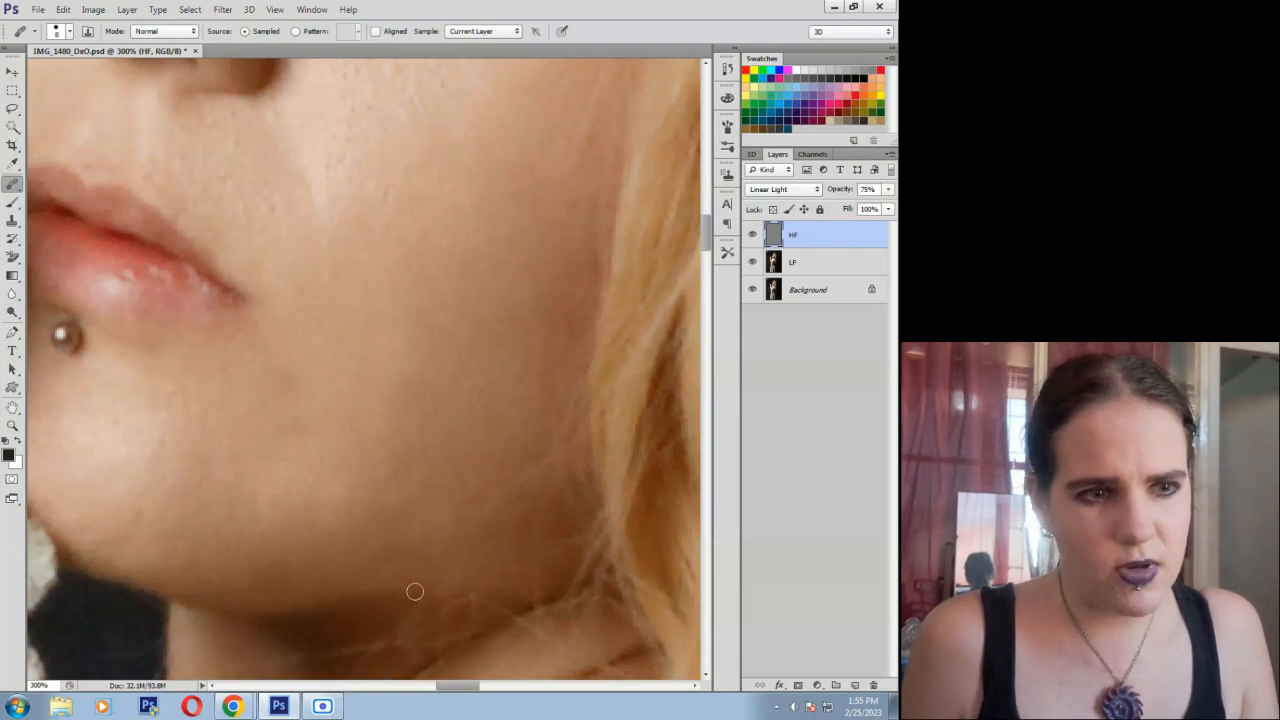
{"action": "left_click", "coordinate": [530, 497]}
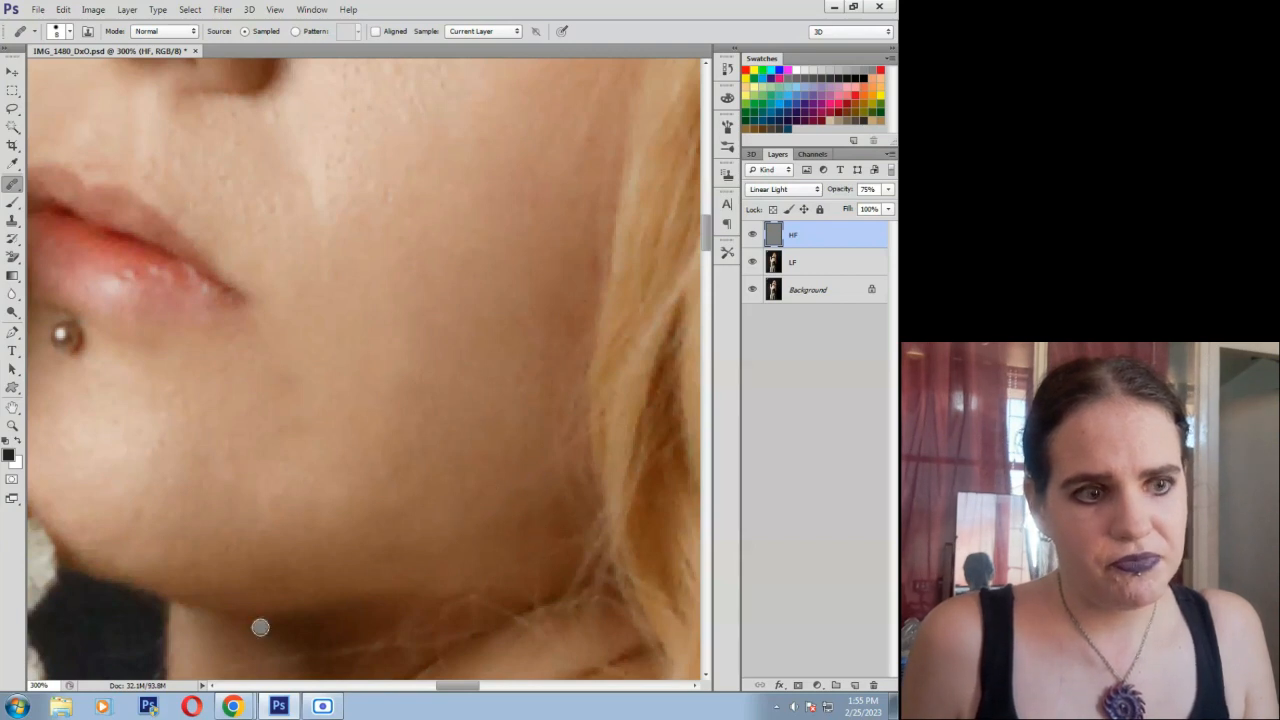
{"action": "scroll", "coordinate": [260, 623], "scroll_direction": "down", "scroll_amount": 2}
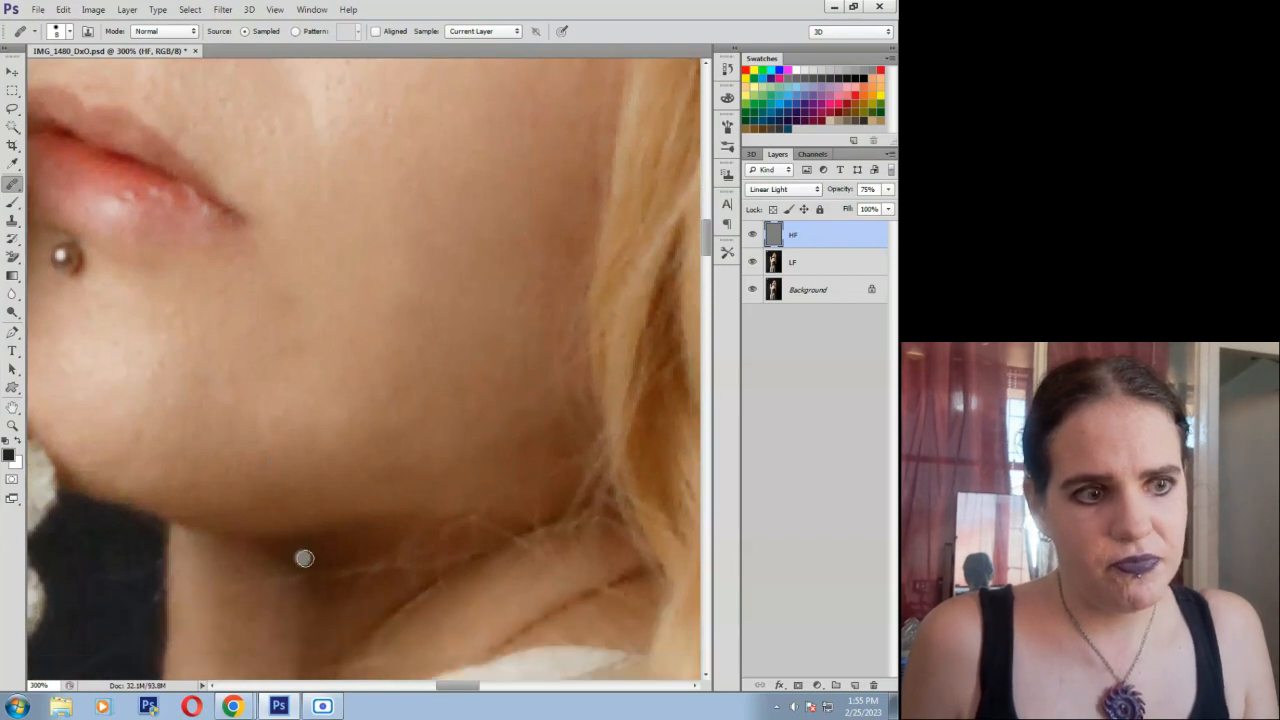
{"action": "left_click", "coordinate": [524, 609]}
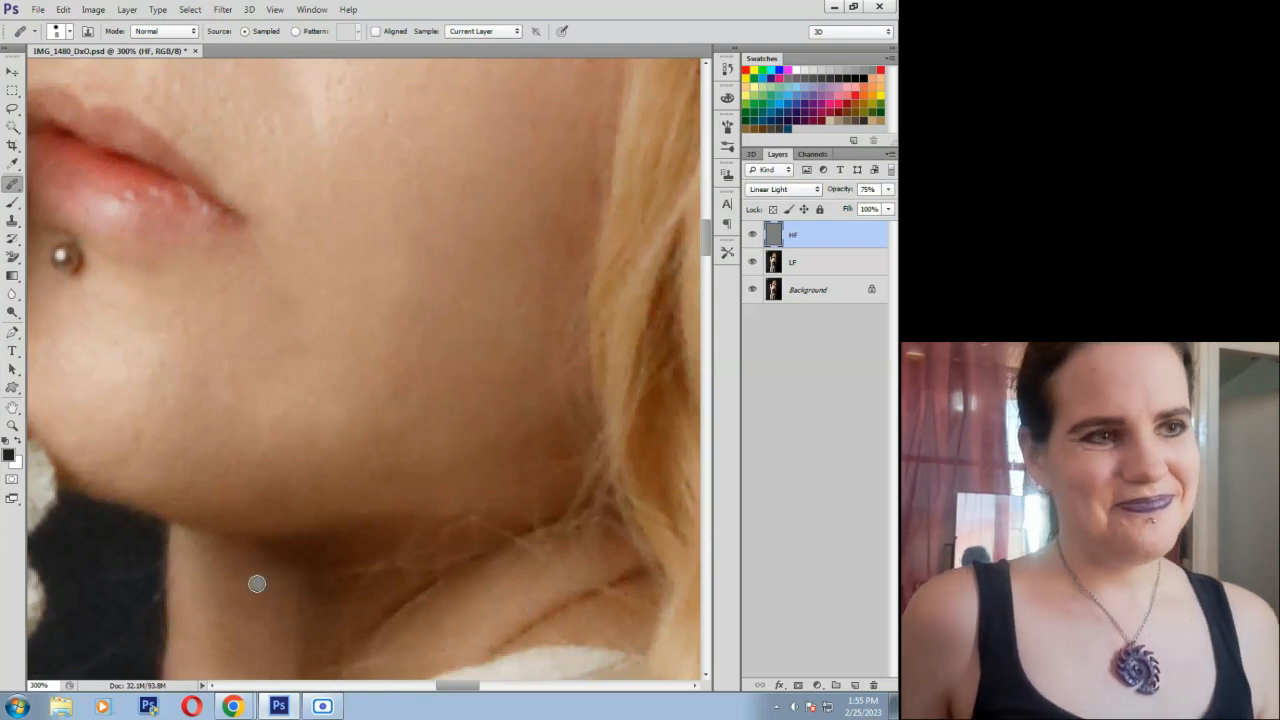
Heal the small bumps and rough texture on the chin and the skin below the corner of the mouth.
{"action": "left_click", "coordinate": [250, 293]}
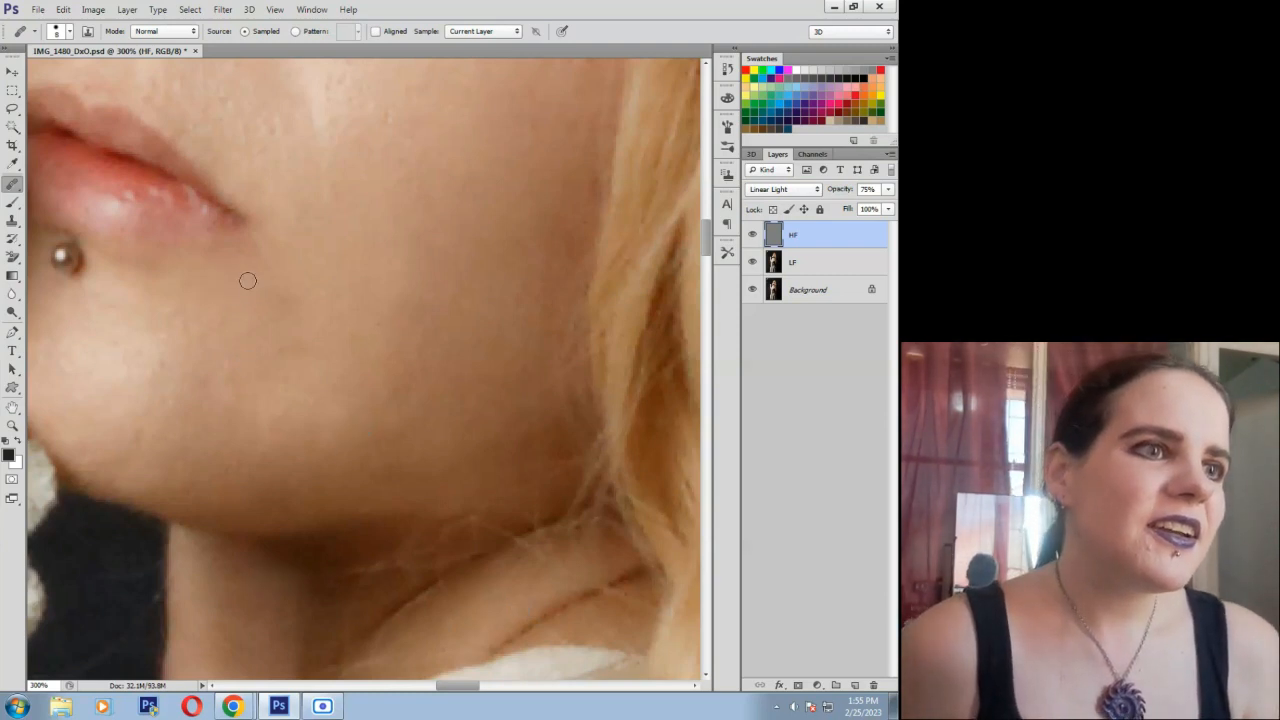
{"action": "left_click", "coordinate": [194, 323]}
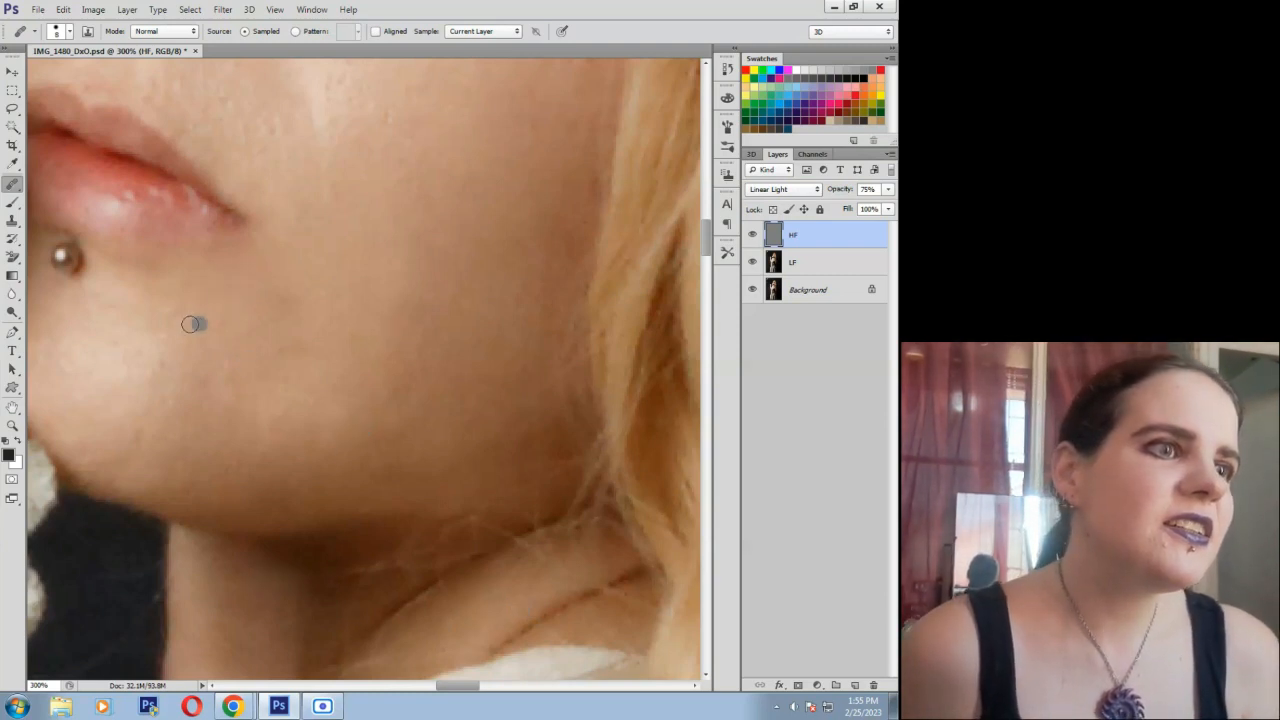
{"action": "left_click", "coordinate": [144, 358]}
{"action": "left_click", "coordinate": [77, 369]}
{"action": "left_click", "coordinate": [103, 428]}
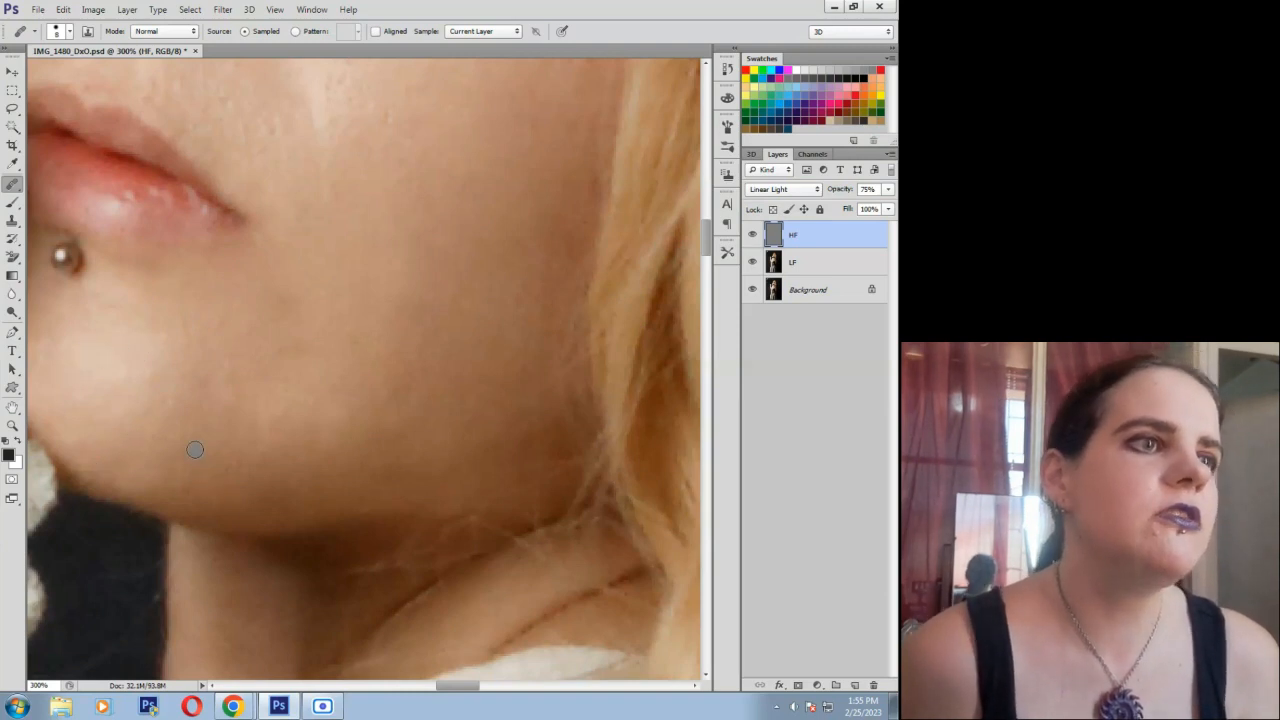
Heal the rough texture above the upper lip and the bright flecks on the lower lip.
{"action": "scroll", "coordinate": [195, 450], "scroll_direction": "up", "scroll_amount": 5}
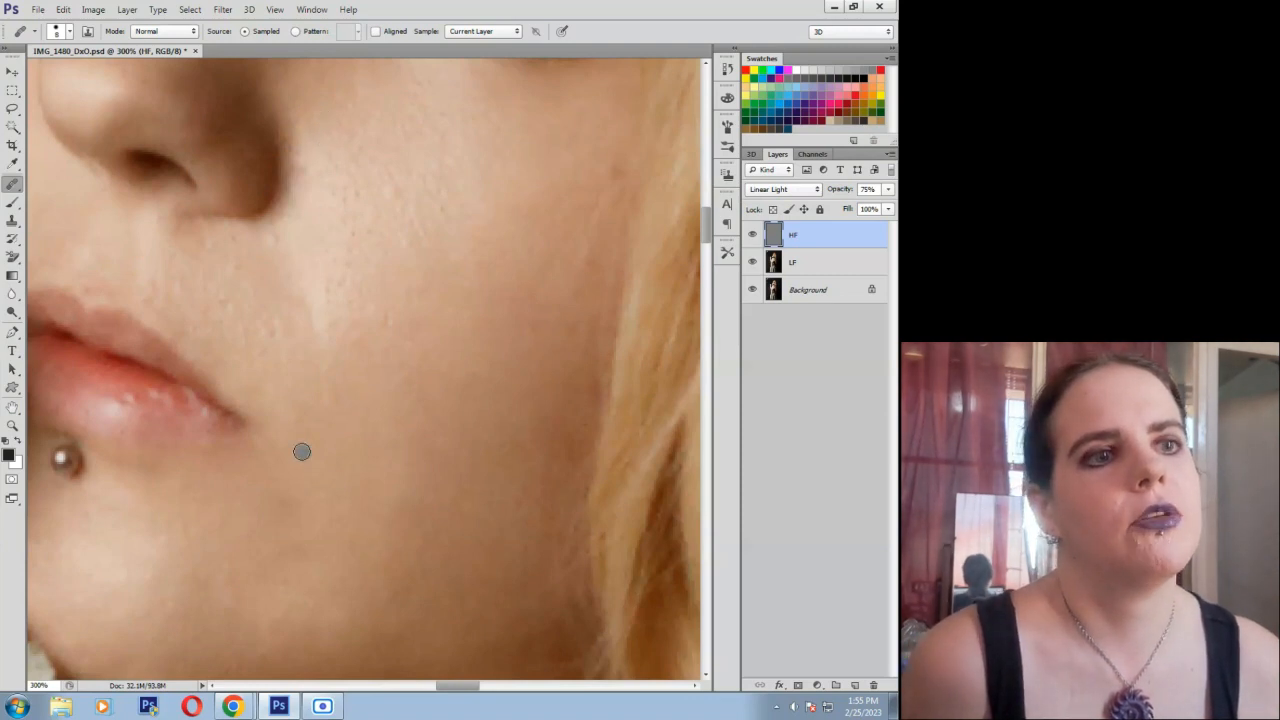
{"action": "left_click_drag", "start_coordinate": [453, 688], "coordinate": [439, 688]}
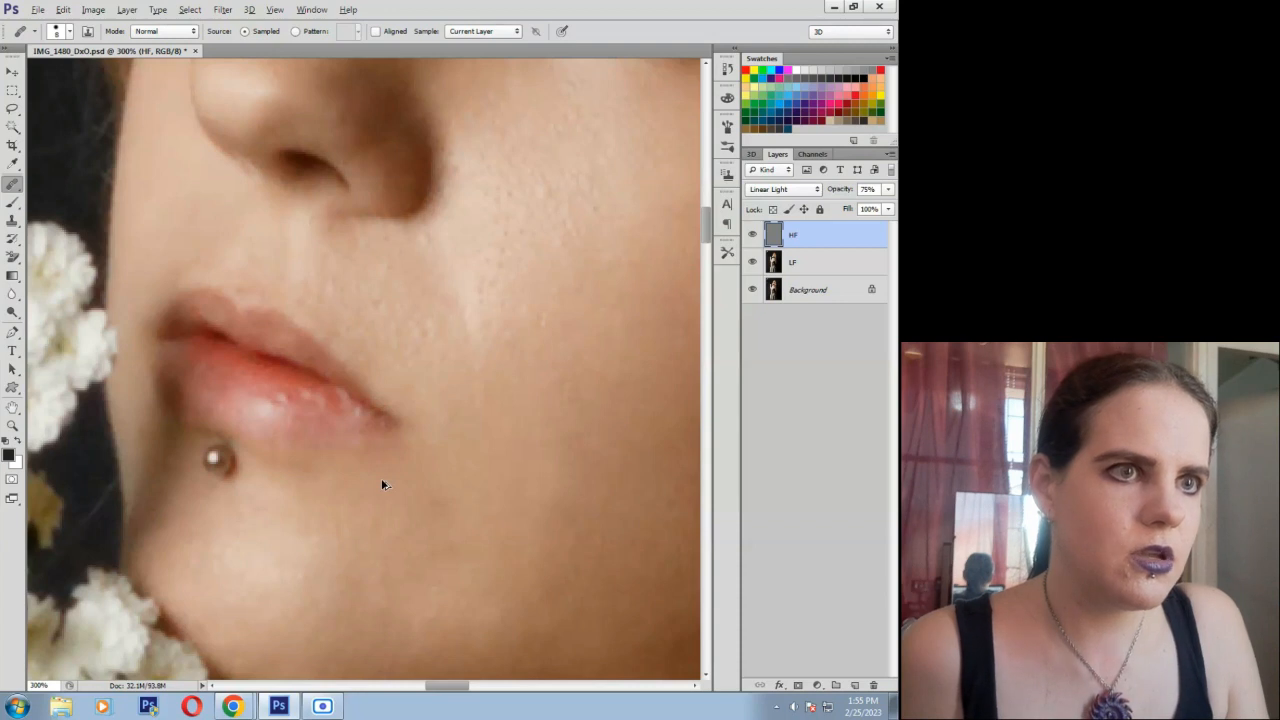
{"action": "left_click", "coordinate": [413, 304], "text": "alt"}
{"action": "mouse_move", "coordinate": [308, 302]}
{"action": "left_mouse_down"}
{"action": "mouse_move", "coordinate": [303, 289]}
{"action": "mouse_move", "coordinate": [298, 306]}
{"action": "mouse_move", "coordinate": [311, 294]}
{"action": "left_mouse_up"}
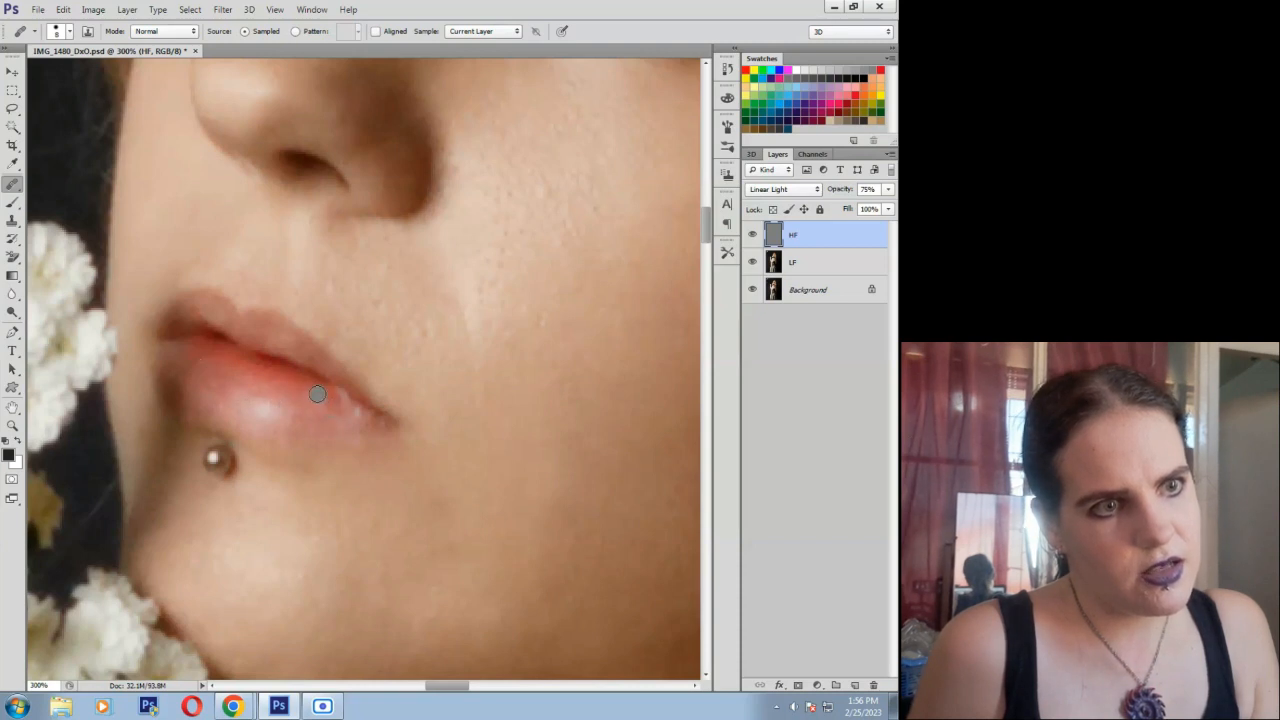
{"action": "left_click_drag", "start_coordinate": [345, 409], "coordinate": [343, 406]}
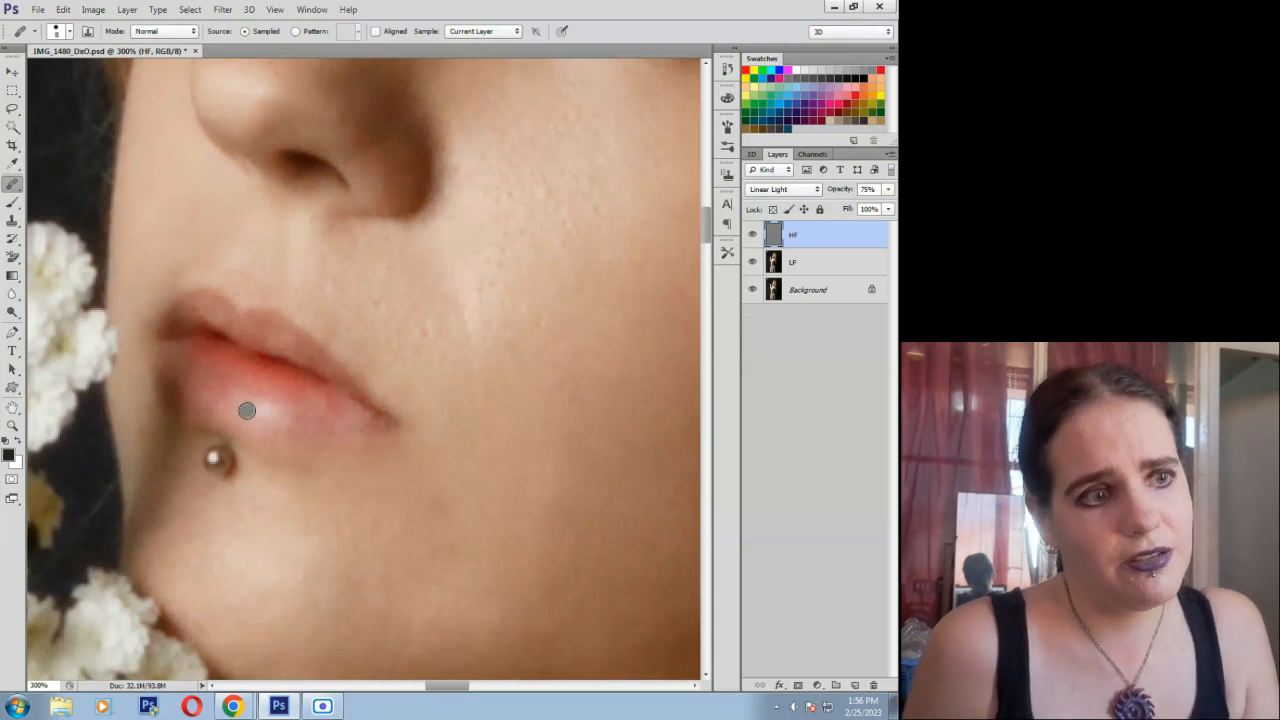
Review the retouched skin from forehead to neck up close, and the whole portrait at 66.7% zoom.
{"action": "scroll", "coordinate": [400, 478], "scroll_direction": "up", "scroll_amount": 1}
{"action": "scroll", "coordinate": [421, 486], "scroll_direction": "up", "scroll_amount": 10}
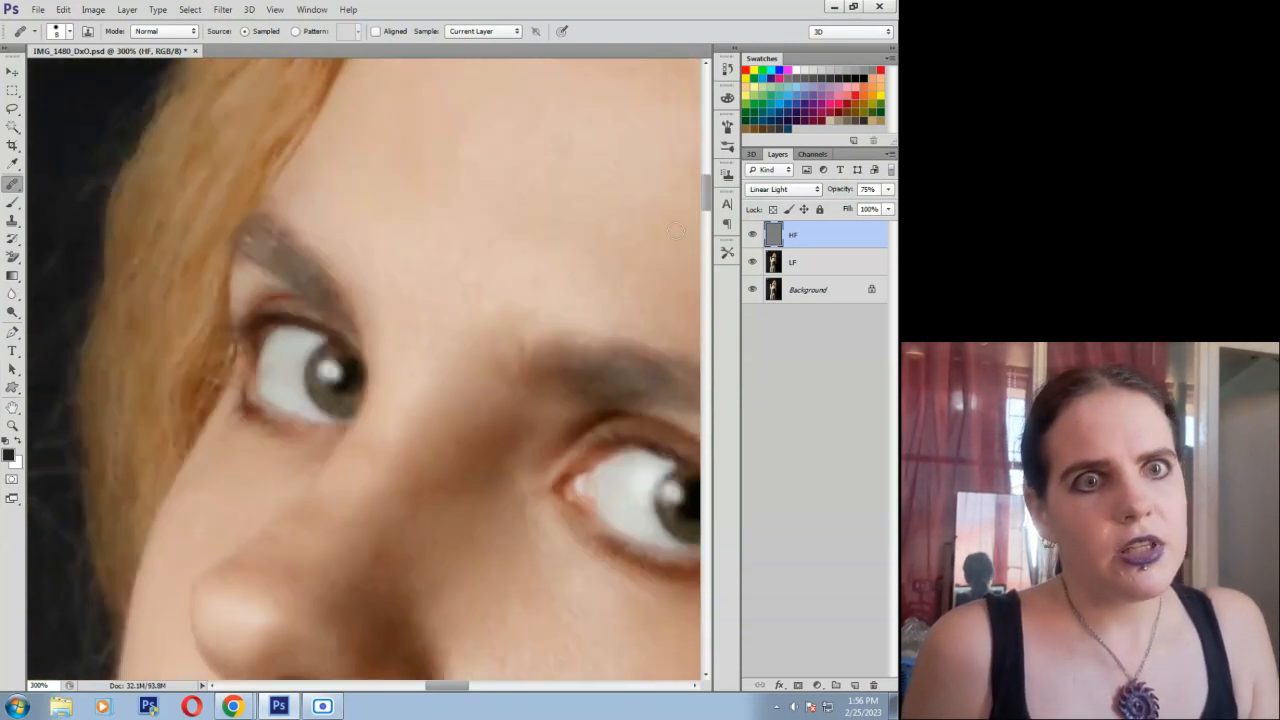
{"action": "left_click_drag", "start_coordinate": [708, 187], "coordinate": [708, 244]}
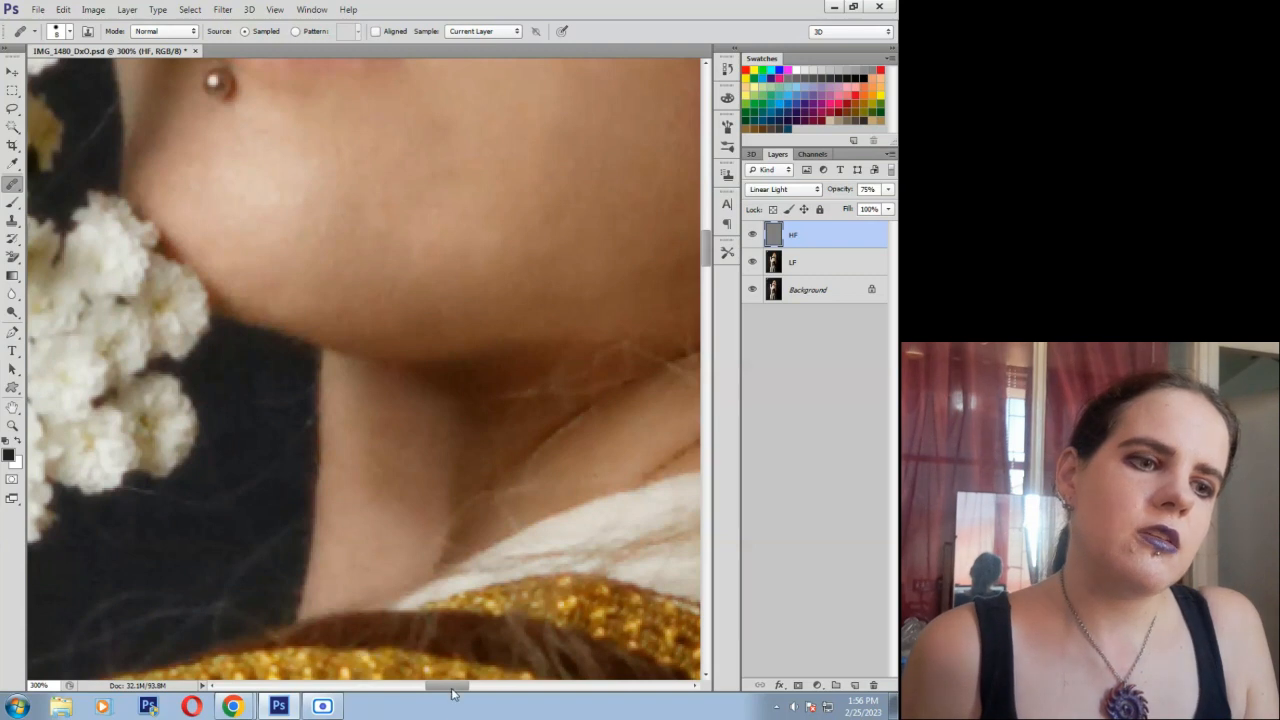
{"action": "left_click_drag", "start_coordinate": [455, 689], "coordinate": [460, 690]}
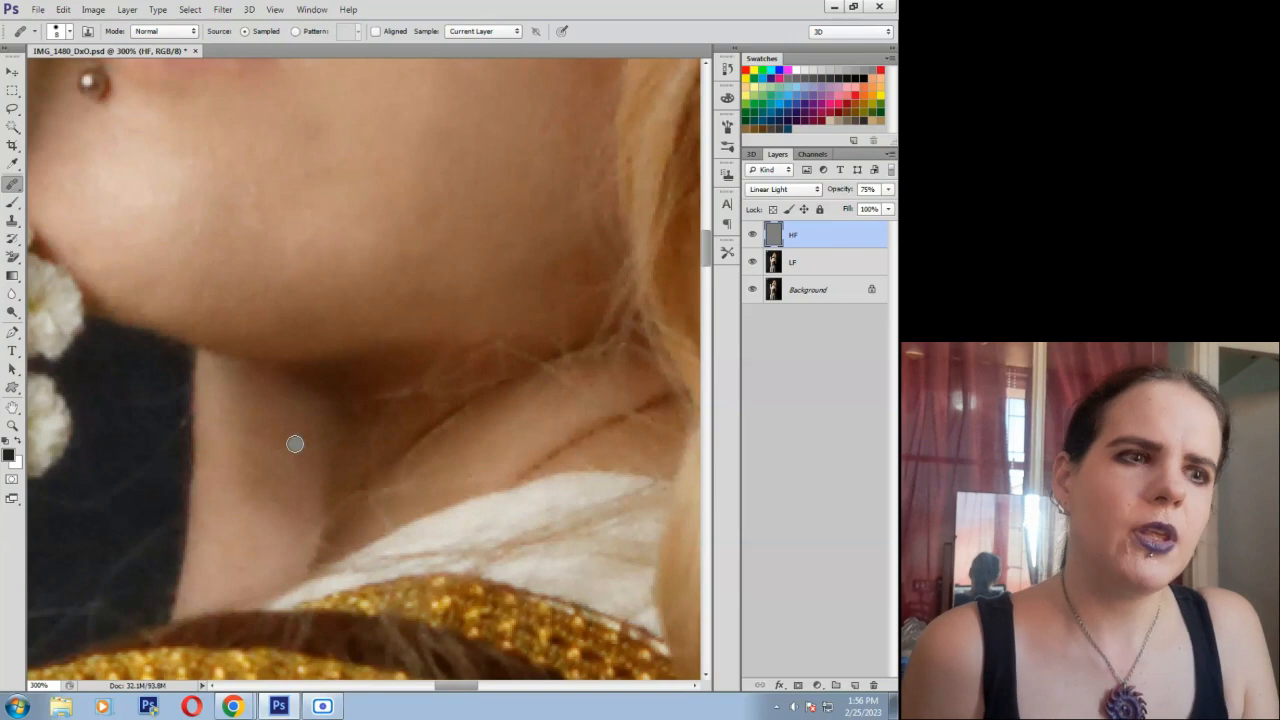
{"action": "left_click", "coordinate": [12, 425]}
{"action": "left_click", "coordinate": [71, 31]}
{"action": "left_click", "coordinate": [297, 344]}
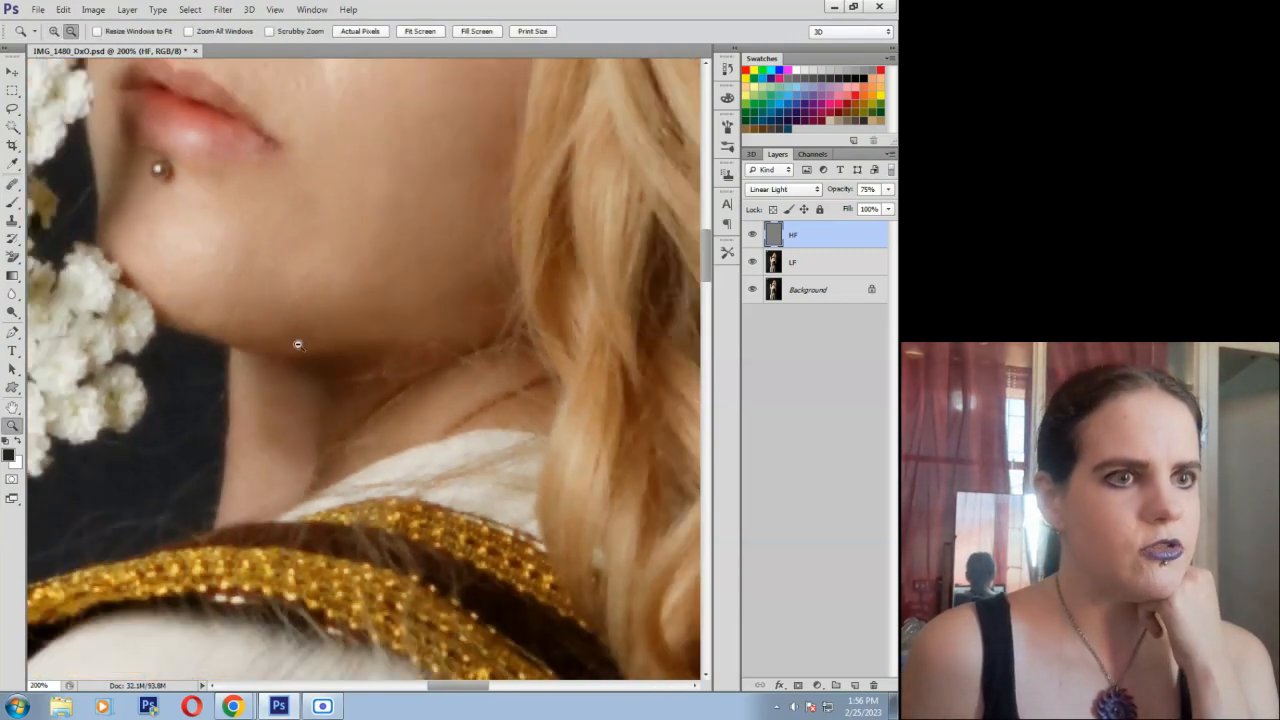
{"action": "left_click", "coordinate": [297, 344]}
{"action": "left_click", "coordinate": [297, 344]}
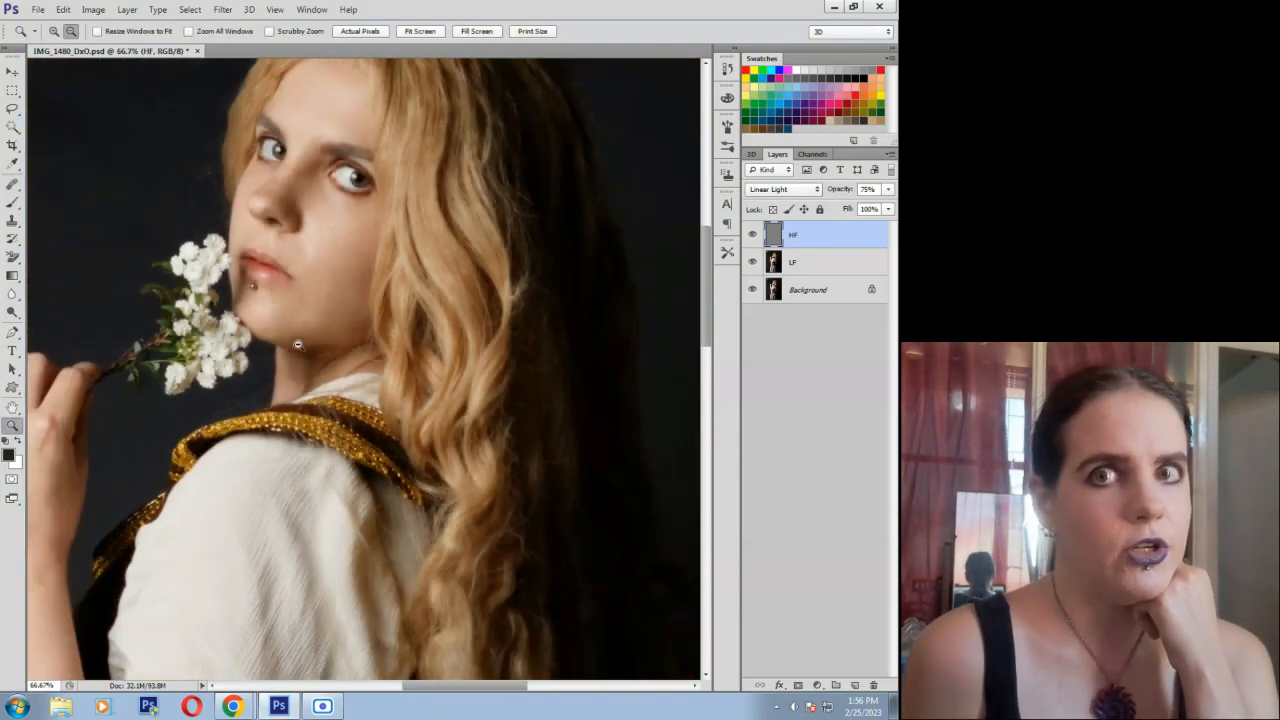
Heal the fine stray hairs crossing the shadowed neck beneath the jaw and around the neck crease.
{"action": "left_click", "coordinate": [54, 31]}
{"action": "left_click", "coordinate": [290, 338]}
{"action": "left_click", "coordinate": [290, 338]}
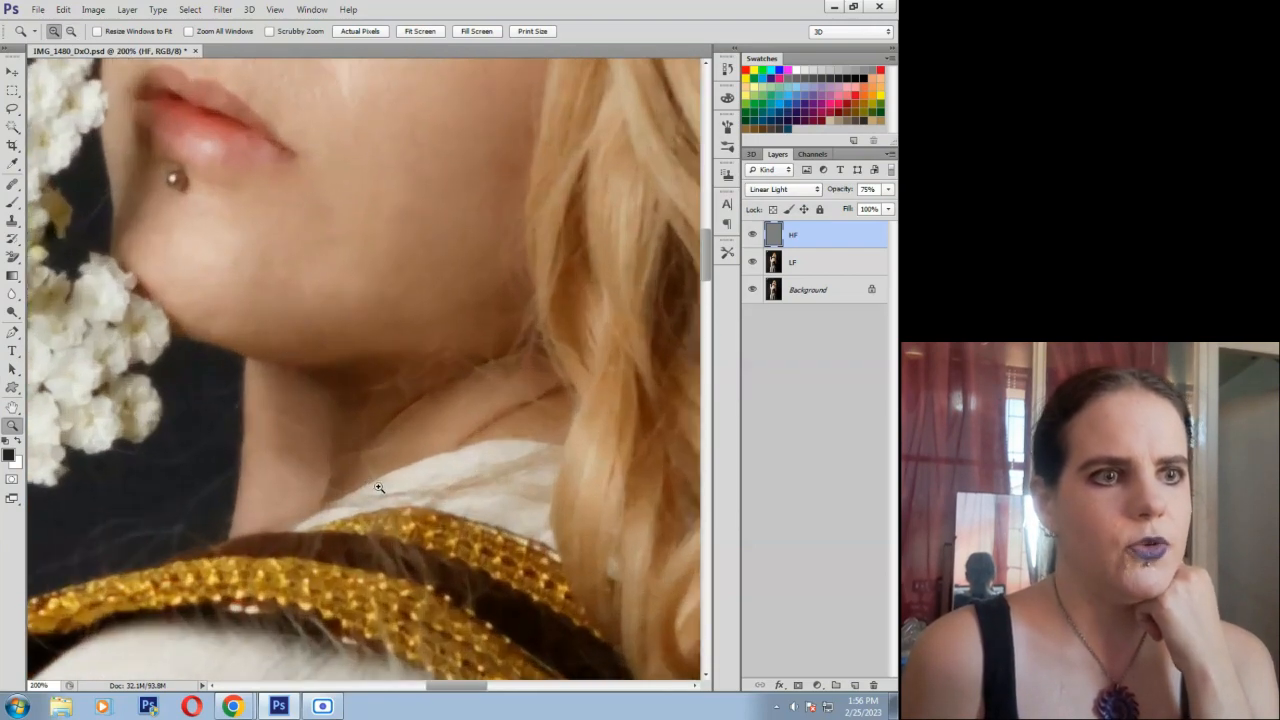
{"action": "left_click", "coordinate": [381, 477]}
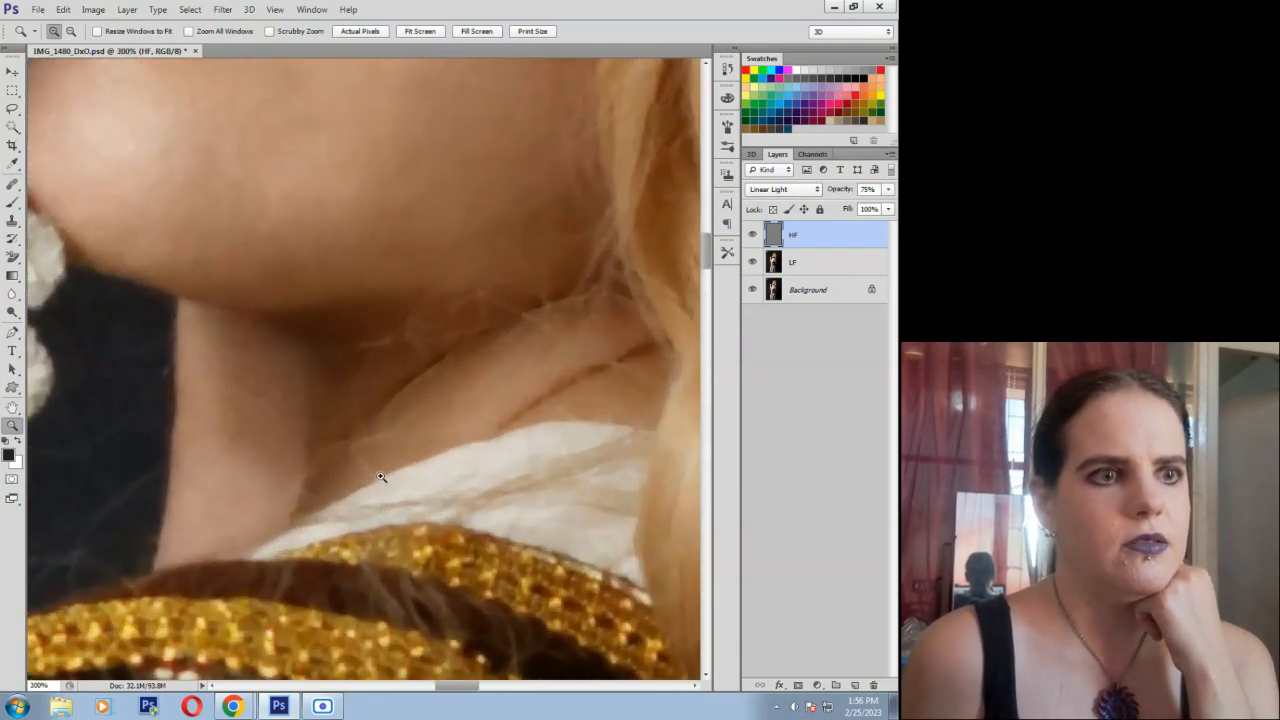
{"action": "left_click", "coordinate": [13, 184]}
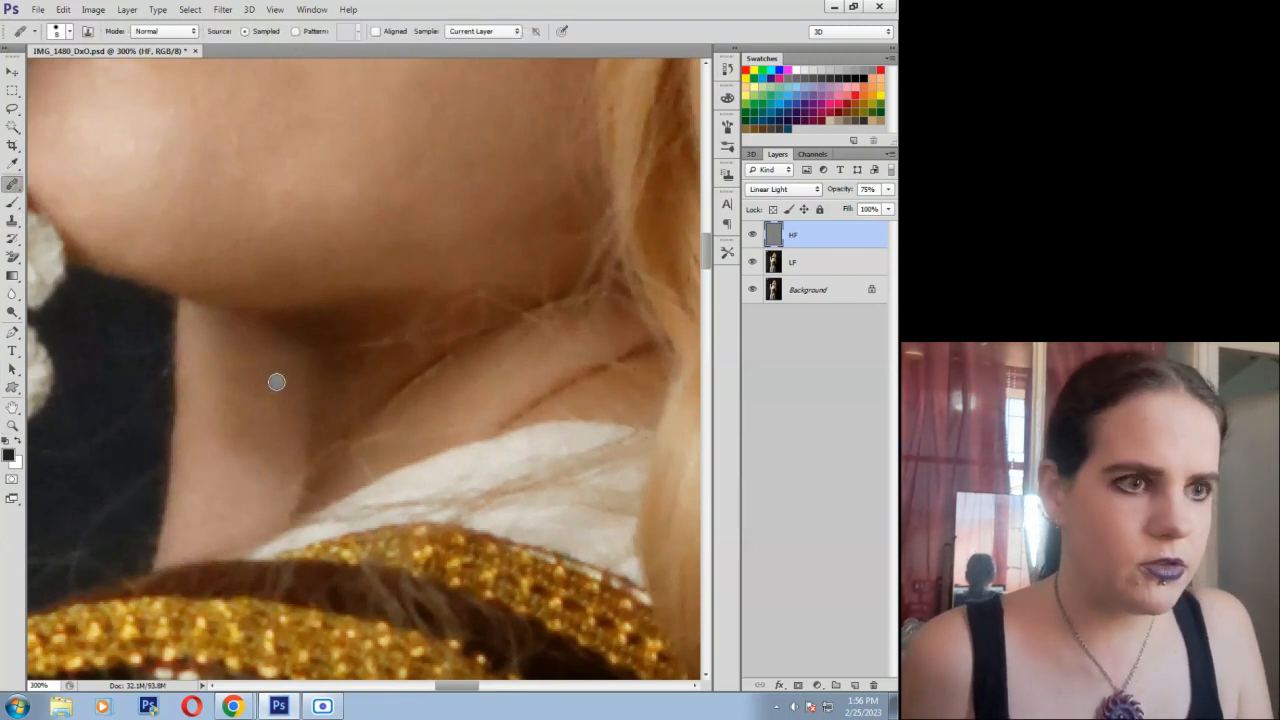
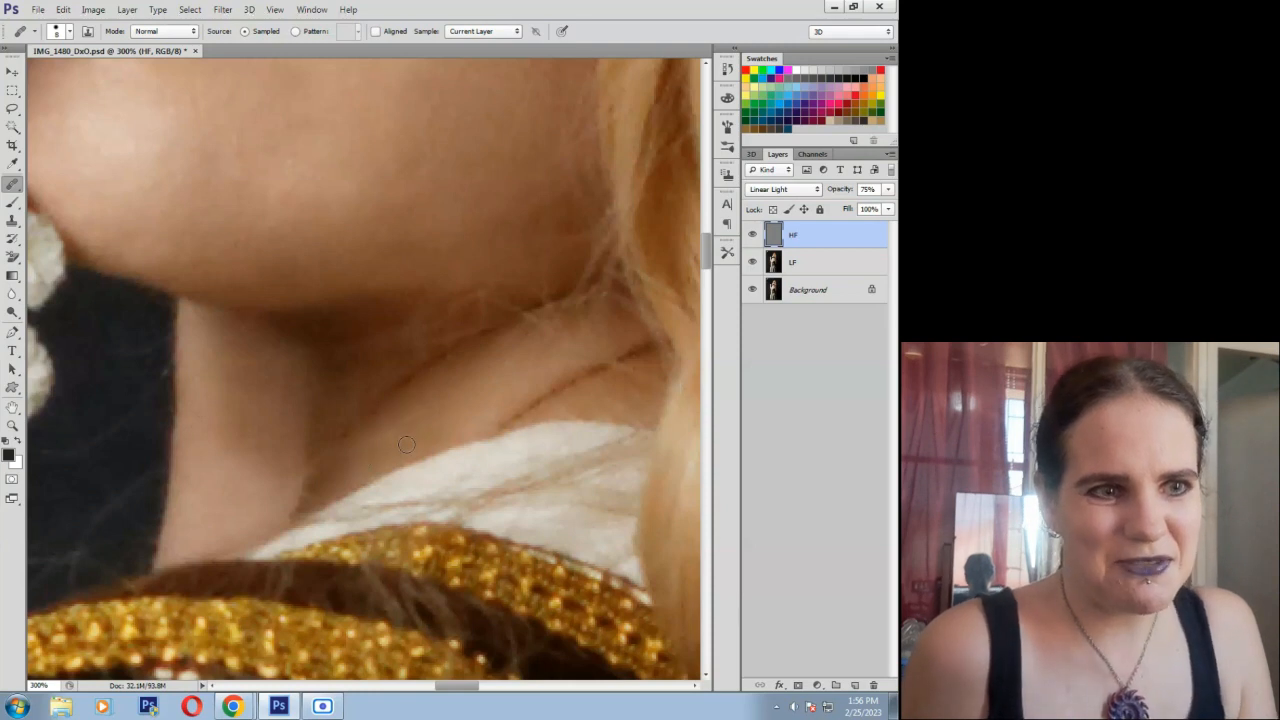
{"action": "left_click_drag", "start_coordinate": [437, 410], "coordinate": [441, 408]}
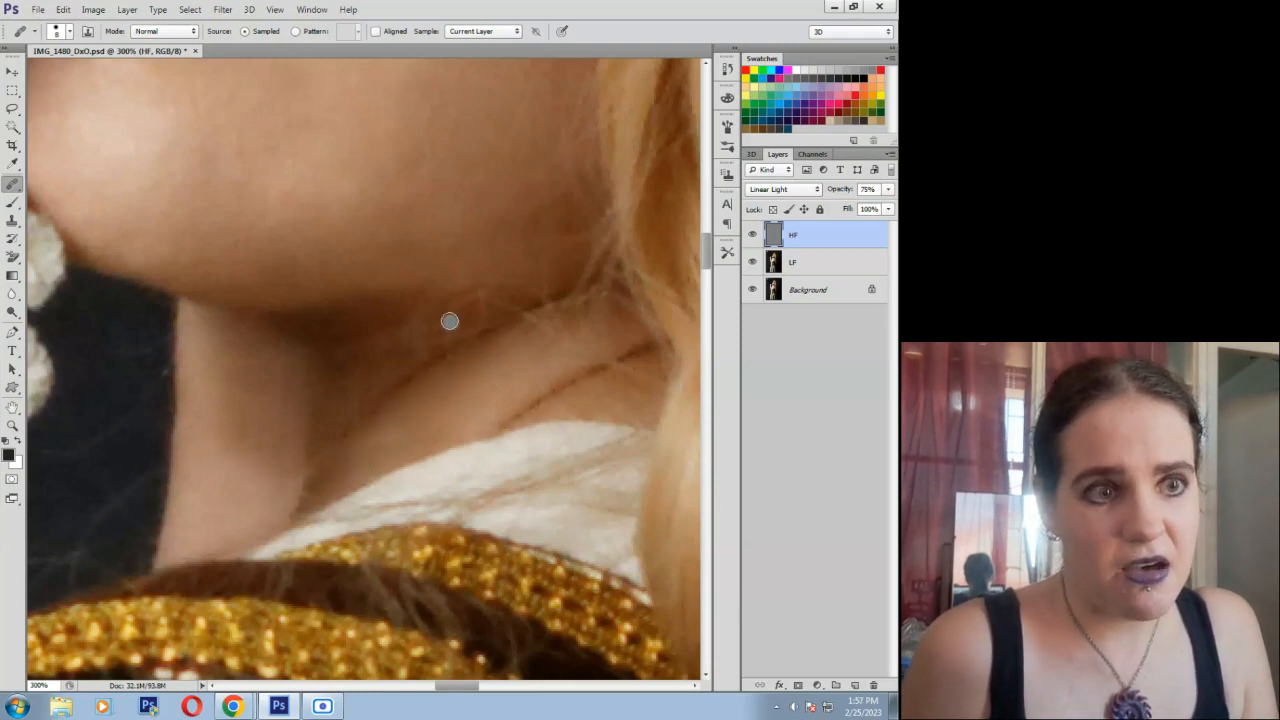
{"action": "left_click_drag", "start_coordinate": [427, 332], "coordinate": [472, 301]}
{"action": "left_click", "coordinate": [477, 296]}
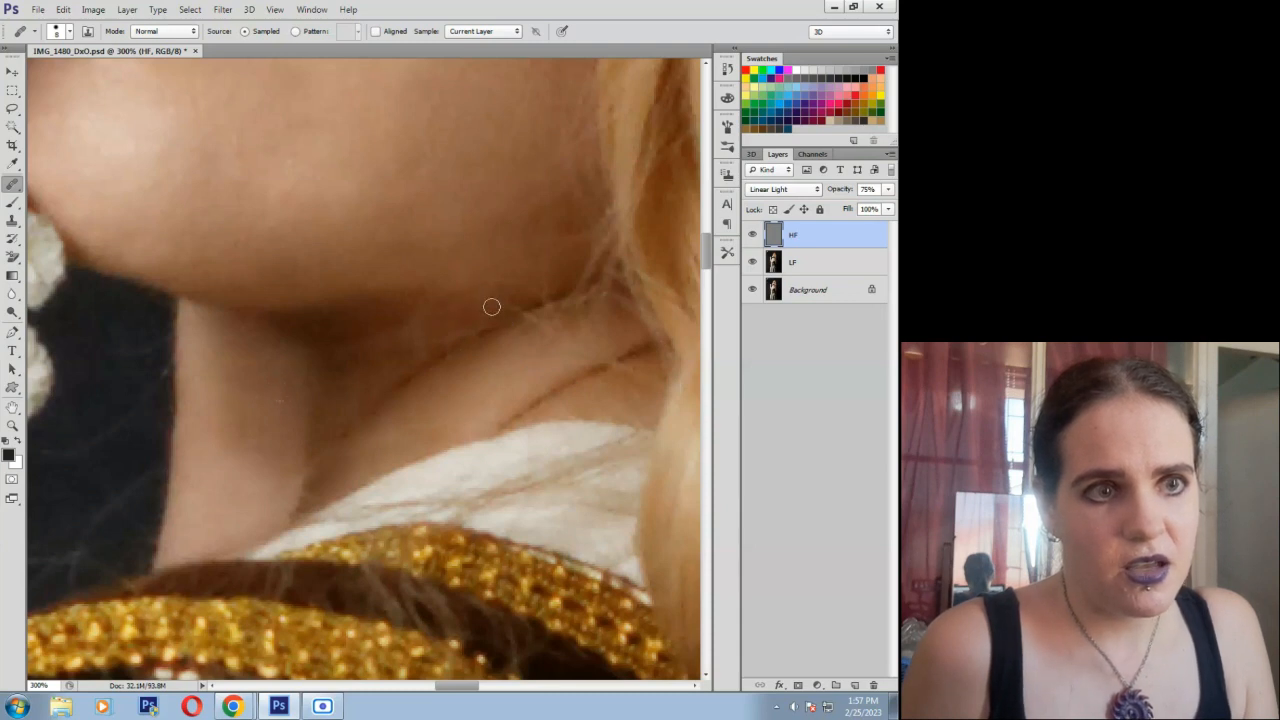
{"action": "mouse_move", "coordinate": [509, 350]}
{"action": "left_mouse_down"}
{"action": "mouse_move", "coordinate": [396, 348]}
{"action": "mouse_move", "coordinate": [407, 358]}
{"action": "left_mouse_up"}
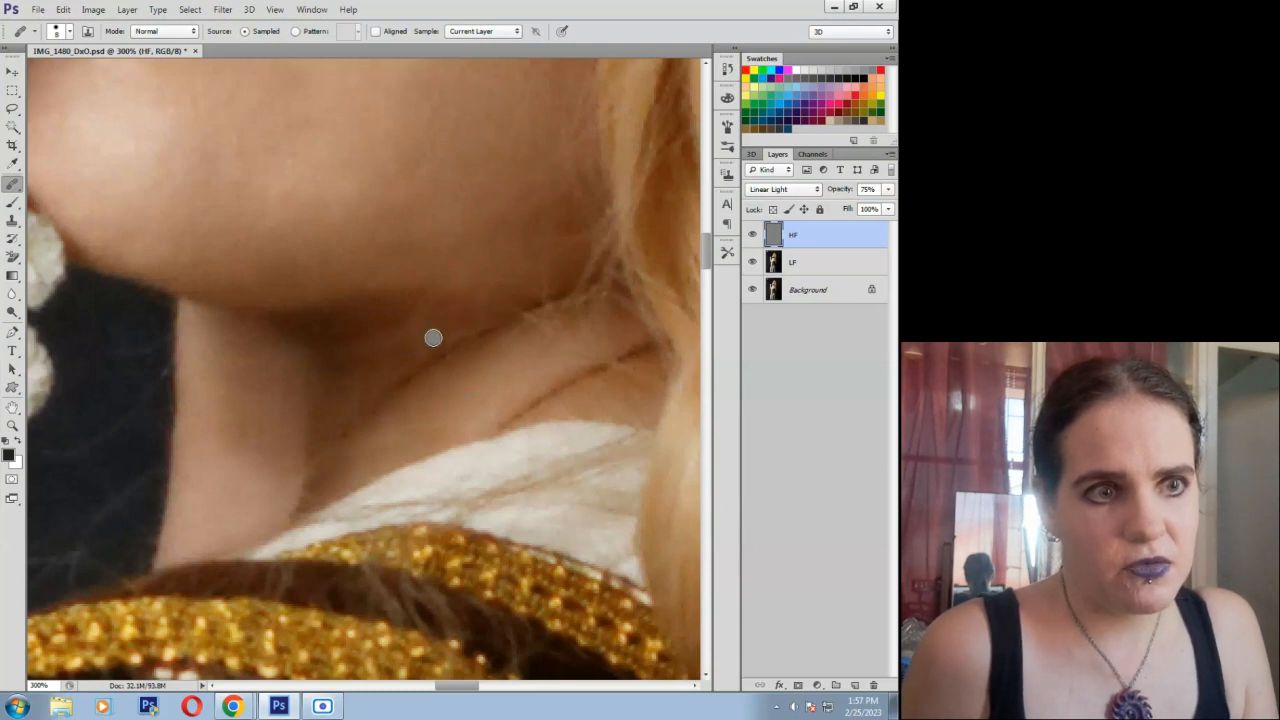
{"action": "left_click_drag", "start_coordinate": [466, 330], "coordinate": [470, 329]}
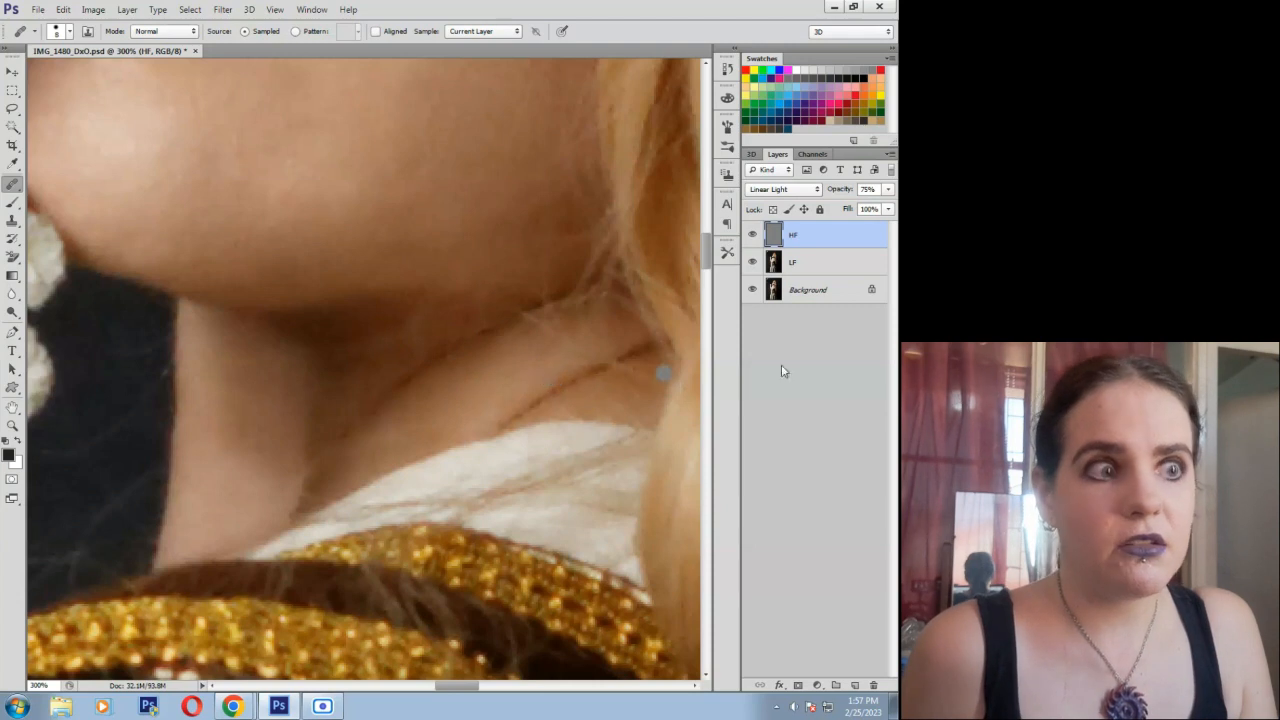
Heal the uneven tone on the lower cheek beside the chin on the LF layer.
{"action": "left_click", "coordinate": [798, 263]}
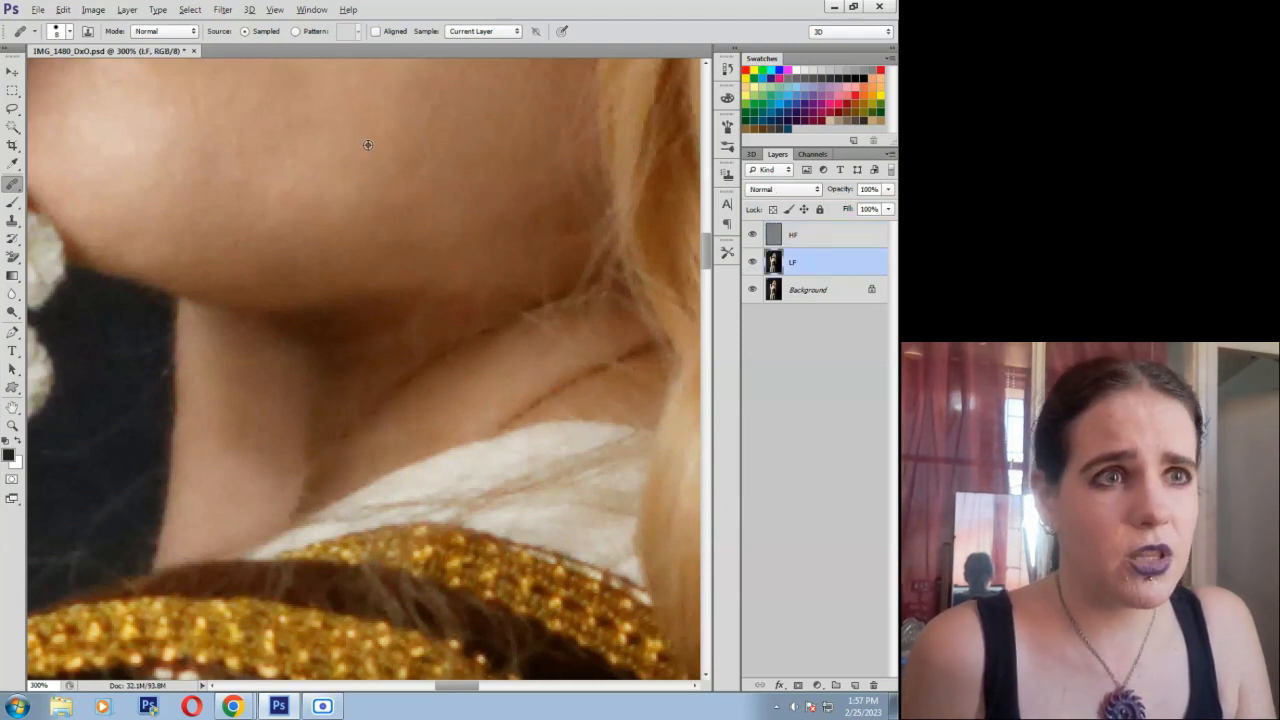
{"action": "scroll", "coordinate": [370, 180], "scroll_direction": "up", "scroll_amount": 3}
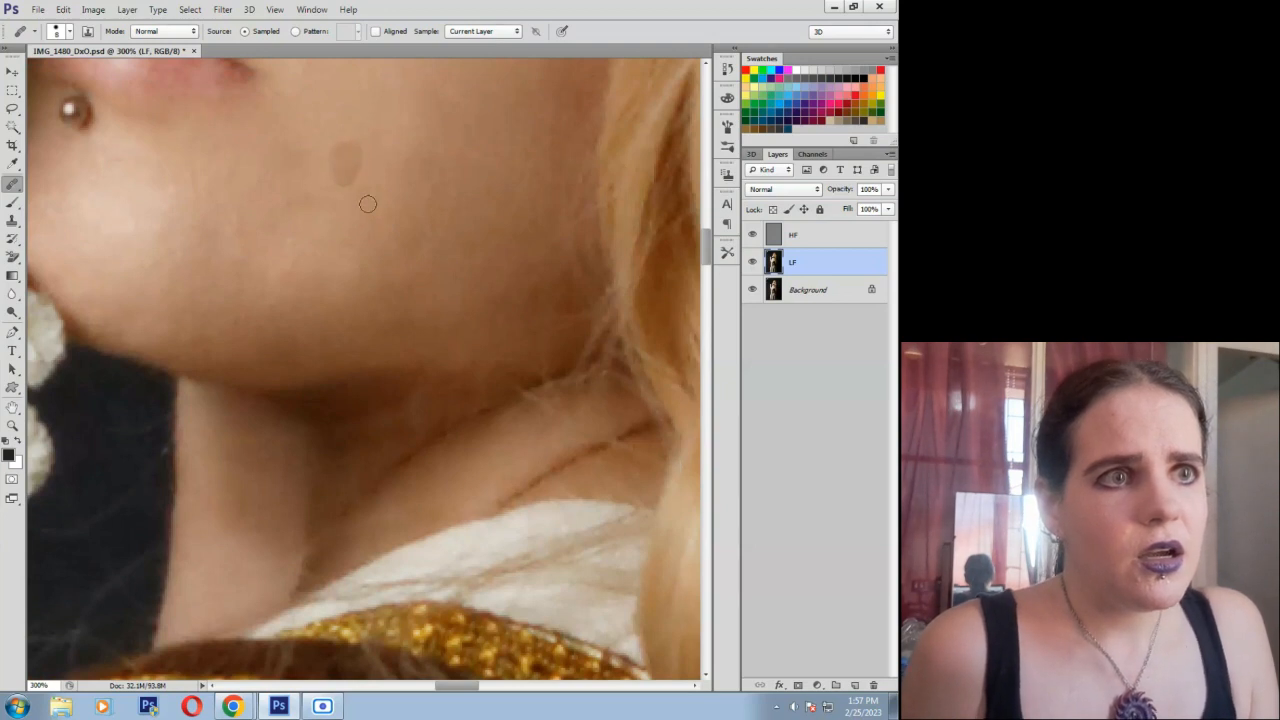
{"action": "left_click_drag", "start_coordinate": [343, 150], "coordinate": [346, 176]}
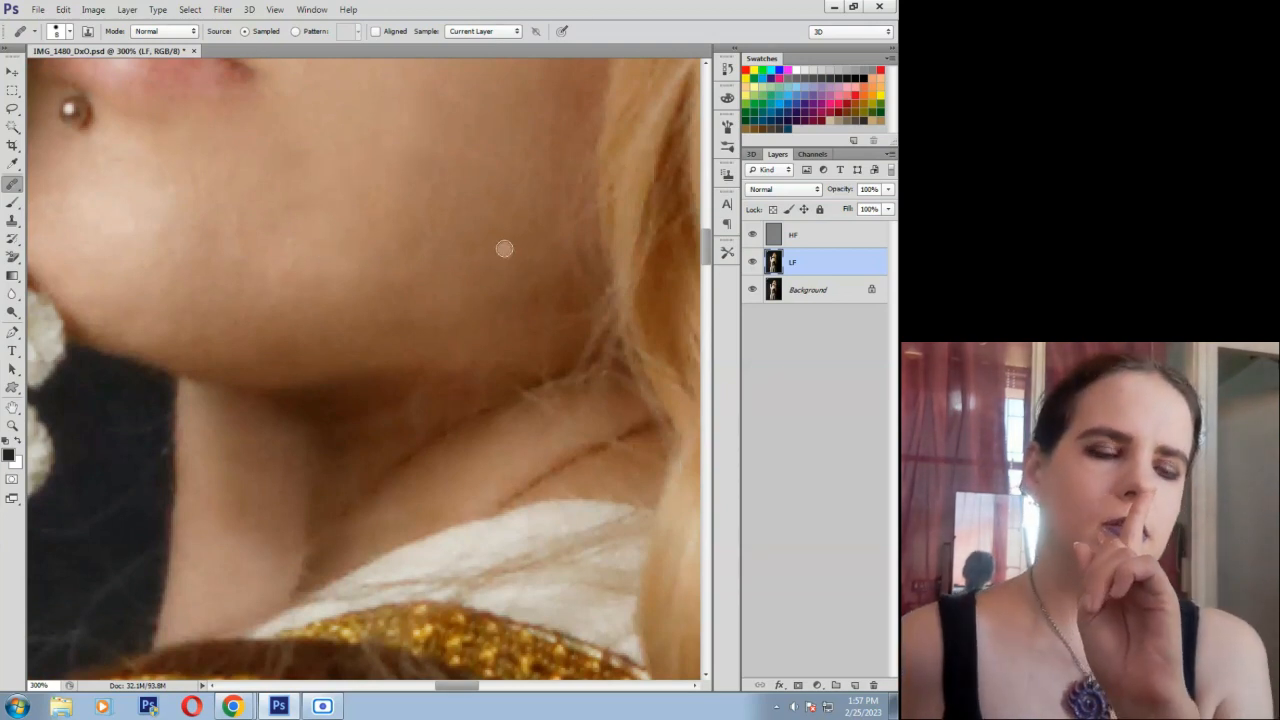
Even out the tonal patches in the neck shadow and along the neck crease on the LF layer.
{"action": "mouse_move", "coordinate": [383, 426]}
{"action": "left_mouse_down"}
{"action": "mouse_move", "coordinate": [352, 435]}
{"action": "mouse_move", "coordinate": [344, 414]}
{"action": "mouse_move", "coordinate": [356, 425]}
{"action": "mouse_move", "coordinate": [420, 405]}
{"action": "left_mouse_up"}
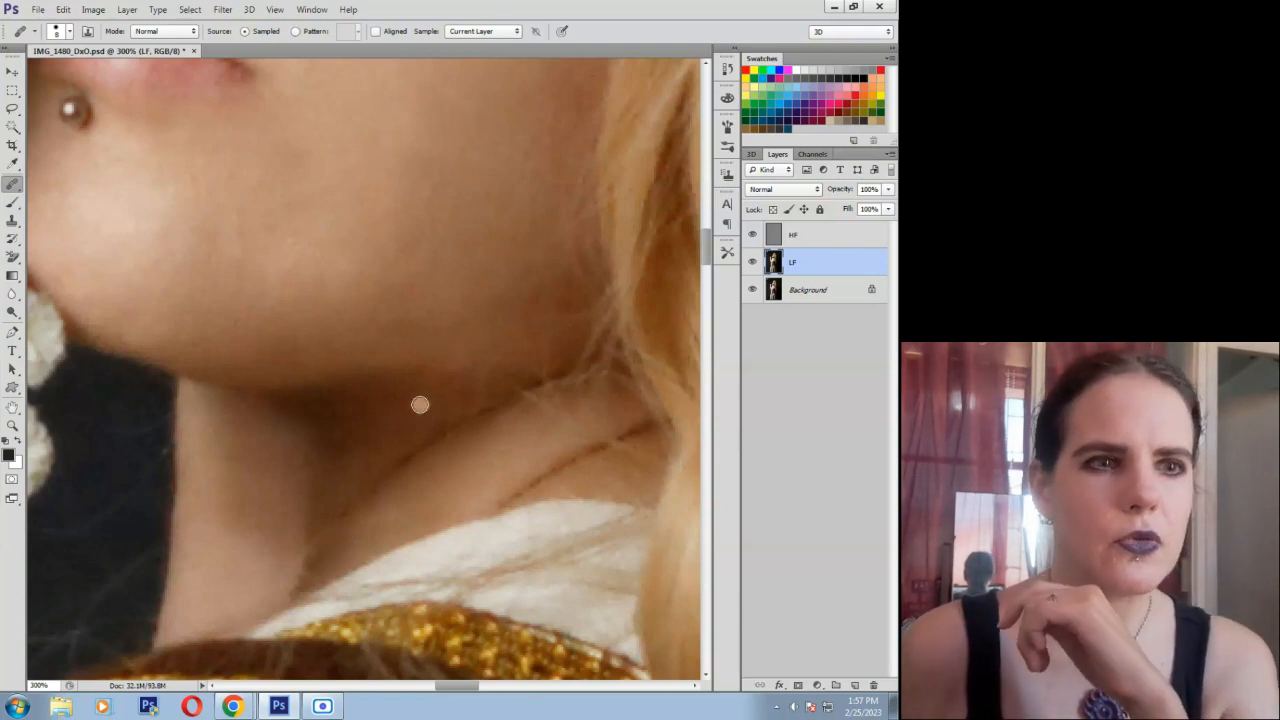
{"action": "left_click_drag", "start_coordinate": [313, 553], "coordinate": [311, 535]}
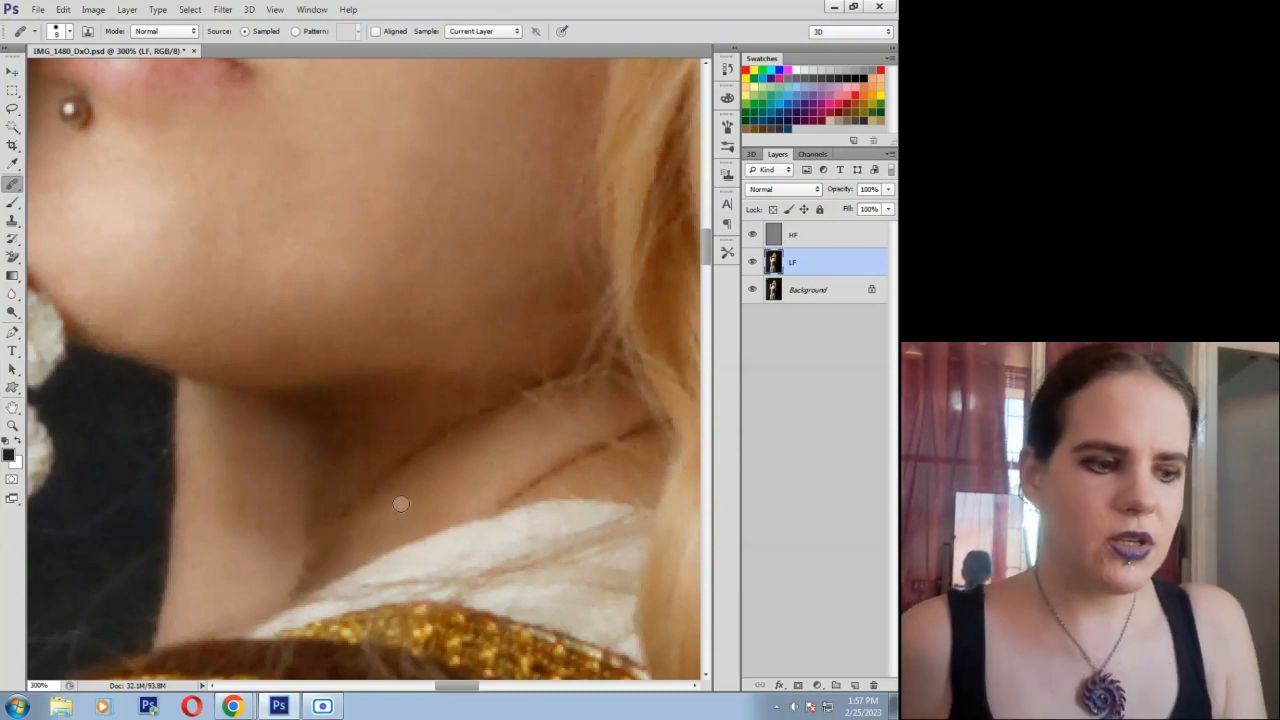
{"action": "mouse_move", "coordinate": [365, 457]}
{"action": "left_mouse_down"}
{"action": "mouse_move", "coordinate": [344, 472]}
{"action": "mouse_move", "coordinate": [366, 450]}
{"action": "left_mouse_up"}
{"action": "mouse_move", "coordinate": [471, 375]}
{"action": "left_mouse_down"}
{"action": "mouse_move", "coordinate": [509, 357]}
{"action": "mouse_move", "coordinate": [546, 371]}
{"action": "mouse_move", "coordinate": [505, 353]}
{"action": "mouse_move", "coordinate": [571, 324]}
{"action": "mouse_move", "coordinate": [525, 348]}
{"action": "left_mouse_up"}
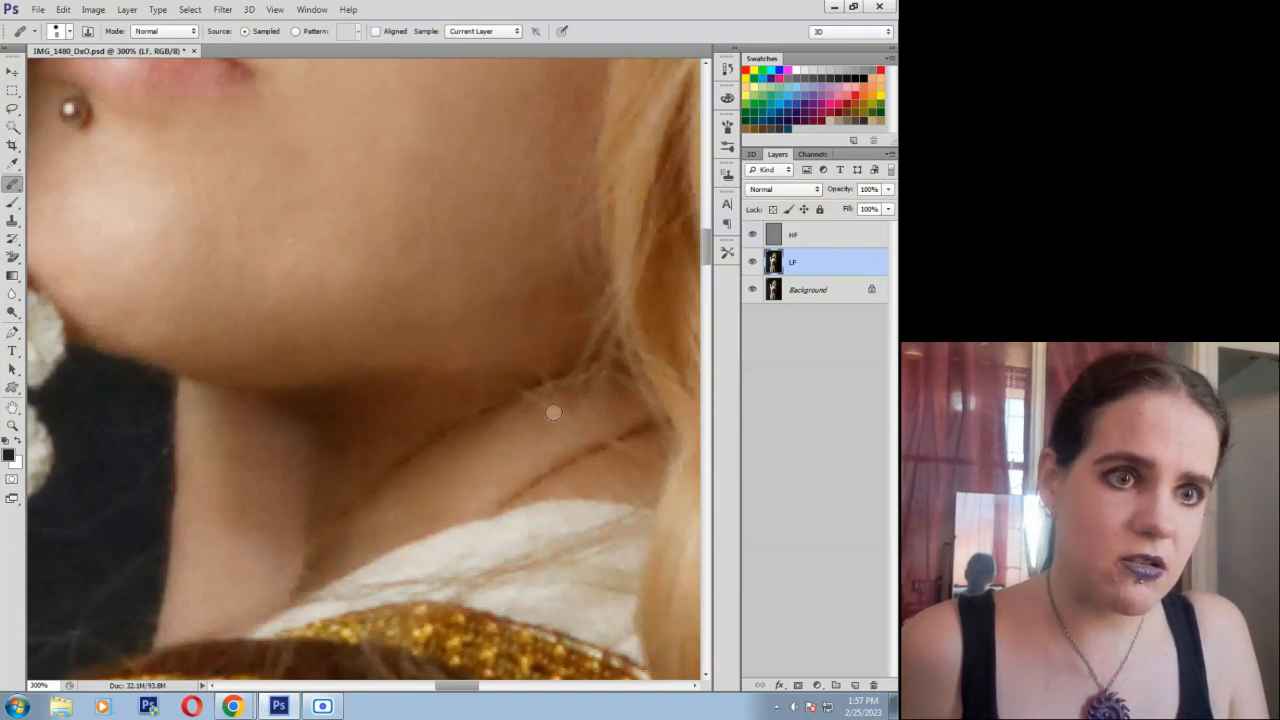
{"action": "scroll", "coordinate": [218, 513], "scroll_direction": "up", "scroll_amount": 3}
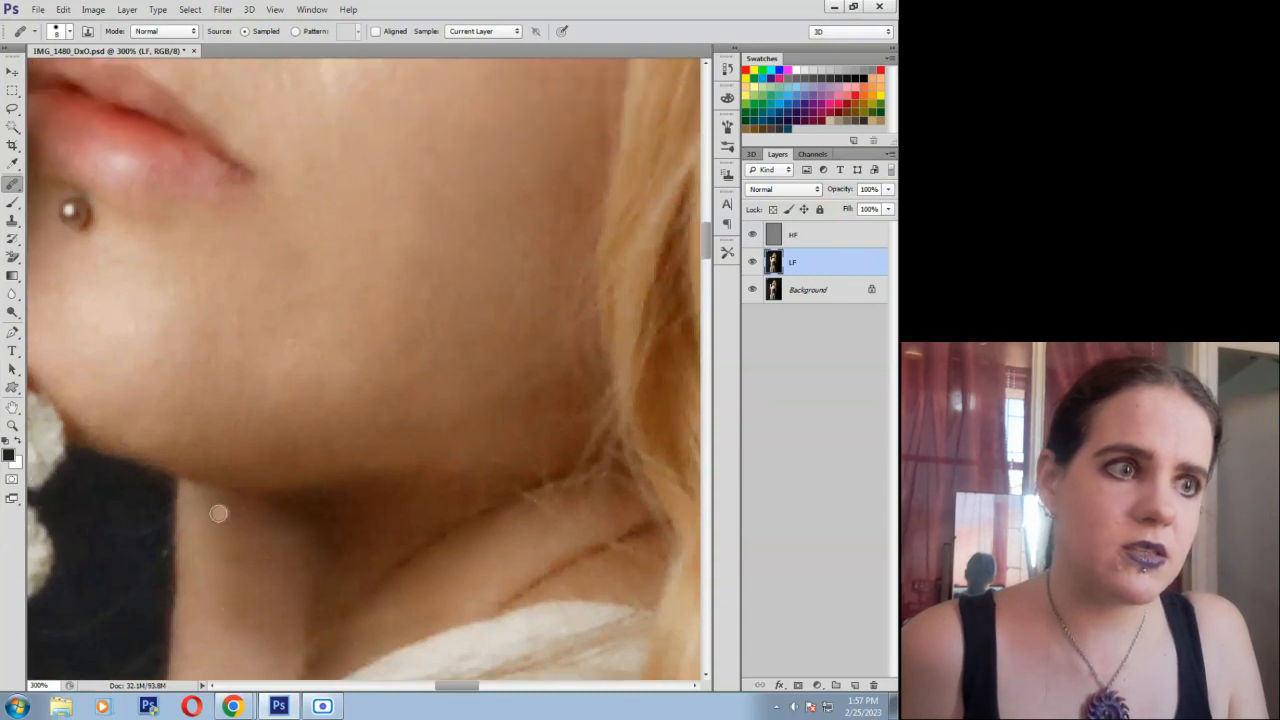
{"action": "scroll", "coordinate": [218, 513], "scroll_direction": "up", "scroll_amount": 5}
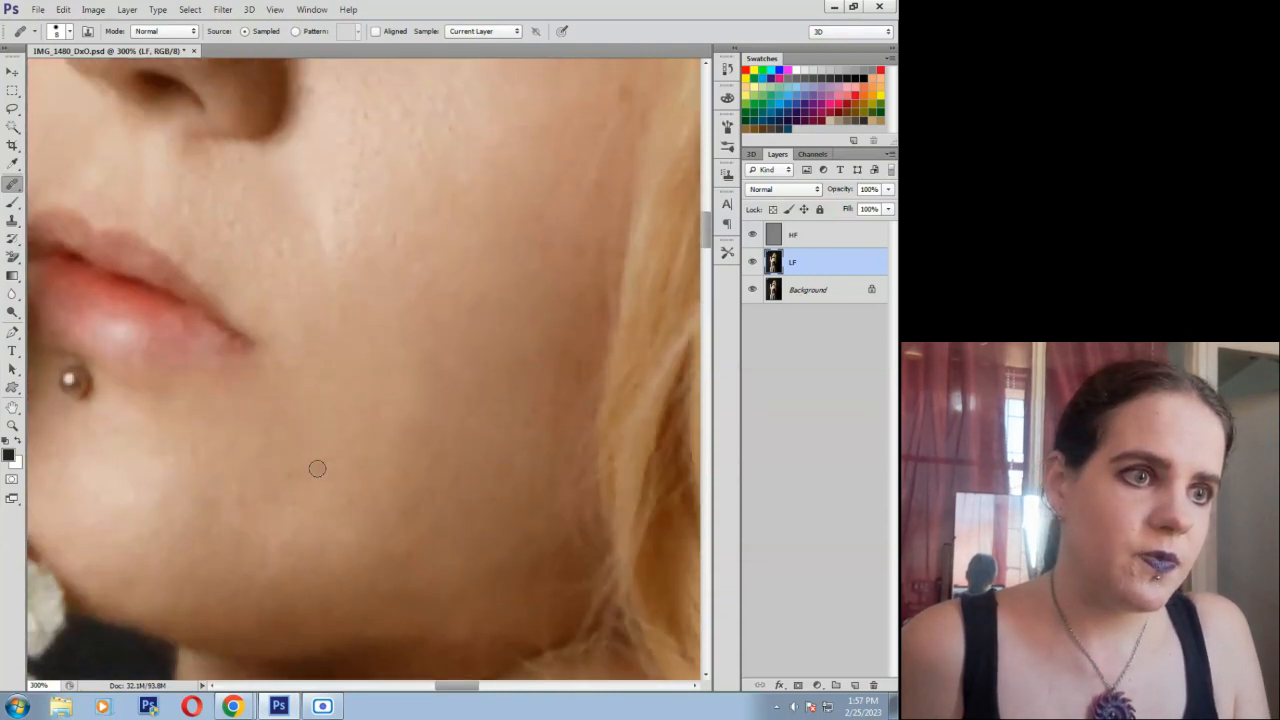
Even out the tonal patches on the cheek beside the mouth and on the lower lip on the LF layer.
{"action": "left_click_drag", "start_coordinate": [305, 358], "coordinate": [308, 332]}
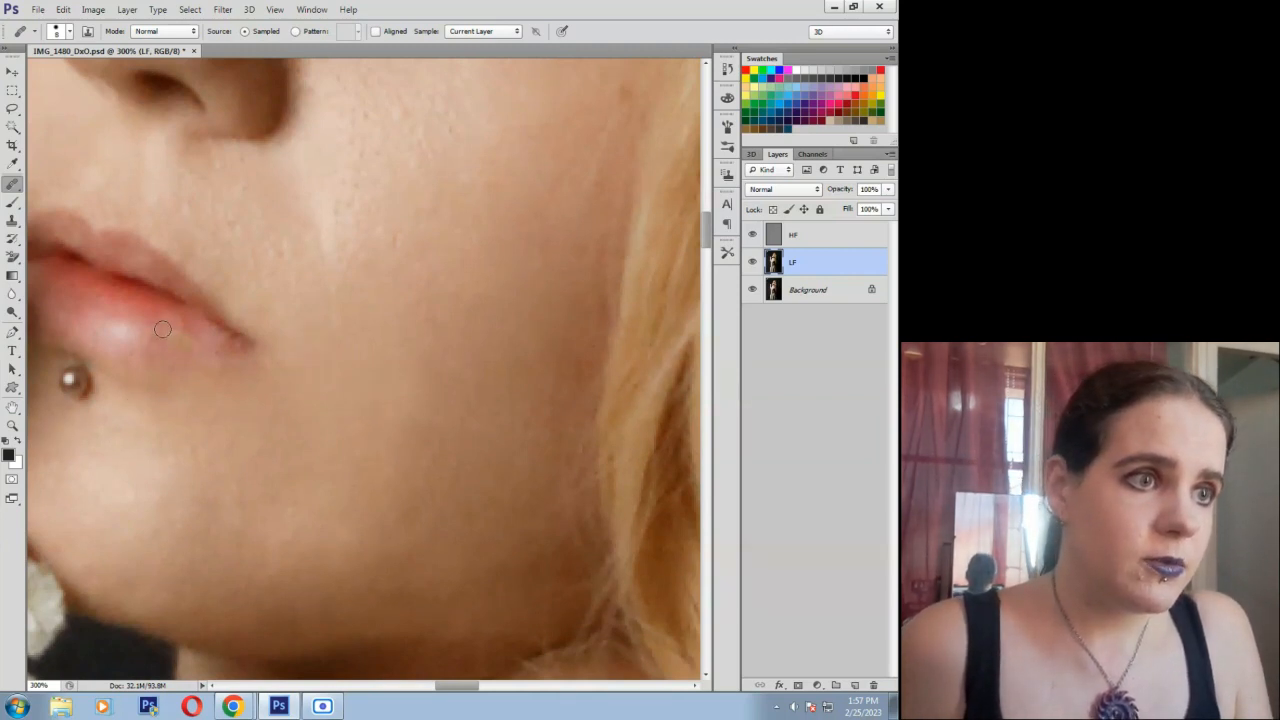
{"action": "mouse_move", "coordinate": [163, 329]}
{"action": "left_mouse_down"}
{"action": "mouse_move", "coordinate": [197, 347]}
{"action": "mouse_move", "coordinate": [122, 311]}
{"action": "left_mouse_up"}
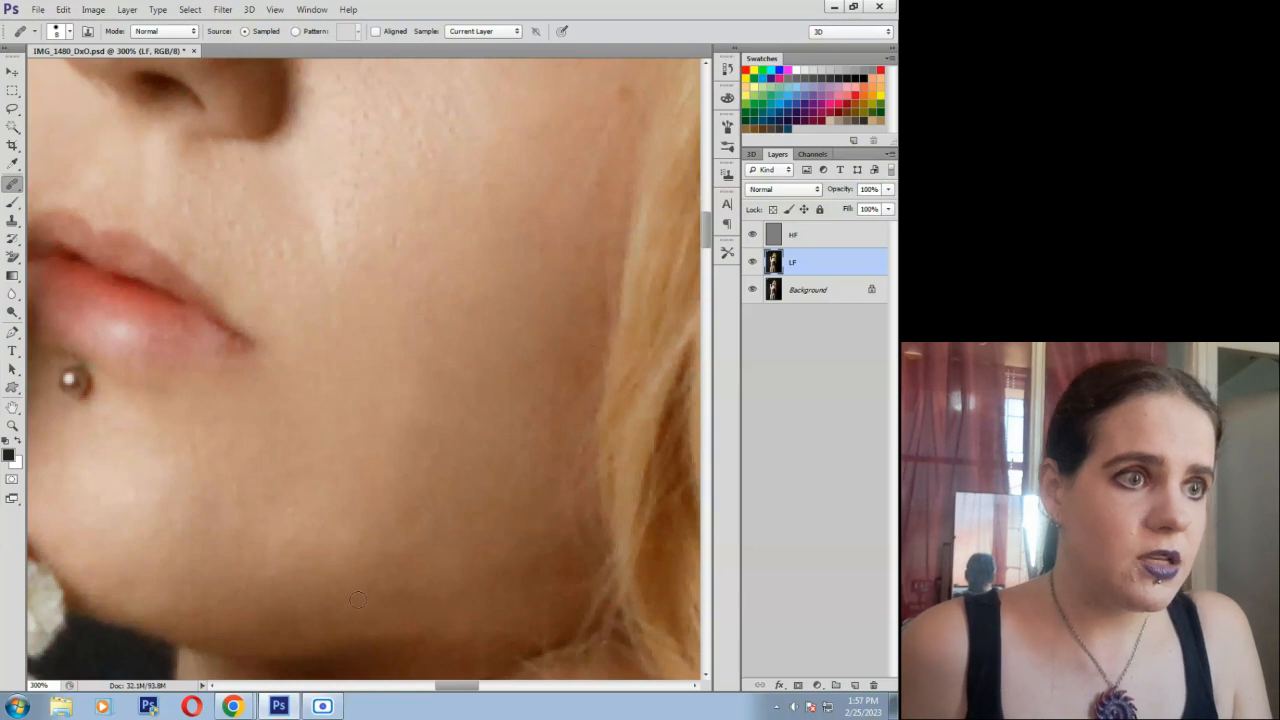
{"action": "scroll", "coordinate": [94, 398], "scroll_direction": "up", "scroll_amount": 1}
{"action": "left_click_drag", "start_coordinate": [459, 690], "coordinate": [448, 690]}
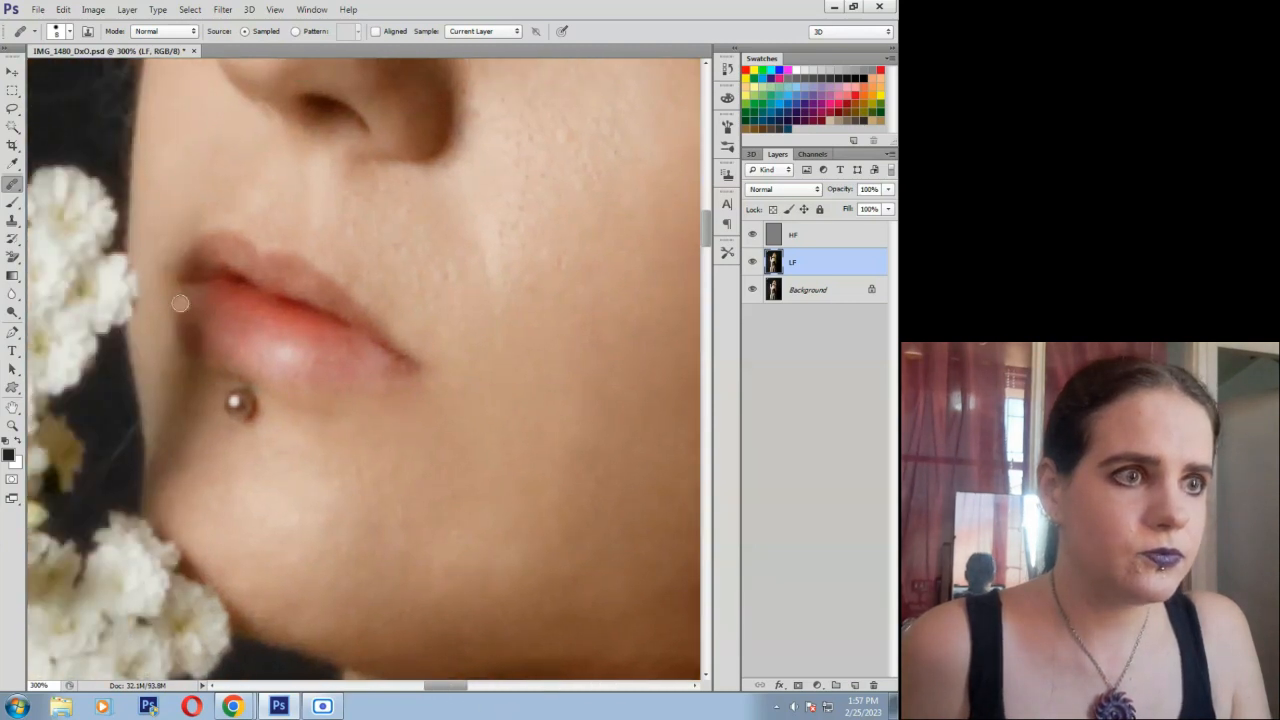
{"action": "mouse_move", "coordinate": [232, 343]}
{"action": "left_mouse_down"}
{"action": "mouse_move", "coordinate": [276, 331]}
{"action": "mouse_move", "coordinate": [249, 315]}
{"action": "mouse_move", "coordinate": [279, 334]}
{"action": "left_mouse_up"}
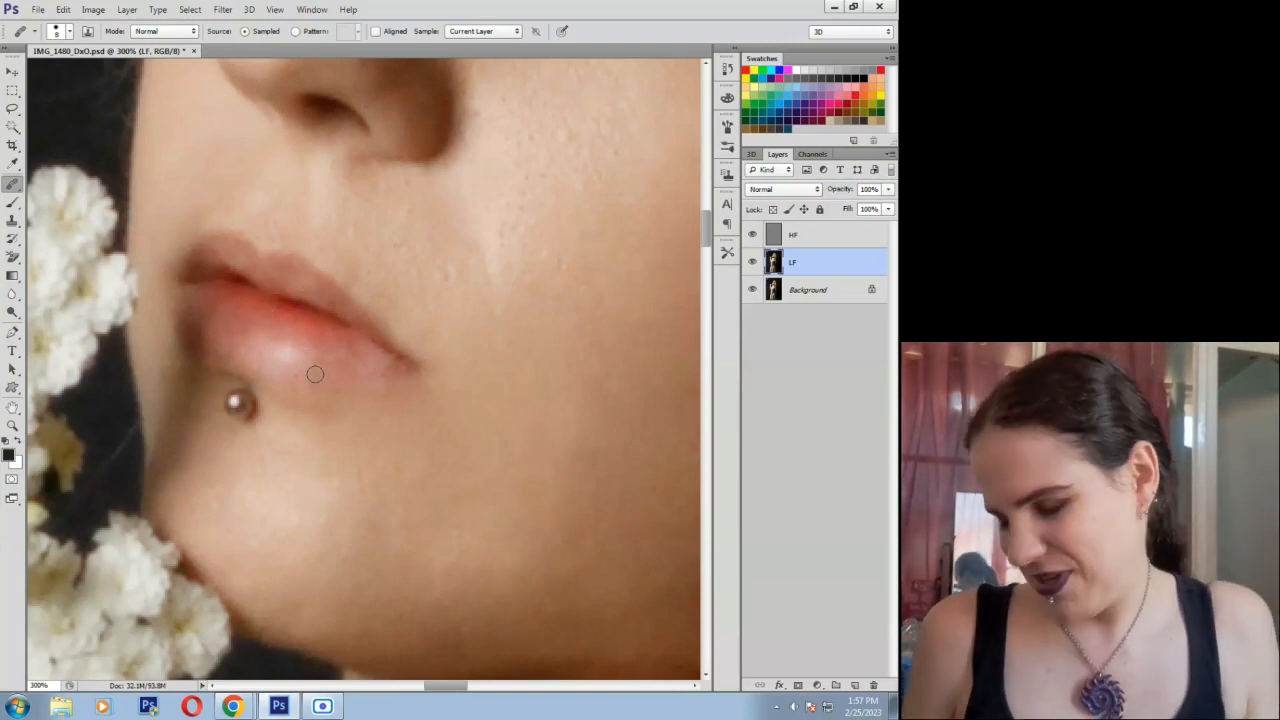
Review the retouched face up close, and the whole figure from head to skirt hem at 33.3% zoom.
{"action": "scroll", "coordinate": [323, 417], "scroll_direction": "up", "scroll_amount": 5}
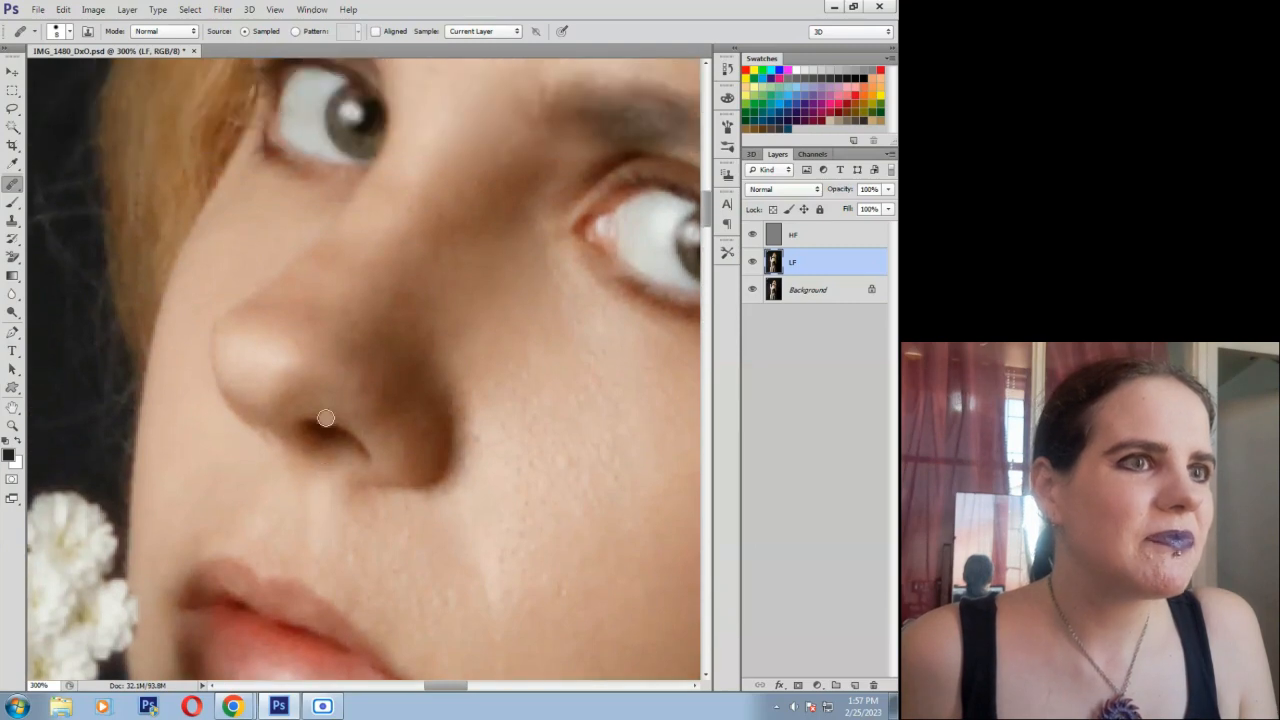
{"action": "left_click", "coordinate": [12, 428]}
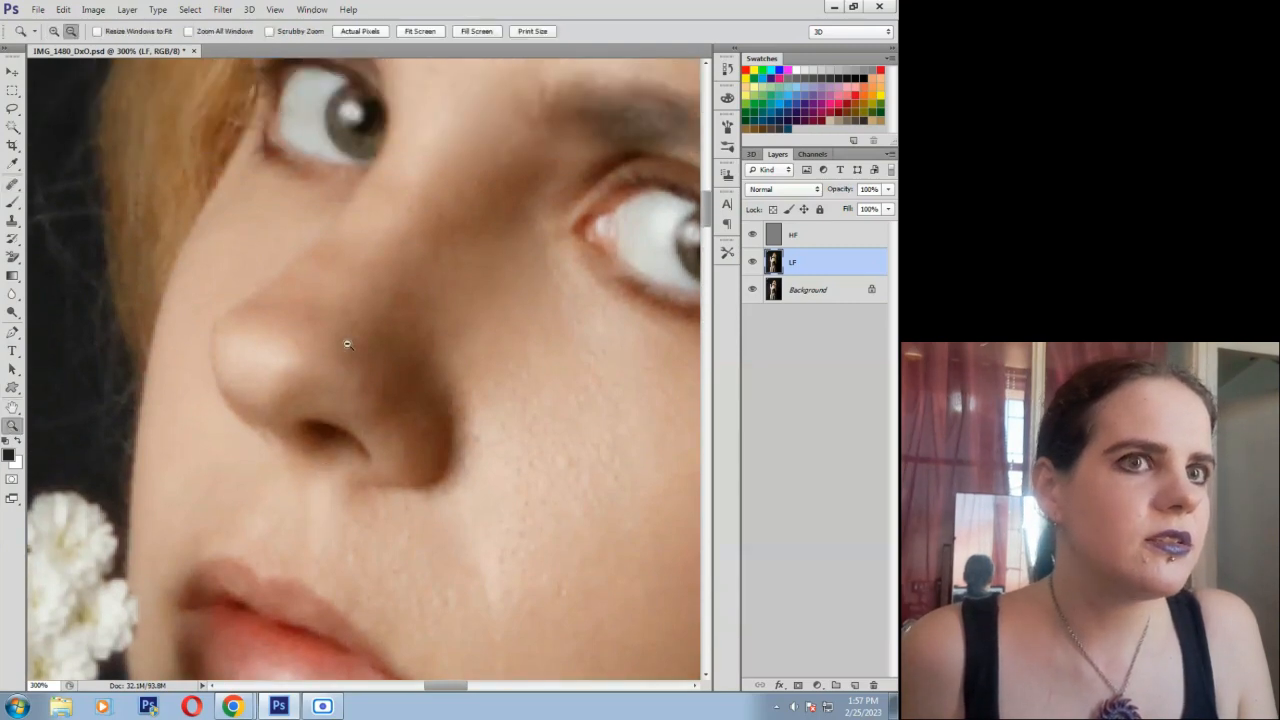
{"action": "left_click", "coordinate": [345, 345], "text": "alt"}
{"action": "left_click", "coordinate": [345, 345], "text": "alt"}
{"action": "left_click", "coordinate": [345, 345], "text": "alt"}
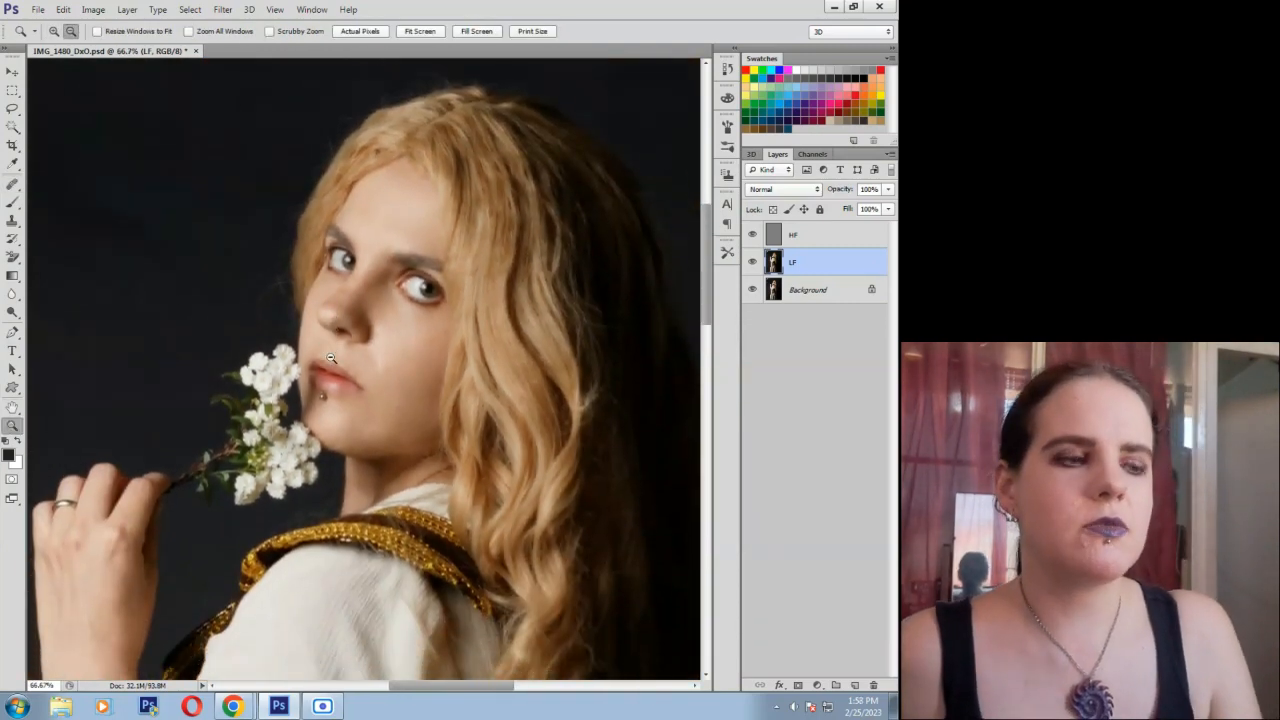
{"action": "left_click", "coordinate": [330, 358], "text": "alt"}
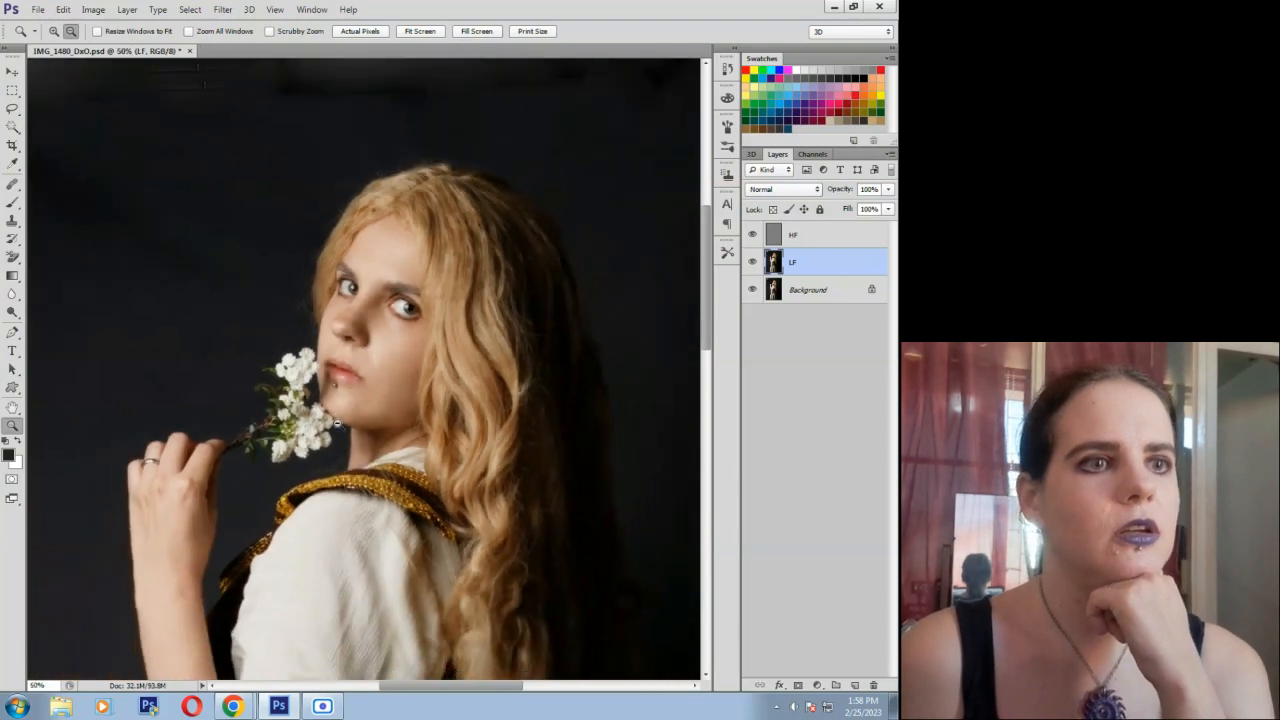
{"action": "left_click", "coordinate": [338, 428], "text": "alt"}
{"action": "scroll", "coordinate": [338, 428], "scroll_direction": "down", "scroll_amount": 2}
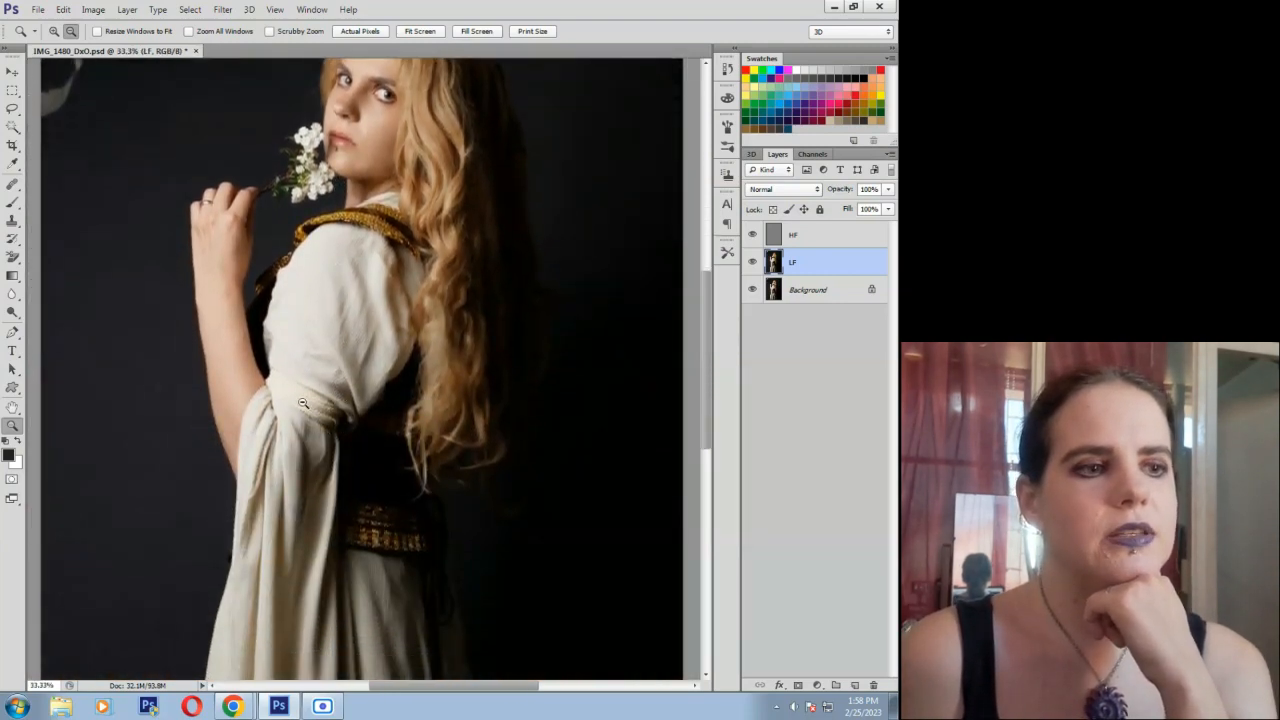
{"action": "scroll", "coordinate": [302, 403], "scroll_direction": "down", "scroll_amount": 7}
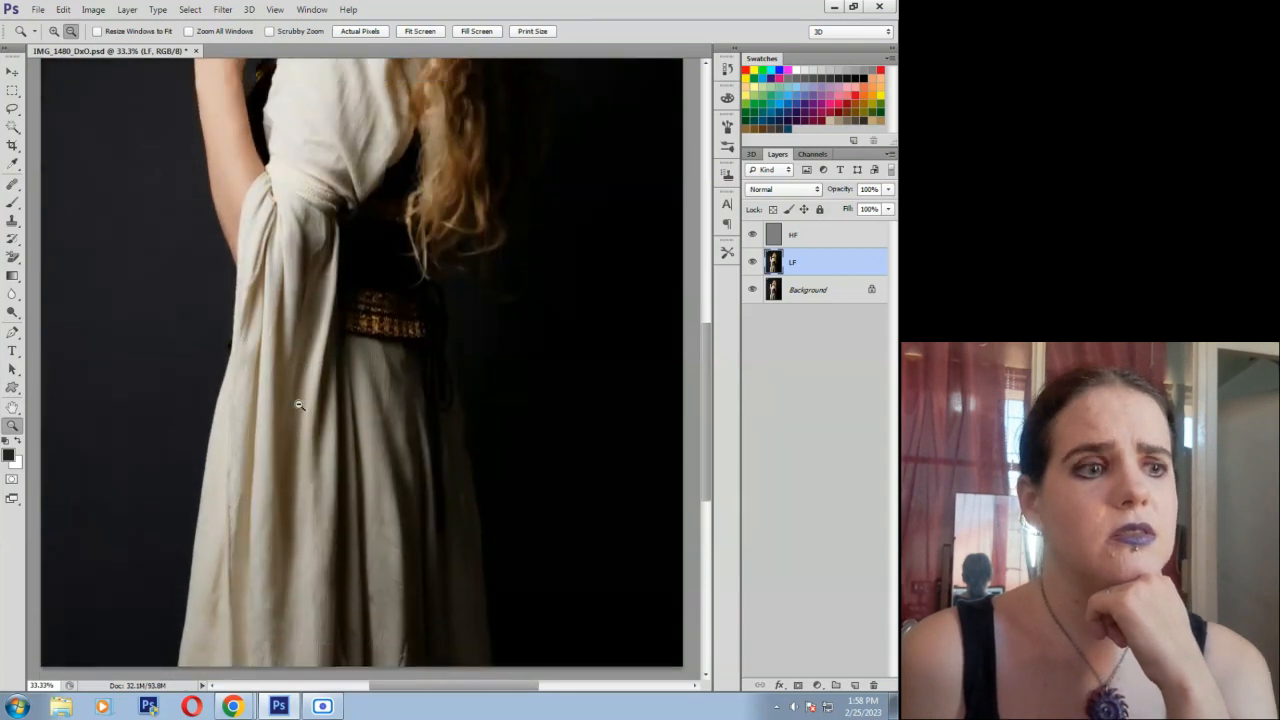
{"action": "scroll", "coordinate": [299, 404], "scroll_direction": "up", "scroll_amount": 15}
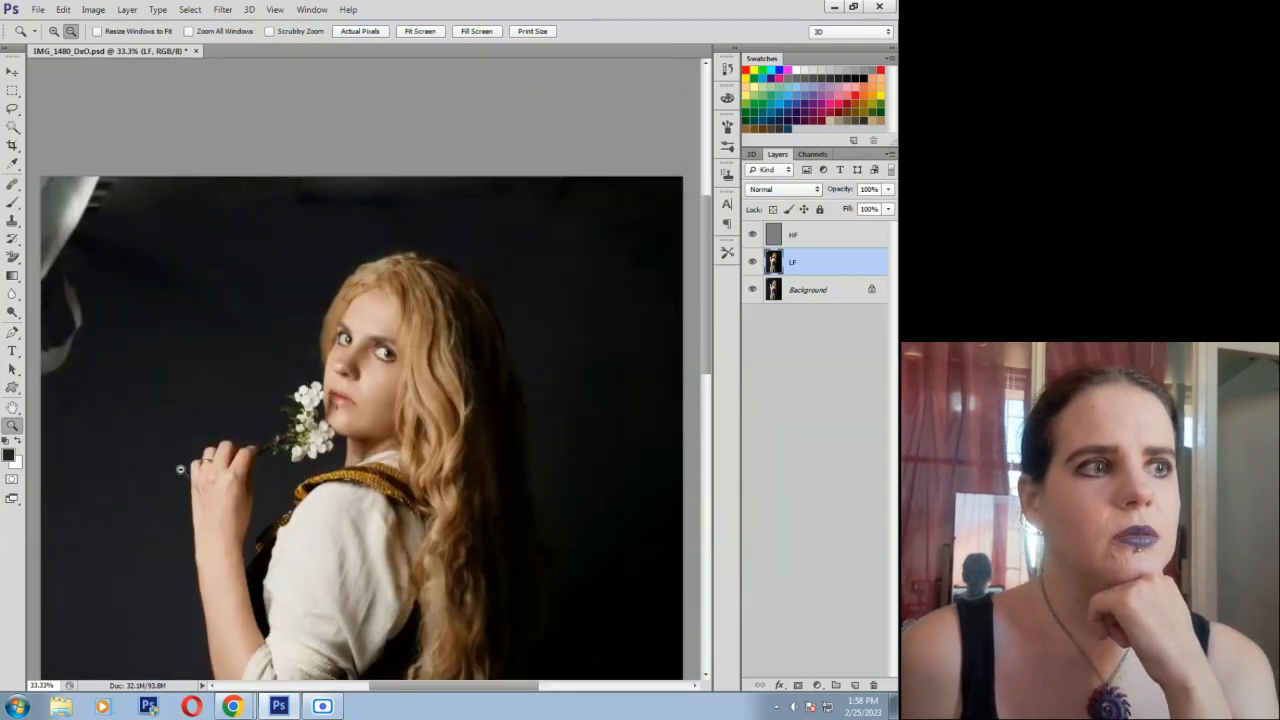
Heal away the pale hanging loop at the left edge of the backdrop using a 90 px Healing Brush.
{"action": "left_click", "coordinate": [54, 31]}
{"action": "left_click", "coordinate": [272, 276]}
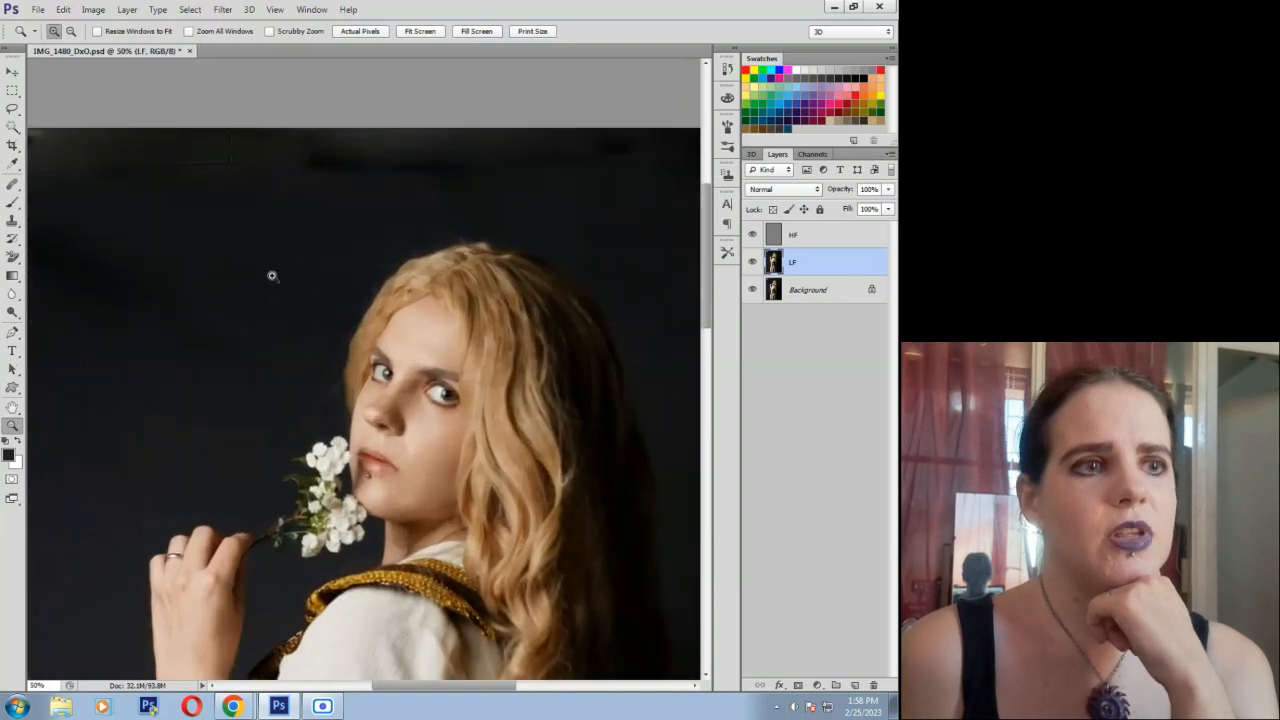
{"action": "left_click", "coordinate": [272, 276]}
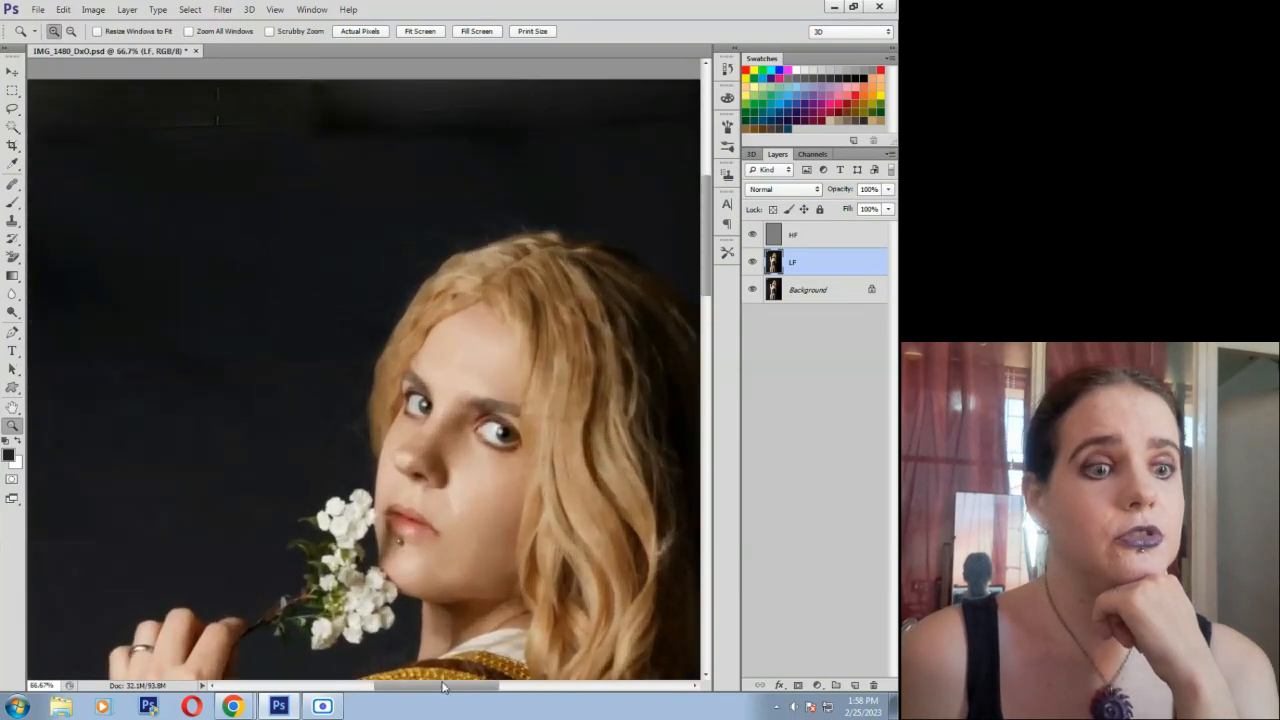
{"action": "left_click_drag", "start_coordinate": [441, 693], "coordinate": [380, 691]}
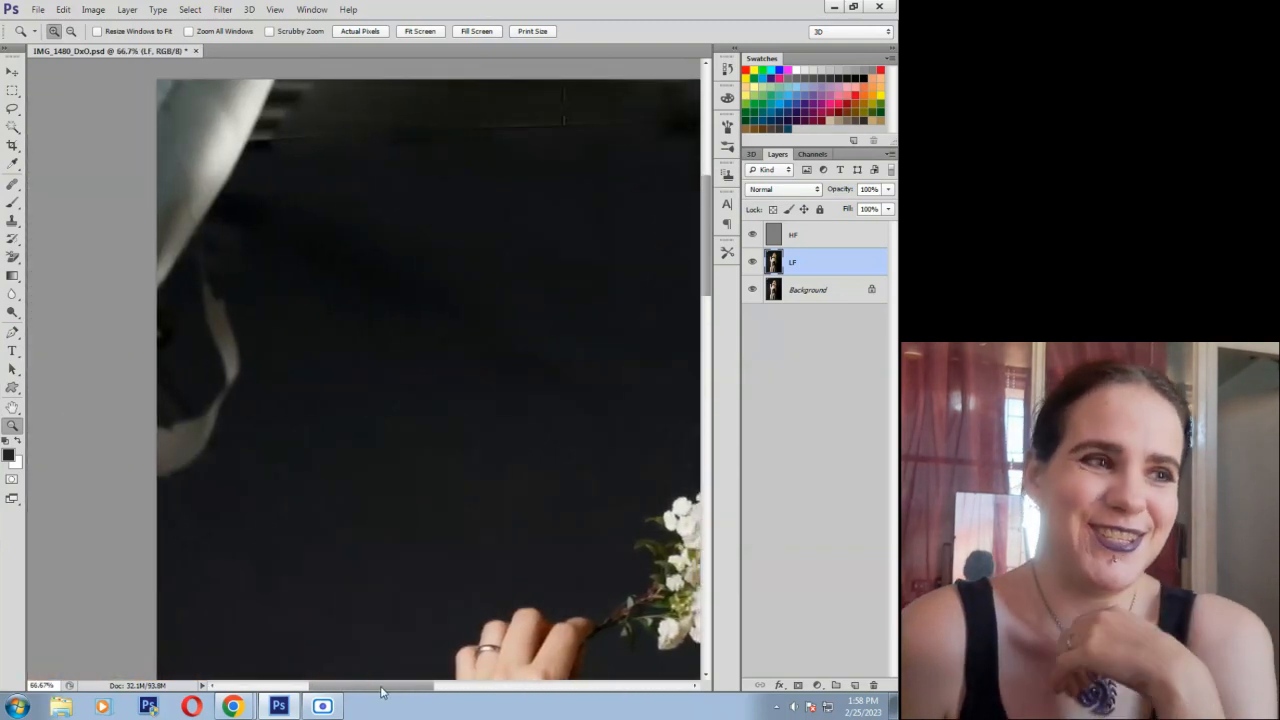
{"action": "left_click", "coordinate": [12, 185]}
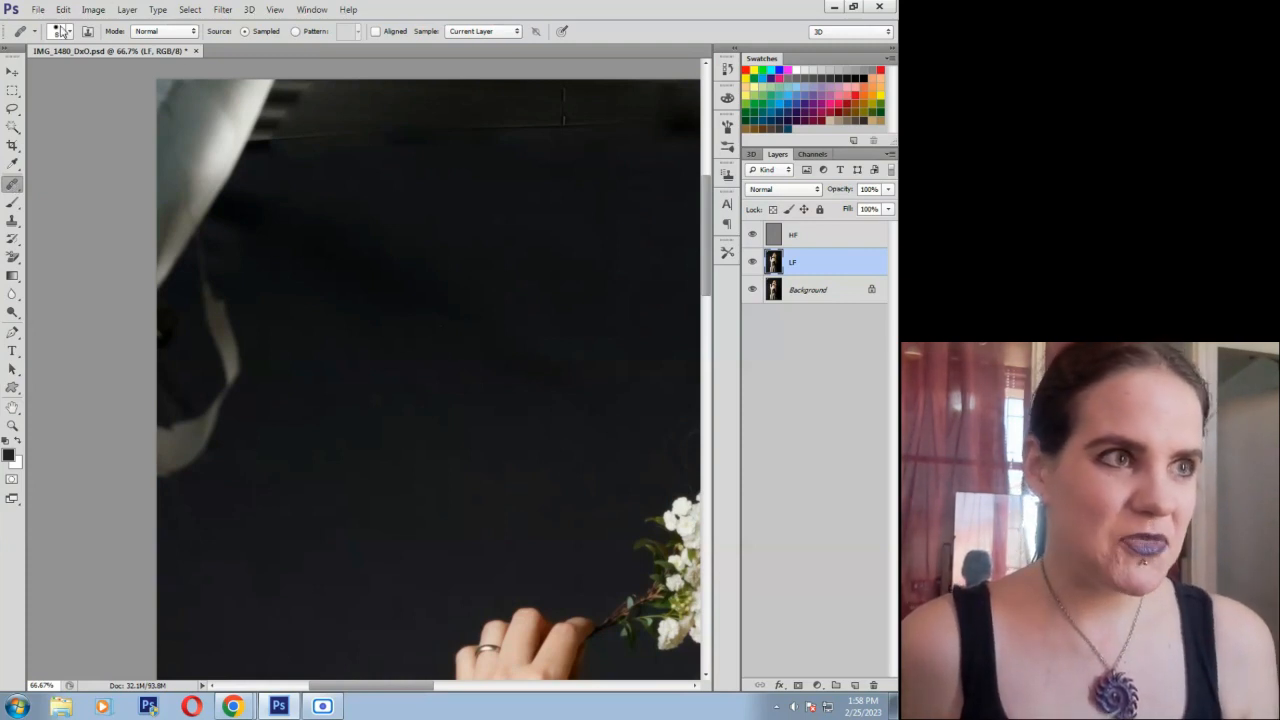
{"action": "left_click", "coordinate": [69, 31]}
{"action": "left_click", "coordinate": [82, 73]}
{"action": "mouse_move", "coordinate": [219, 376]}
{"action": "left_mouse_down"}
{"action": "mouse_move", "coordinate": [230, 325]}
{"action": "mouse_move", "coordinate": [200, 274]}
{"action": "mouse_move", "coordinate": [180, 455]}
{"action": "mouse_move", "coordinate": [163, 367]}
{"action": "left_mouse_up"}
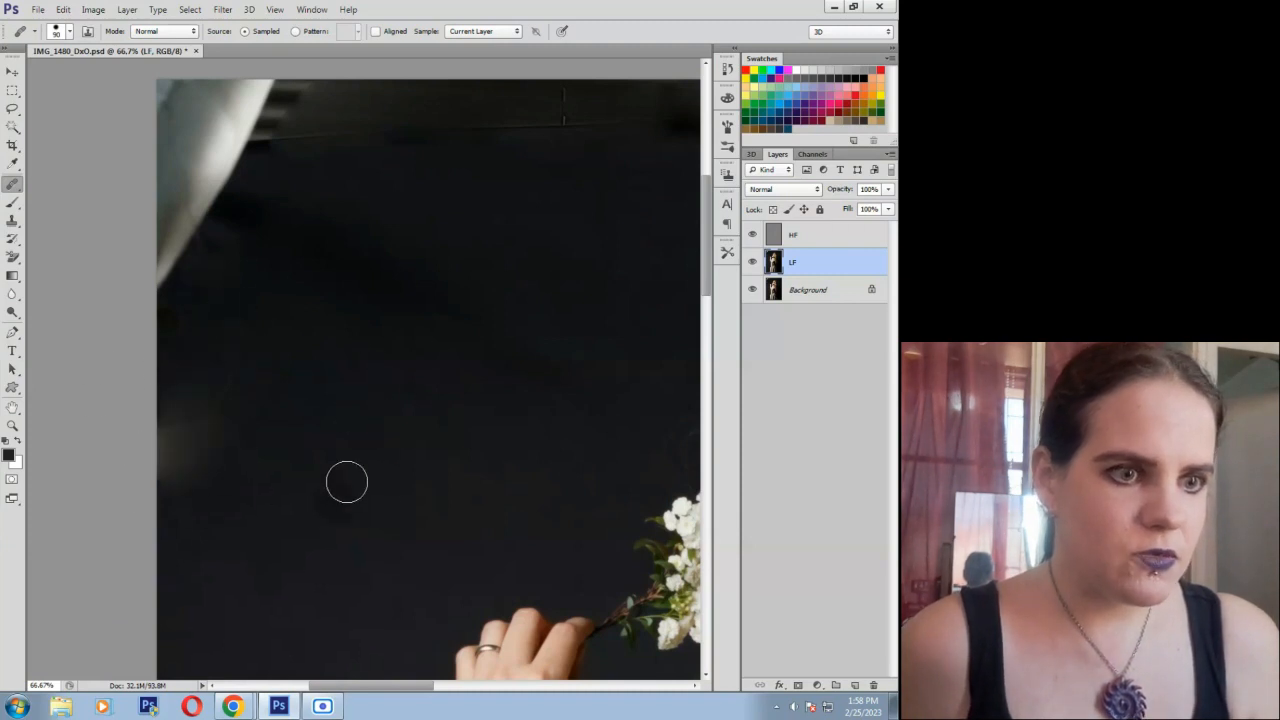
Cover the white panel in the upper-left image corner and the lighter strip along the top edge, using the Healing Brush in Replace mode.
{"action": "mouse_move", "coordinate": [236, 90]}
{"action": "left_mouse_down"}
{"action": "mouse_move", "coordinate": [206, 169]}
{"action": "mouse_move", "coordinate": [257, 100]}
{"action": "mouse_move", "coordinate": [257, 143]}
{"action": "mouse_move", "coordinate": [303, 92]}
{"action": "mouse_move", "coordinate": [317, 167]}
{"action": "left_mouse_up"}
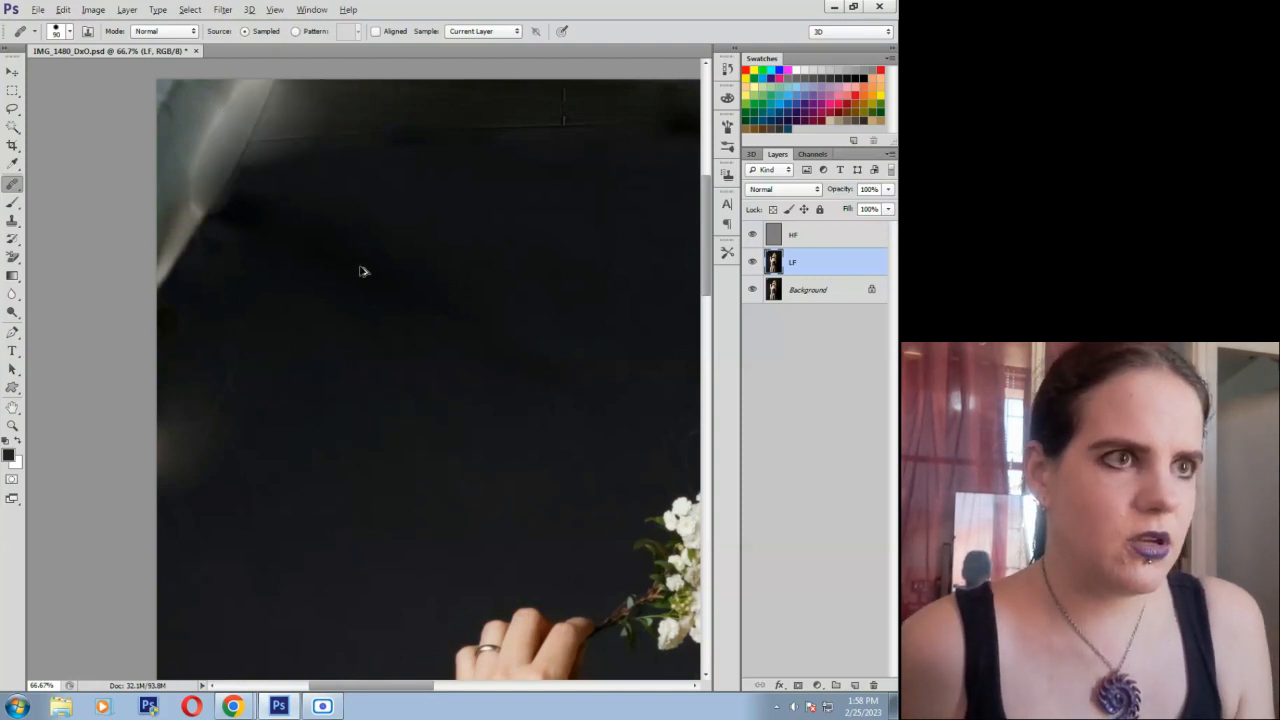
{"action": "key", "text": "ctrl+z"}
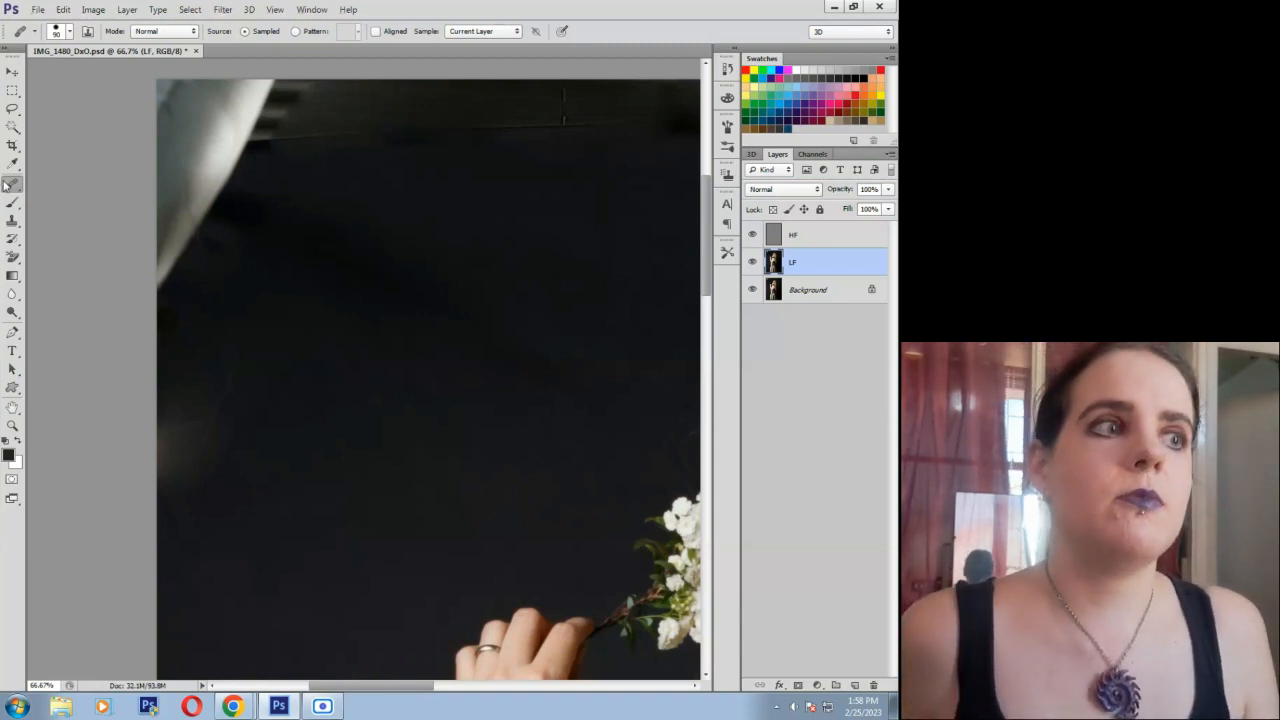
{"action": "left_click", "coordinate": [190, 31]}
{"action": "left_click", "coordinate": [160, 58]}
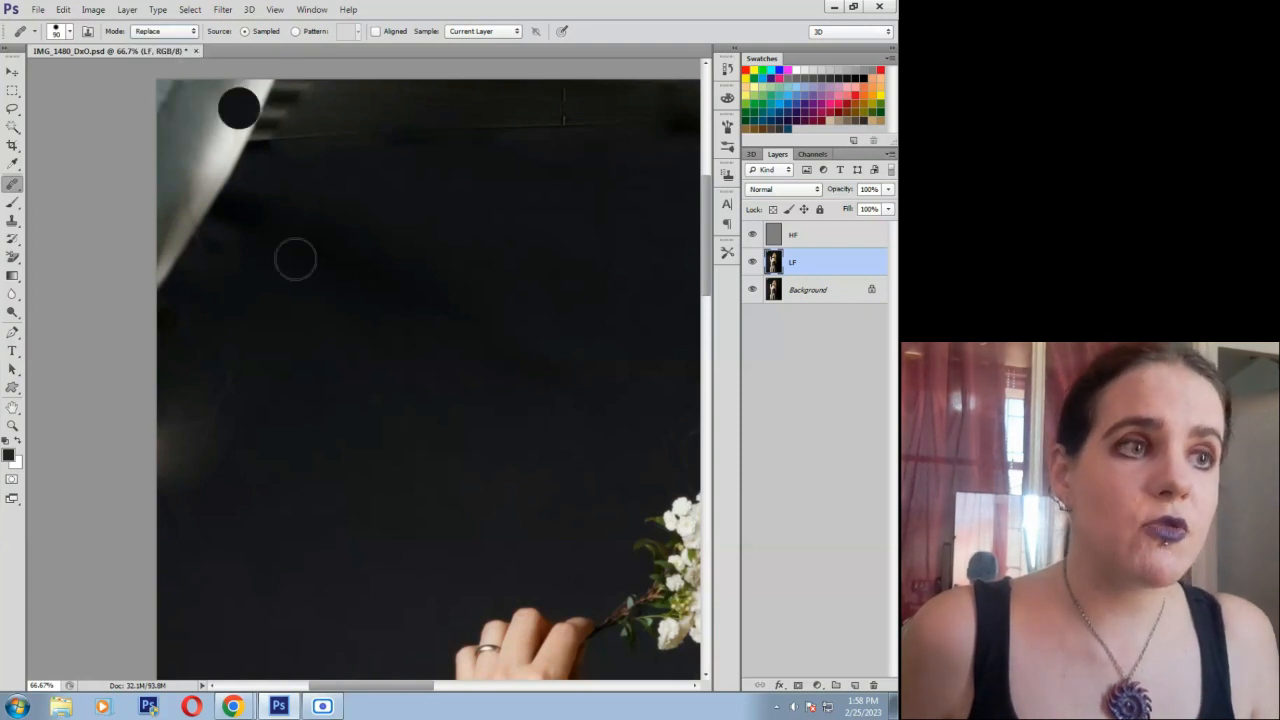
{"action": "mouse_move", "coordinate": [175, 250]}
{"action": "left_mouse_down"}
{"action": "mouse_move", "coordinate": [218, 155]}
{"action": "mouse_move", "coordinate": [168, 300]}
{"action": "left_mouse_up"}
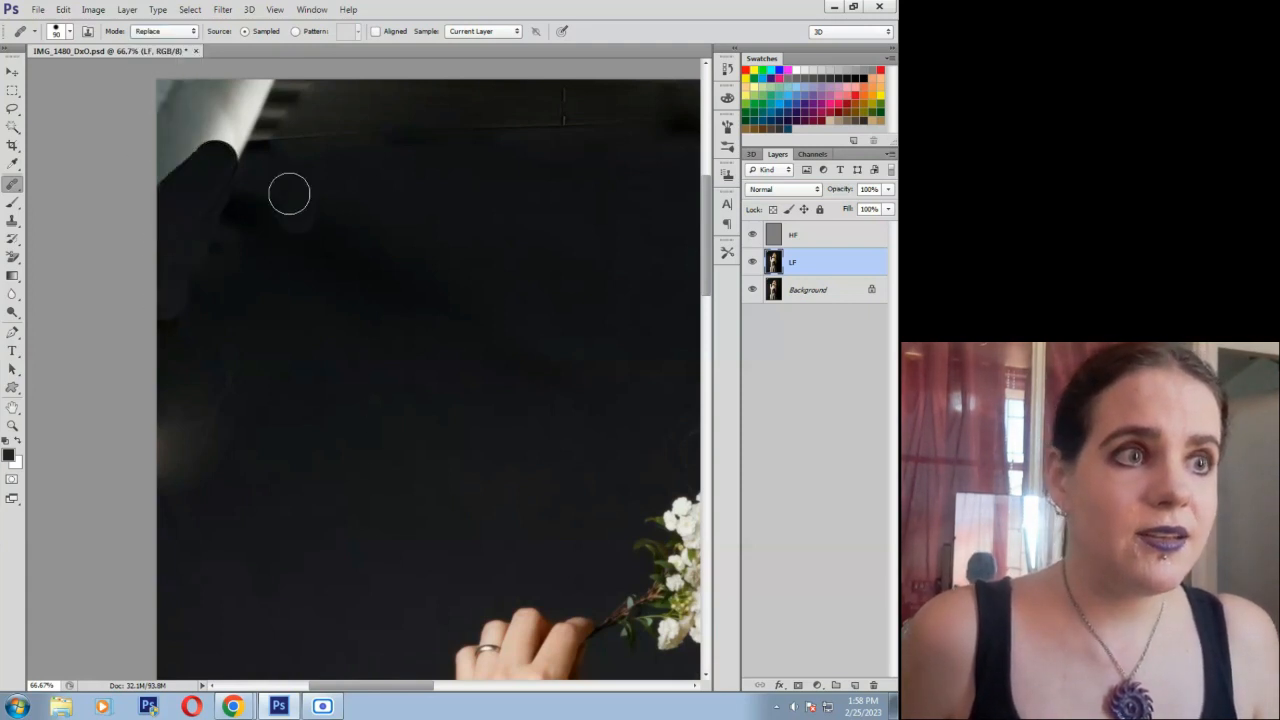
{"action": "mouse_move", "coordinate": [230, 158]}
{"action": "left_mouse_down"}
{"action": "mouse_move", "coordinate": [249, 92]}
{"action": "mouse_move", "coordinate": [274, 103]}
{"action": "mouse_move", "coordinate": [294, 92]}
{"action": "mouse_move", "coordinate": [286, 142]}
{"action": "mouse_move", "coordinate": [318, 135]}
{"action": "left_mouse_up"}
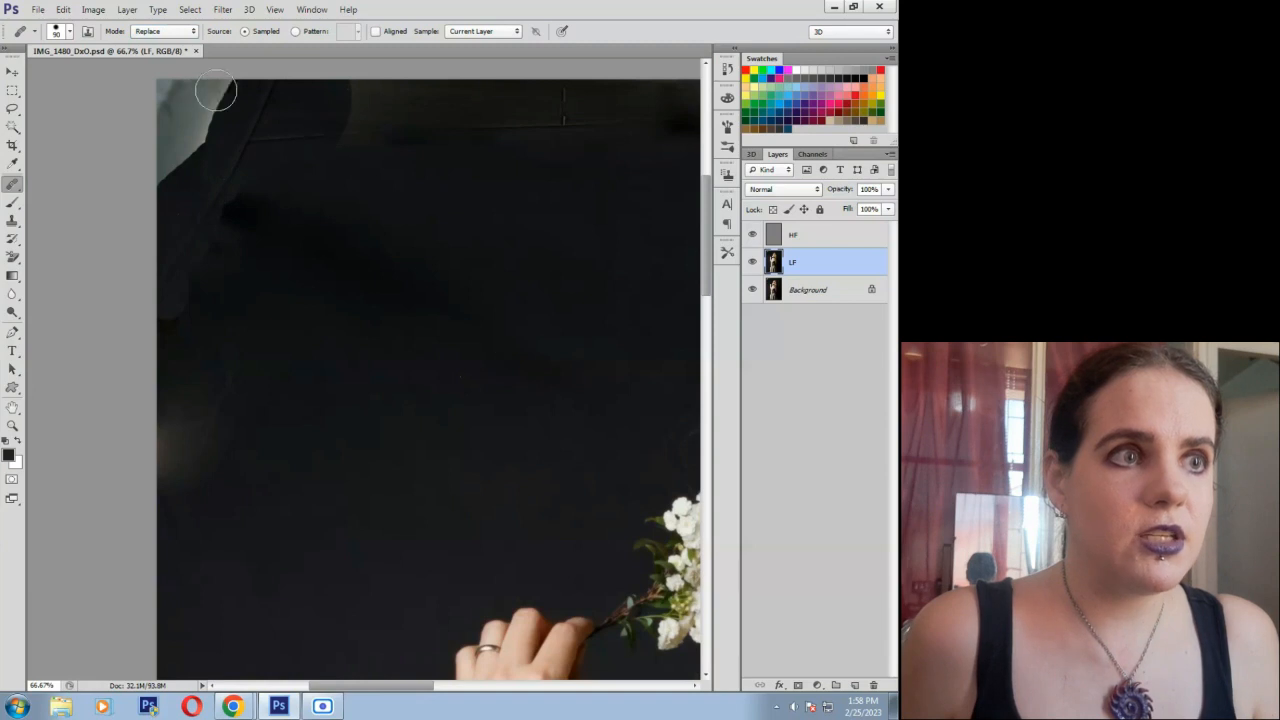
{"action": "mouse_move", "coordinate": [216, 92]}
{"action": "left_mouse_down"}
{"action": "mouse_move", "coordinate": [175, 150]}
{"action": "mouse_move", "coordinate": [163, 77]}
{"action": "mouse_move", "coordinate": [157, 177]}
{"action": "left_mouse_up"}
{"action": "mouse_move", "coordinate": [172, 470]}
{"action": "left_mouse_down"}
{"action": "mouse_move", "coordinate": [185, 416]}
{"action": "mouse_move", "coordinate": [196, 444]}
{"action": "mouse_move", "coordinate": [232, 364]}
{"action": "mouse_move", "coordinate": [185, 478]}
{"action": "mouse_move", "coordinate": [264, 469]}
{"action": "mouse_move", "coordinate": [215, 470]}
{"action": "left_mouse_up"}
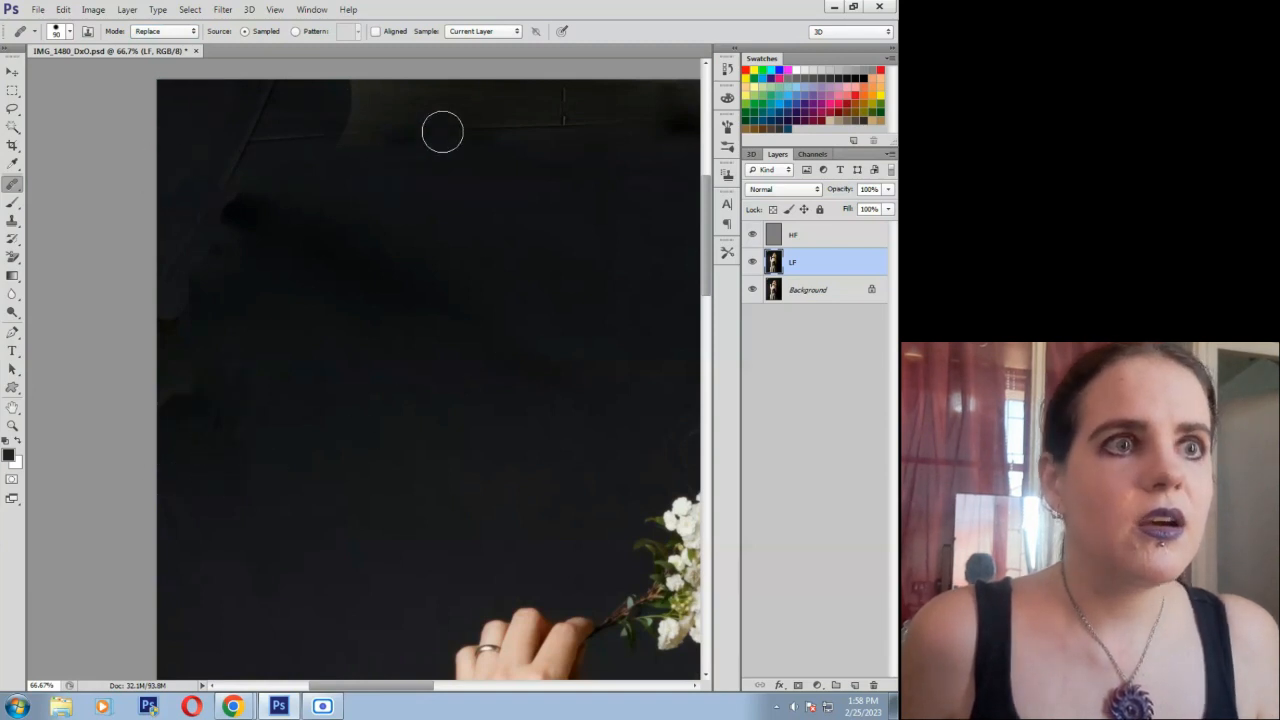
{"action": "mouse_move", "coordinate": [442, 132]}
{"action": "left_mouse_down"}
{"action": "mouse_move", "coordinate": [469, 91]}
{"action": "mouse_move", "coordinate": [449, 109]}
{"action": "left_mouse_up"}
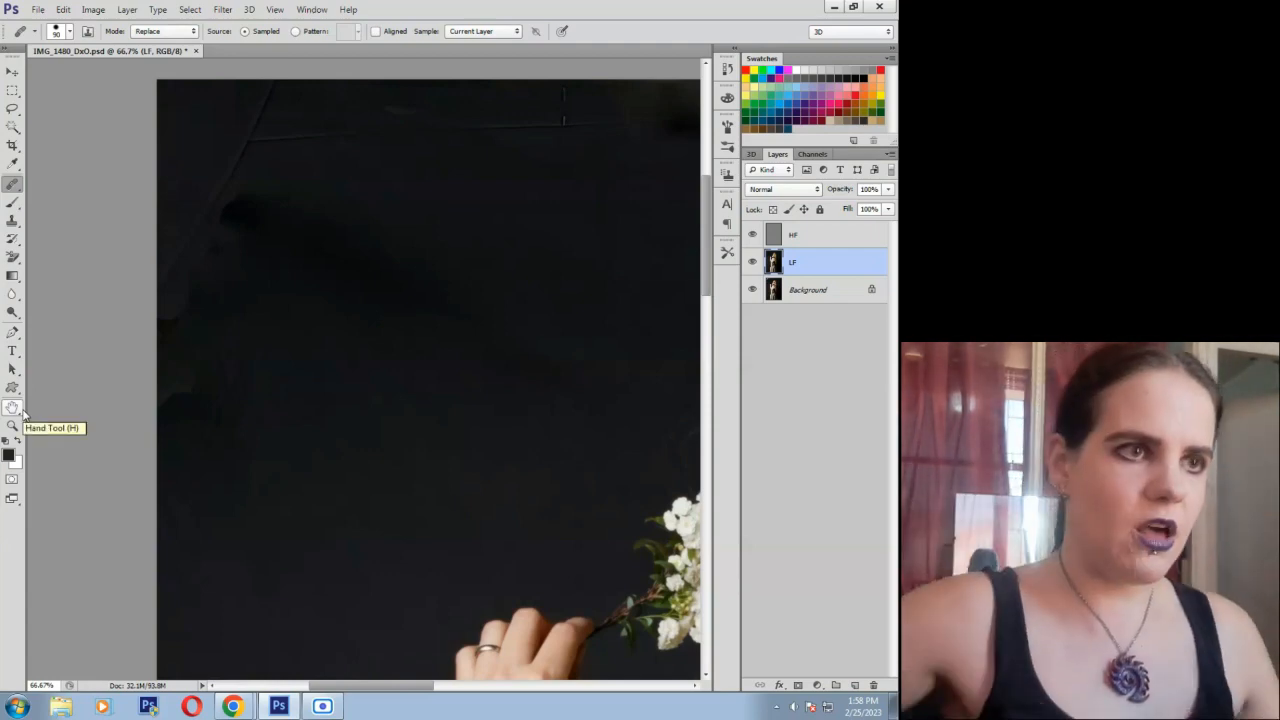
Blend the patchy tones along the left edge of the backdrop with the Healing Brush in Normal mode.
{"action": "left_click", "coordinate": [165, 31]}
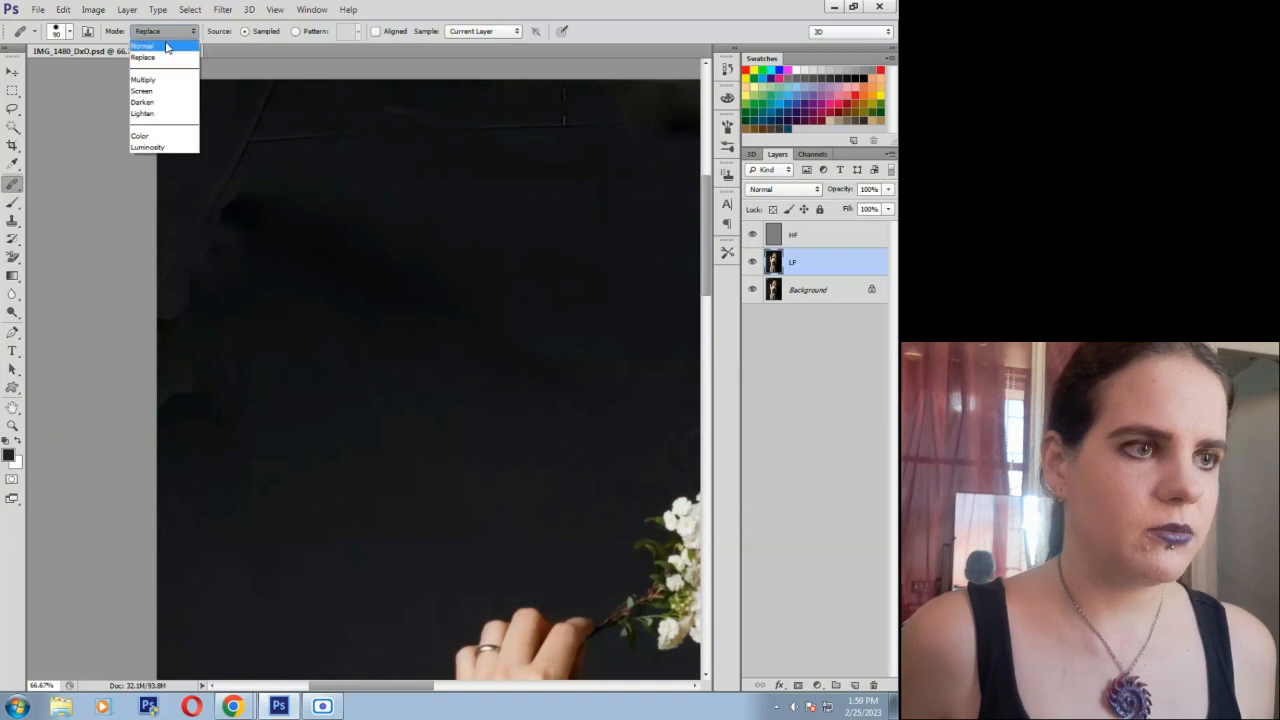
{"action": "left_click", "coordinate": [160, 48]}
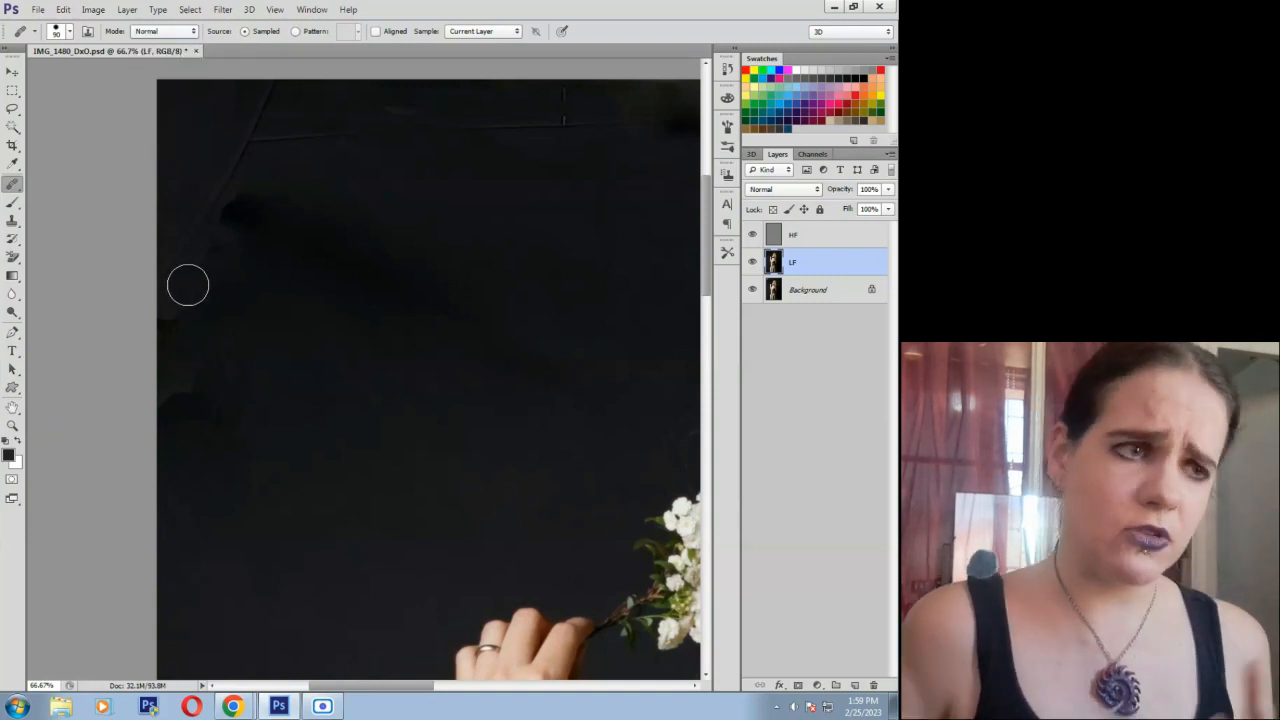
{"action": "left_click_drag", "start_coordinate": [185, 269], "coordinate": [172, 285]}
{"action": "left_click_drag", "start_coordinate": [208, 334], "coordinate": [171, 417]}
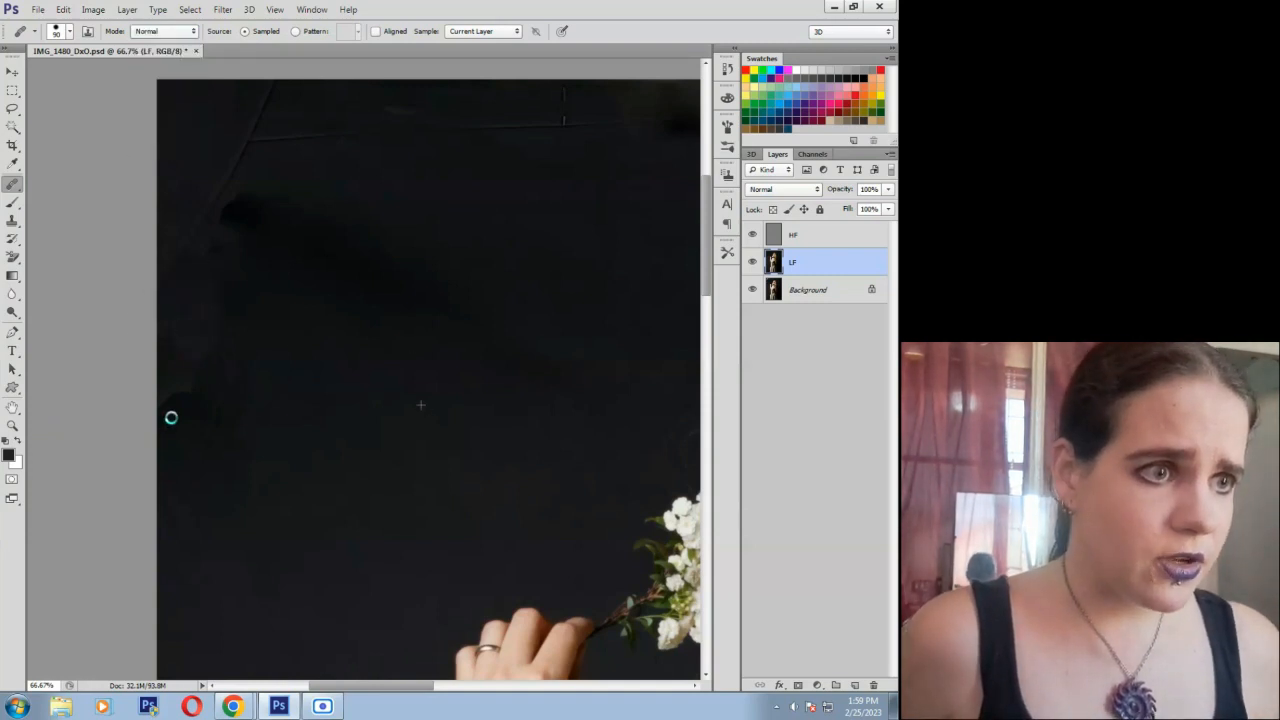
{"action": "mouse_move", "coordinate": [225, 285]}
{"action": "left_mouse_down"}
{"action": "mouse_move", "coordinate": [177, 335]}
{"action": "mouse_move", "coordinate": [204, 455]}
{"action": "left_mouse_up"}
{"action": "left_click_drag", "start_coordinate": [232, 392], "coordinate": [226, 426]}
{"action": "left_click", "coordinate": [391, 416]}
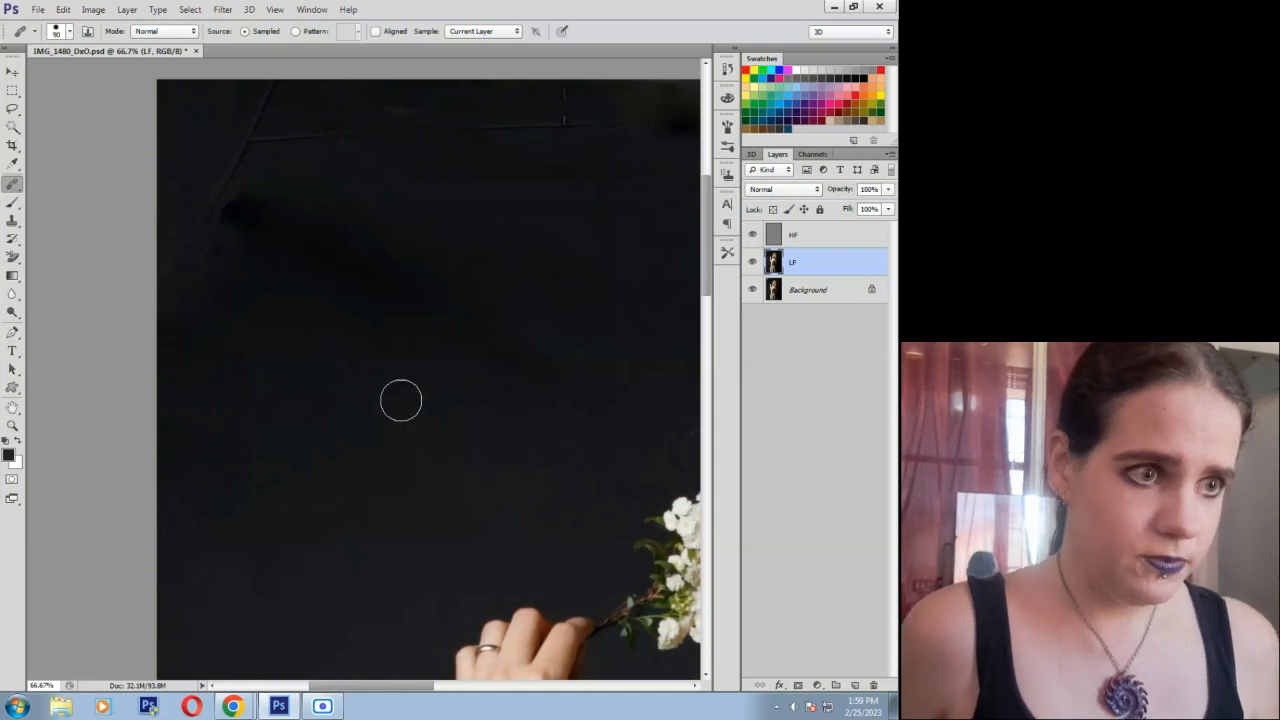
Smooth the remaining uneven patches near the upper-left corner, the top edge and the backdrop above the hand.
{"action": "mouse_move", "coordinate": [266, 214]}
{"action": "left_mouse_down"}
{"action": "mouse_move", "coordinate": [217, 223]}
{"action": "mouse_move", "coordinate": [243, 138]}
{"action": "mouse_move", "coordinate": [163, 261]}
{"action": "mouse_move", "coordinate": [327, 104]}
{"action": "mouse_move", "coordinate": [204, 91]}
{"action": "left_mouse_up"}
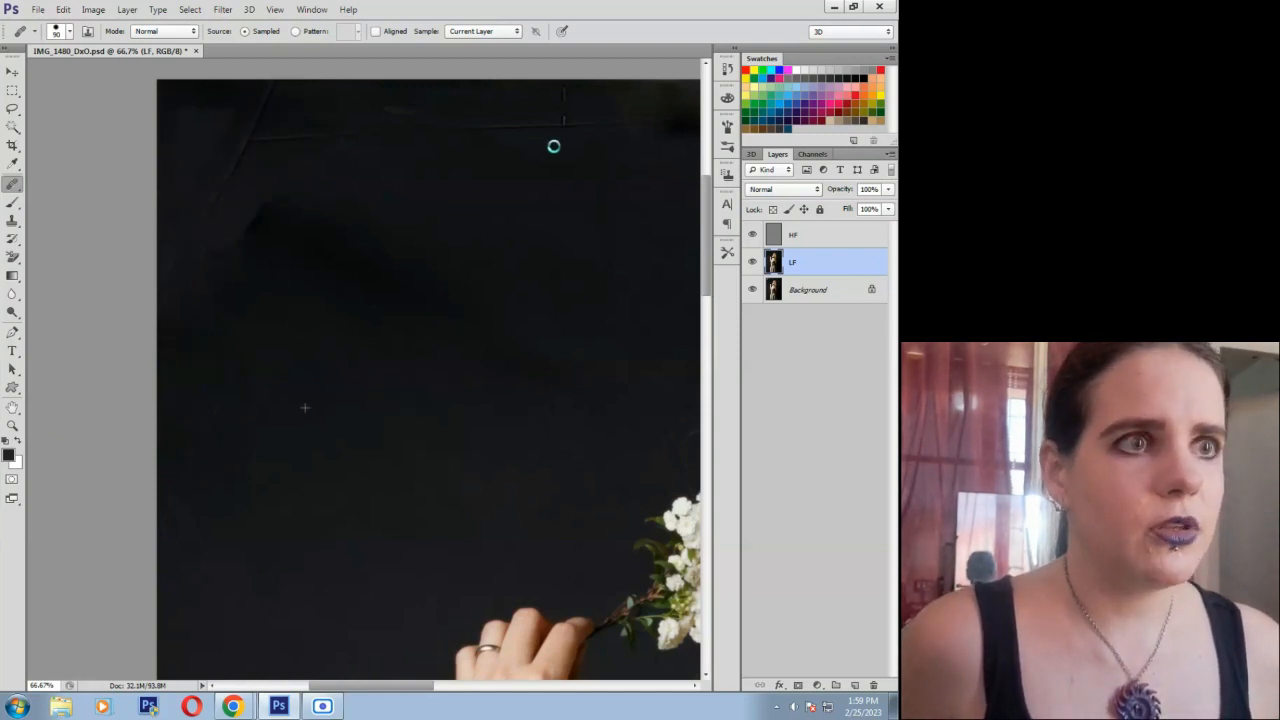
{"action": "left_click_drag", "start_coordinate": [508, 110], "coordinate": [507, 97]}
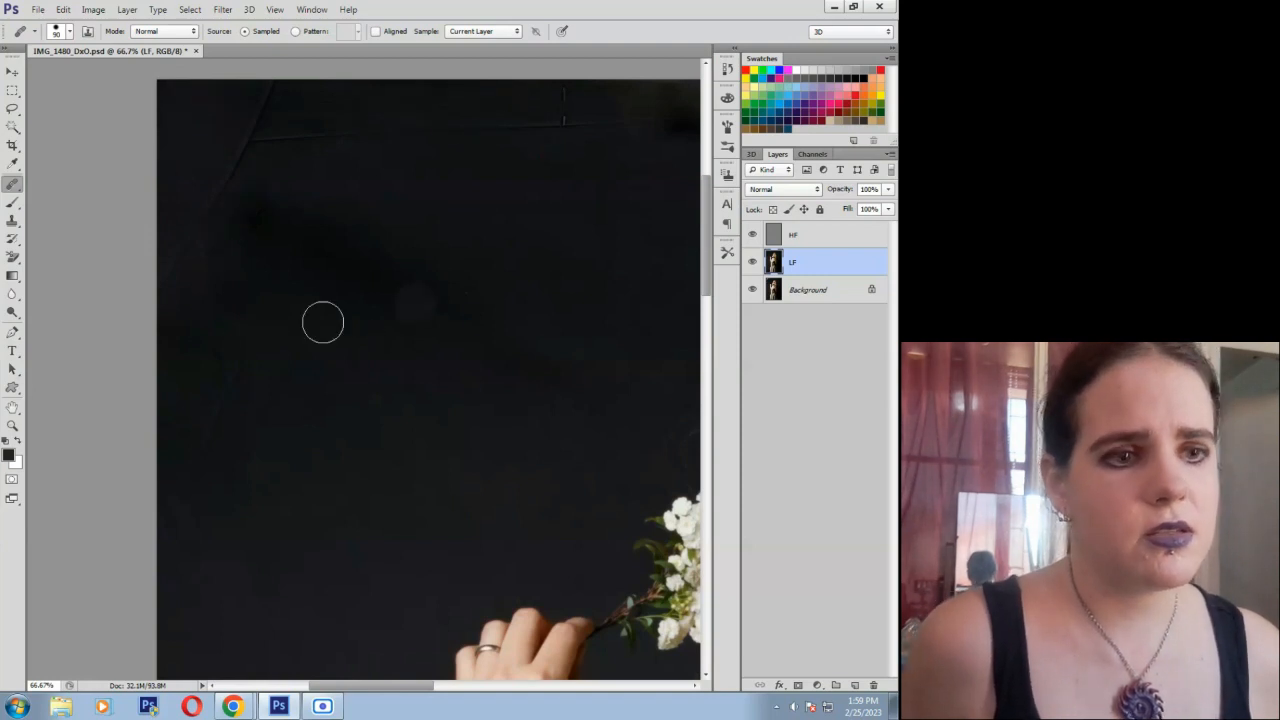
{"action": "left_click_drag", "start_coordinate": [440, 581], "coordinate": [414, 597]}
{"action": "left_click_drag", "start_coordinate": [501, 490], "coordinate": [412, 567]}
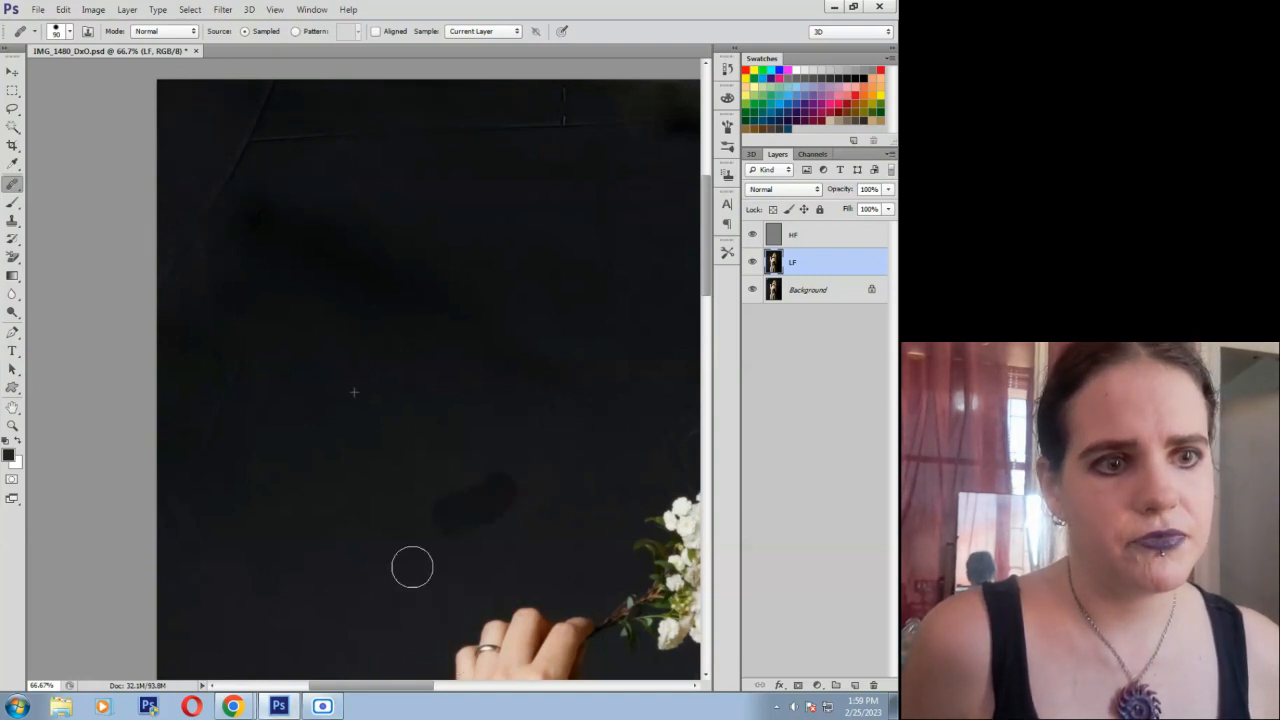
Check the cleaned backdrop across the whole portrait at 16.7% zoom.
{"action": "left_click", "coordinate": [12, 426]}
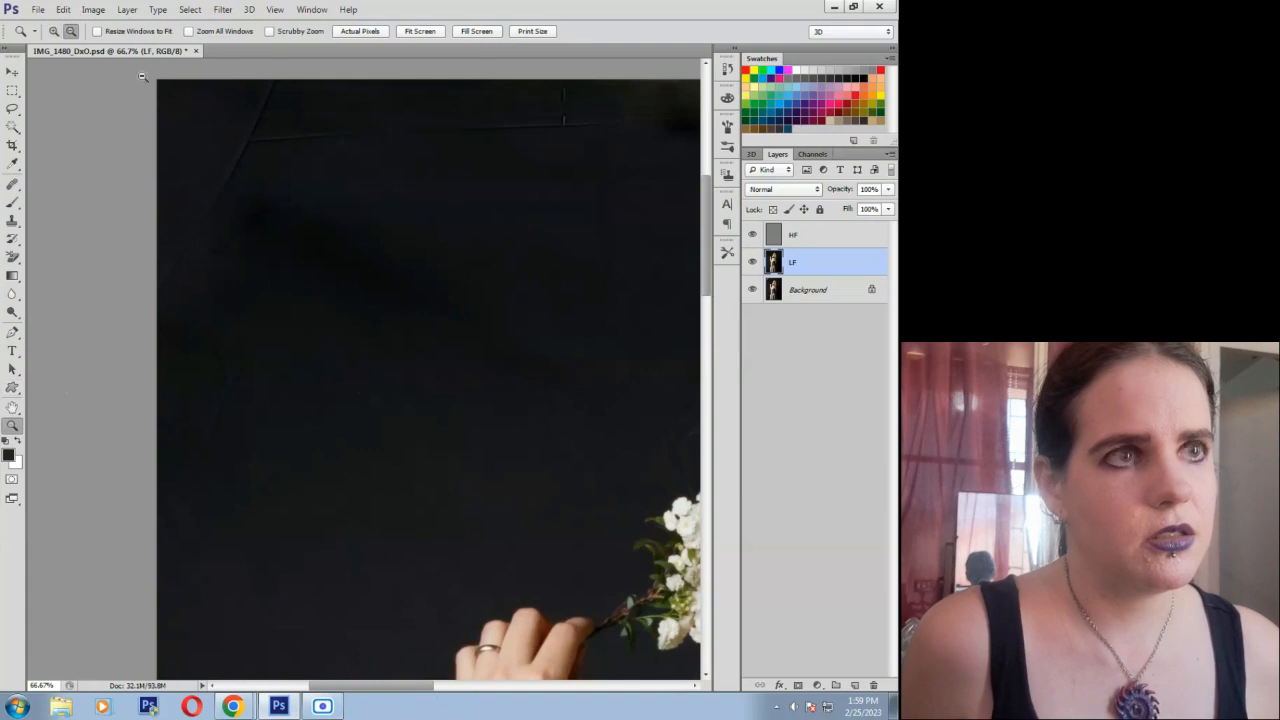
{"action": "left_click", "coordinate": [375, 384], "text": "alt"}
{"action": "left_click", "coordinate": [375, 384], "text": "alt"}
{"action": "left_click", "coordinate": [375, 384], "text": "alt"}
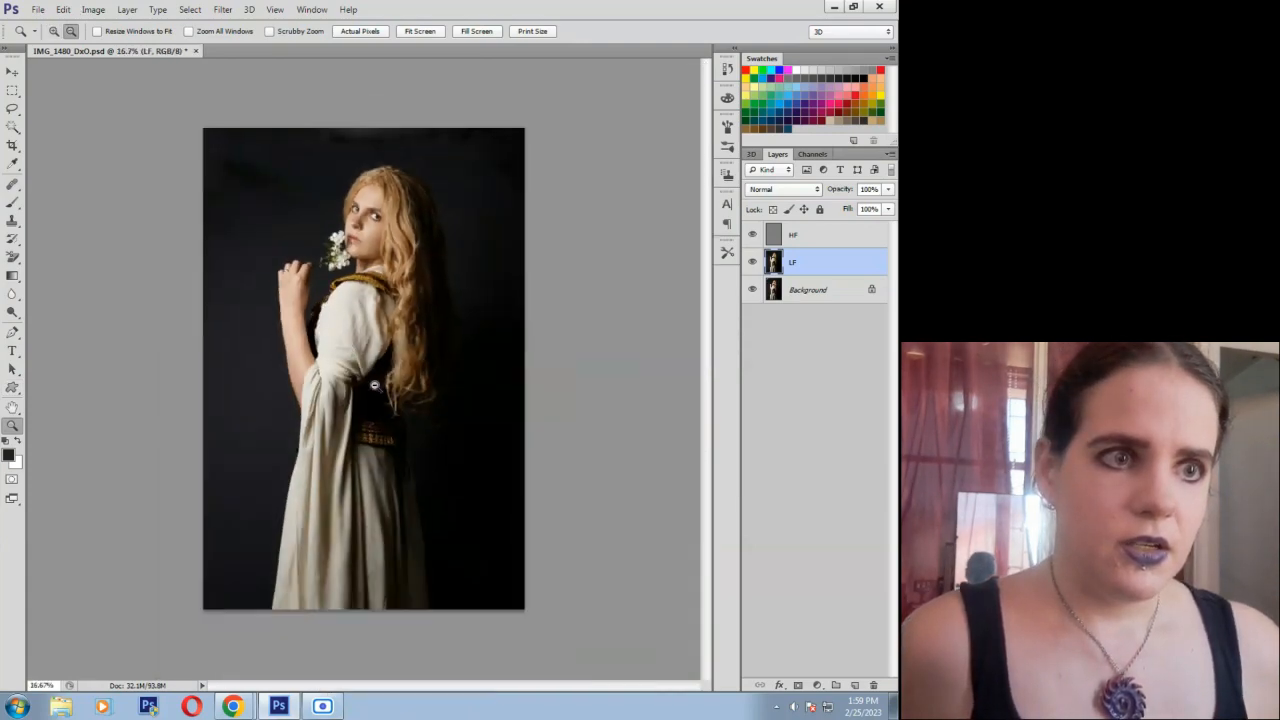